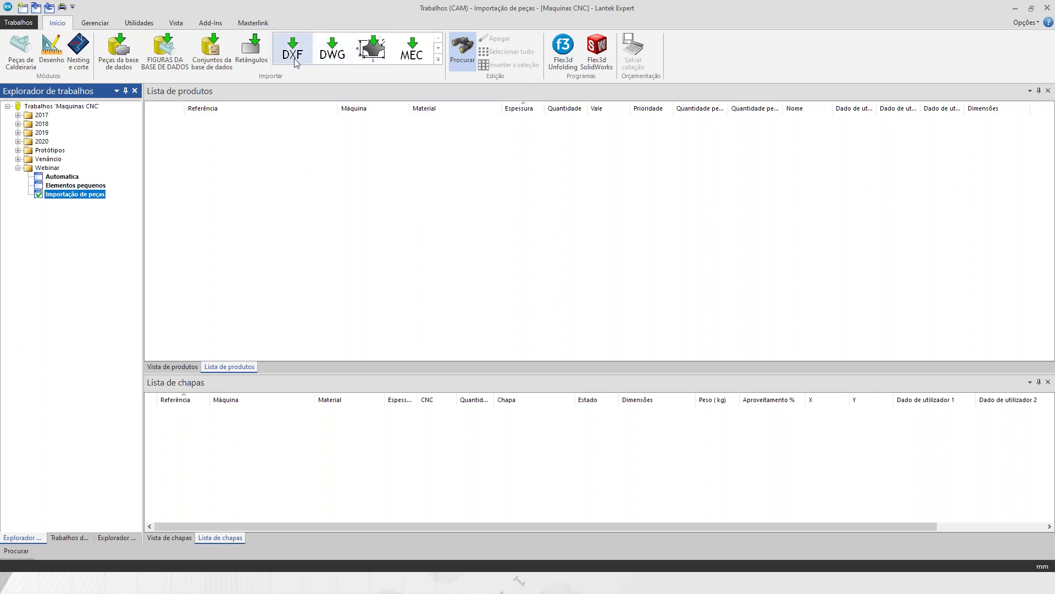
# - Load the sample drawings DXFPUNC1, DXFPUNC2, DXFPUNC4, DXFPUNC5 and DXFPUNC6 for DXF import
pyautogui.scroll(-2, 313, 61)
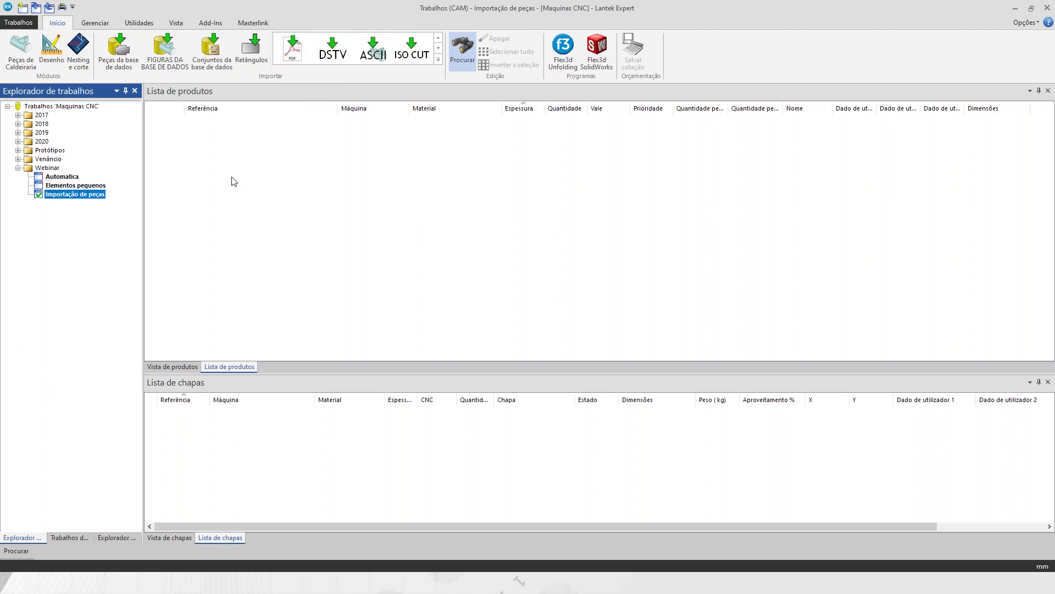
pyautogui.click(438, 38)
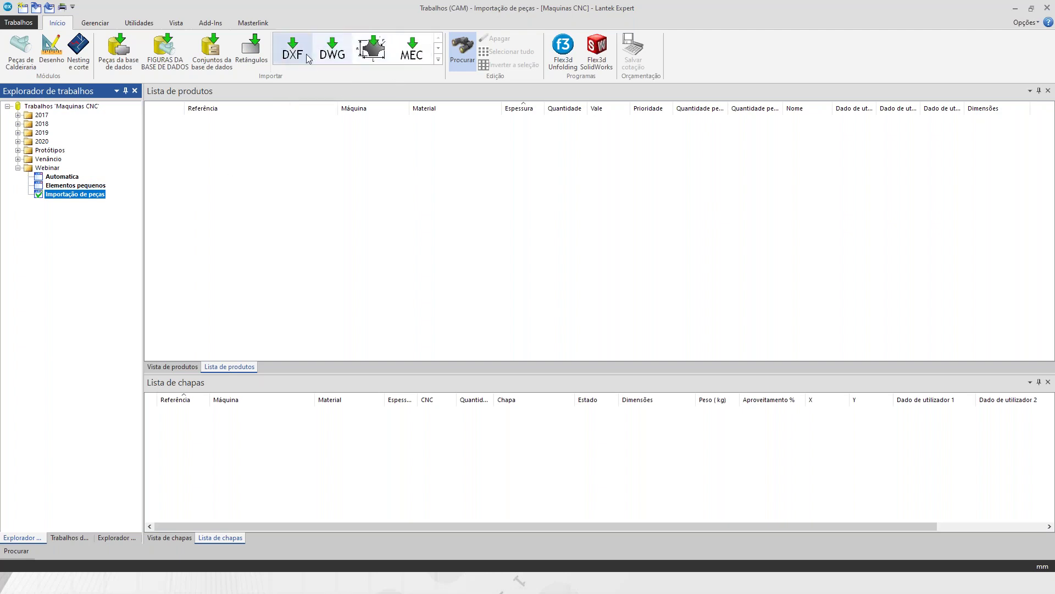
pyautogui.click(312, 55)
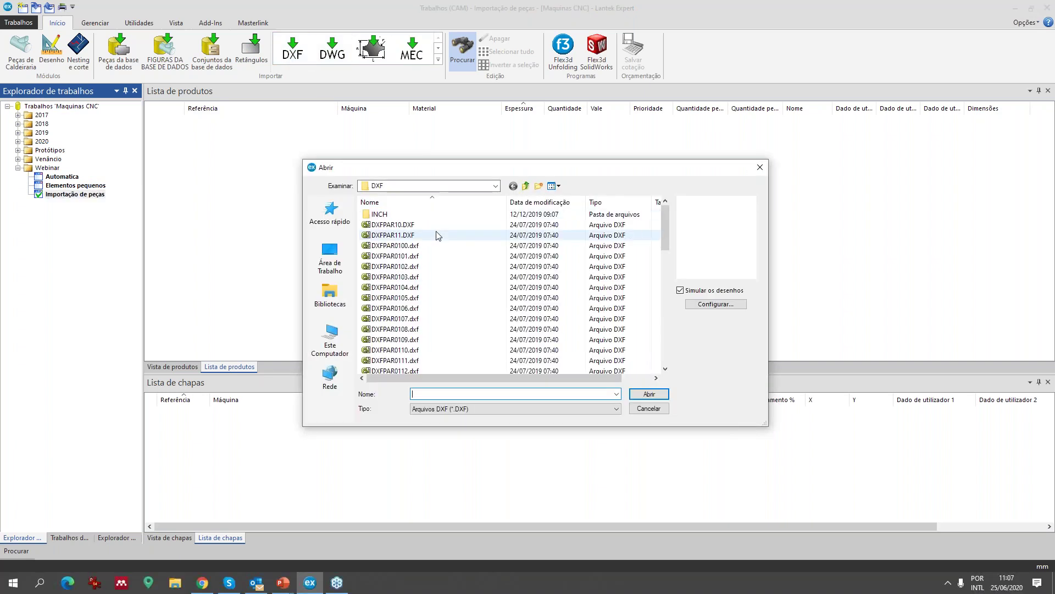
pyautogui.moveTo(665, 235); pyautogui.dragTo(655, 344)
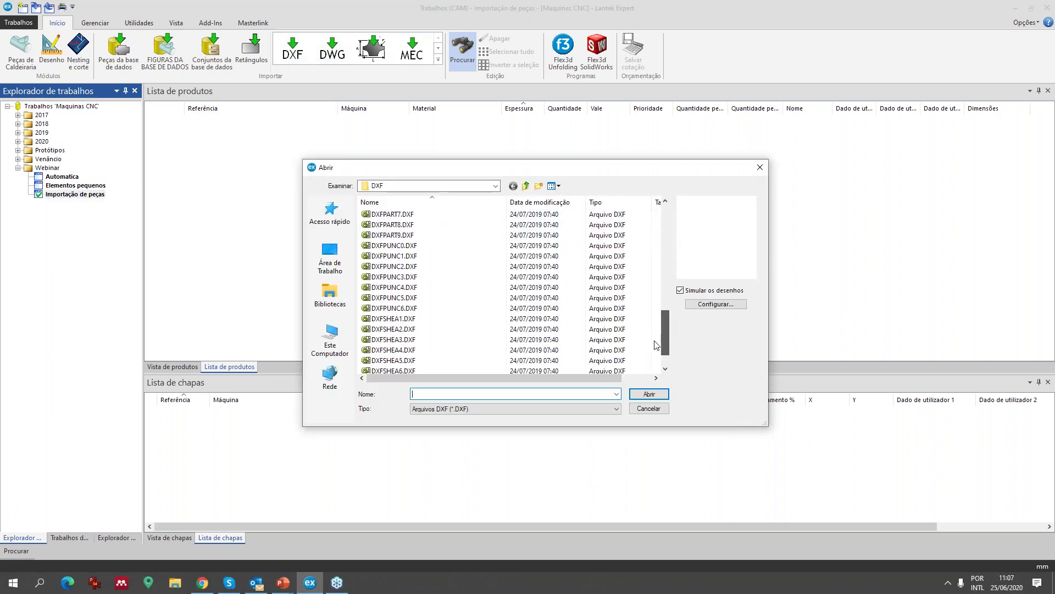
pyautogui.click(405, 256)
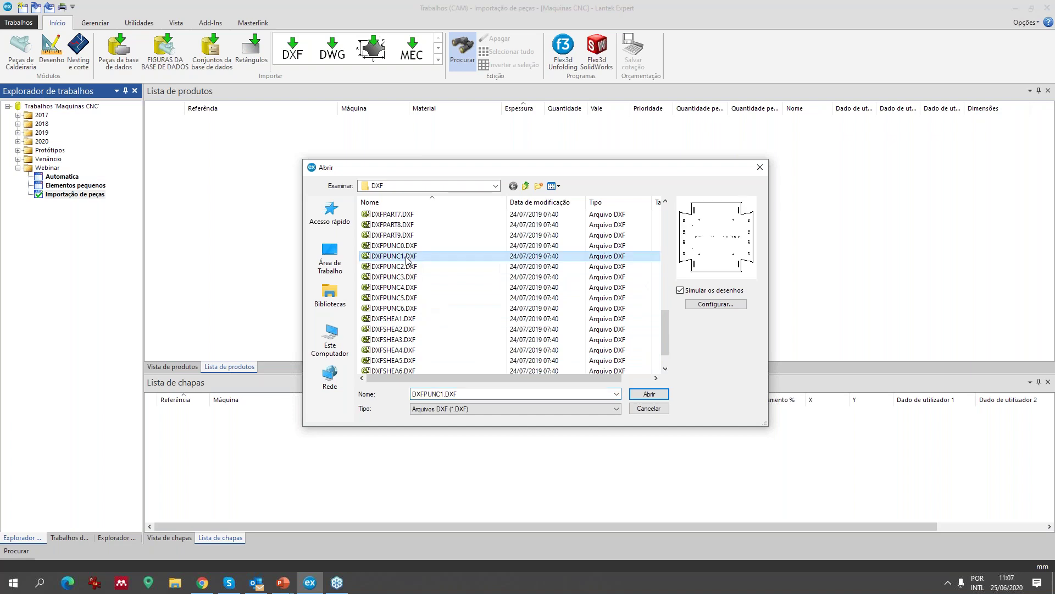
pyautogui.keyDown('ctrl'); pyautogui.click(409, 267); pyautogui.keyUp('ctrl')
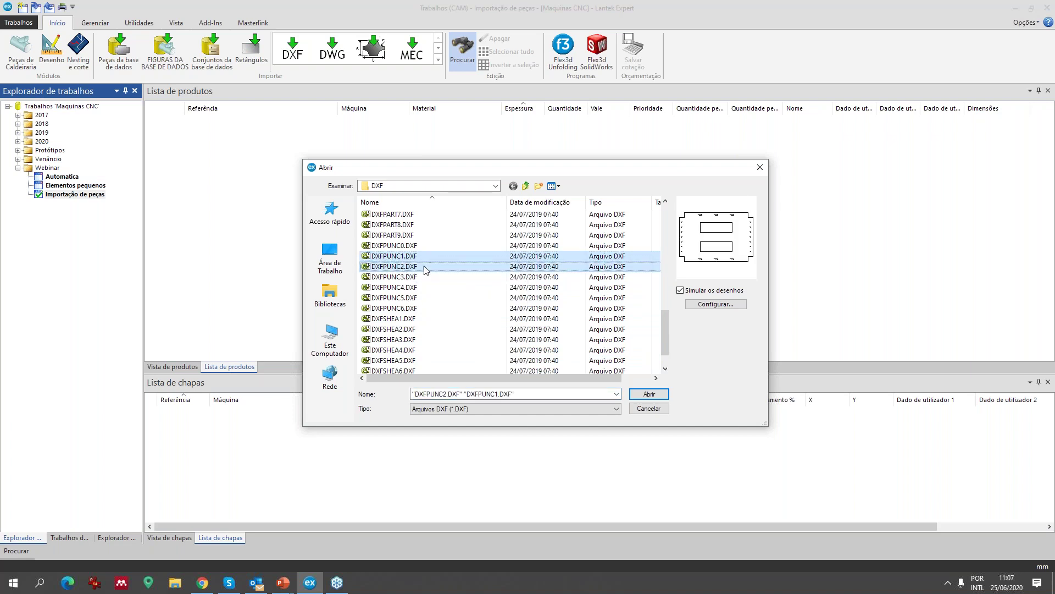
pyautogui.keyDown('ctrl'); pyautogui.click(409, 287); pyautogui.keyUp('ctrl')
pyautogui.keyDown('ctrl'); pyautogui.click(410, 298); pyautogui.keyUp('ctrl')
pyautogui.keyDown('ctrl'); pyautogui.click(408, 309); pyautogui.keyUp('ctrl')
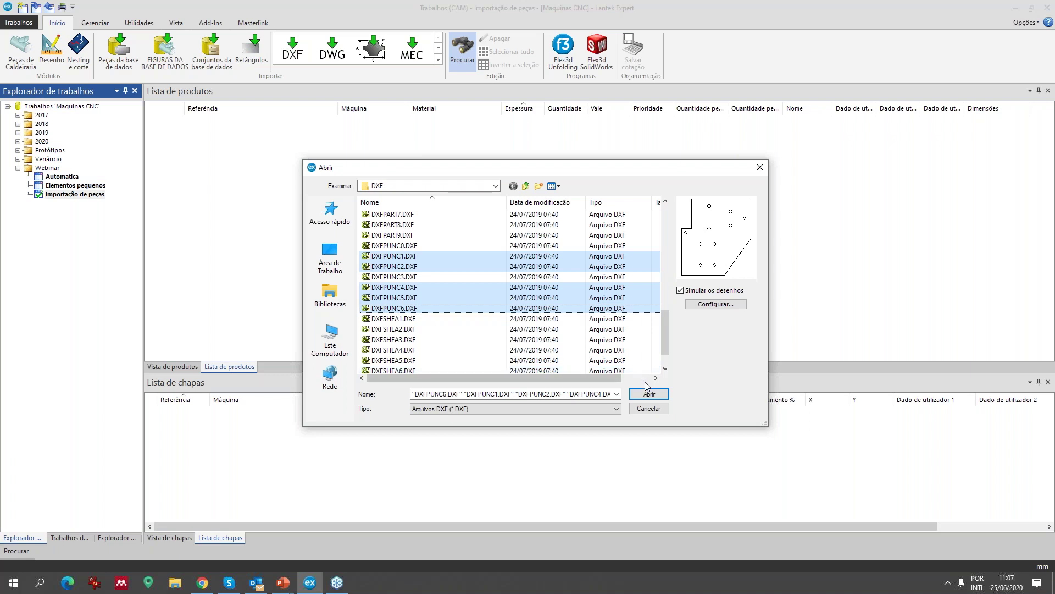
pyautogui.click(650, 394)
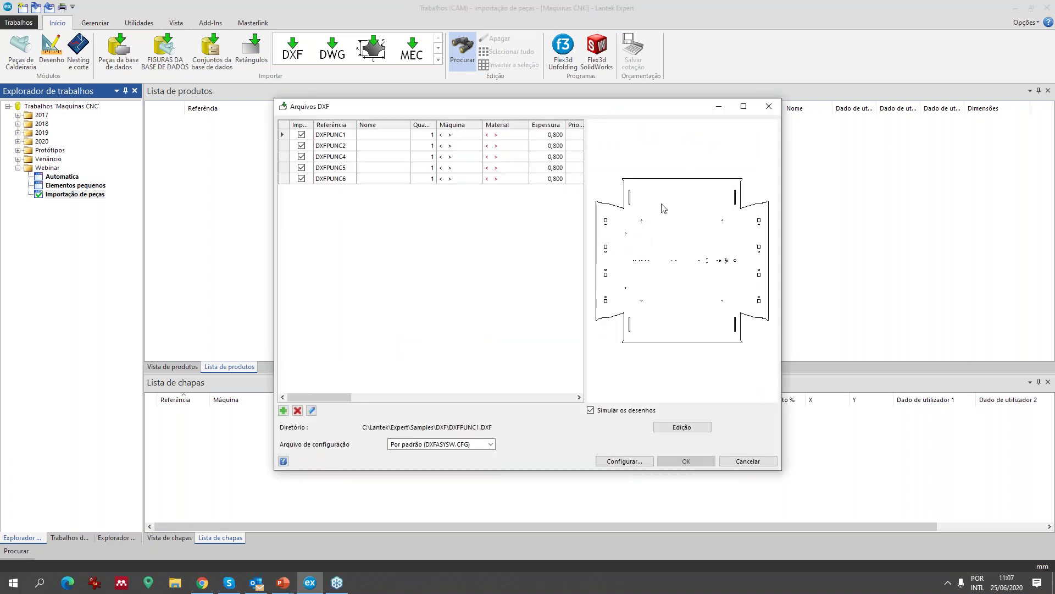
# - Set the part quantities to 10 for DXFPUNC1, 15 for DXFPUNC2, 10 for DXFPUNC4, 8 for DXFPUNC5 and 10 for DXFPUNC6
pyautogui.click(747, 110)
pyautogui.moveTo(469, 7); pyautogui.dragTo(510, 88)
pyautogui.moveTo(763, 157); pyautogui.dragTo(1000, 148)
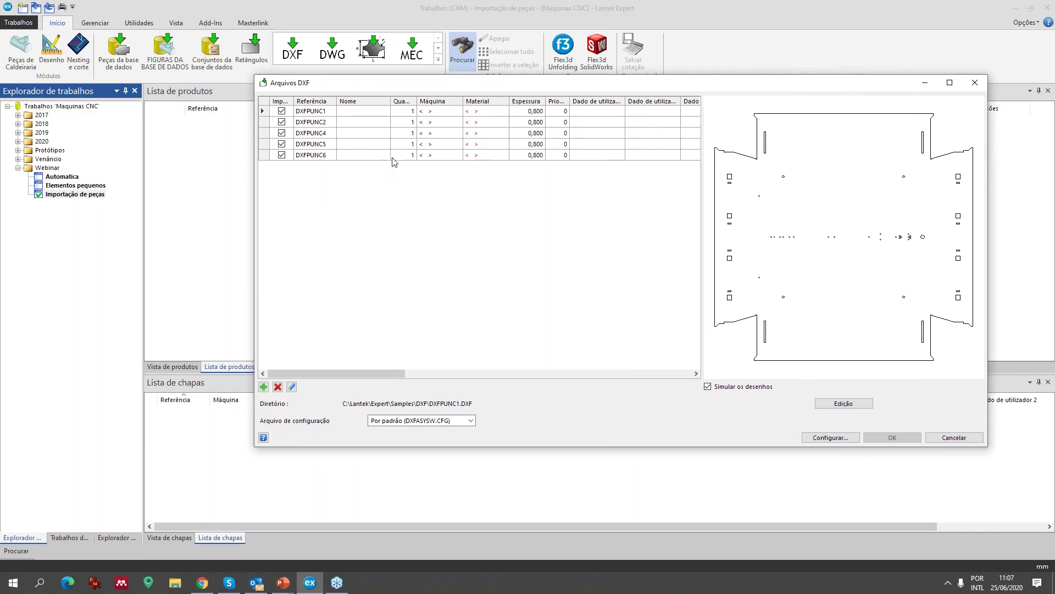
pyautogui.click(408, 114)
pyautogui.write('10')
pyautogui.press('Return')
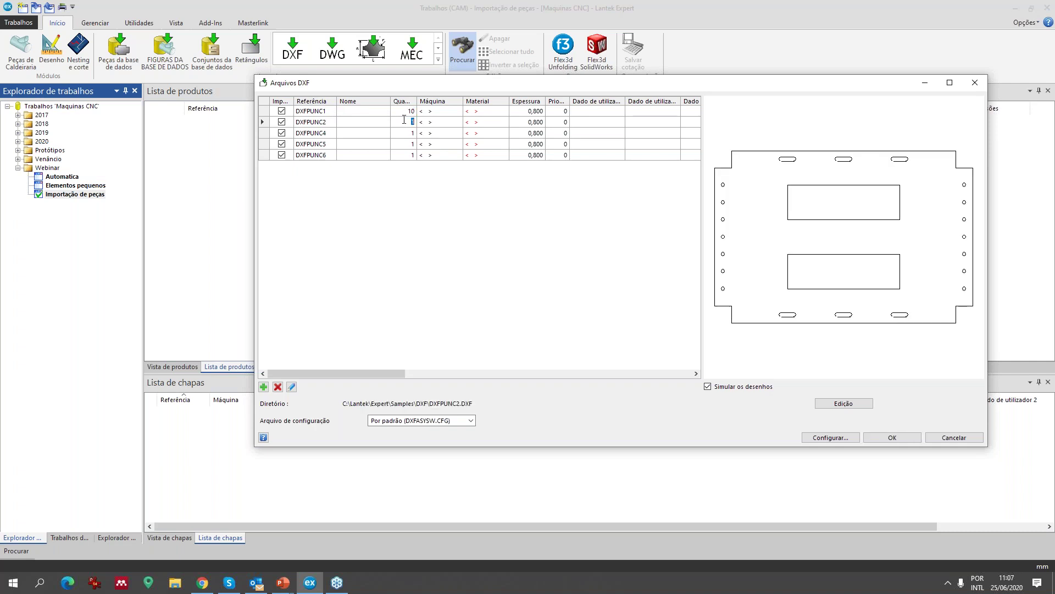
pyautogui.write('15')
pyautogui.press('Return')
pyautogui.write('10')
pyautogui.press('Return')
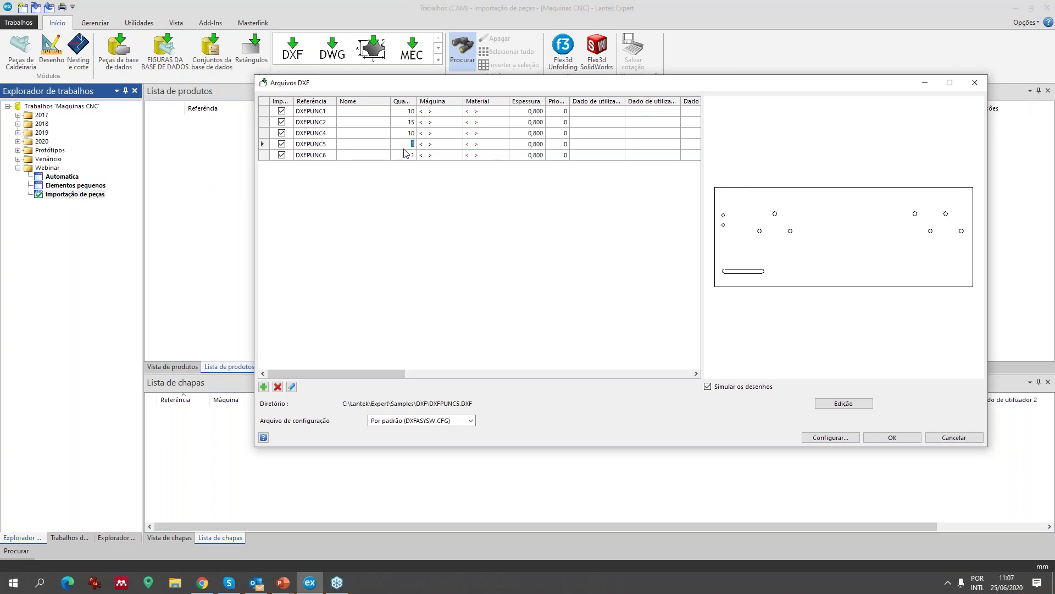
pyautogui.write('8')
pyautogui.press('Return')
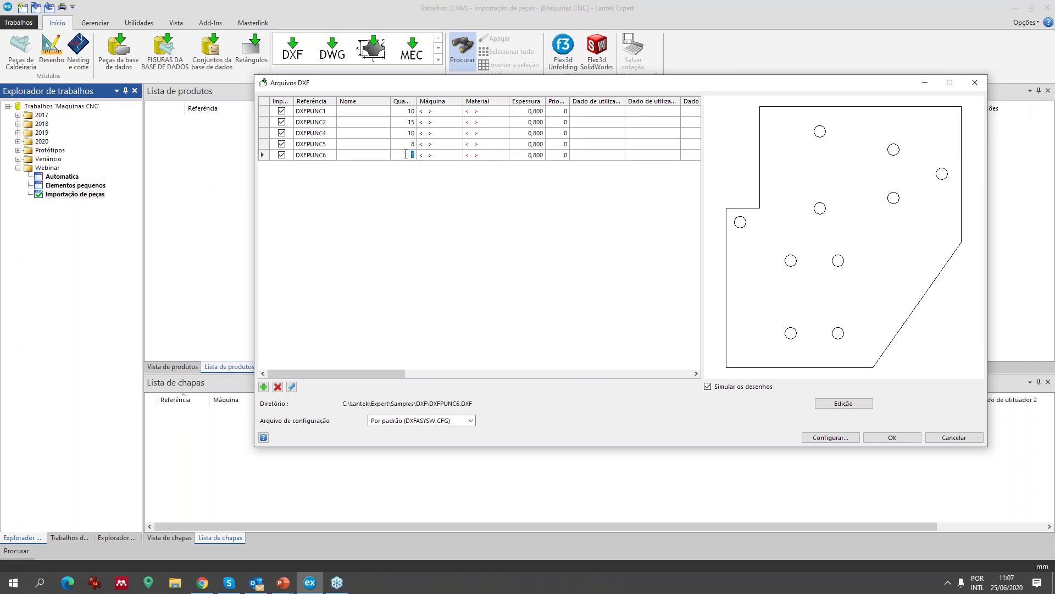
# - Assign the machine PUNCIONADEIRA 02 to all five DXF parts
pyautogui.click(434, 112)
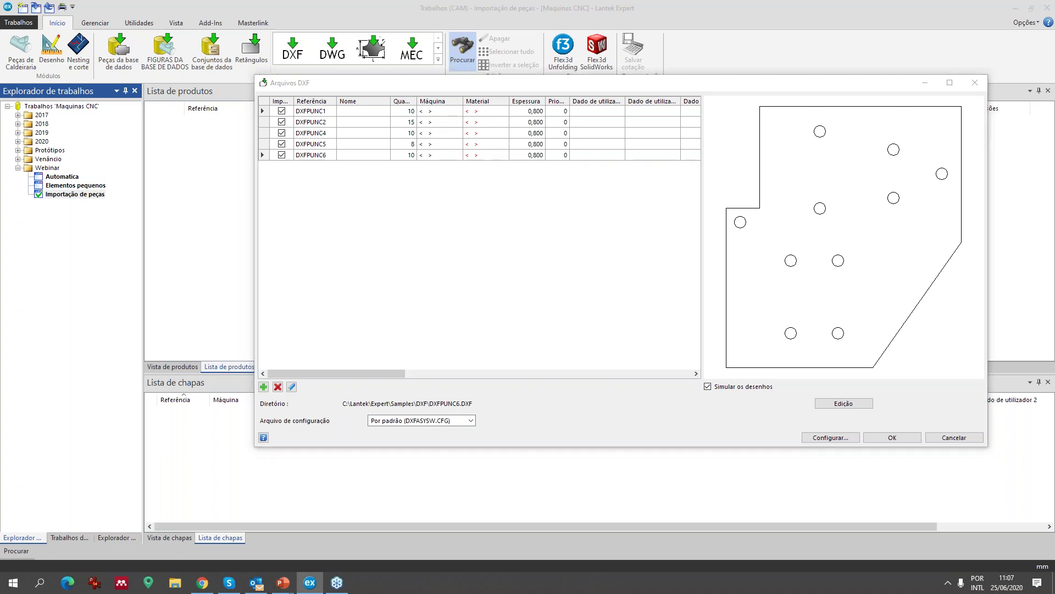
pyautogui.moveTo(576, 203); pyautogui.dragTo(554, 162)
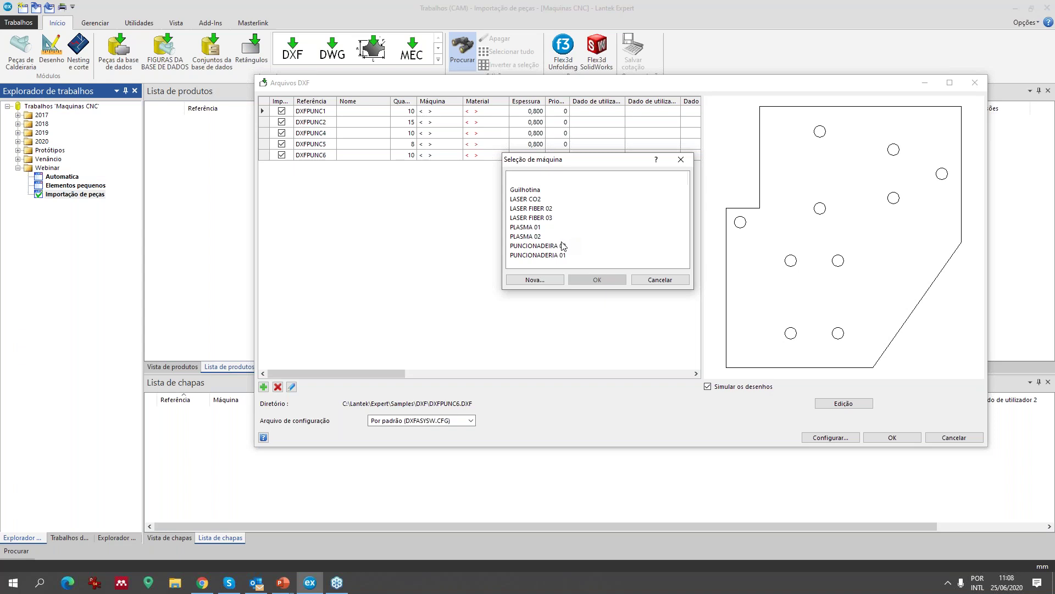
pyautogui.click(541, 246)
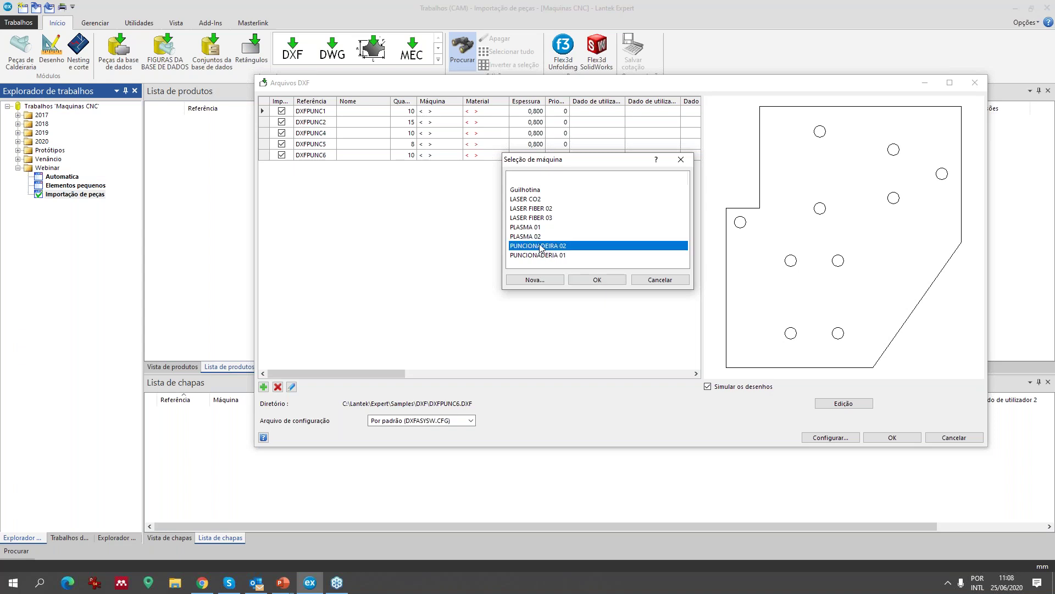
pyautogui.doubleClick(542, 247)
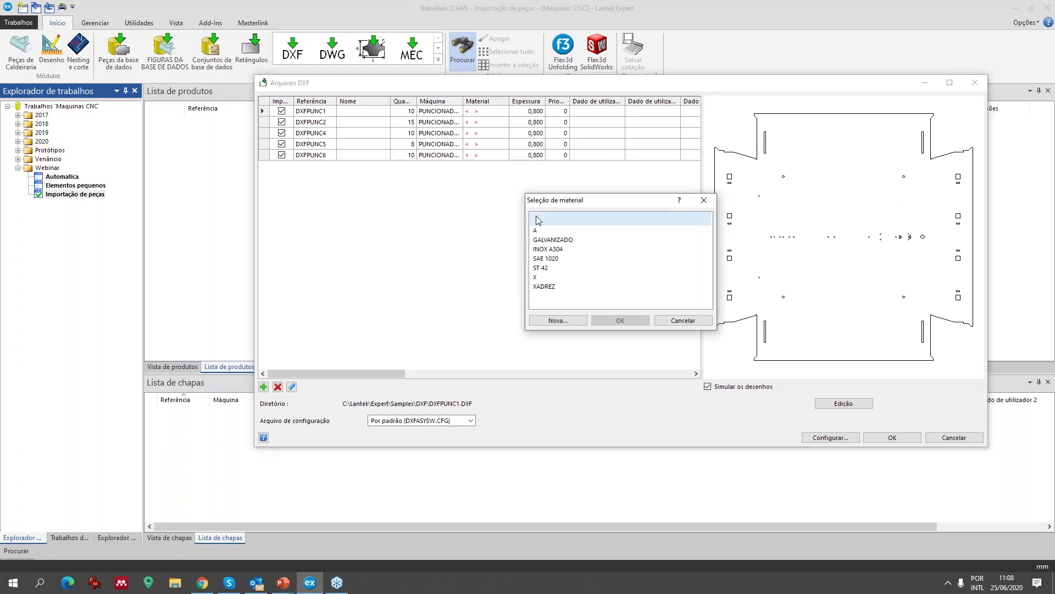
# - Set the material to SAE 1020 for all parts except DXFPUNC4, which gets GALVANIZADO
pyautogui.click(546, 258)
pyautogui.doubleClick(546, 258)
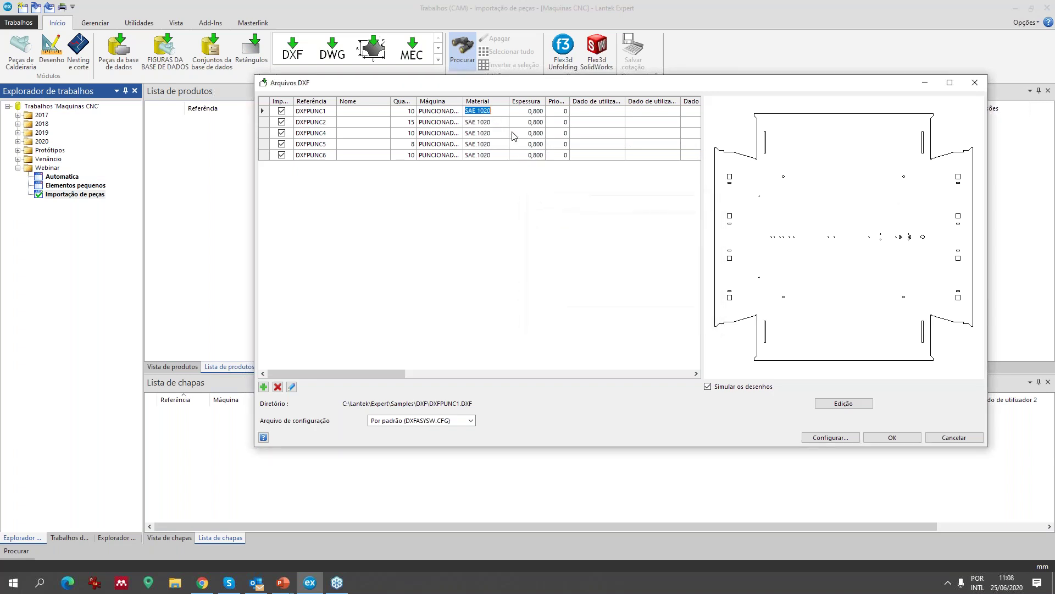
pyautogui.doubleClick(481, 133)
pyautogui.click(554, 241)
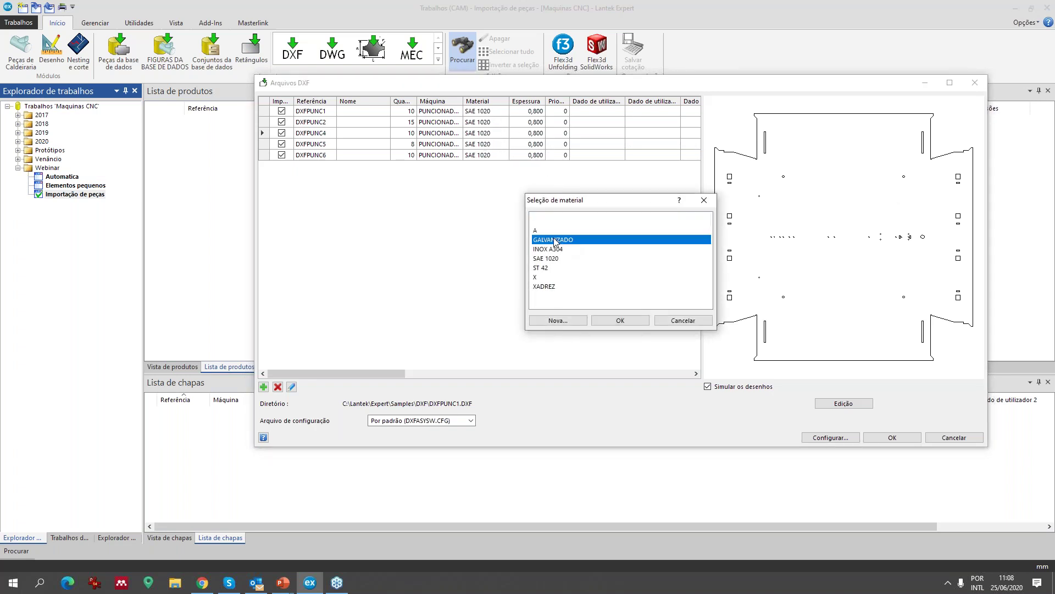
pyautogui.doubleClick(554, 240)
pyautogui.doubleClick(488, 144)
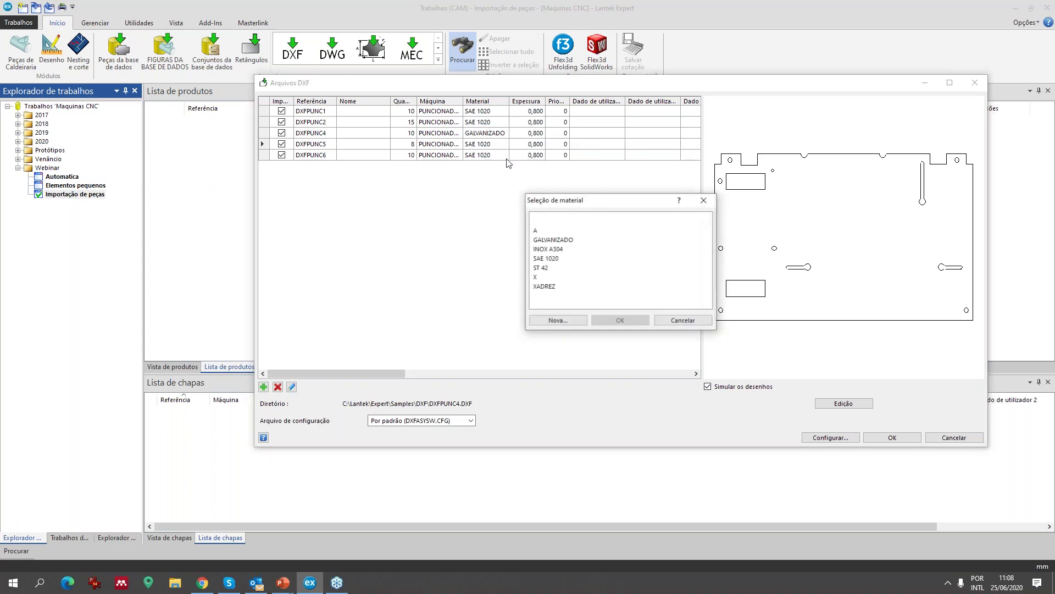
pyautogui.doubleClick(547, 259)
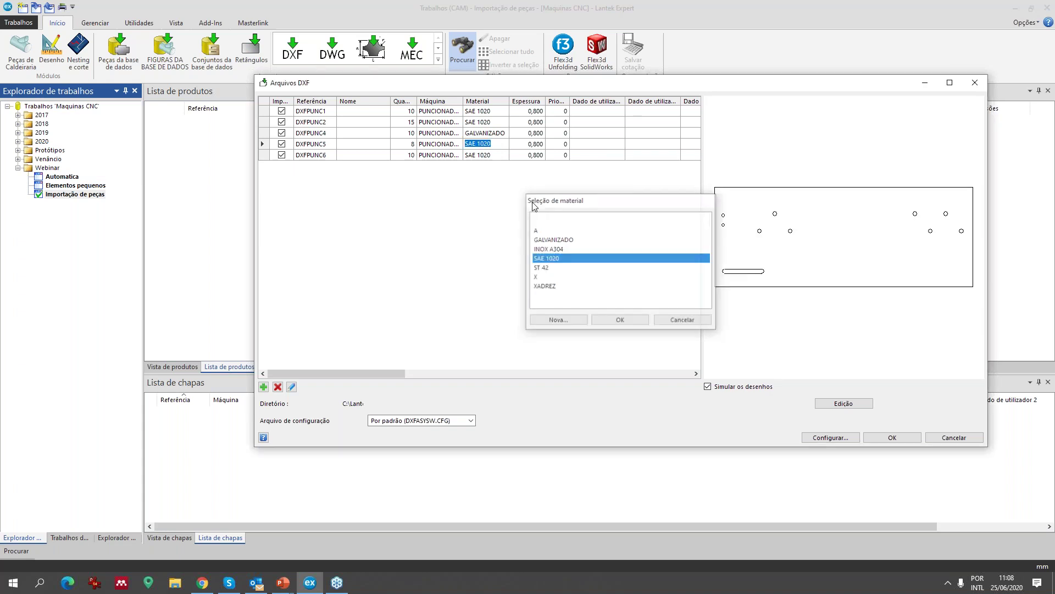
# - Set the thickness of all five DXF parts to 2 mm
pyautogui.click(529, 111)
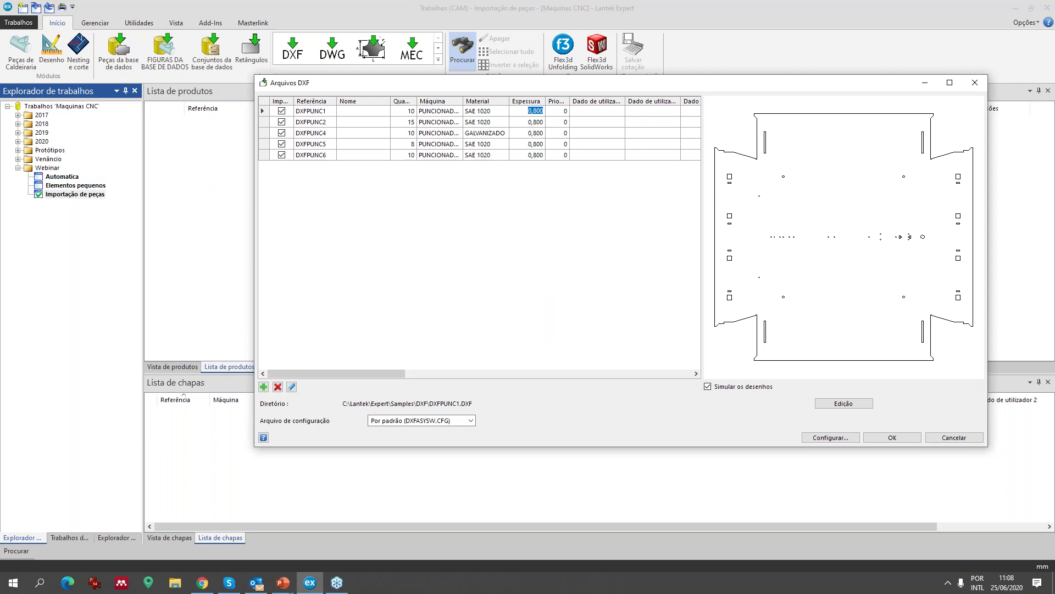
pyautogui.write('2')
pyautogui.click(525, 122)
pyautogui.write('2')
pyautogui.click(523, 133)
pyautogui.write('2')
pyautogui.click(525, 144)
pyautogui.write('2')
pyautogui.click(525, 155)
pyautogui.write('2')
pyautogui.click(559, 172)
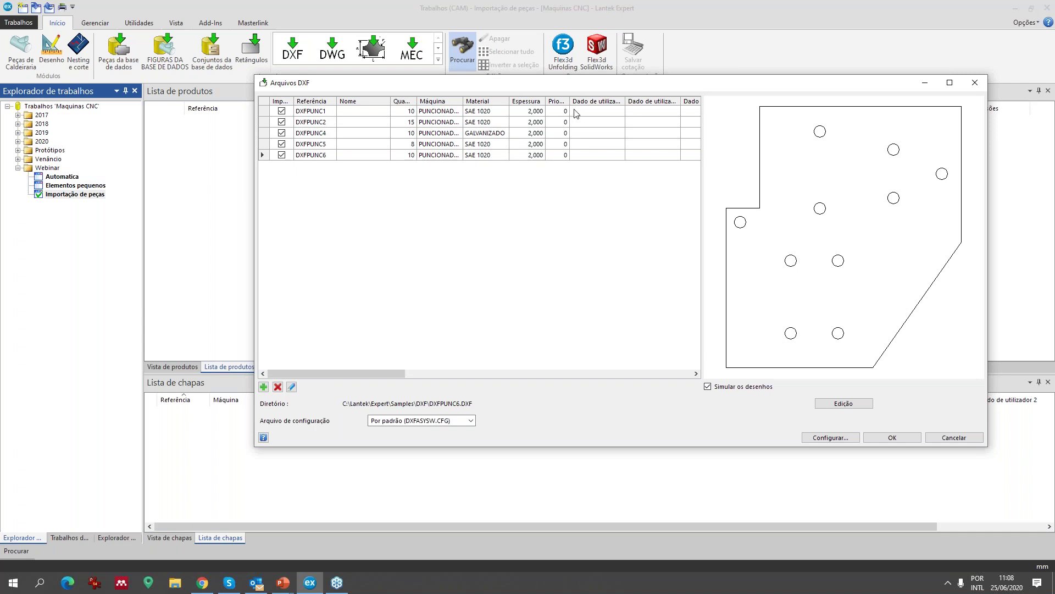
# - Import the configured DXF parts into the job, overwriting all parts that already exist
pyautogui.moveTo(381, 374); pyautogui.dragTo(446, 371)
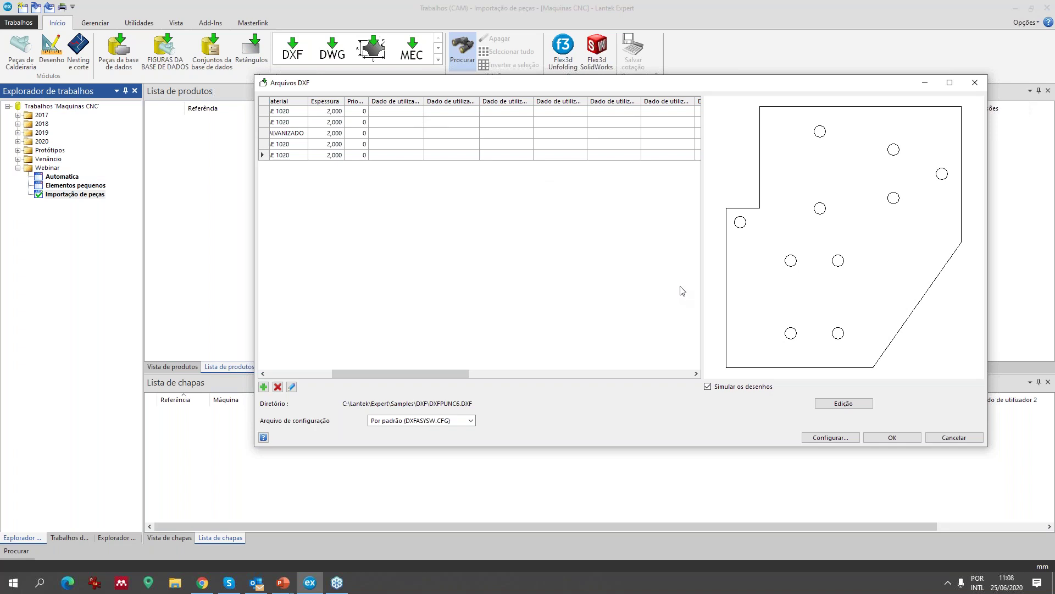
pyautogui.click(902, 438)
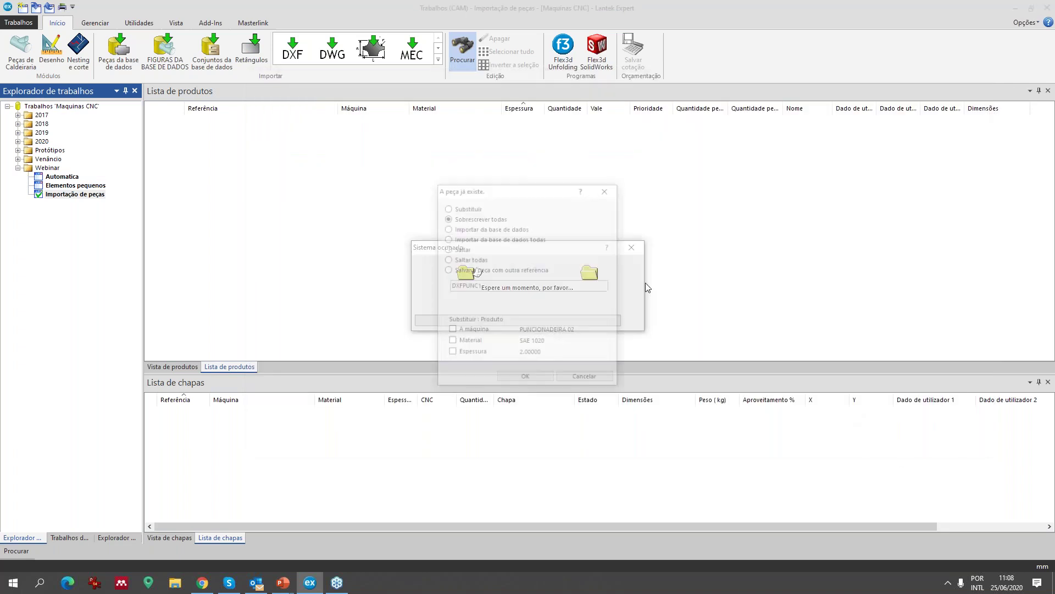
pyautogui.click(536, 378)
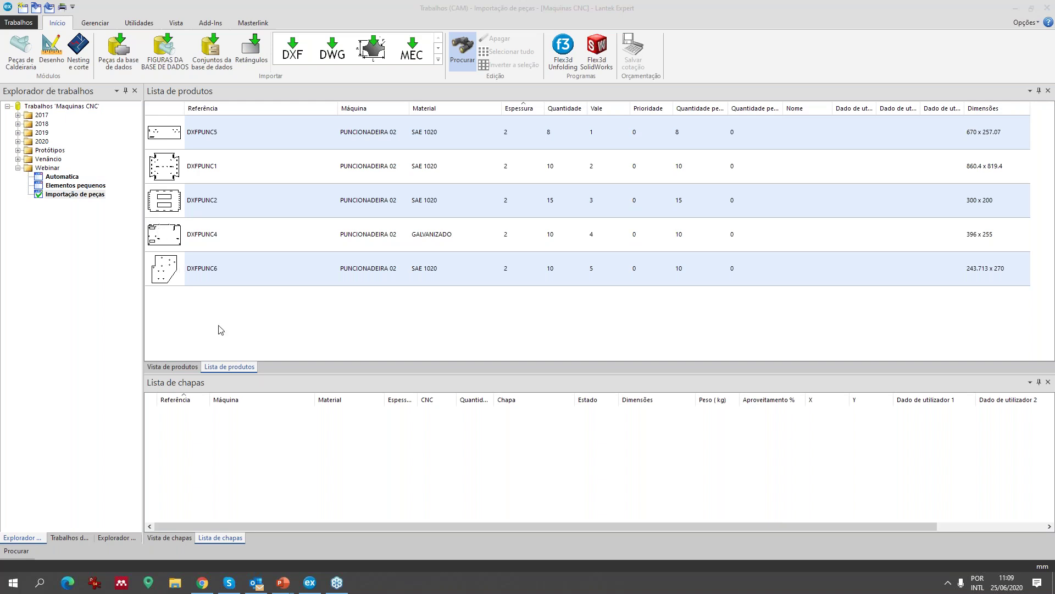
# - Open the Automatica job in the Webinar folder and switch to the Processos program
pyautogui.doubleClick(62, 177)
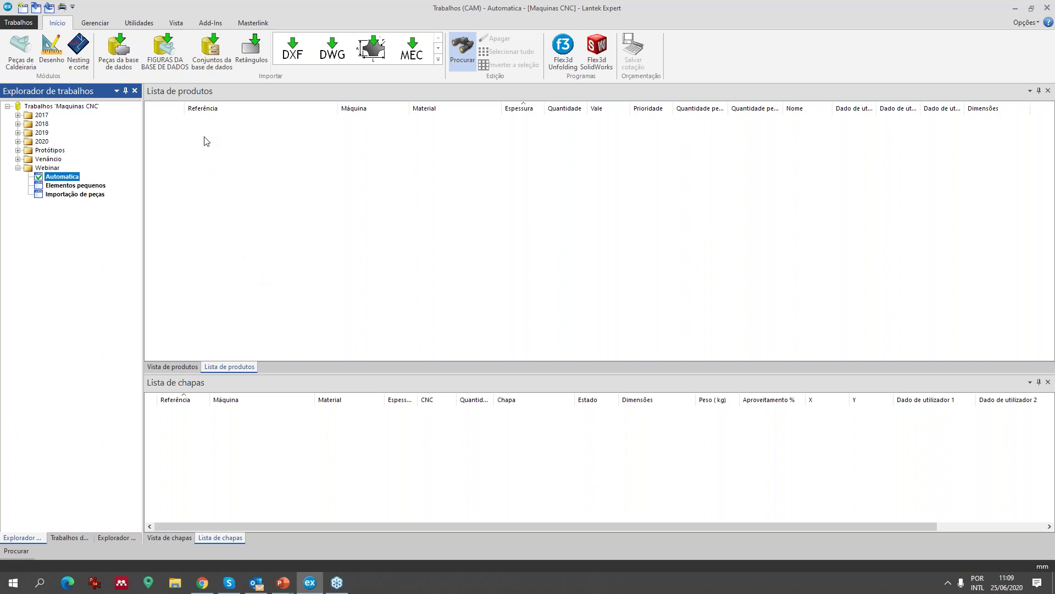
pyautogui.click(203, 24)
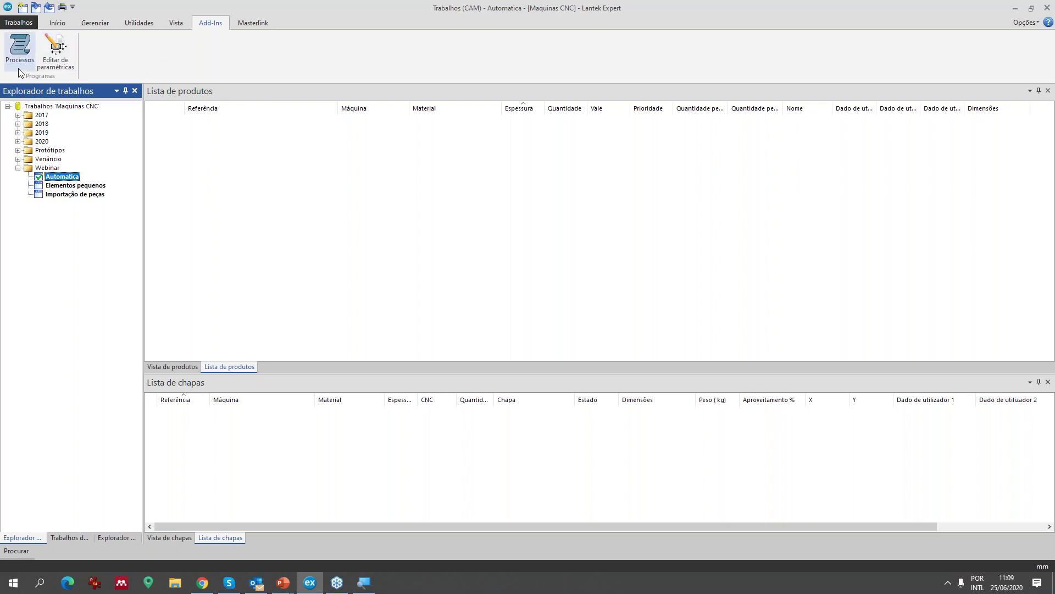
pyautogui.press('super')
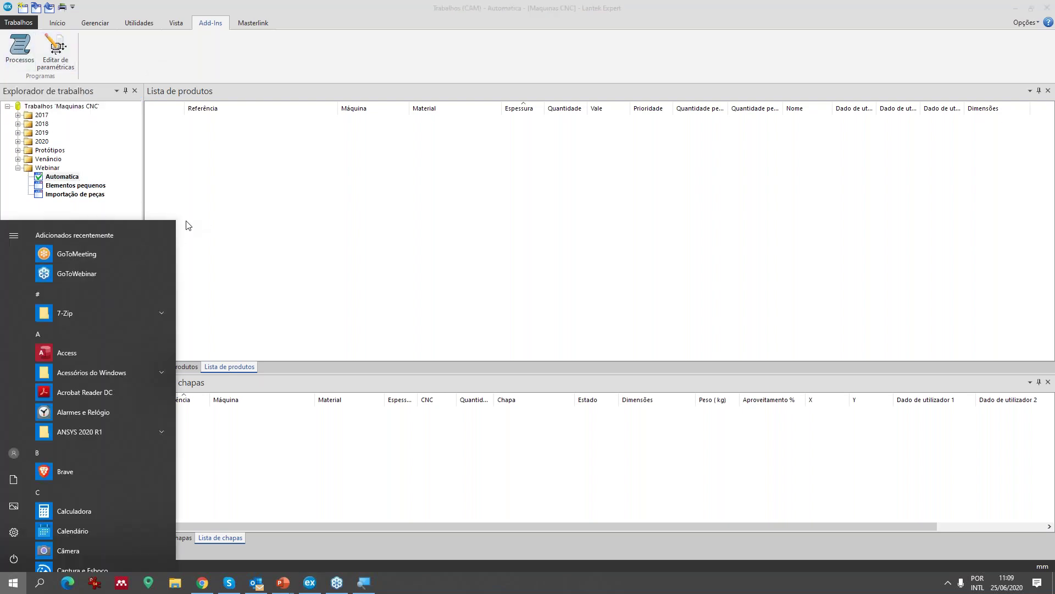
pyautogui.click(189, 225)
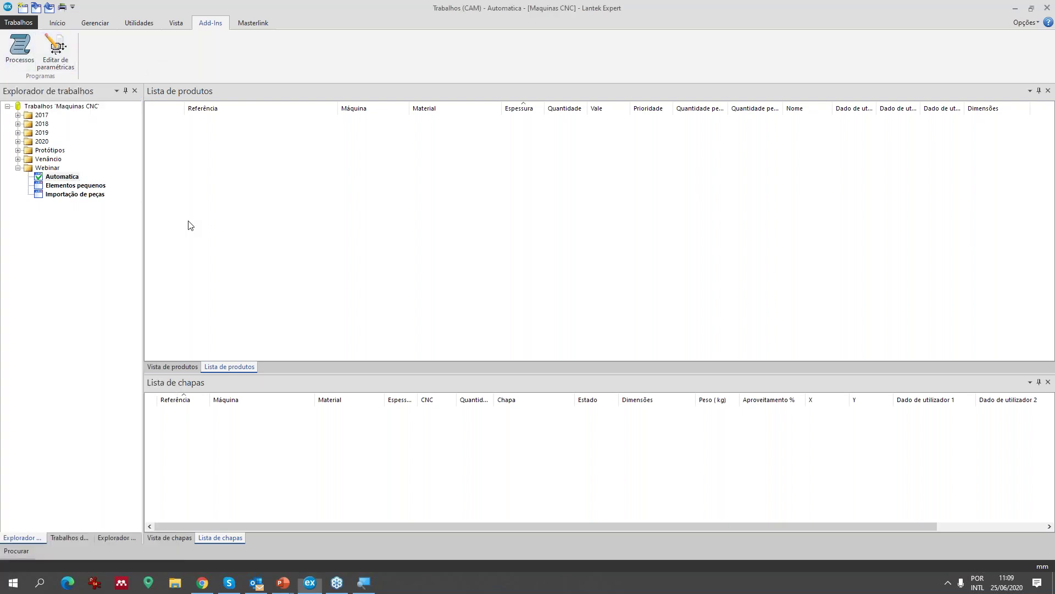
pyautogui.click(17, 56)
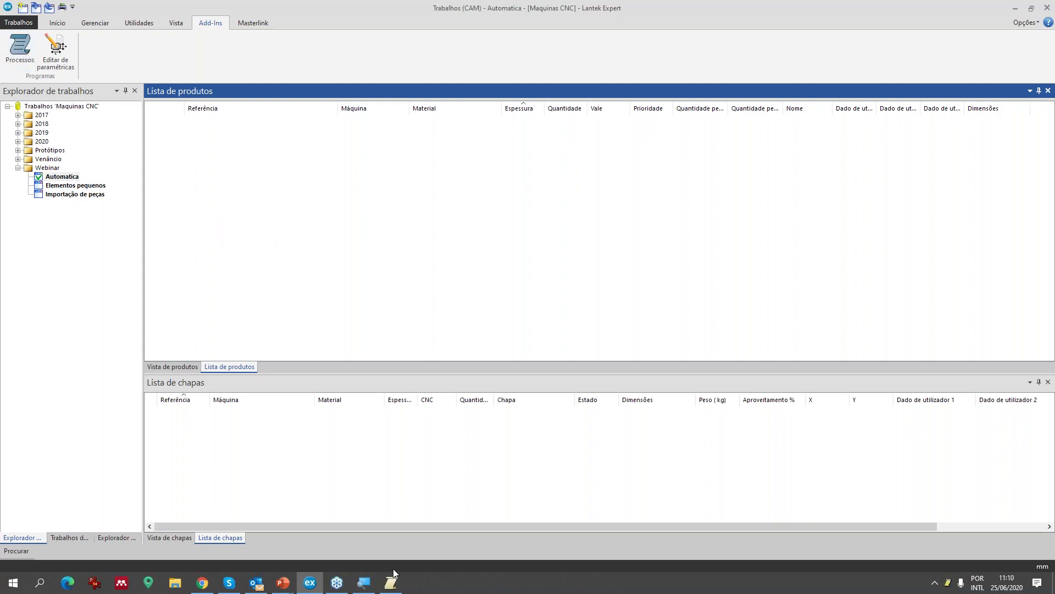
pyautogui.click(392, 580)
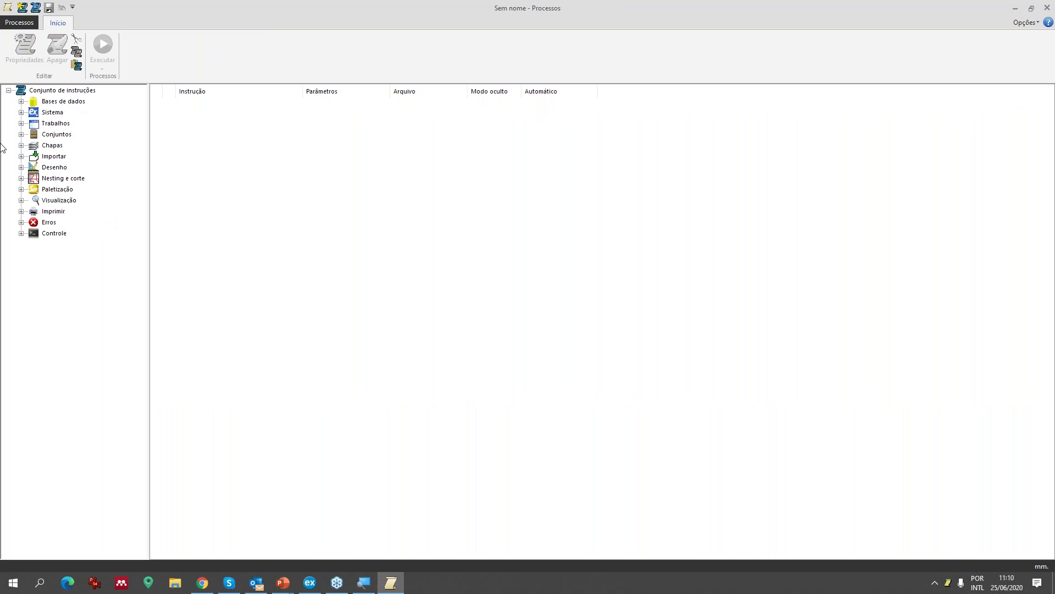
# - Look through the instruction set's Chapas group and expand its Importar group to see the import instructions
pyautogui.click(21, 101)
pyautogui.click(21, 102)
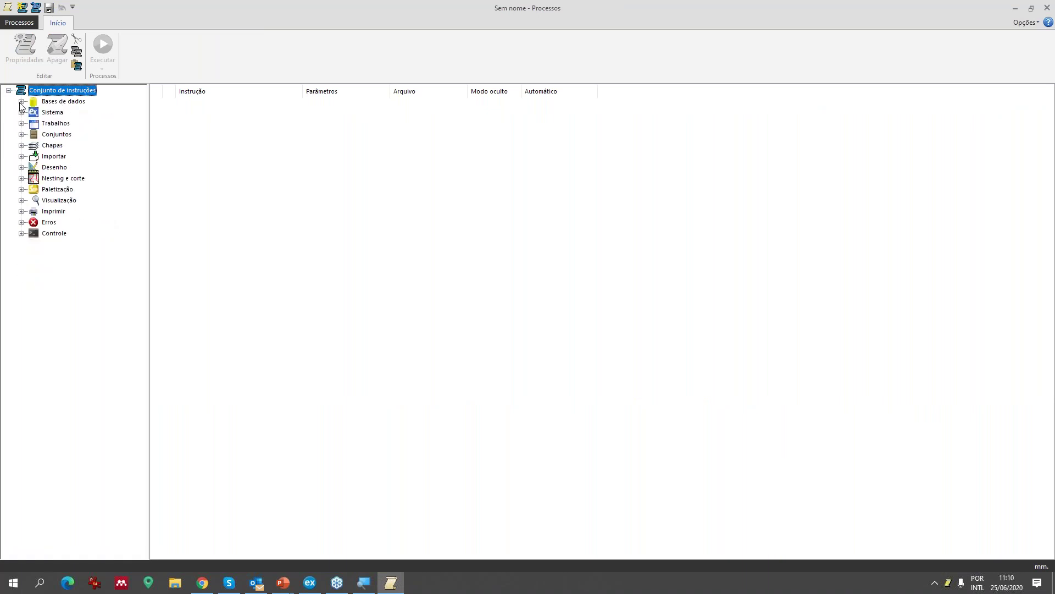
pyautogui.click(21, 146)
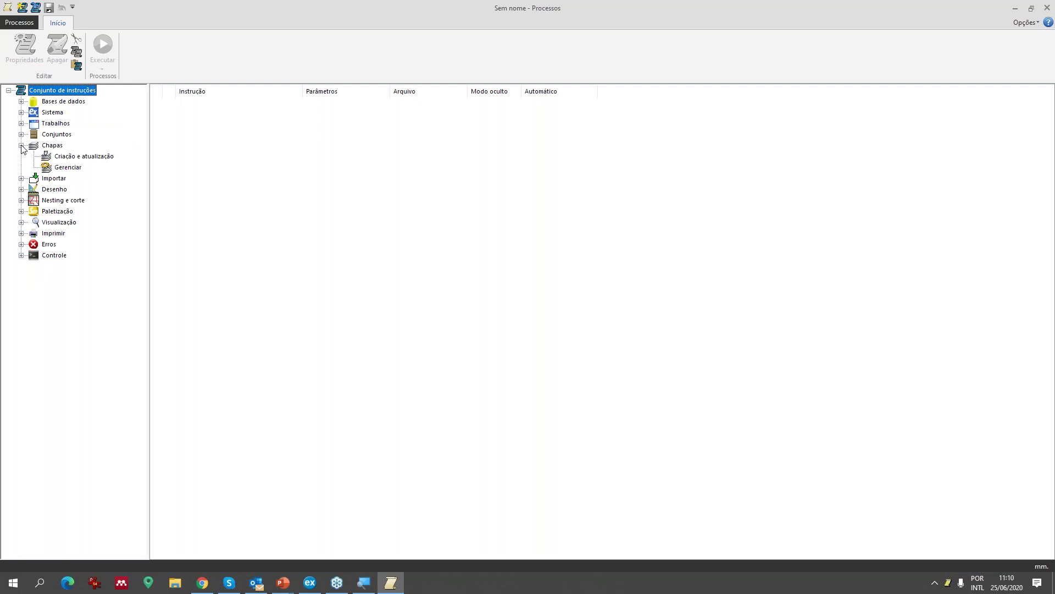
pyautogui.click(21, 146)
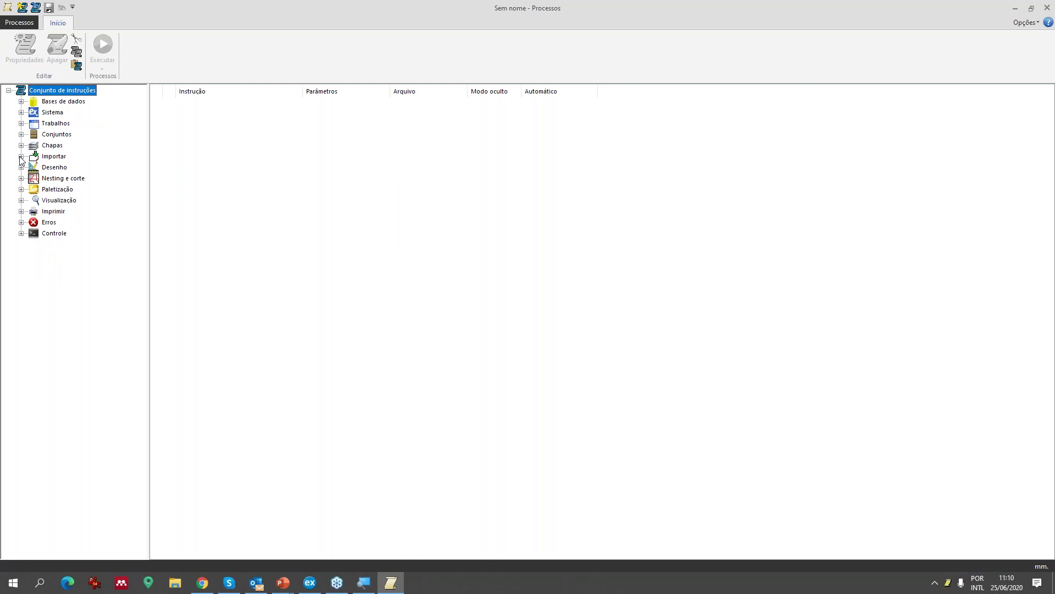
pyautogui.click(21, 156)
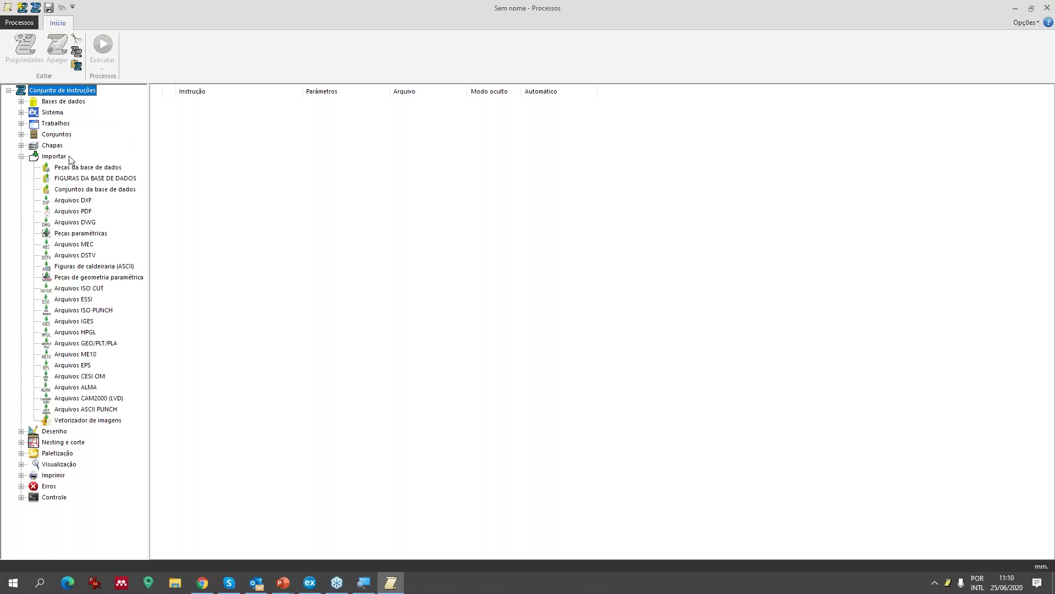
# - Look at the instructions contained in the Desenho group of the instruction set
pyautogui.click(21, 156)
pyautogui.click(21, 167)
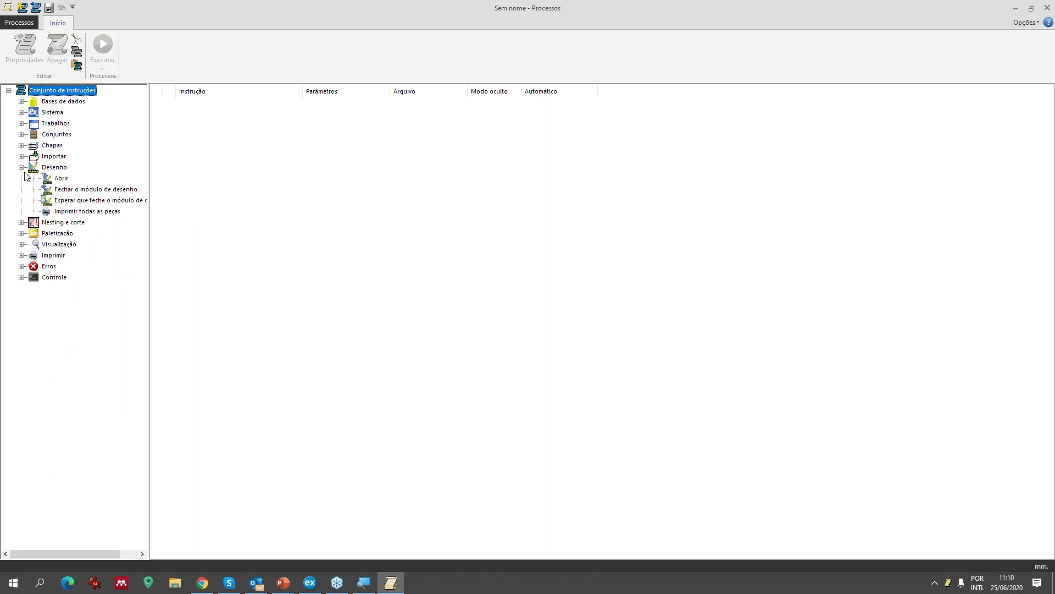
pyautogui.click(21, 168)
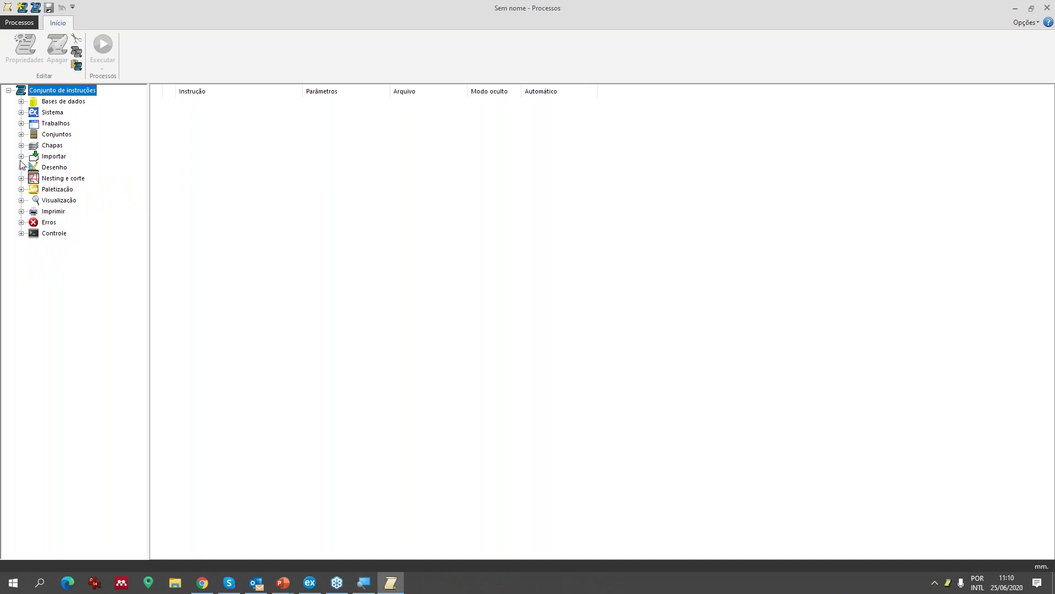
# - Add an Arquivos DXF import instruction to the process, set to work automatically and import a Microsoft Excel spreadsheet
pyautogui.click(21, 156)
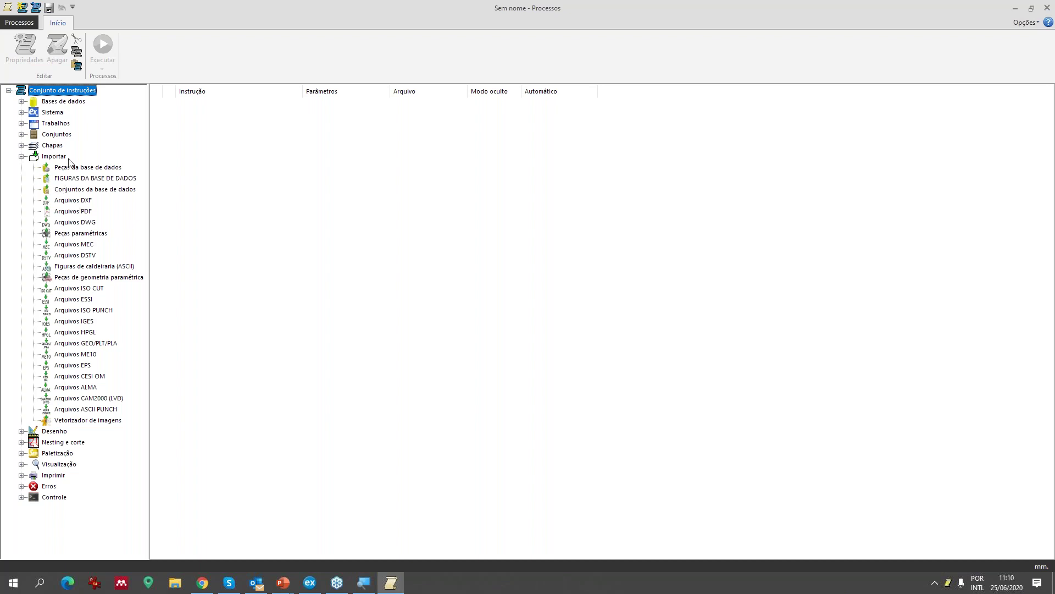
pyautogui.moveTo(71, 202); pyautogui.dragTo(186, 207)
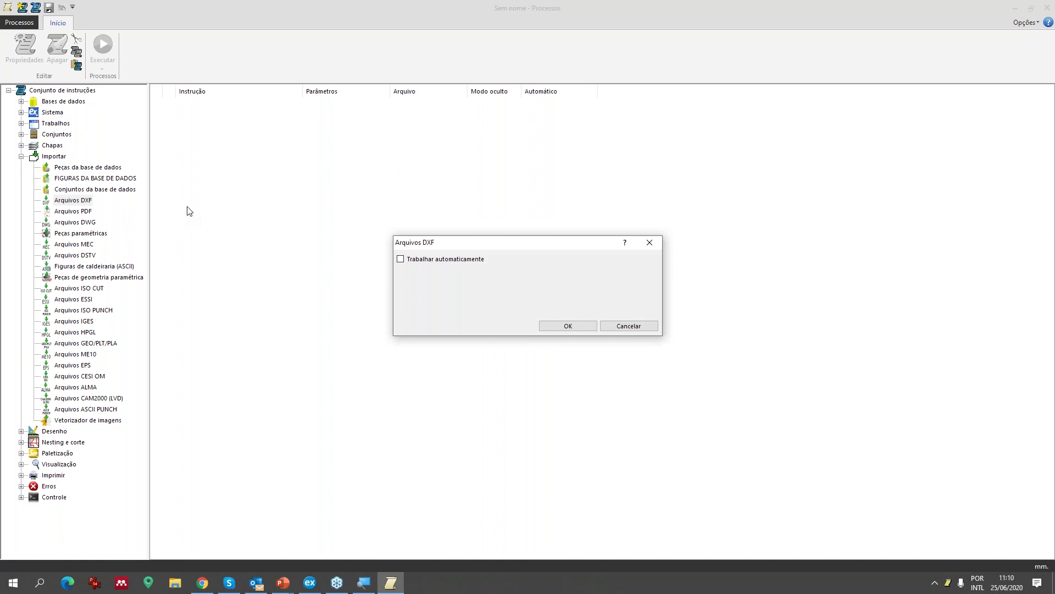
pyautogui.click(450, 262)
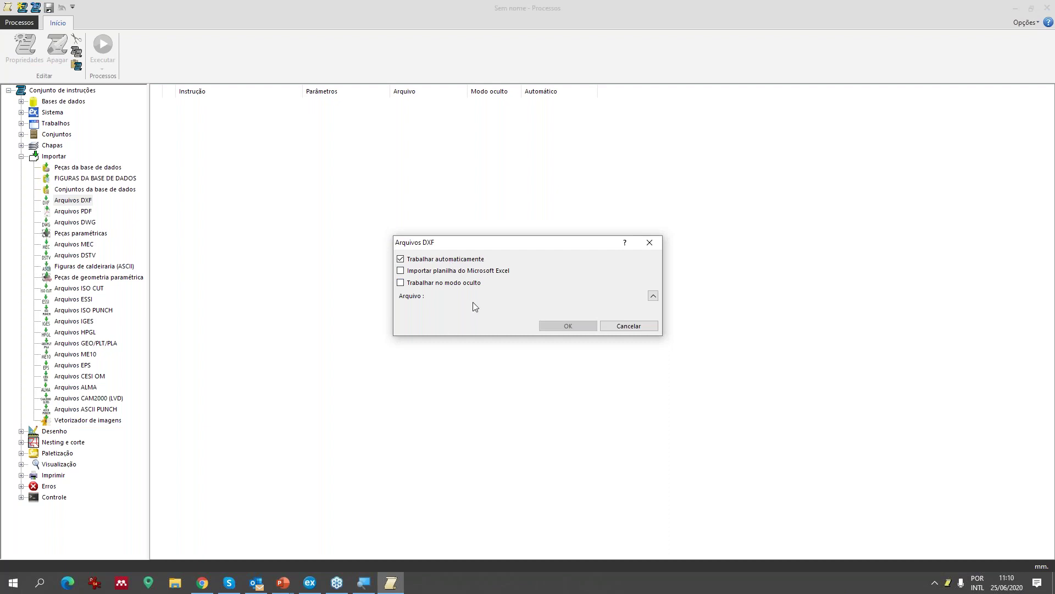
pyautogui.click(401, 272)
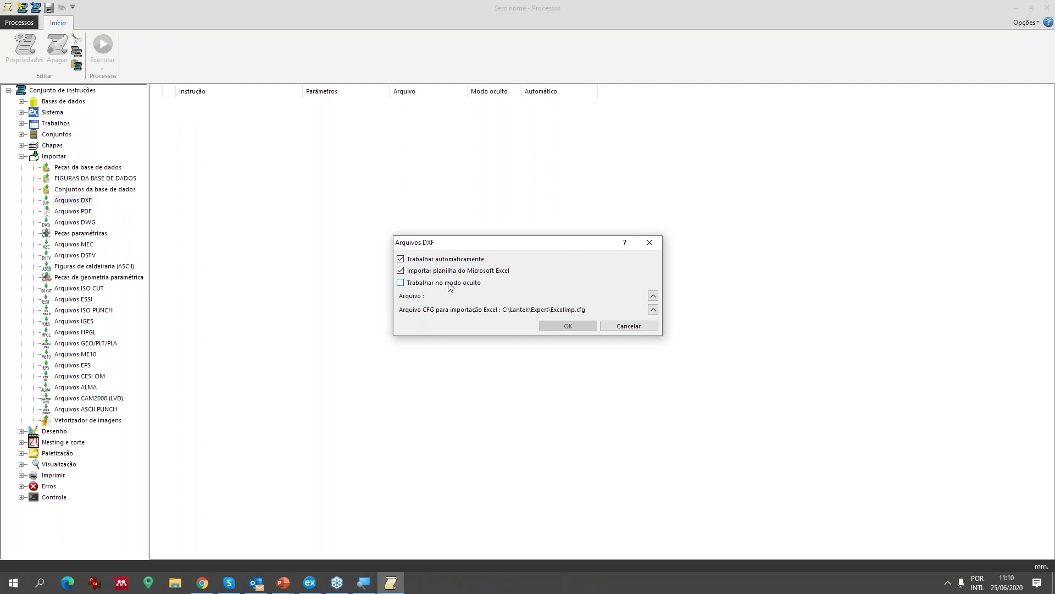
# - Browse for the instruction's import file and open ImpExcel.xlsx from the ImpExcel folder in Excel to inspect it
pyautogui.click(654, 296)
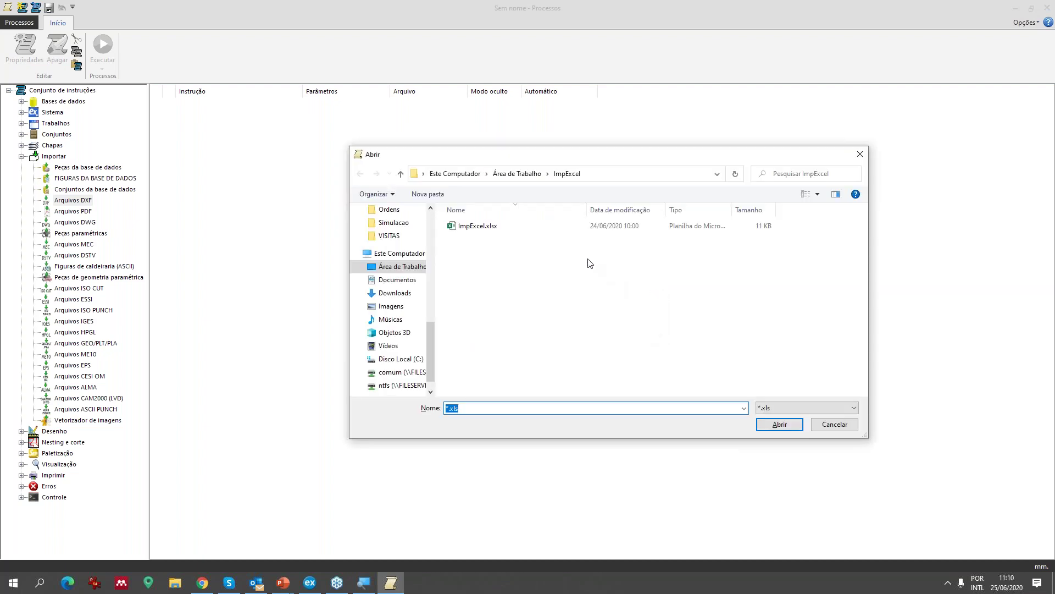
pyautogui.click(491, 227)
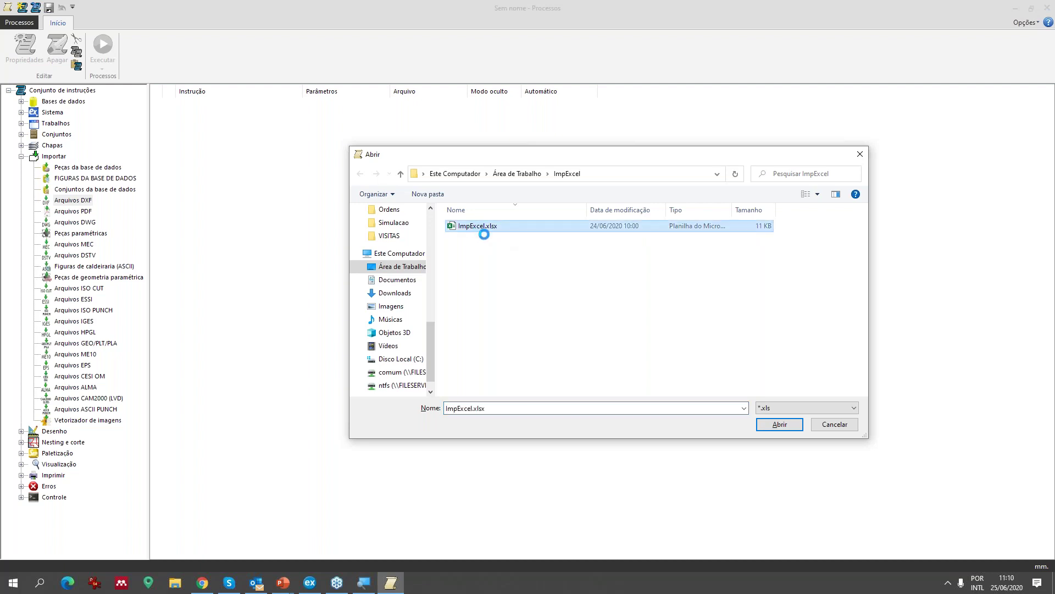
pyautogui.rightClick(473, 226)
pyautogui.click(500, 251)
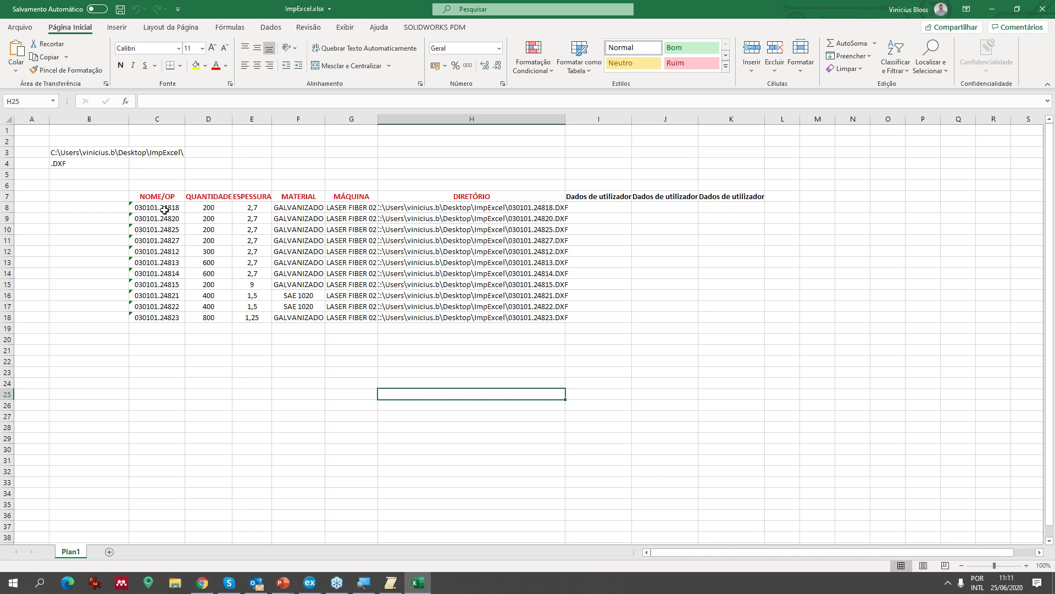
# - Review the sheet's name, quantity, thickness, material, machine, directory and user-data columns, fitting the directory column's width to its contents
pyautogui.click(164, 197)
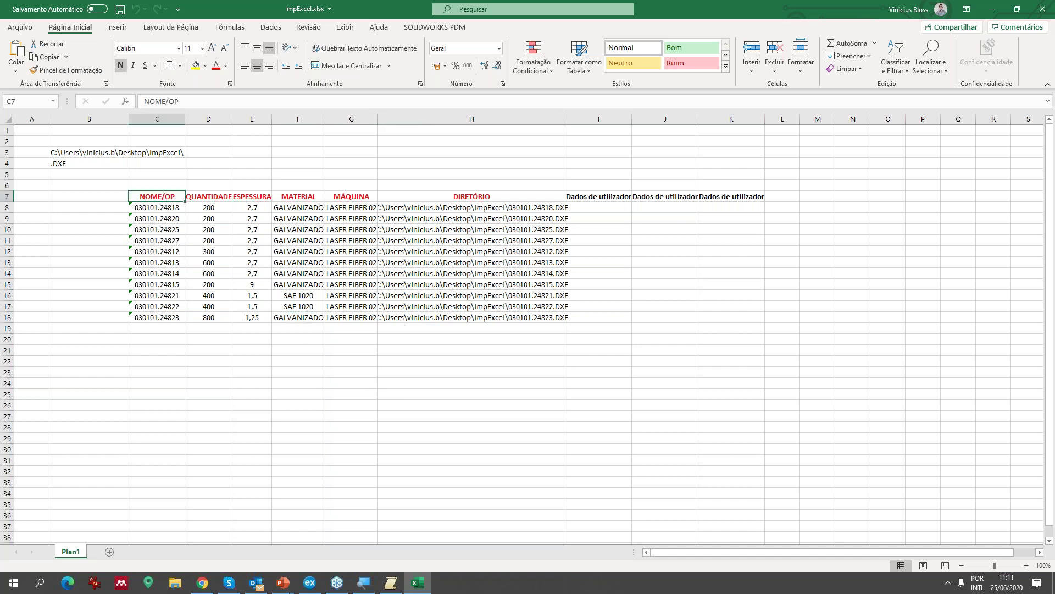
pyautogui.click(216, 195)
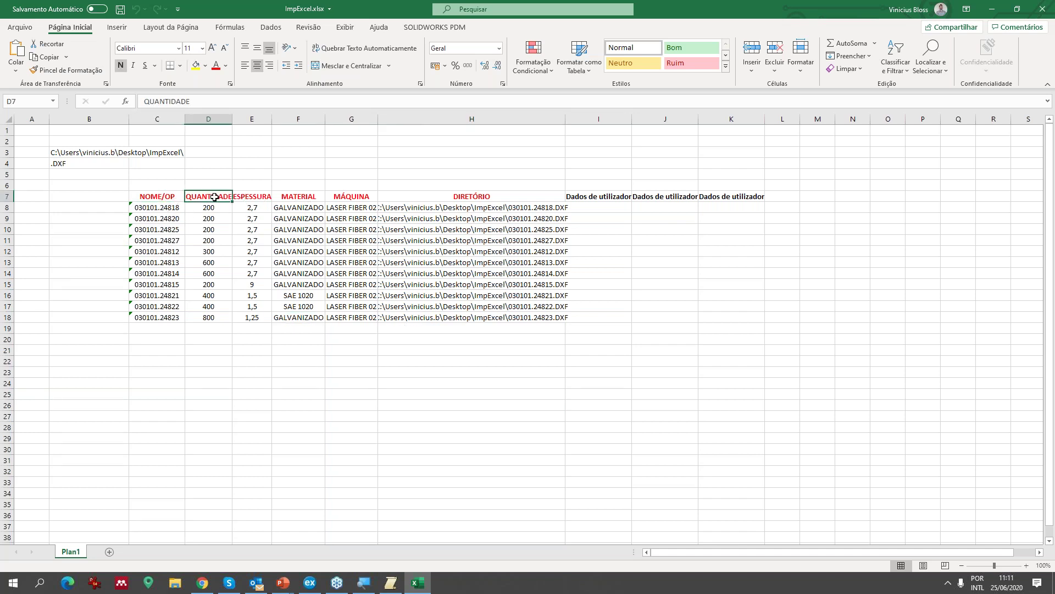
pyautogui.click(254, 199)
pyautogui.click(295, 195)
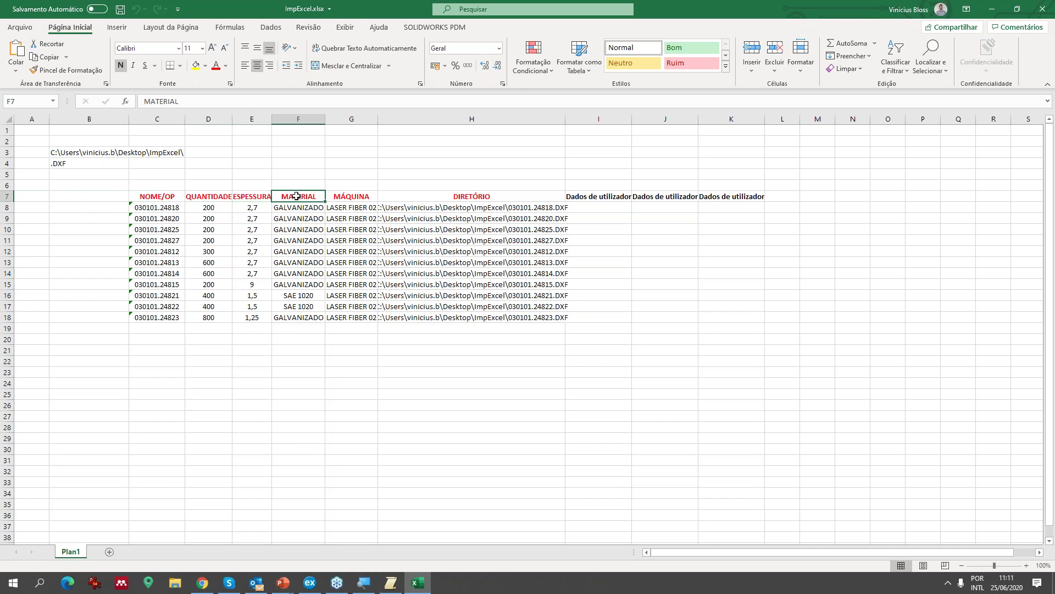
pyautogui.click(340, 198)
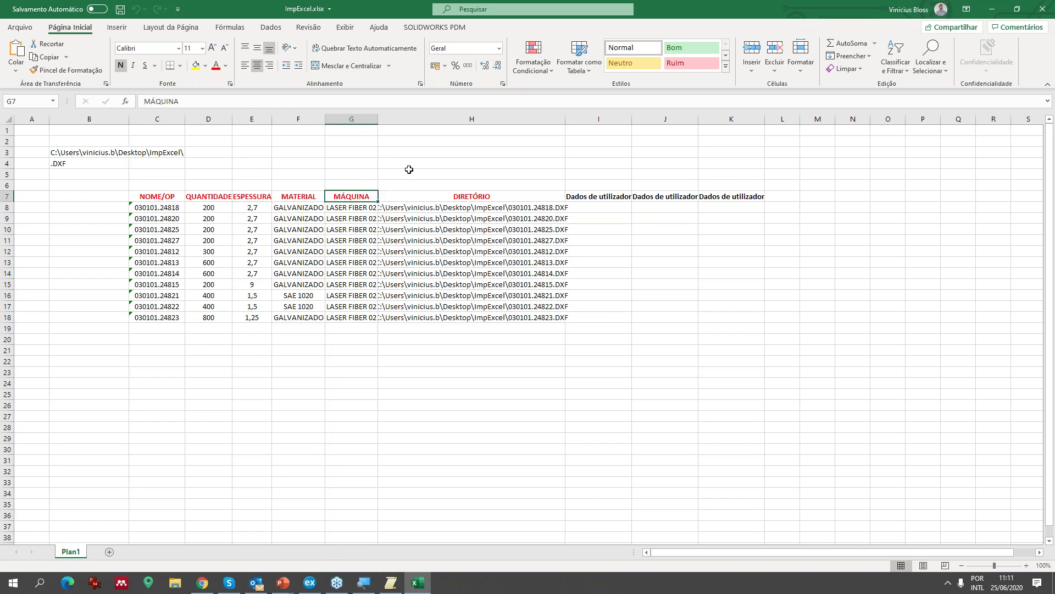
pyautogui.click(459, 197)
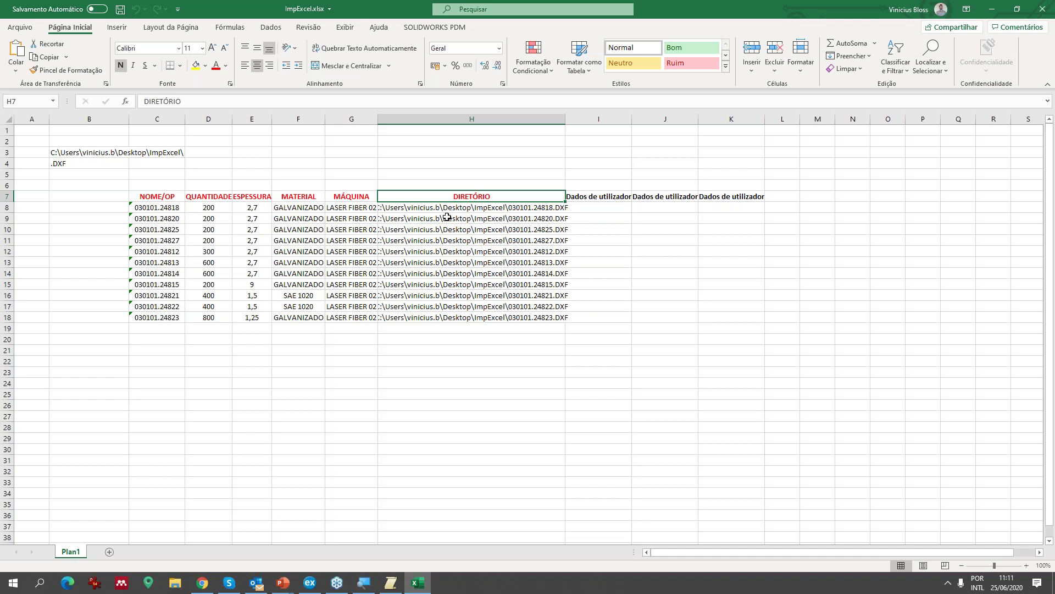
pyautogui.moveTo(438, 164); pyautogui.dragTo(467, 348)
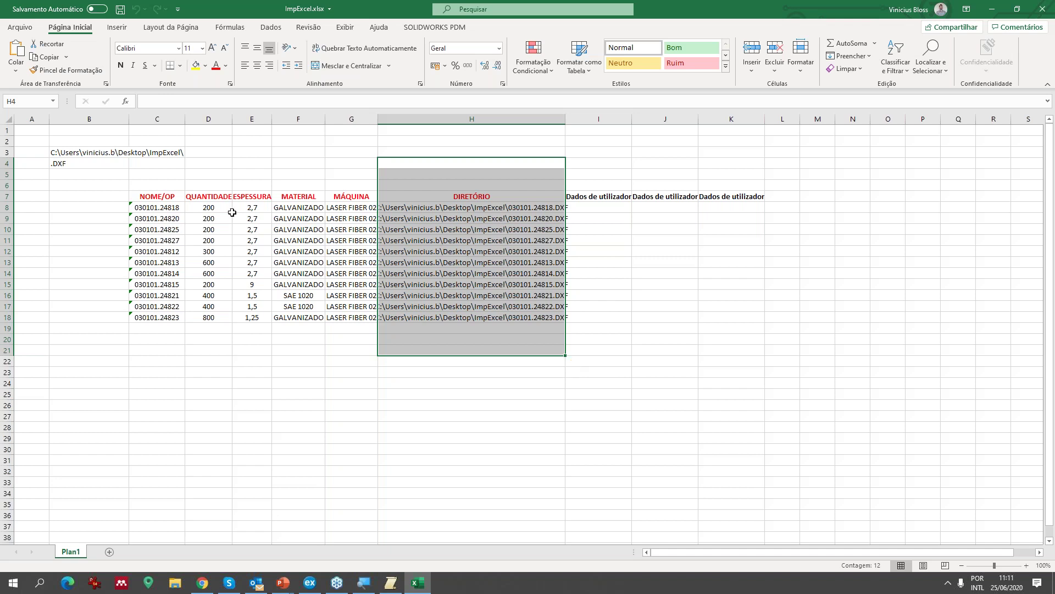
pyautogui.click(396, 370)
pyautogui.moveTo(611, 196); pyautogui.dragTo(744, 310)
pyautogui.doubleClick(565, 122)
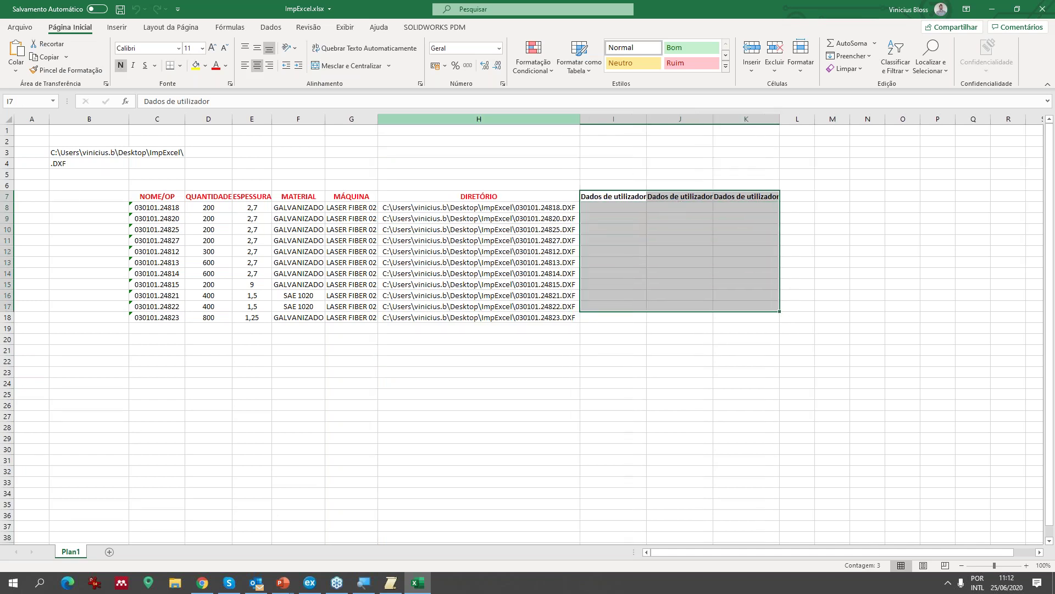
# - Enter the sample entries Cliente and Pedido in the first part's user-data cells I8 and J8, and clear both cells
pyautogui.click(635, 297)
pyautogui.click(633, 270)
pyautogui.click(604, 209)
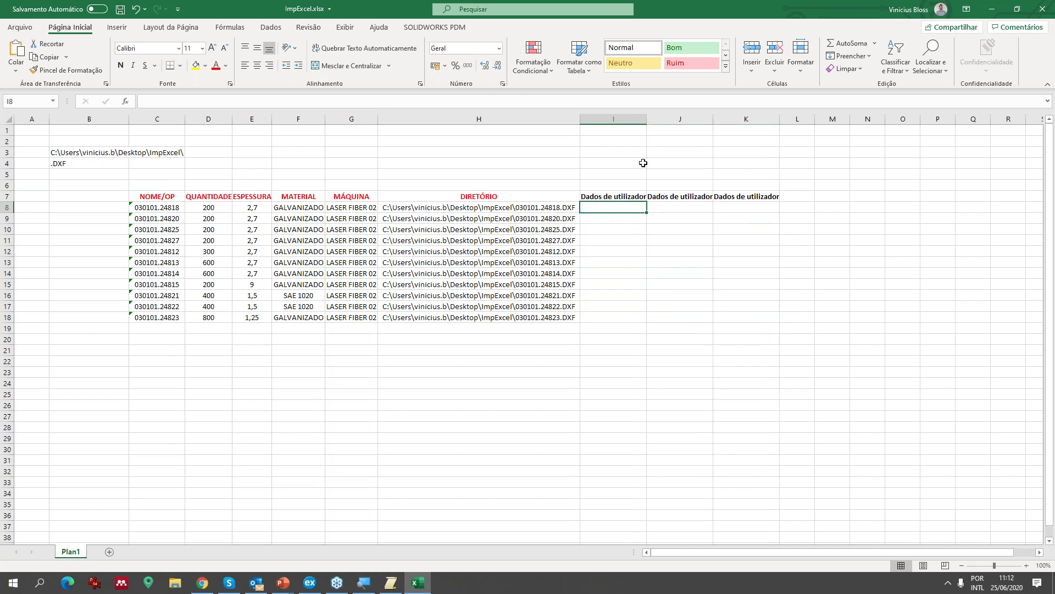
pyautogui.write('Cliente')
pyautogui.click(678, 207)
pyautogui.write('Pedido')
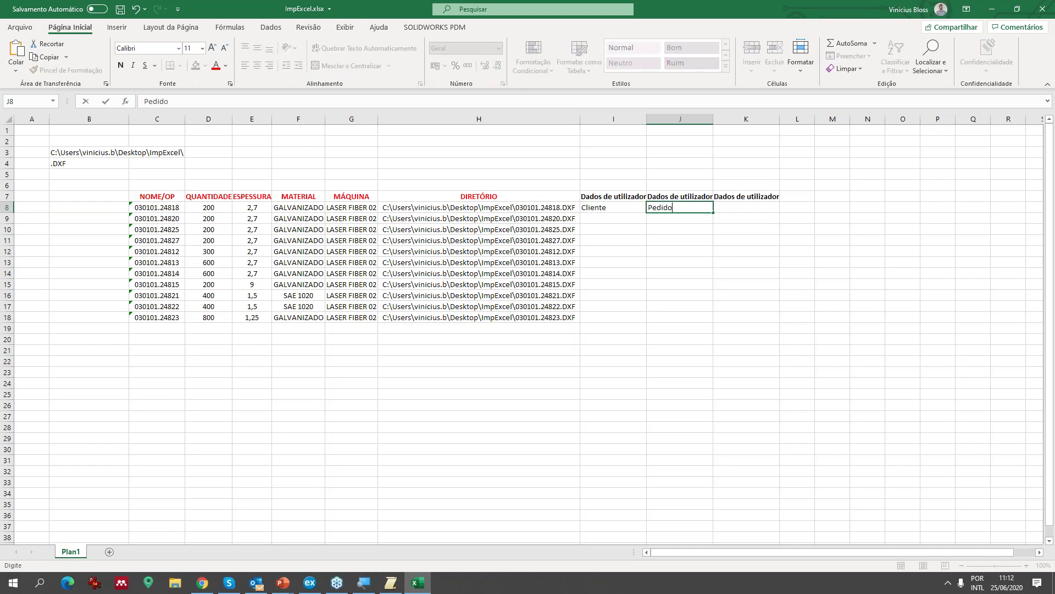
pyautogui.click(686, 204)
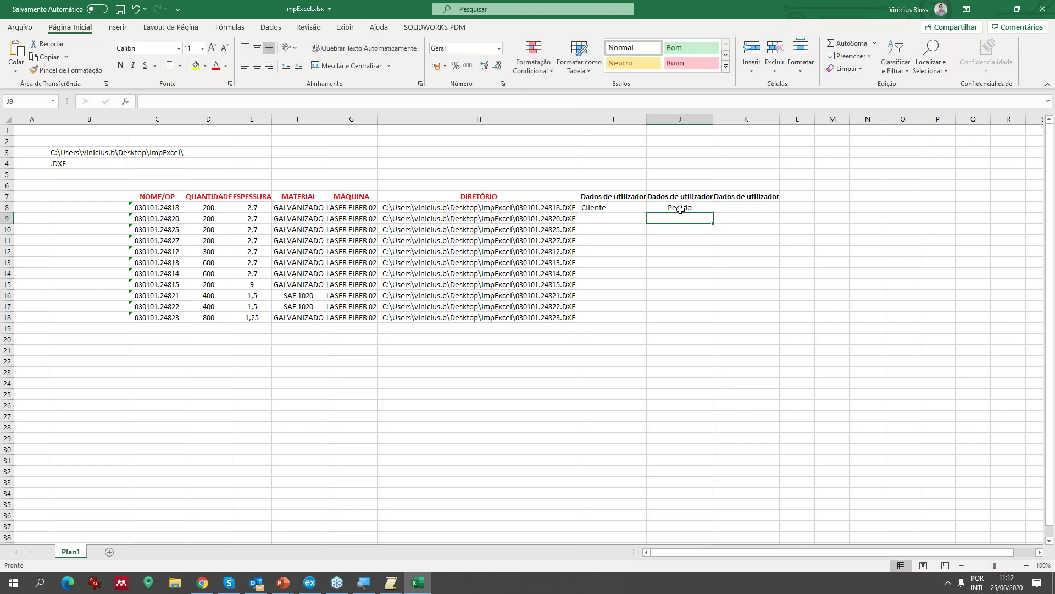
pyautogui.moveTo(678, 207); pyautogui.dragTo(635, 208)
pyautogui.press('Delete')
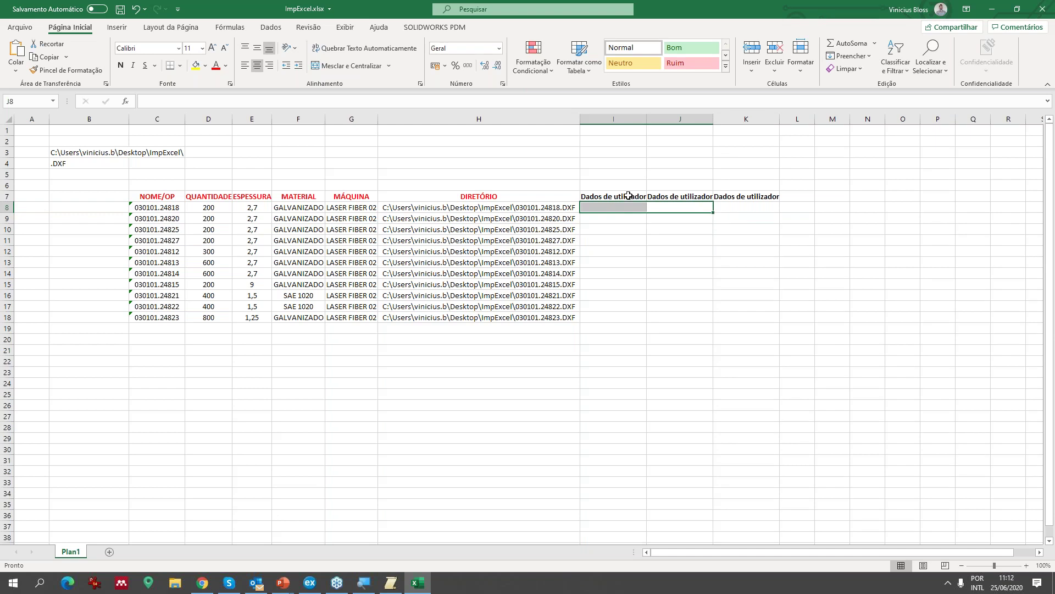
# - Close the ImpExcel.xlsx workbook without saving the changes
pyautogui.click(704, 315)
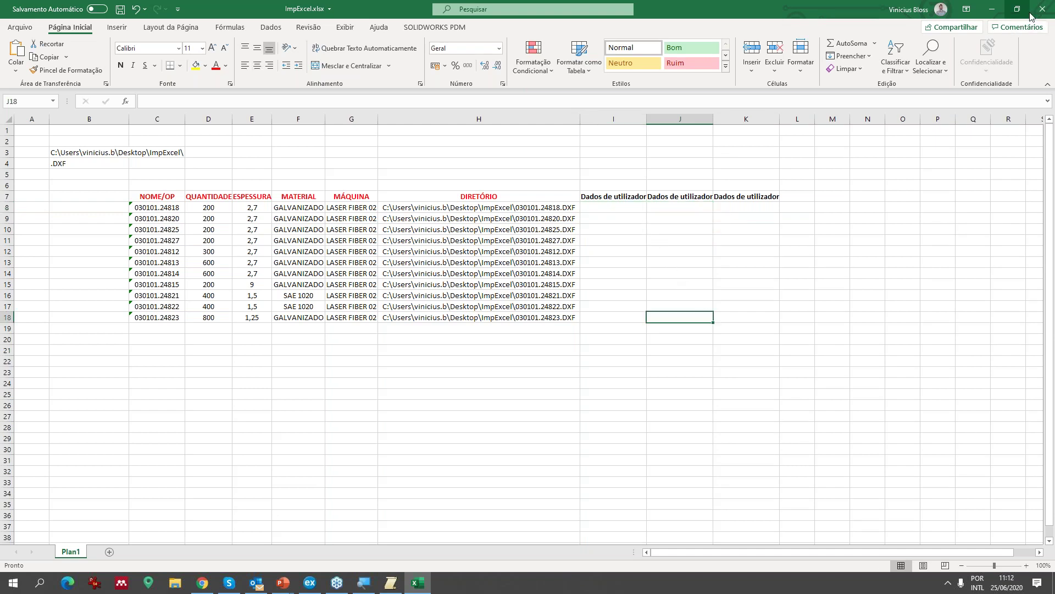
pyautogui.moveTo(80, 177); pyautogui.dragTo(547, 348)
pyautogui.click(541, 370)
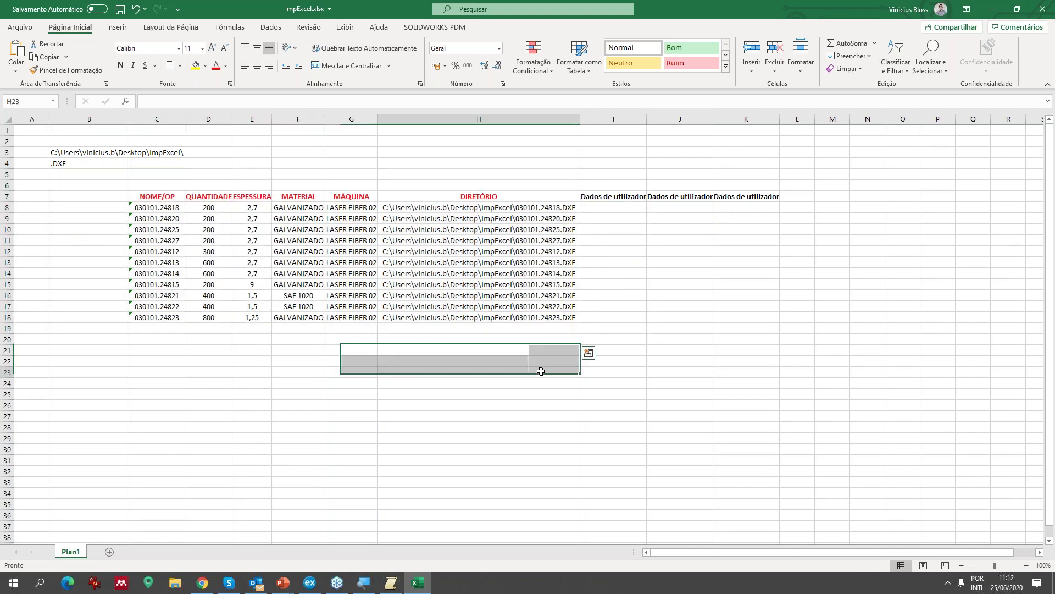
pyautogui.click(1043, 8)
pyautogui.click(526, 303)
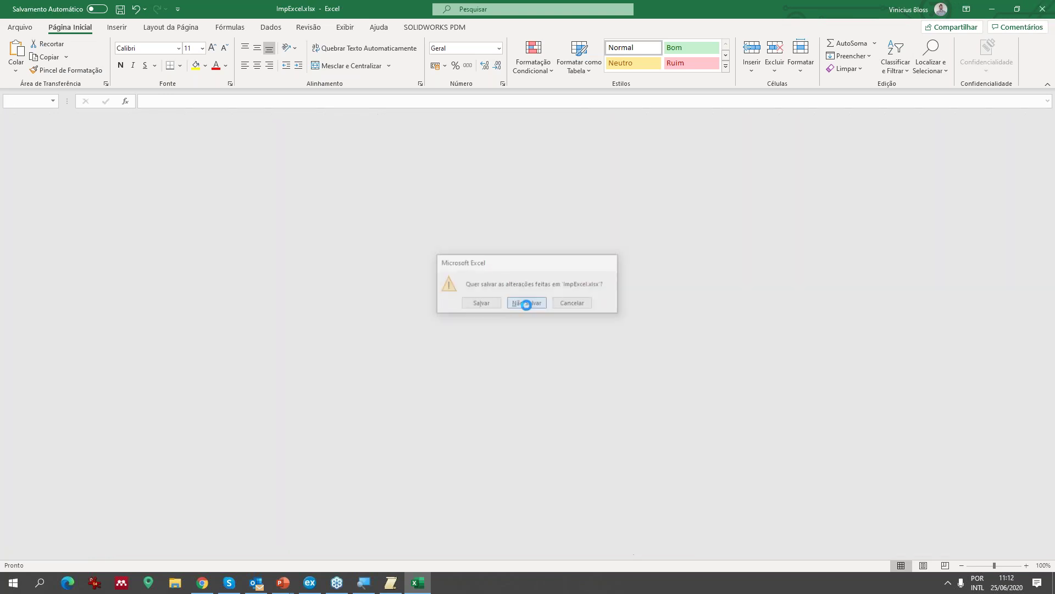
# - Assign ImpExcel.xlsx as the import file and EXCELIMP.CFG as the Excel import configuration, and confirm the DXF instruction
pyautogui.click(496, 234)
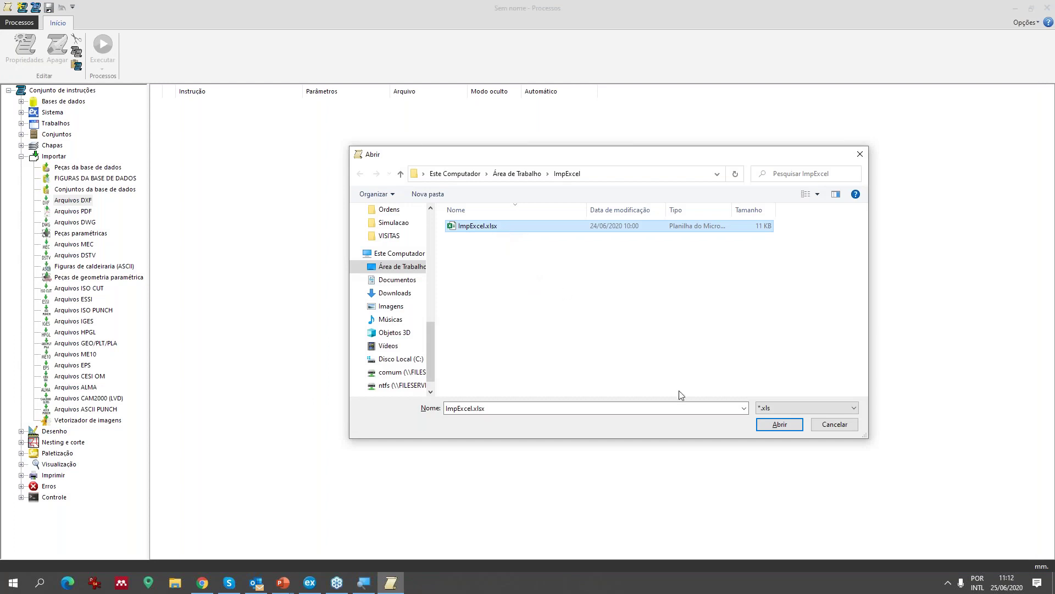
pyautogui.click(770, 426)
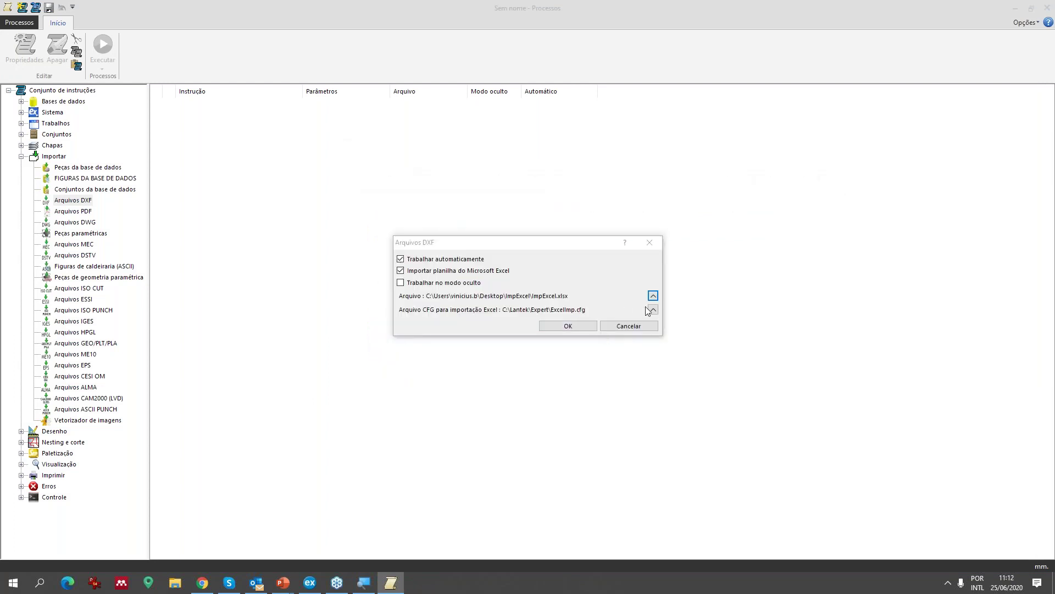
pyautogui.click(652, 311)
pyautogui.doubleClick(478, 226)
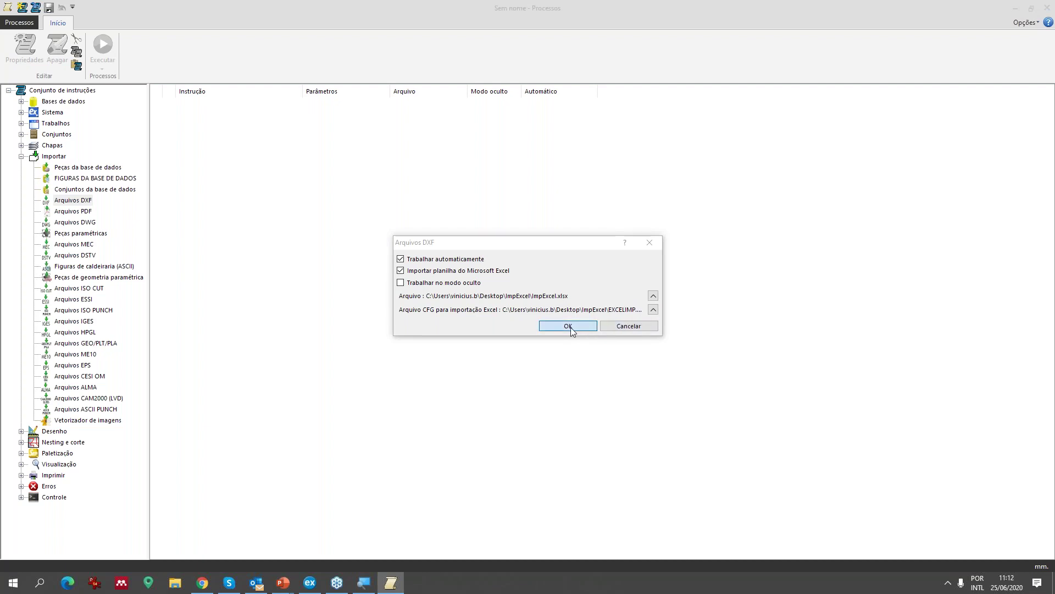
pyautogui.click(569, 327)
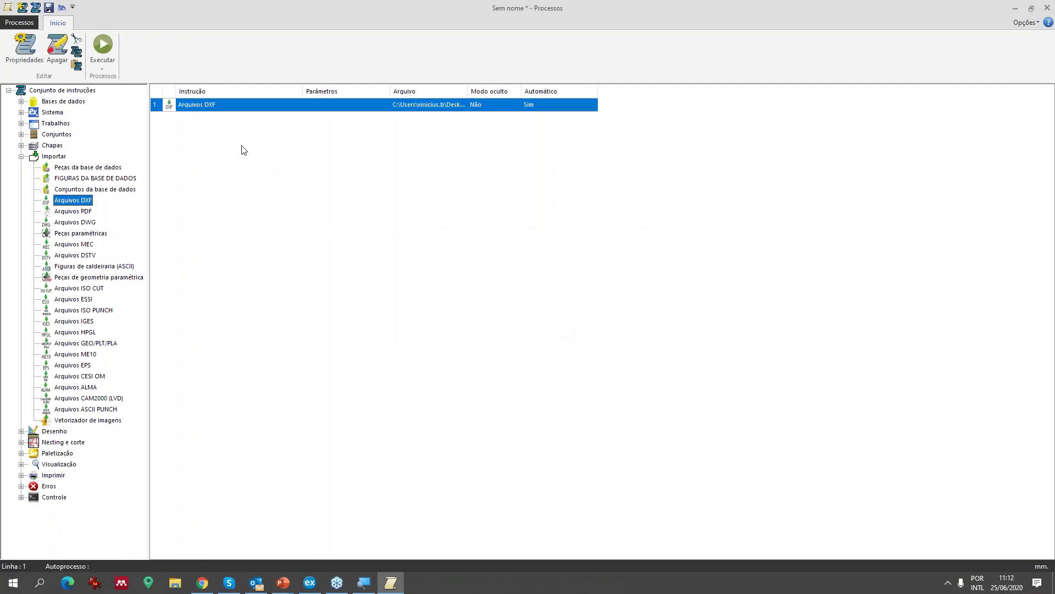
# - Select the Arquivos DXF instruction and widen the Arquivo column to show its full file paths
pyautogui.click(201, 130)
pyautogui.click(209, 140)
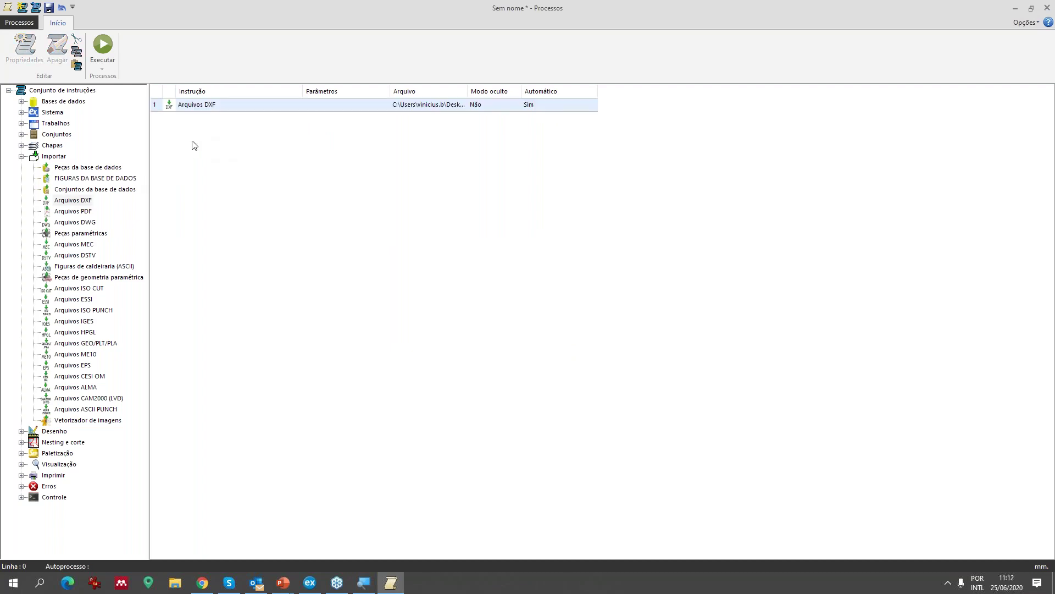
pyautogui.click(193, 106)
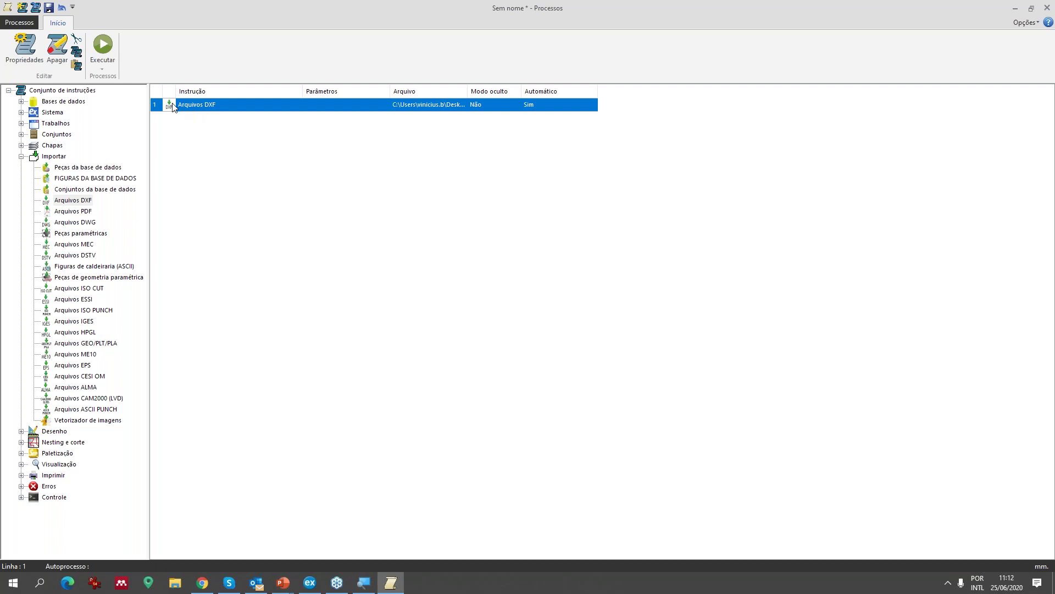
pyautogui.moveTo(467, 91); pyautogui.dragTo(701, 104)
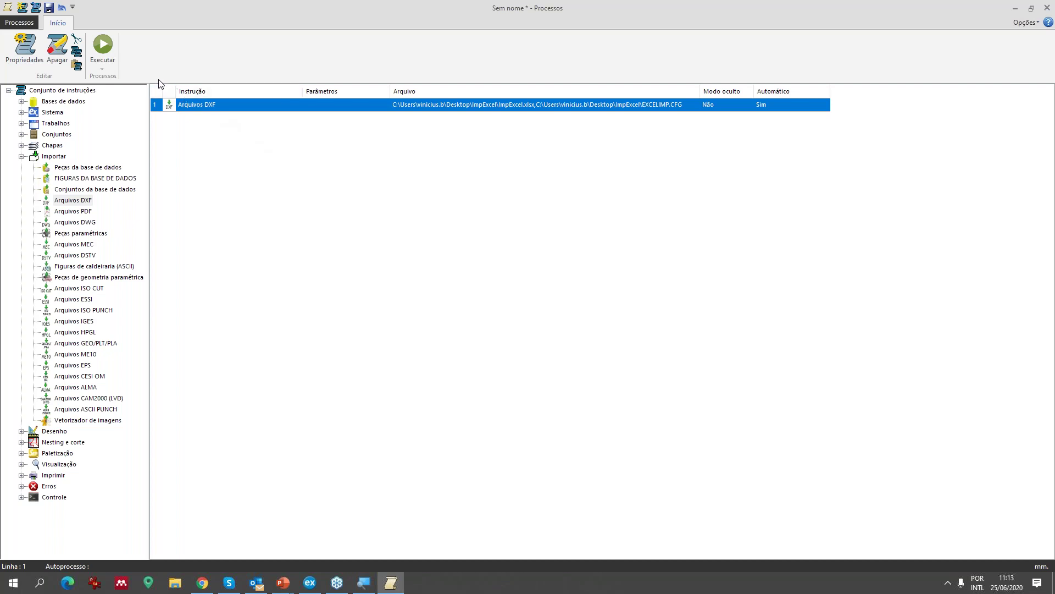
# - Run the process, importing all parts that already exist from the database
pyautogui.click(111, 61)
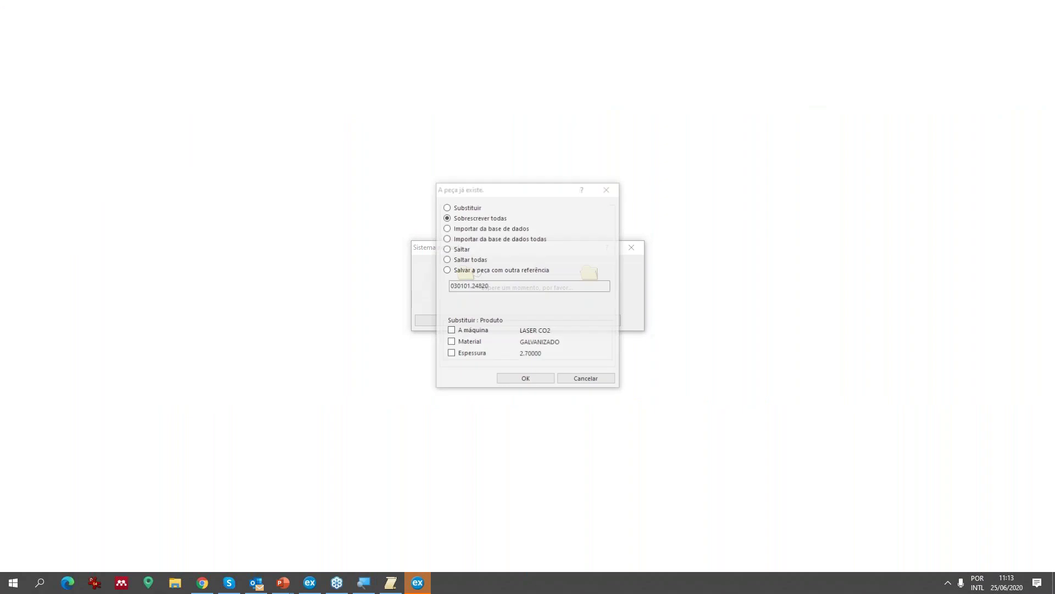
pyautogui.click(476, 239)
pyautogui.click(526, 379)
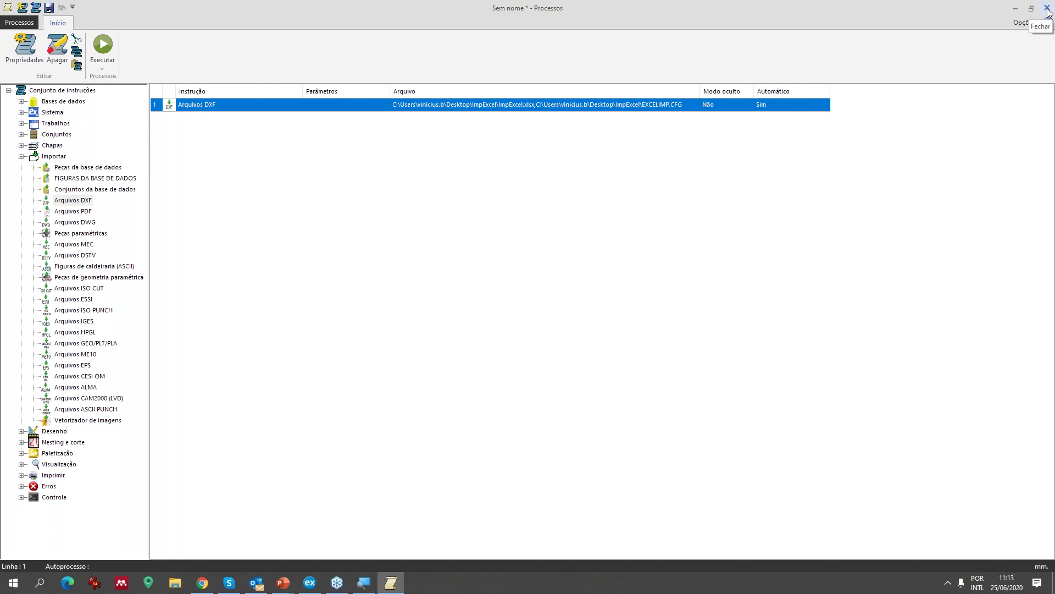
# - Close the Processos program without saving the process and enlarge the product list of the Automatica job in Lantek Expert
pyautogui.click(1049, 11)
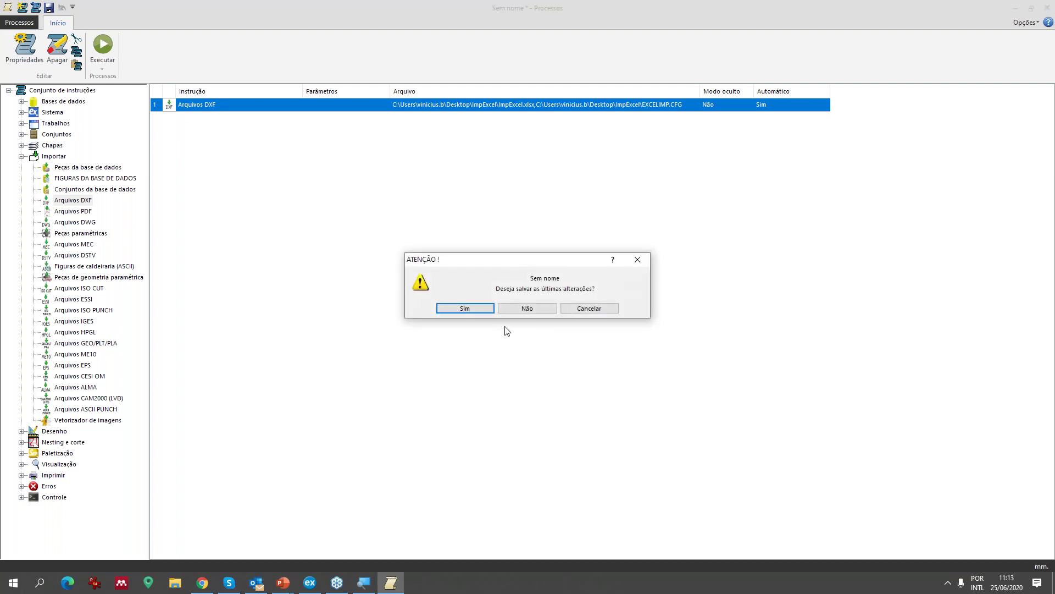
pyautogui.click(523, 309)
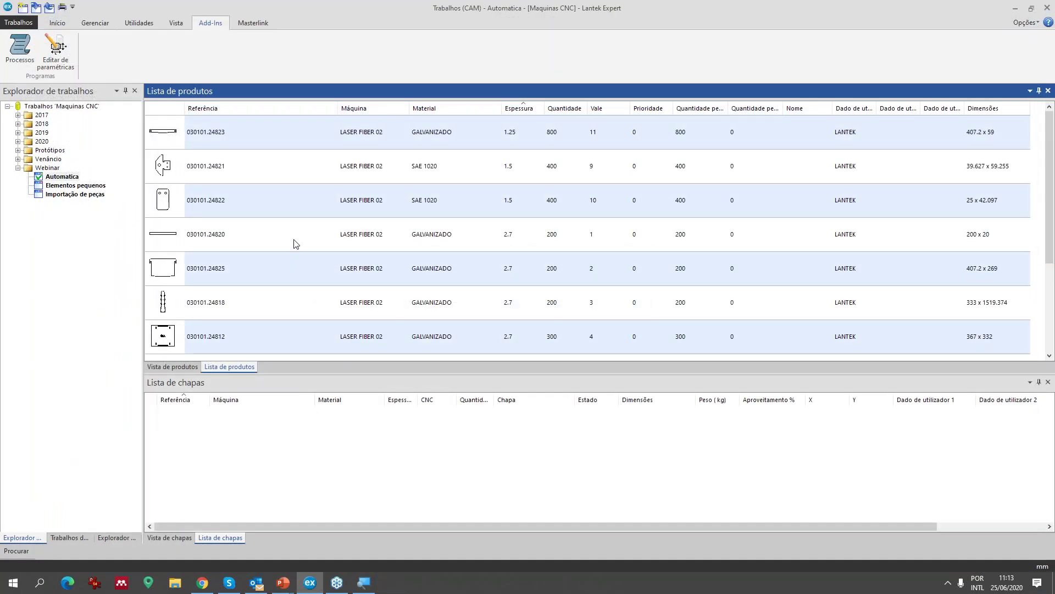
pyautogui.moveTo(378, 371); pyautogui.dragTo(373, 467)
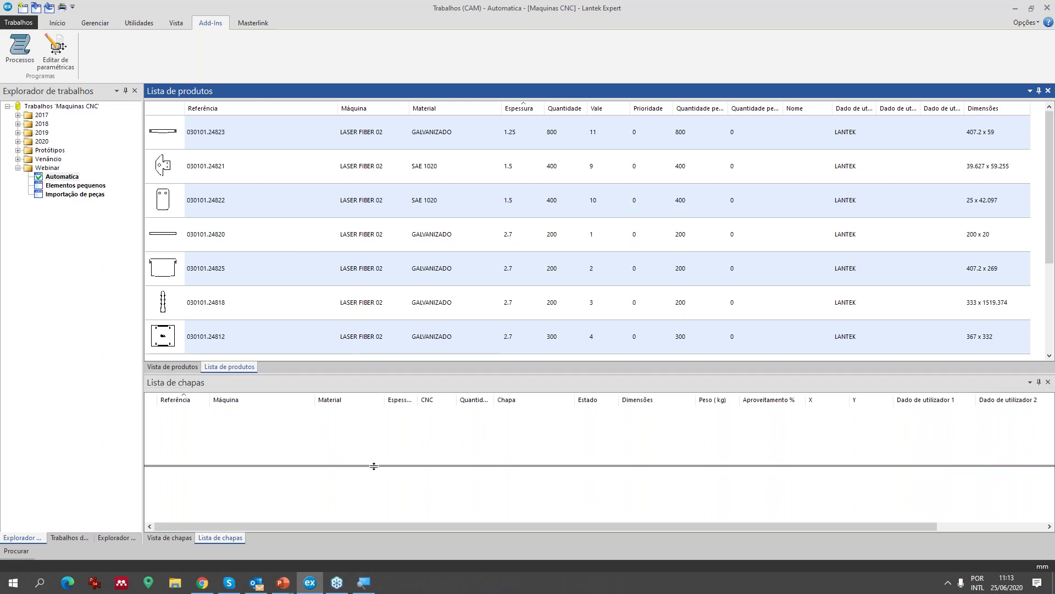
# - Look through the imported products of the Automatica job and switch to the Importação de peças slide in PowerPoint
pyautogui.scroll(-1, 358, 246)
pyautogui.scroll(1, 358, 246)
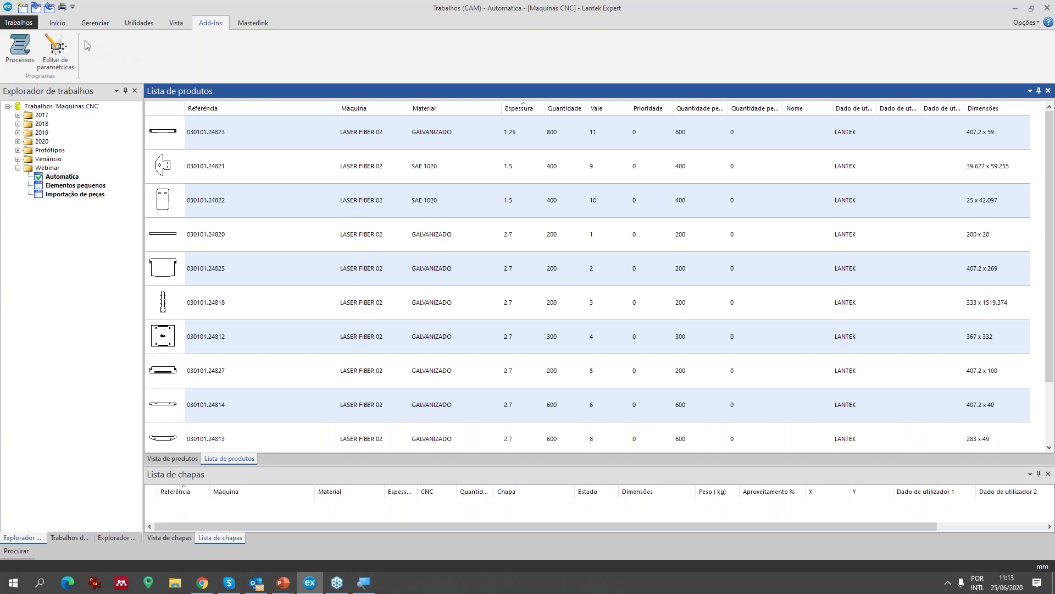
pyautogui.click(62, 25)
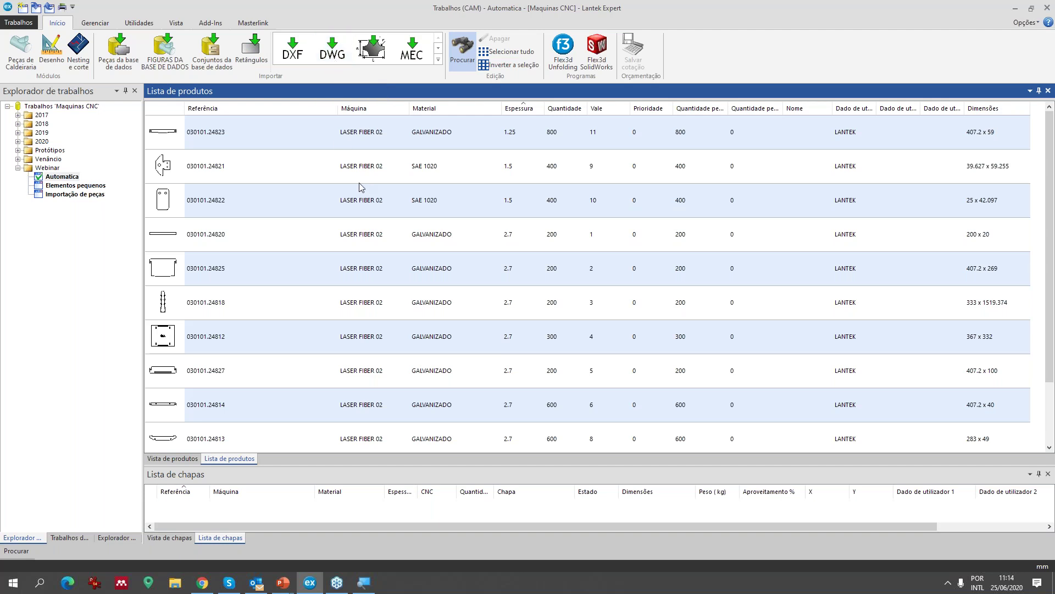
pyautogui.moveTo(284, 583)
pyautogui.click(344, 522)
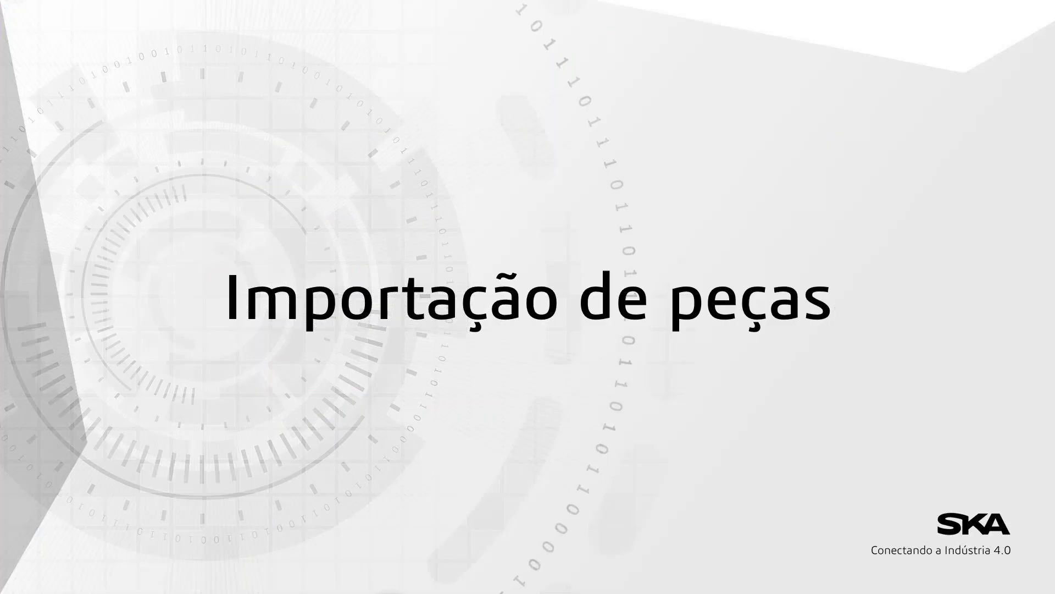
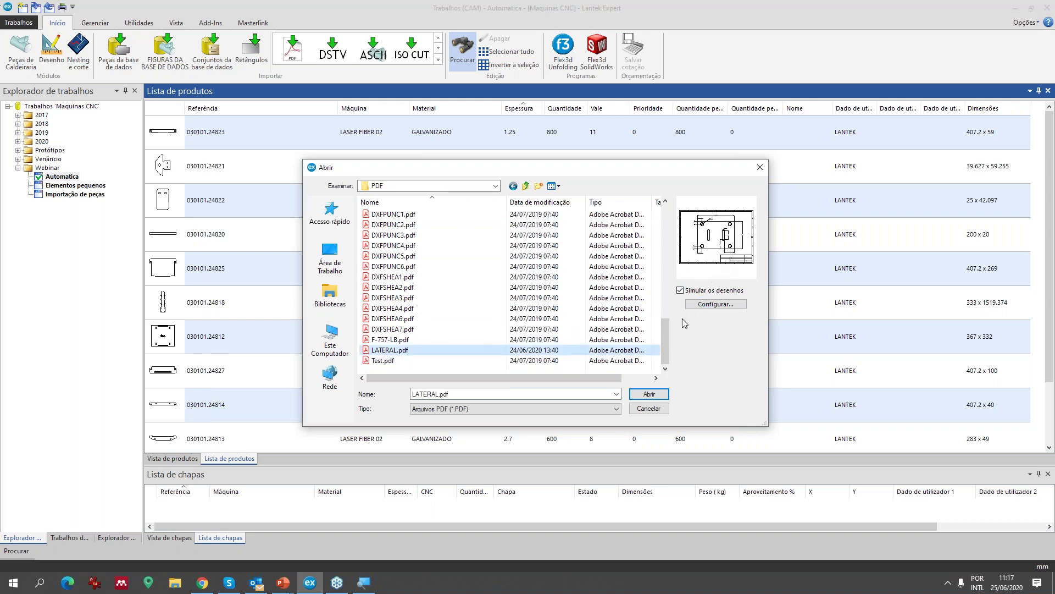
# - Import LATERAL.pdf into the Automatica job with machine LASER FIBER 02 and material ST 42
pyautogui.click(657, 397)
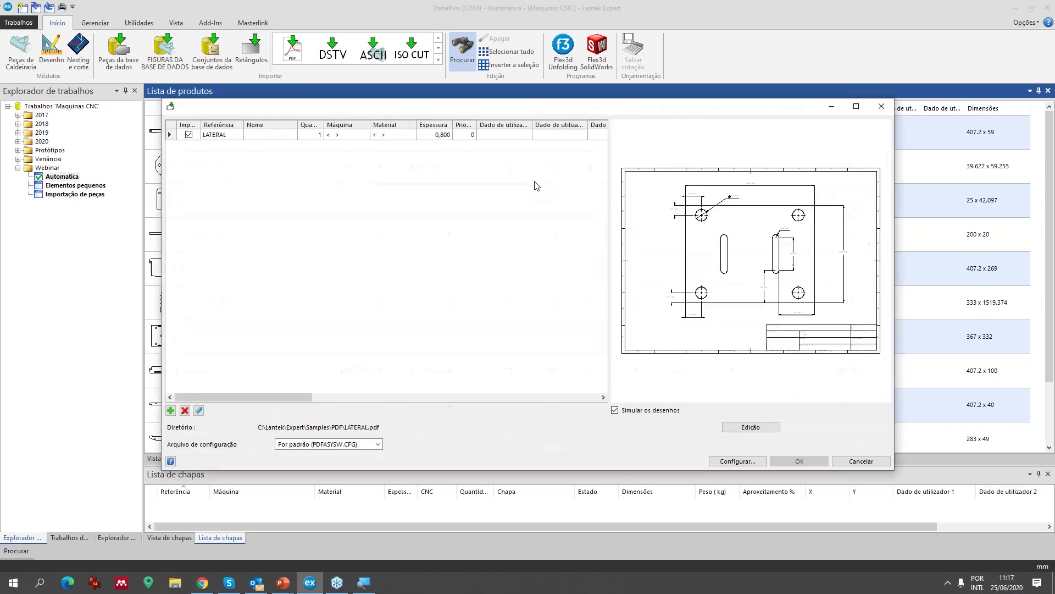
pyautogui.click(360, 137)
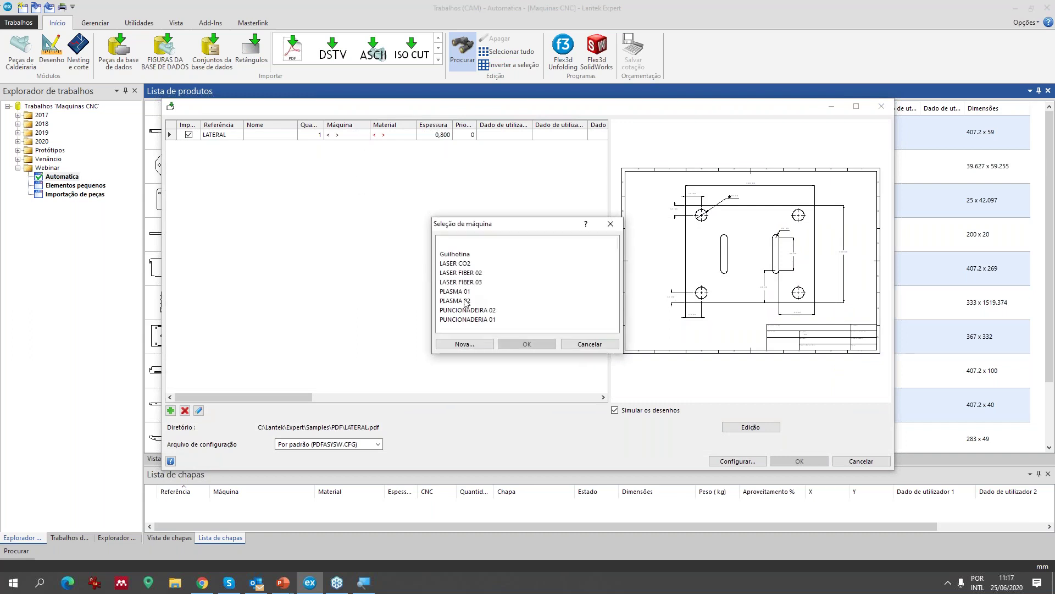
pyautogui.click(468, 273)
pyautogui.doubleClick(468, 274)
pyautogui.click(407, 137)
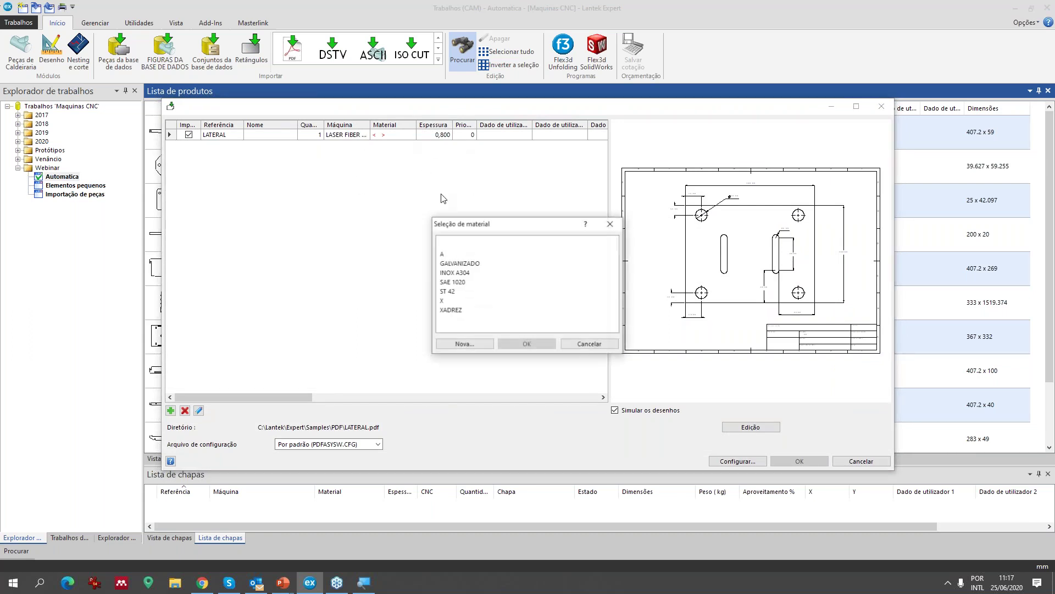
pyautogui.doubleClick(451, 293)
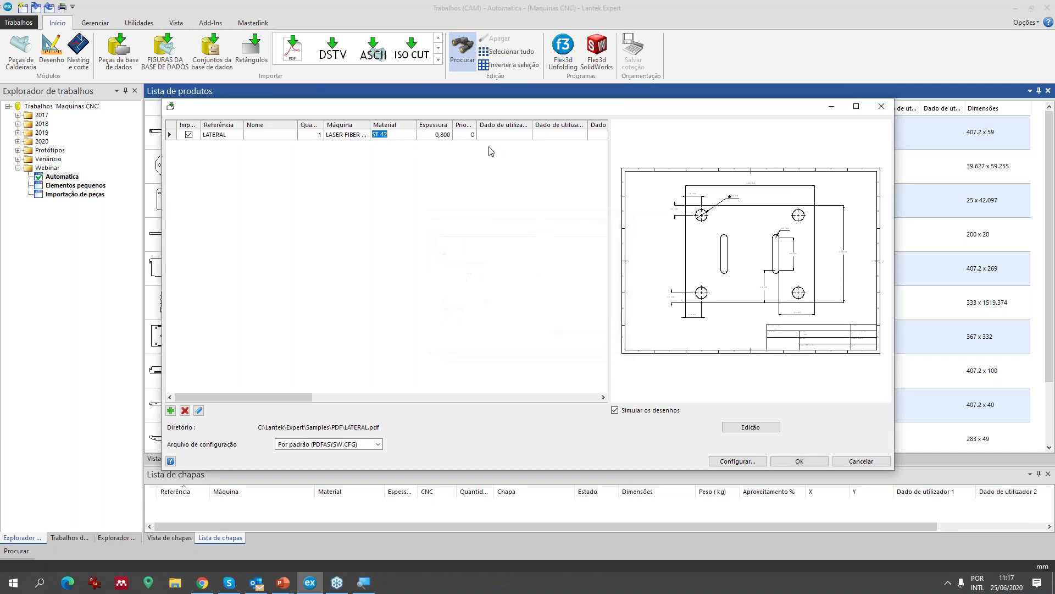
pyautogui.click(795, 461)
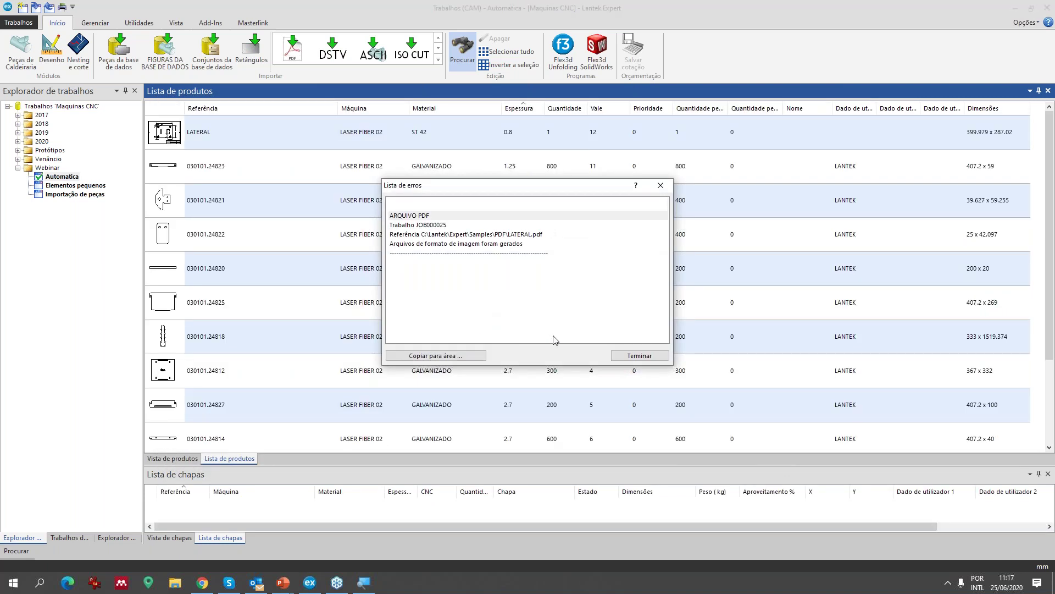
pyautogui.click(640, 356)
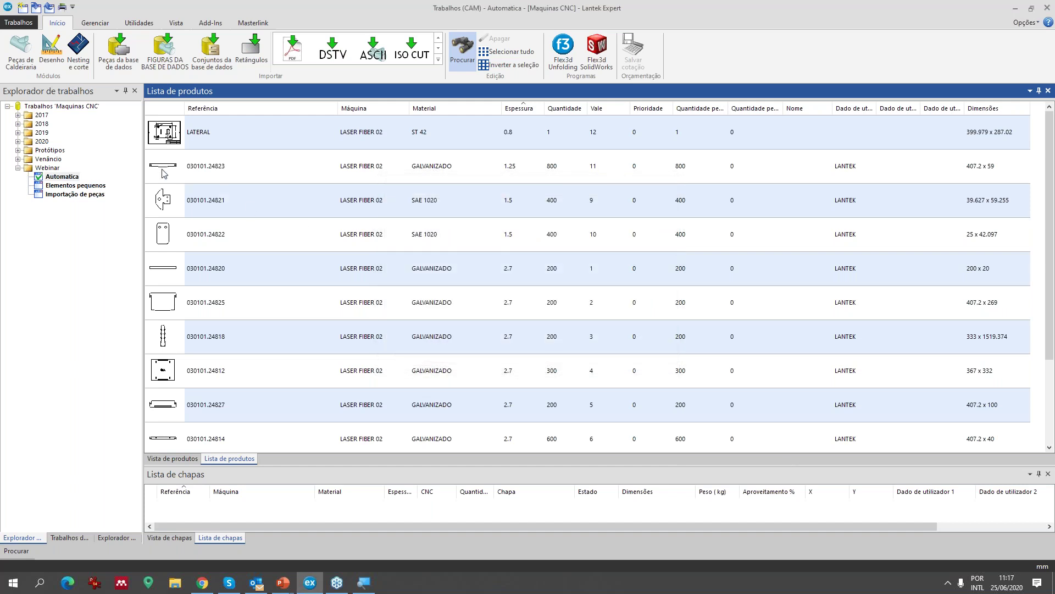
# - Select the products from 030101.24823 through 030101.24815 and open only the selected parts in the drawing module
pyautogui.click(249, 173)
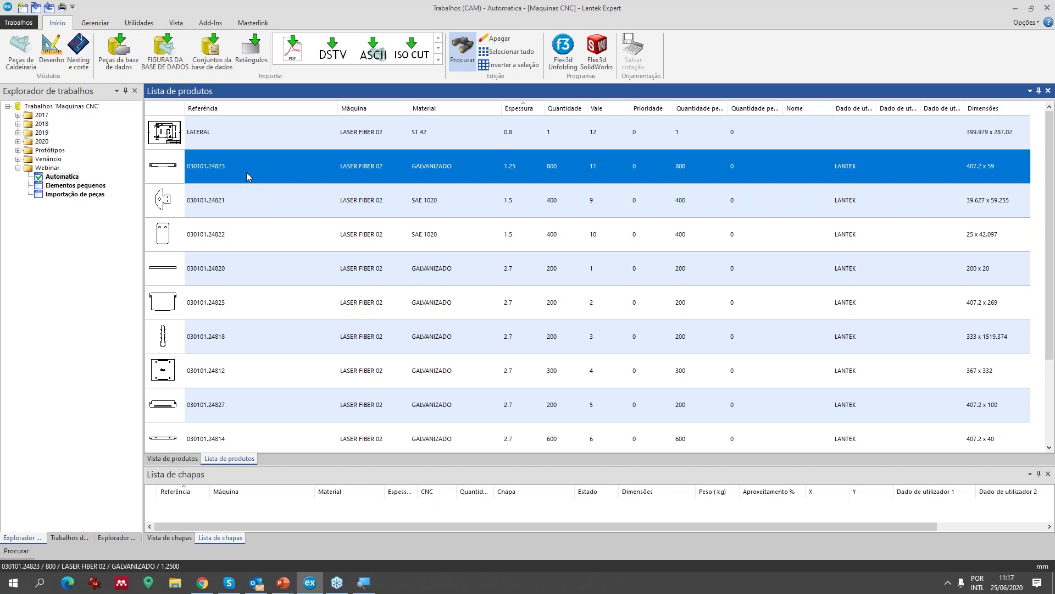
pyautogui.scroll(-1, 295, 228)
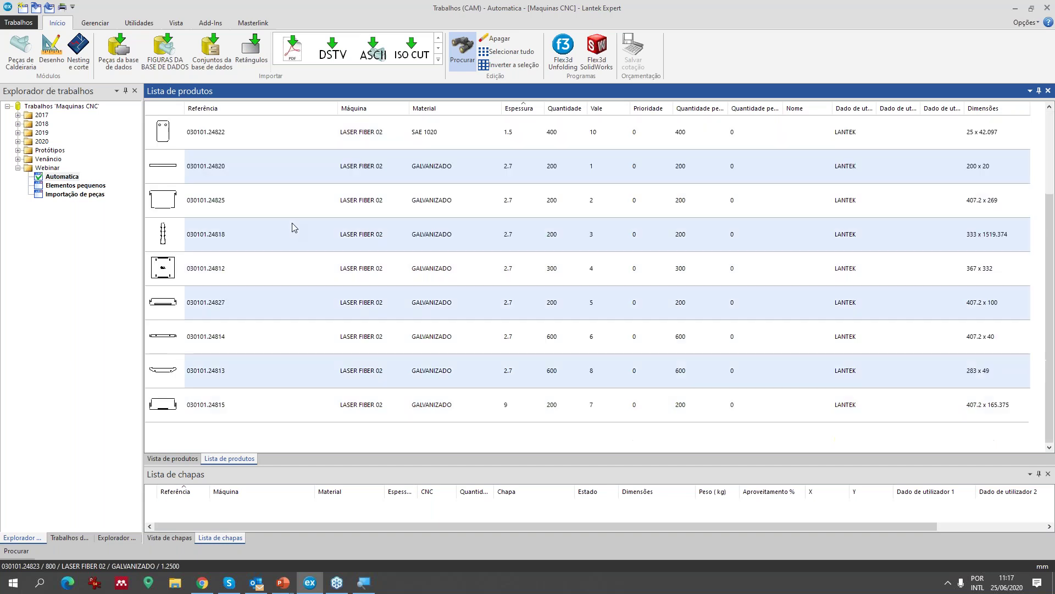
pyautogui.hotkey('ctrl', 'a')
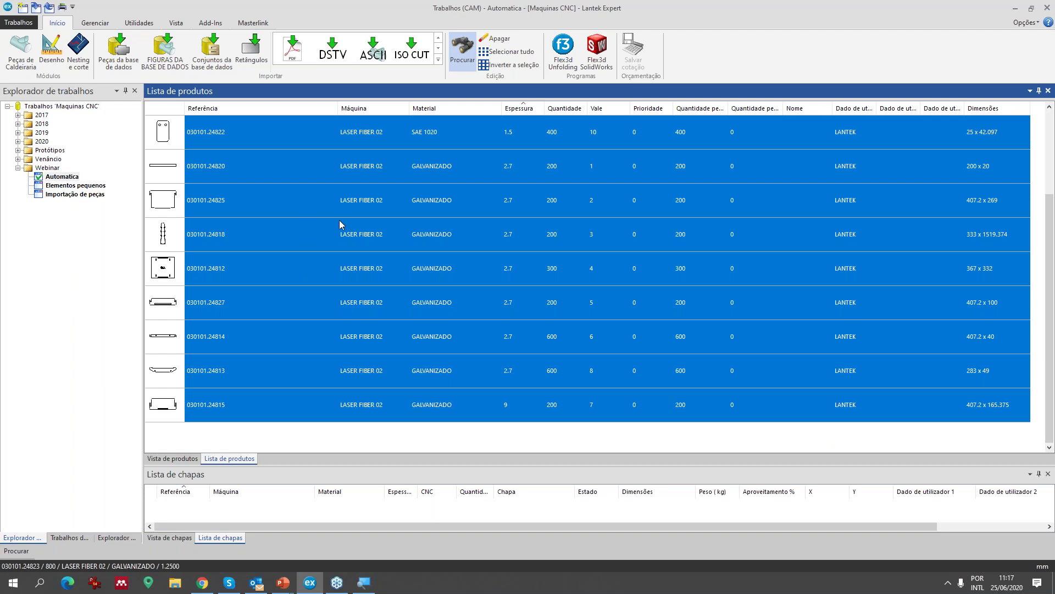
pyautogui.rightClick(307, 212)
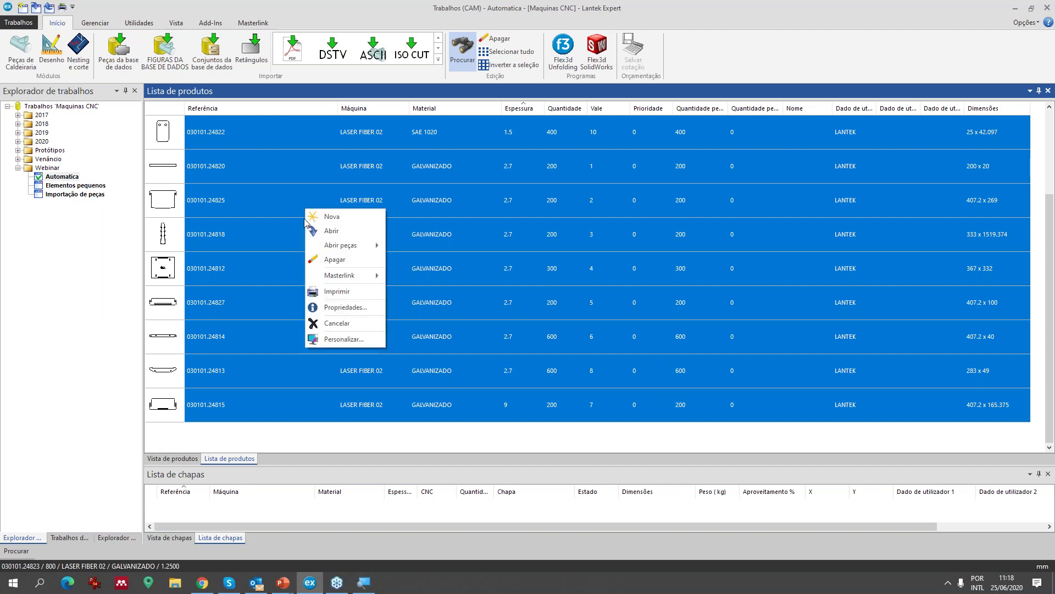
pyautogui.moveTo(339, 278)
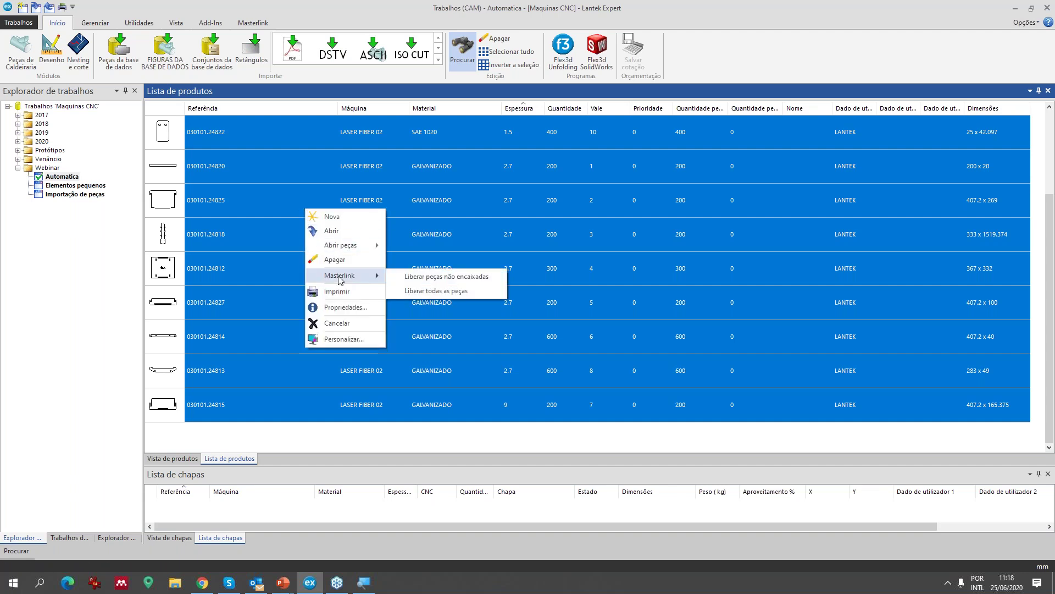
pyautogui.moveTo(346, 246)
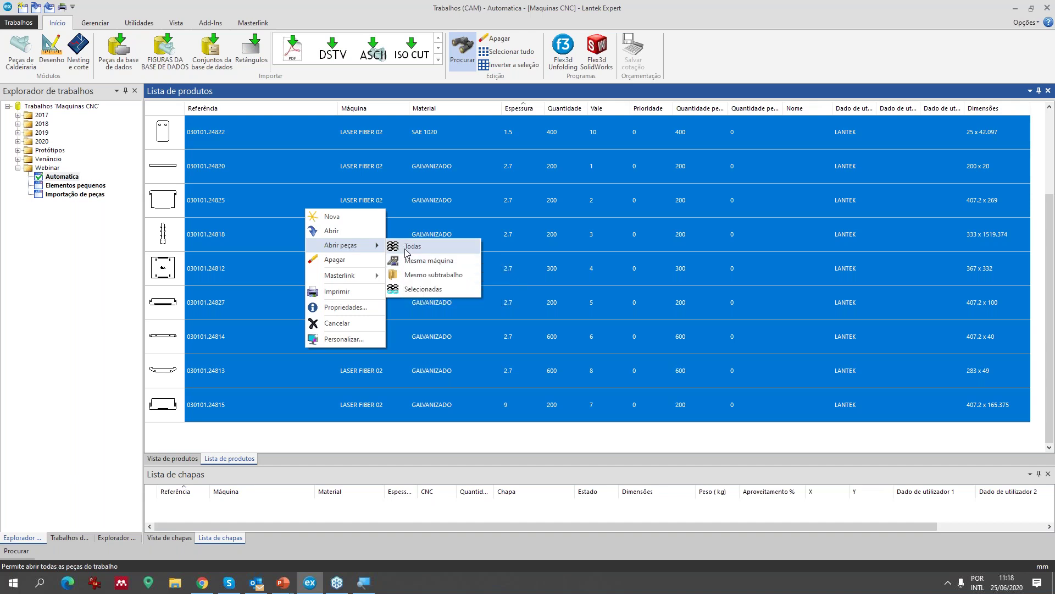
pyautogui.click(423, 289)
pyautogui.click(498, 307)
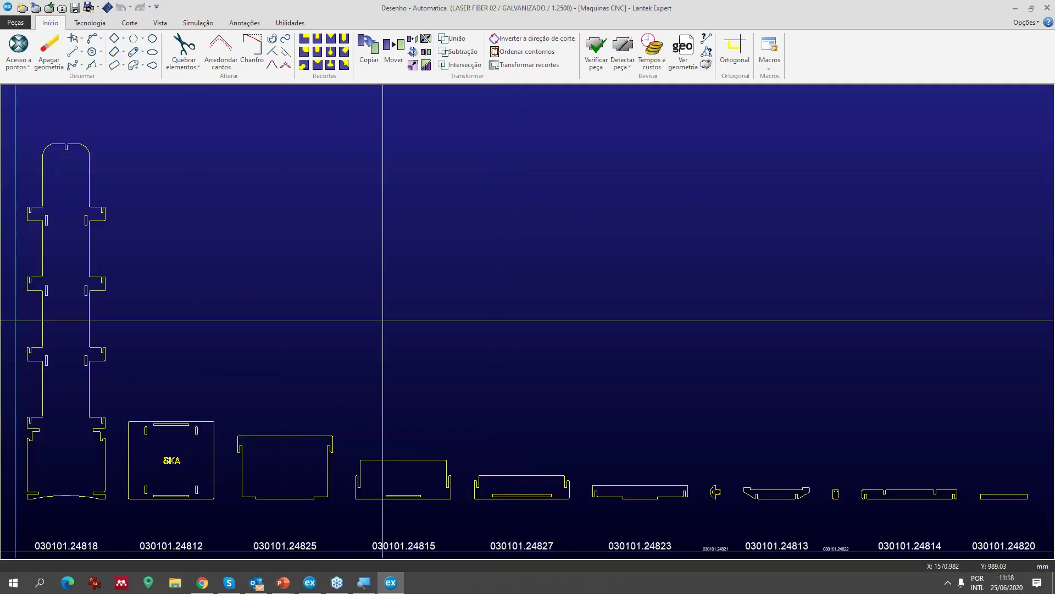
# - Run Verificar peça on all geometry of the opened parts with the preset tolerance and contour settings
pyautogui.moveTo(330, 308)
pyautogui.mouseDown(button='middle')
pyautogui.moveTo(379, 304)
pyautogui.moveTo(378, 290)
pyautogui.mouseUp(button='middle')
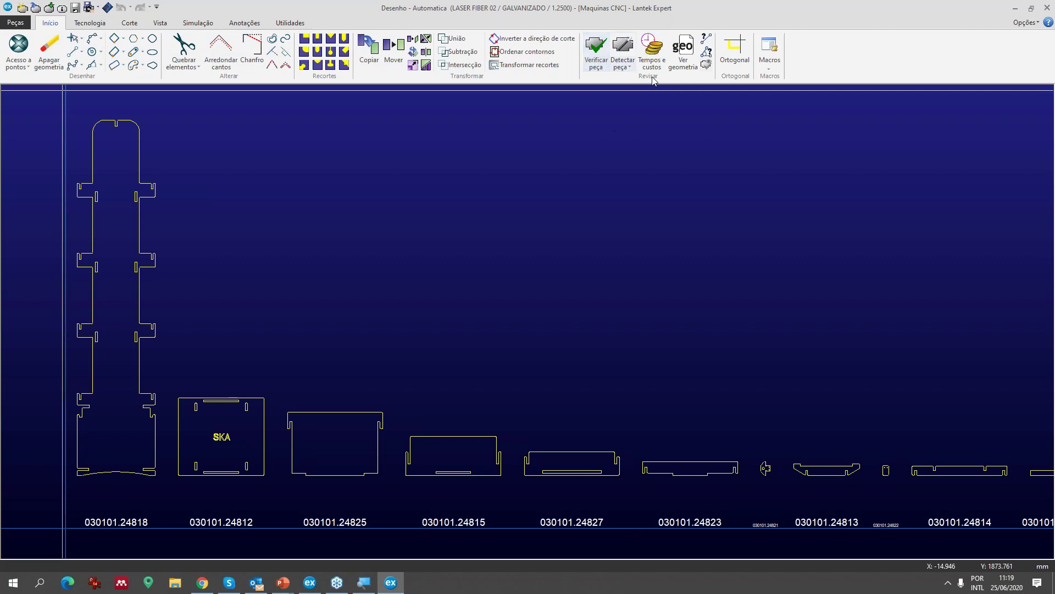
pyautogui.click(596, 62)
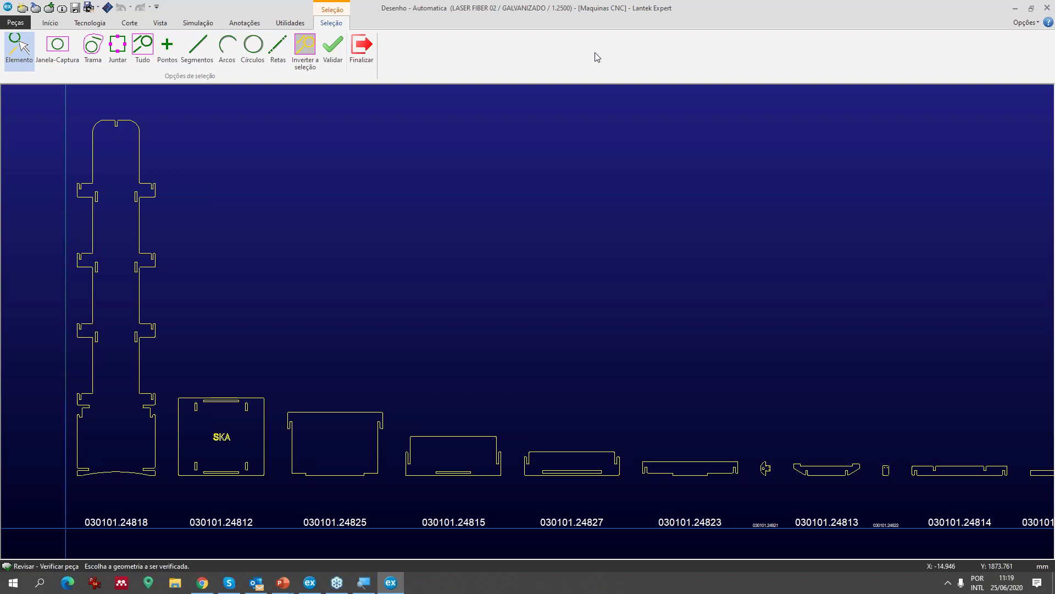
pyautogui.click(143, 59)
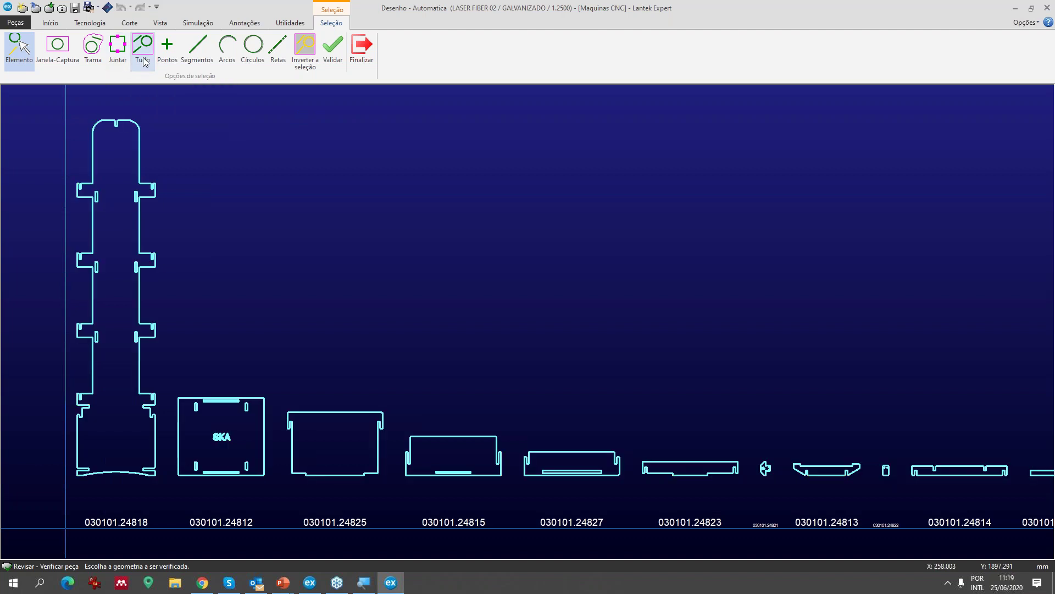
pyautogui.rightClick(356, 119)
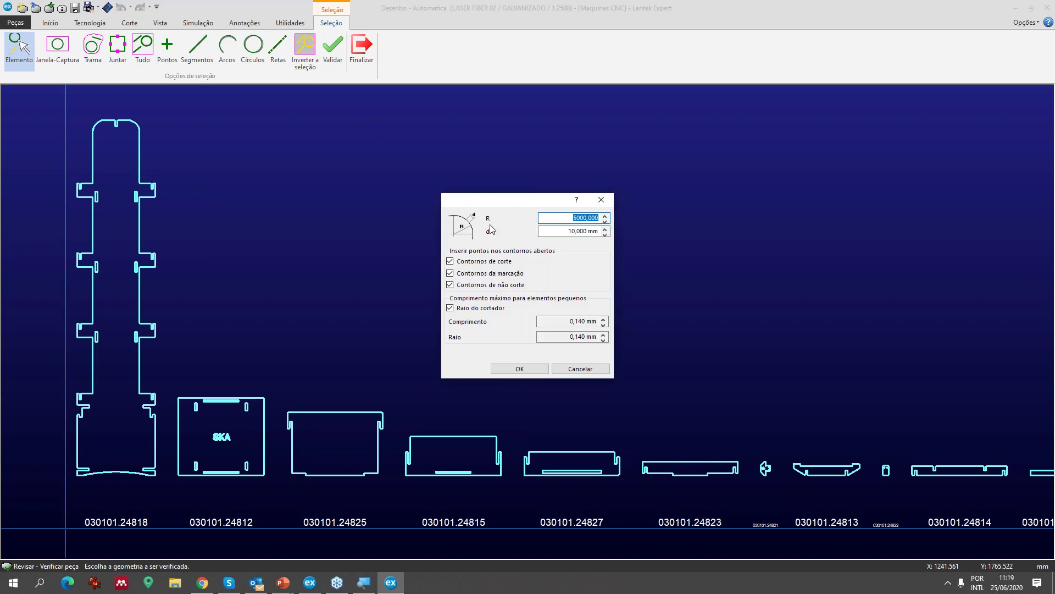
pyautogui.click(519, 368)
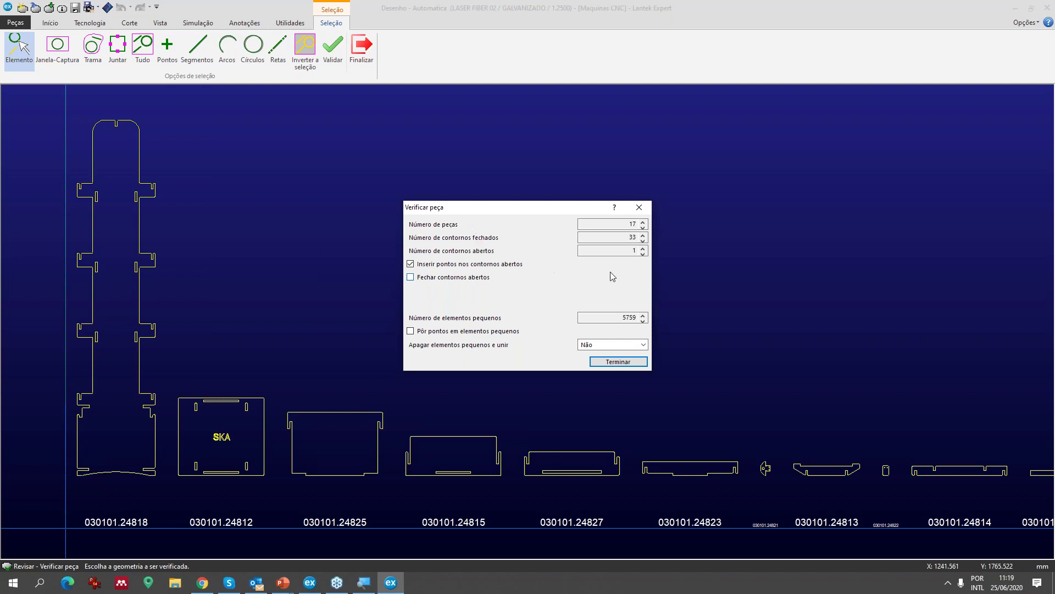
# - Review the part, contour and small-element counts, and finish the verification with points inserted in open contours
pyautogui.doubleClick(631, 224)
pyautogui.doubleClick(631, 237)
pyautogui.click(630, 252)
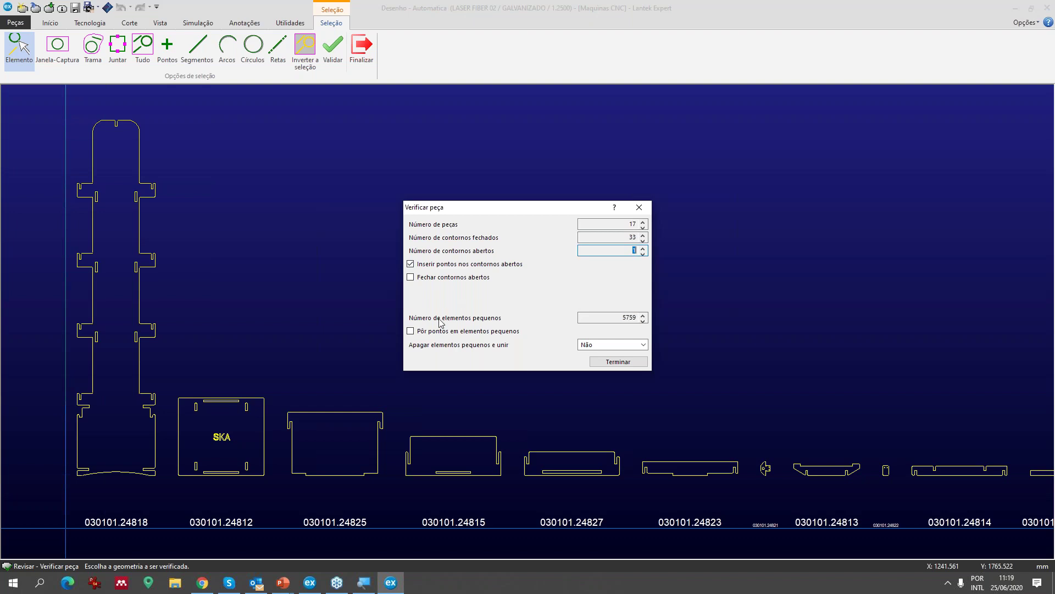
pyautogui.click(413, 265)
pyautogui.click(411, 264)
pyautogui.click(612, 319)
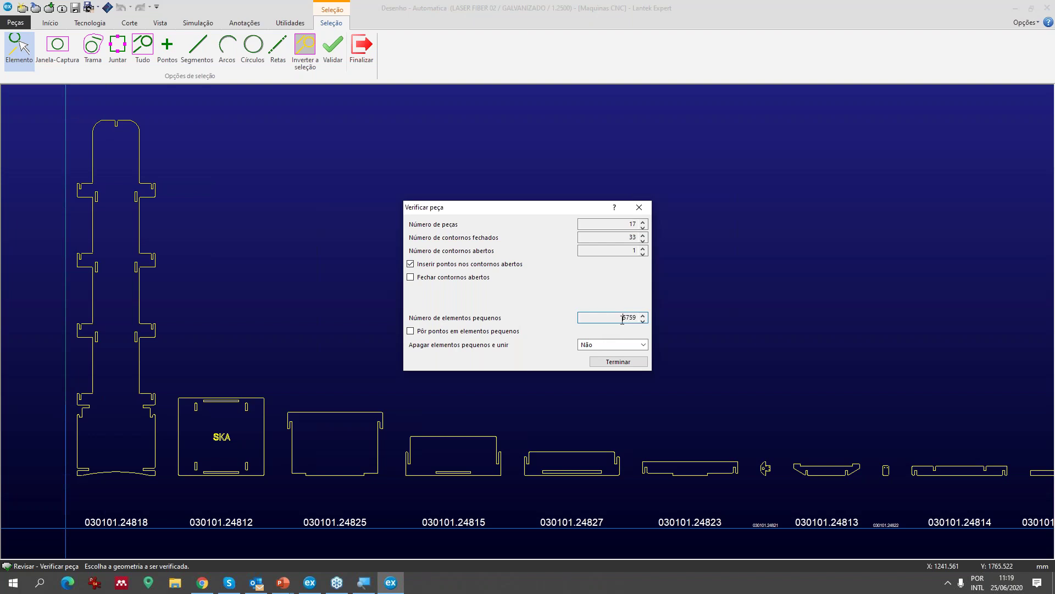
pyautogui.click(625, 314)
pyautogui.click(623, 318)
pyautogui.doubleClick(622, 319)
pyautogui.click(617, 361)
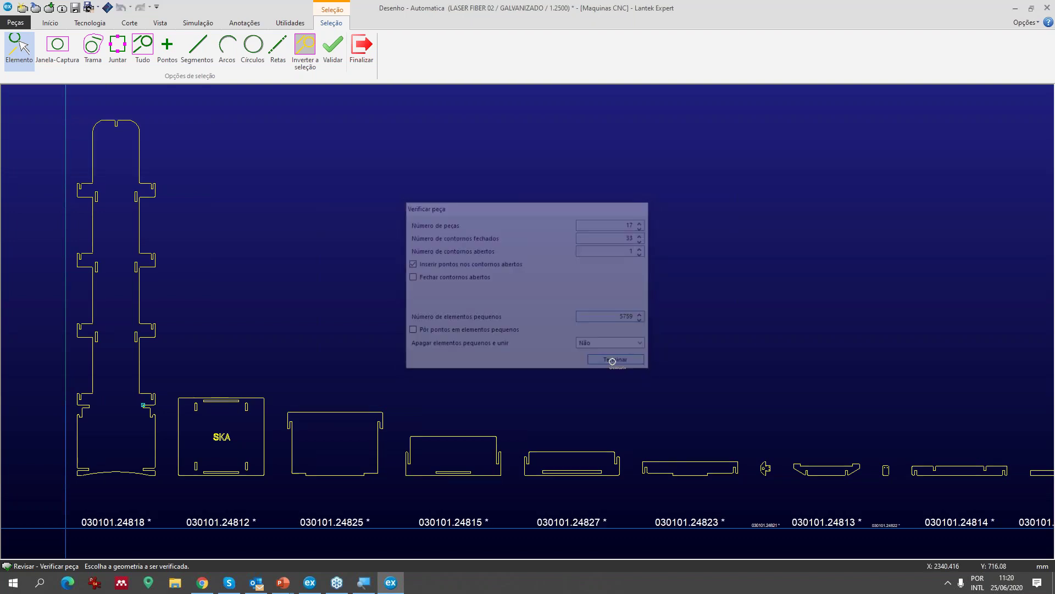
# - Examine the marked open contour at the notch of part 030101.24818 up close to find the gap between its ends
pyautogui.scroll(2, 527, 321)
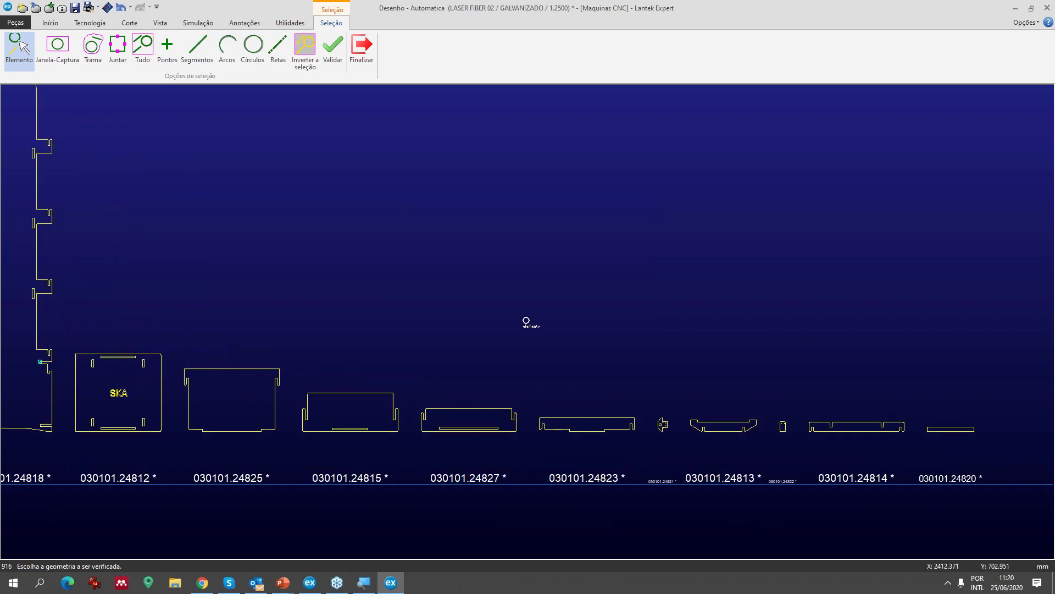
pyautogui.moveTo(531, 327); pyautogui.dragTo(641, 363, button='middle')
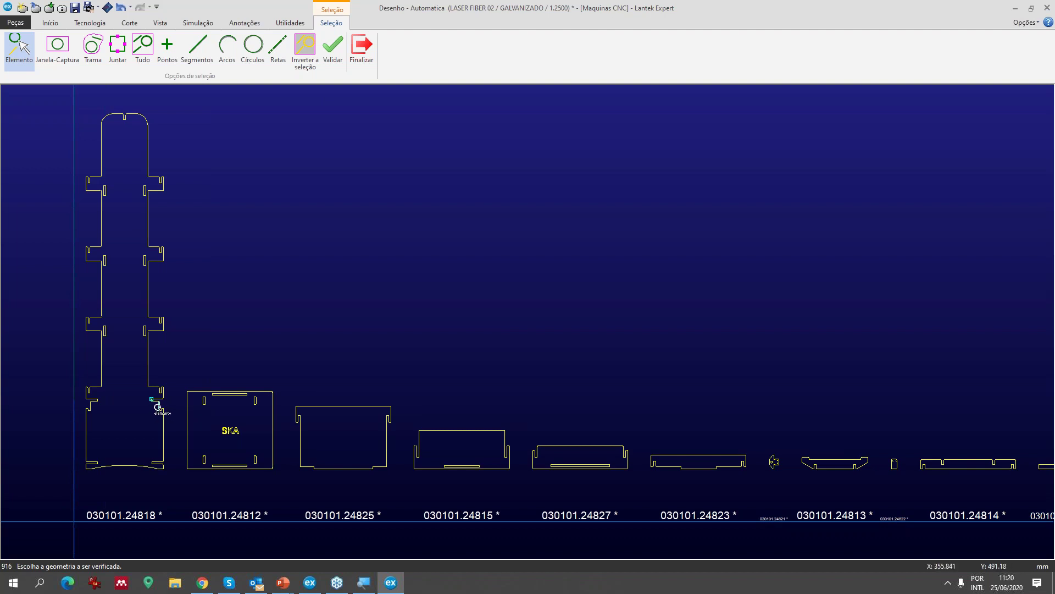
pyautogui.press('z')
pyautogui.click(135, 388)
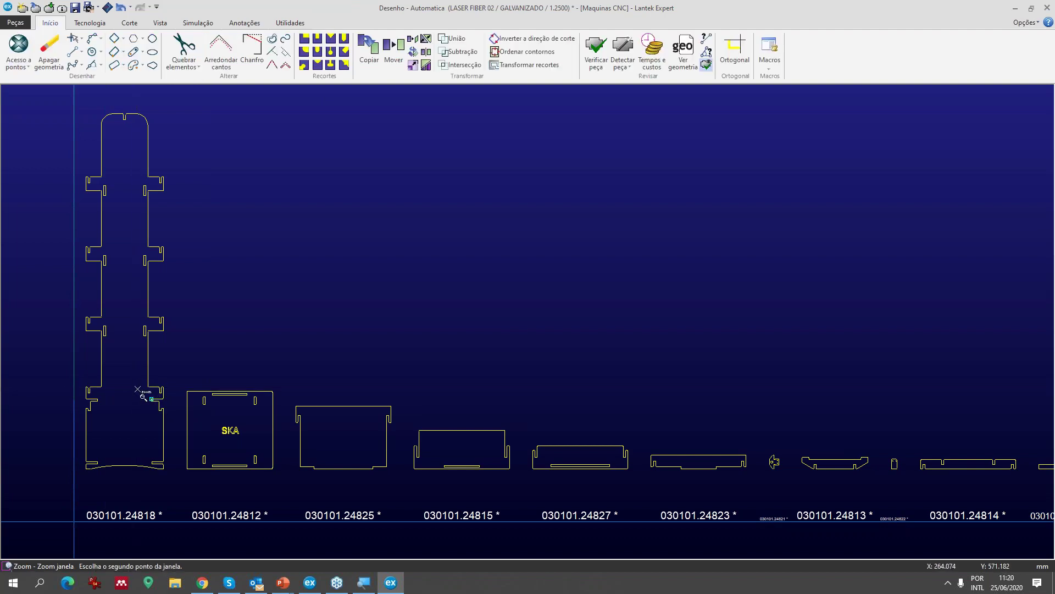
pyautogui.click(159, 407)
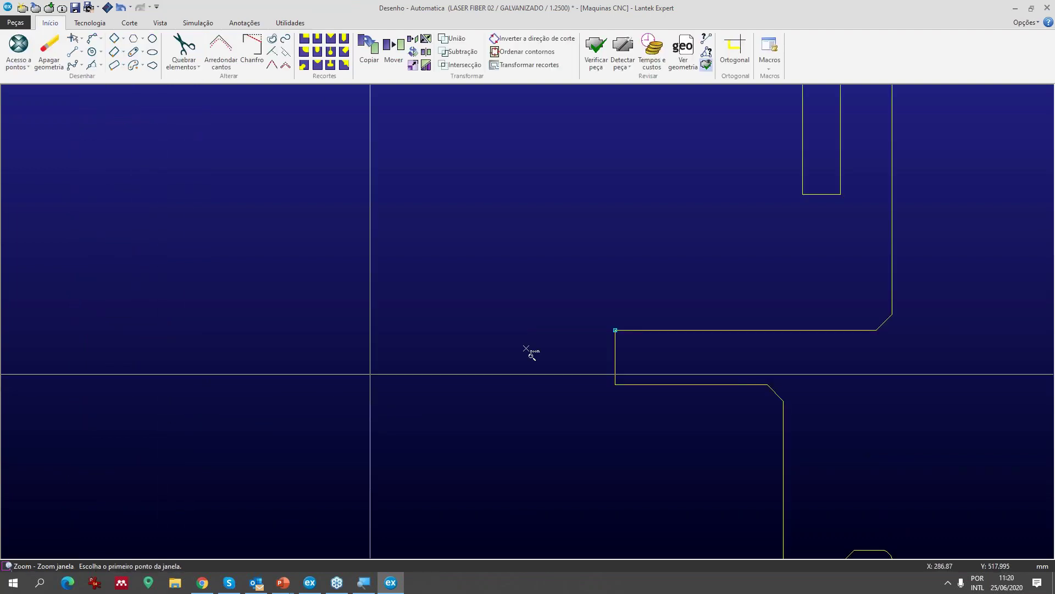
pyautogui.click(567, 290)
pyautogui.click(634, 361)
pyautogui.click(597, 324)
pyautogui.click(646, 377)
pyautogui.scroll(3, 608, 356)
pyautogui.scroll(-3, 530, 323)
pyautogui.scroll(3, 527, 321)
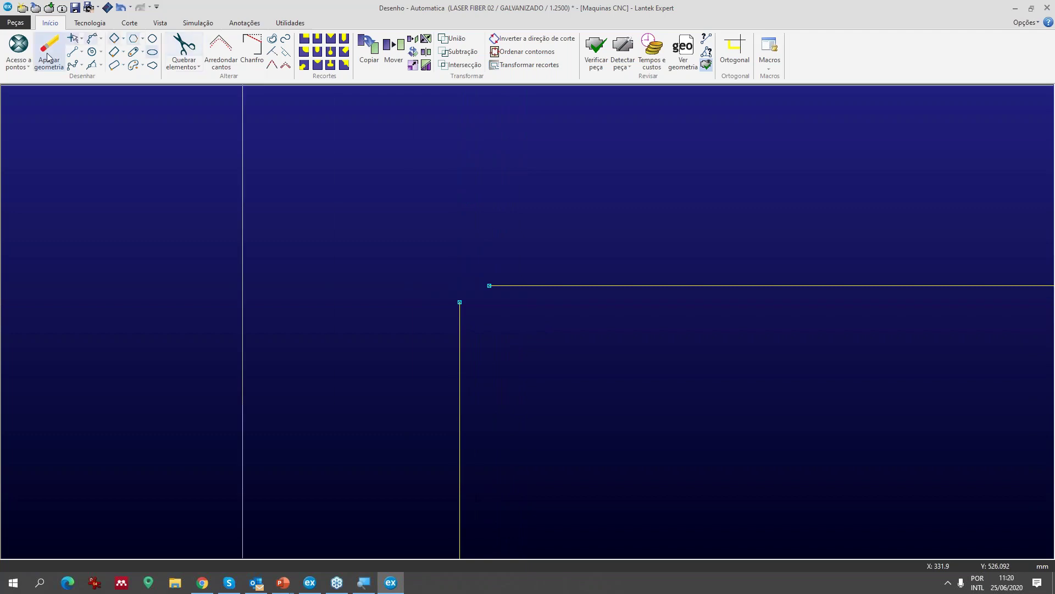
# - Try closing the gap with a two-point segment between the open line ends, and undo the segment
pyautogui.click(72, 51)
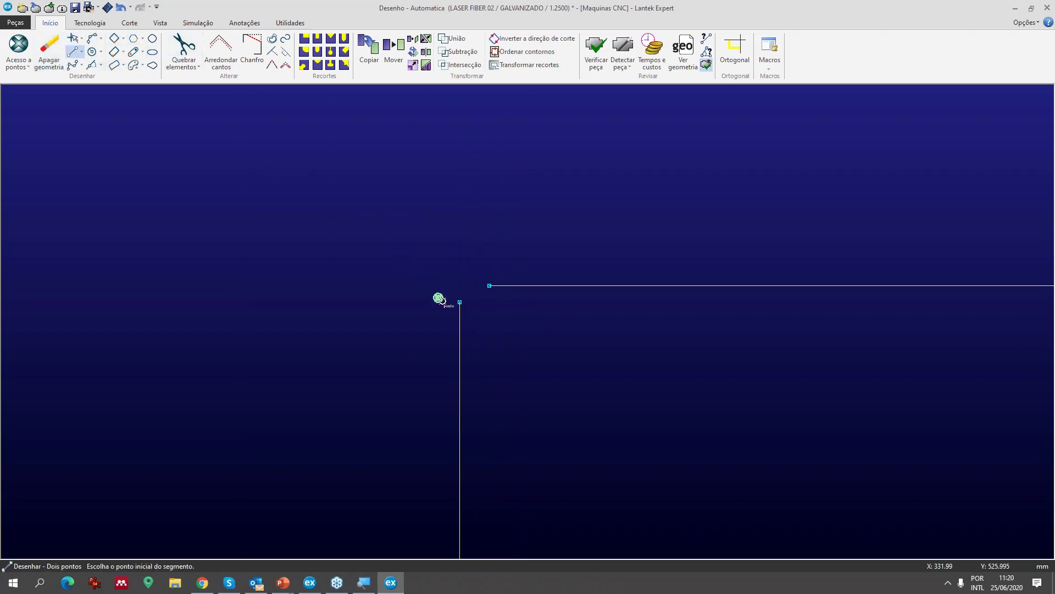
pyautogui.click(459, 302)
pyautogui.click(489, 285)
pyautogui.scroll(3, 582, 344)
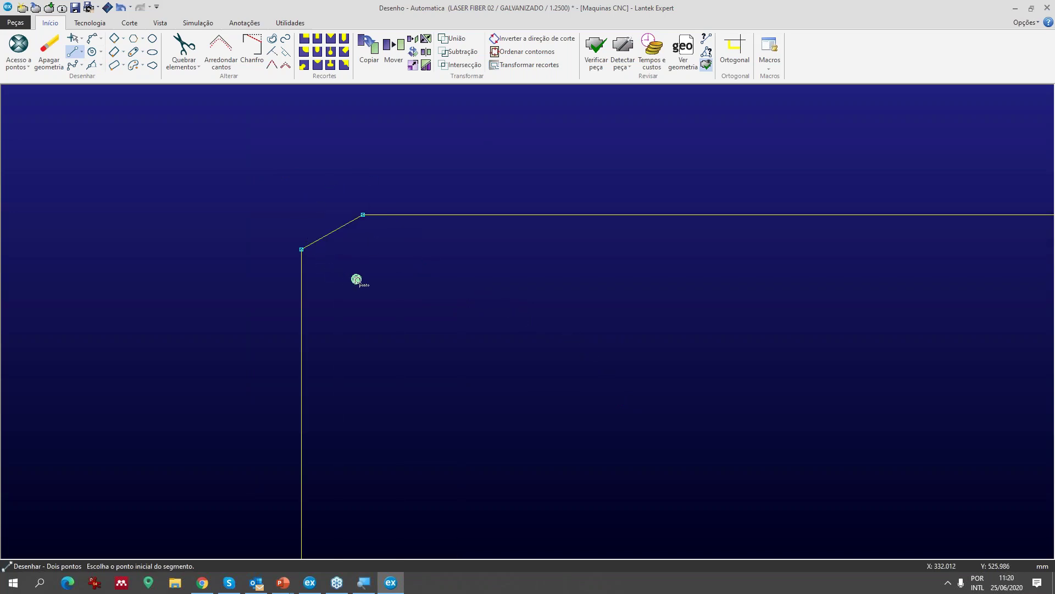
pyautogui.hotkey('ctrl', 'z')
# - Extend the horizontal and vertical lines at the gap until they meet in a corner, using Alongar elementos
pyautogui.click(272, 52)
pyautogui.click(401, 214)
pyautogui.click(301, 267)
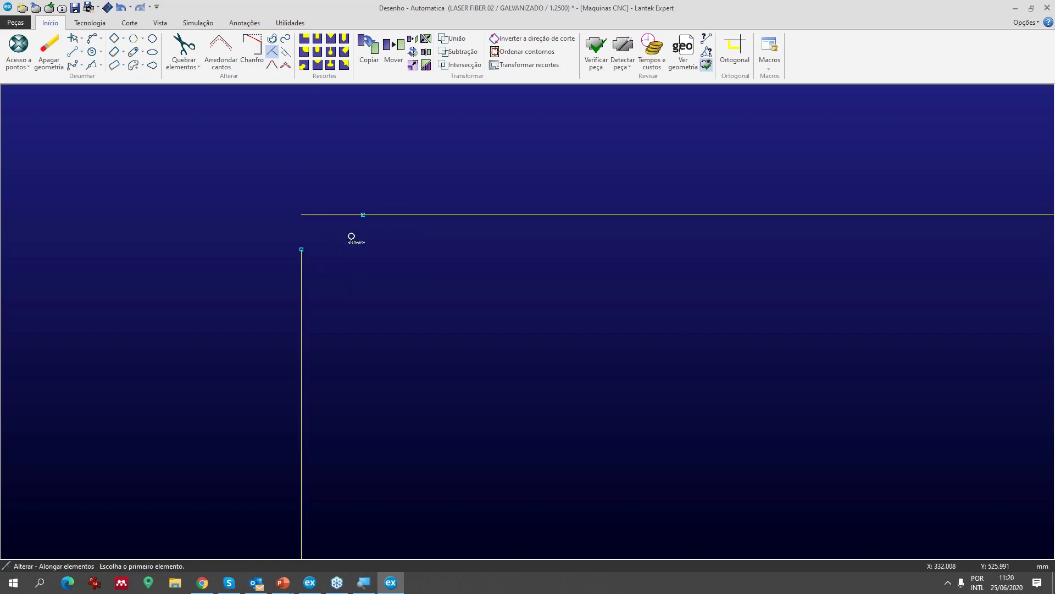
pyautogui.click(302, 261)
pyautogui.click(306, 216)
pyautogui.press('Escape')
# - Join the line elements at the repaired corner with Unir elementos and check the neighbouring corner of the notch
pyautogui.click(271, 64)
pyautogui.click(306, 214)
pyautogui.moveTo(343, 214); pyautogui.dragTo(566, 314, button='middle')
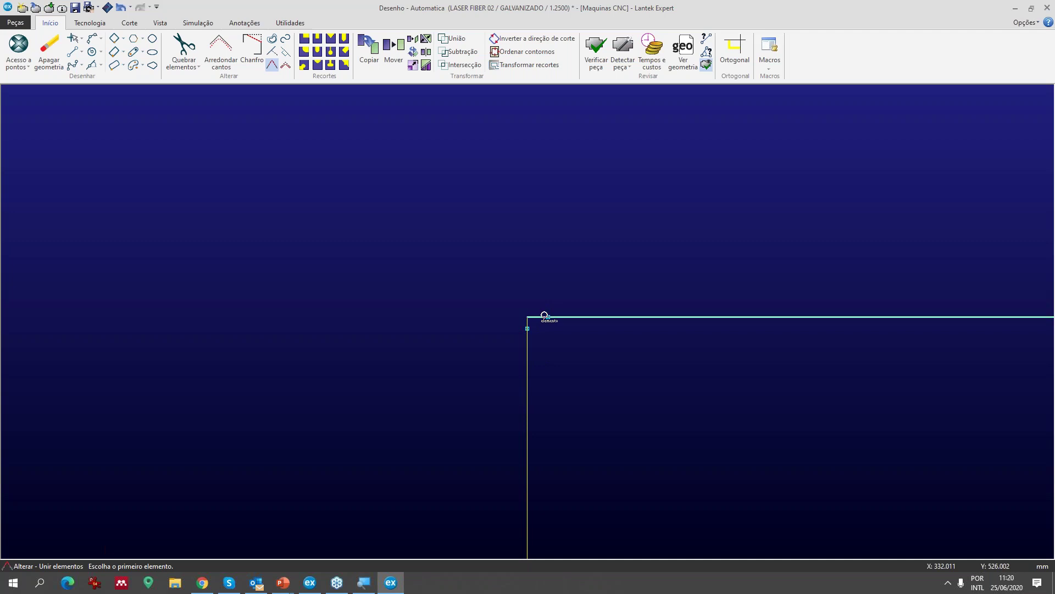
pyautogui.moveTo(537, 313)
pyautogui.mouseDown(button='middle')
pyautogui.moveTo(525, 291)
pyautogui.moveTo(535, 304)
pyautogui.mouseUp(button='middle')
pyautogui.moveTo(582, 366)
pyautogui.mouseDown(button='middle')
pyautogui.moveTo(521, 200)
pyautogui.moveTo(530, 323)
pyautogui.moveTo(524, 282)
pyautogui.moveTo(500, 247)
pyautogui.moveTo(530, 323)
pyautogui.moveTo(500, 319)
pyautogui.mouseUp(button='middle')
pyautogui.scroll(-5, 530, 322)
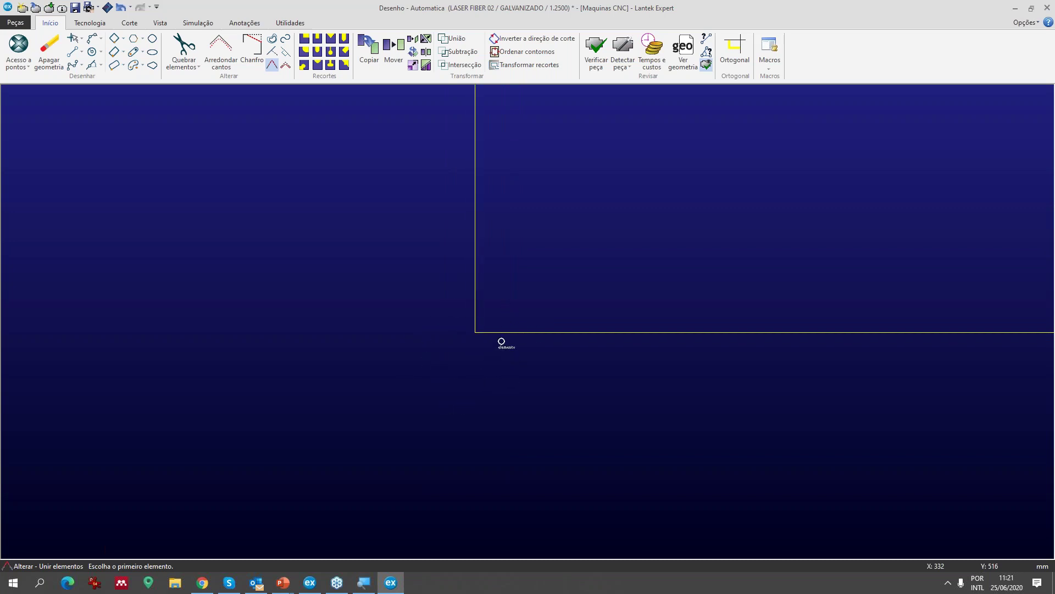
# - Check the repaired notch corners, end the element joining, and run Verificar peça on all the parts with points inserted at open contours
pyautogui.moveTo(476, 320); pyautogui.dragTo(527, 321, button='middle')
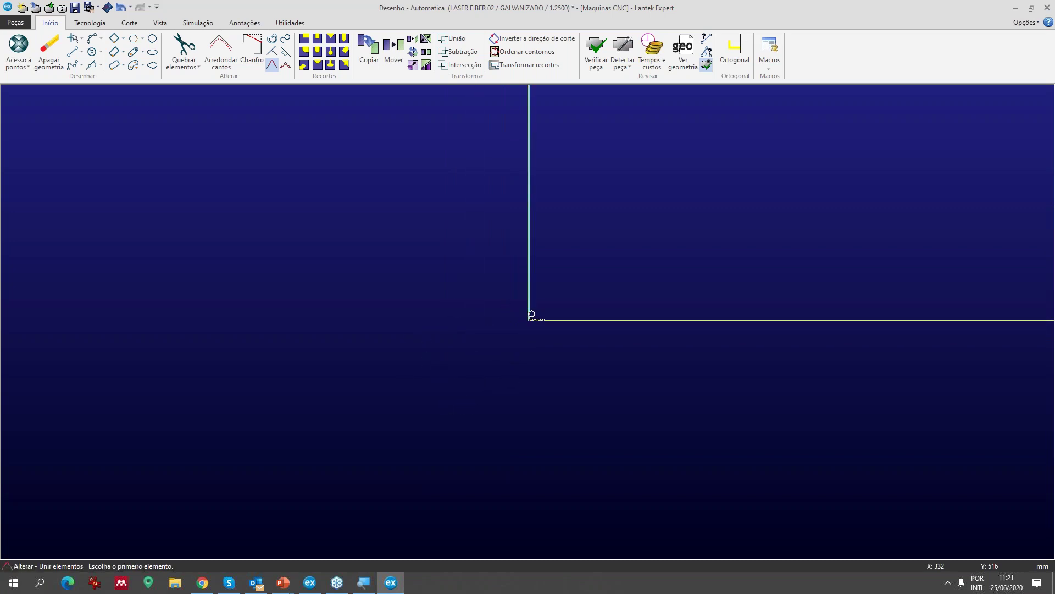
pyautogui.scroll(3, 527, 322)
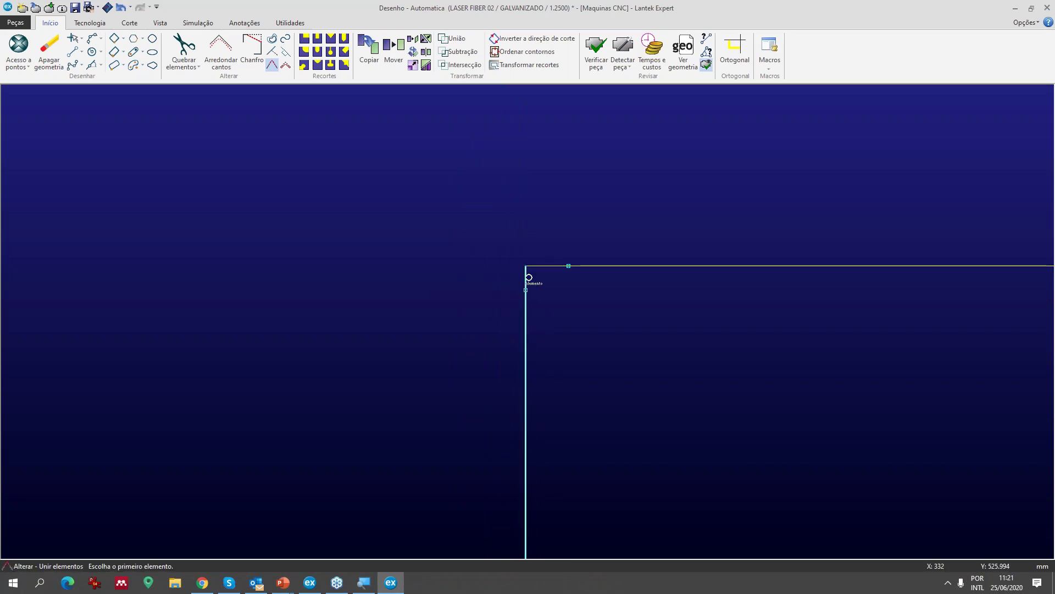
pyautogui.press('Escape')
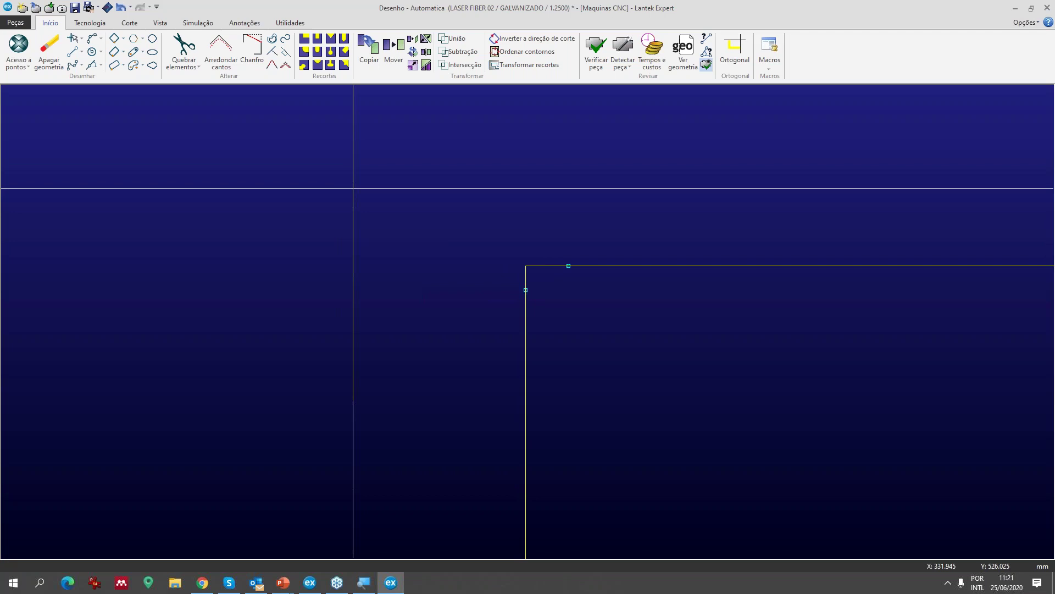
pyautogui.scroll(-5, 352, 188)
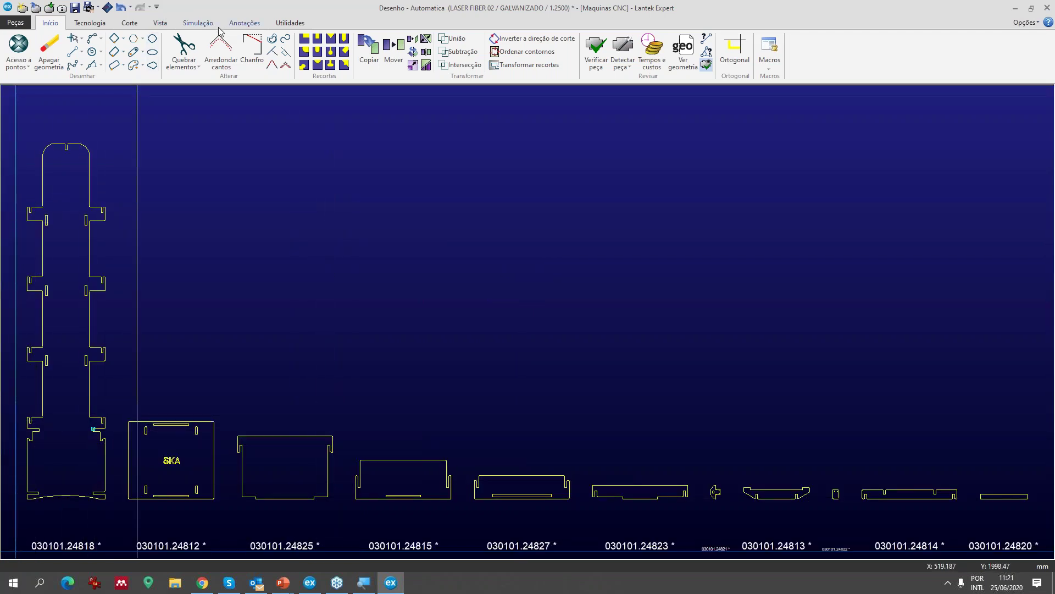
pyautogui.click(591, 62)
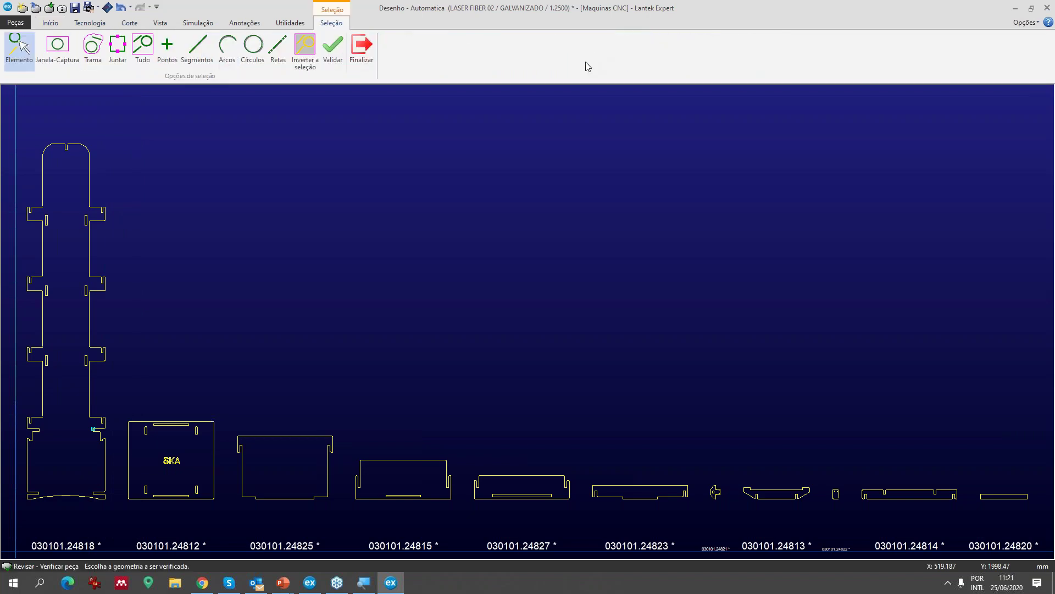
pyautogui.click(143, 47)
pyautogui.rightClick(278, 193)
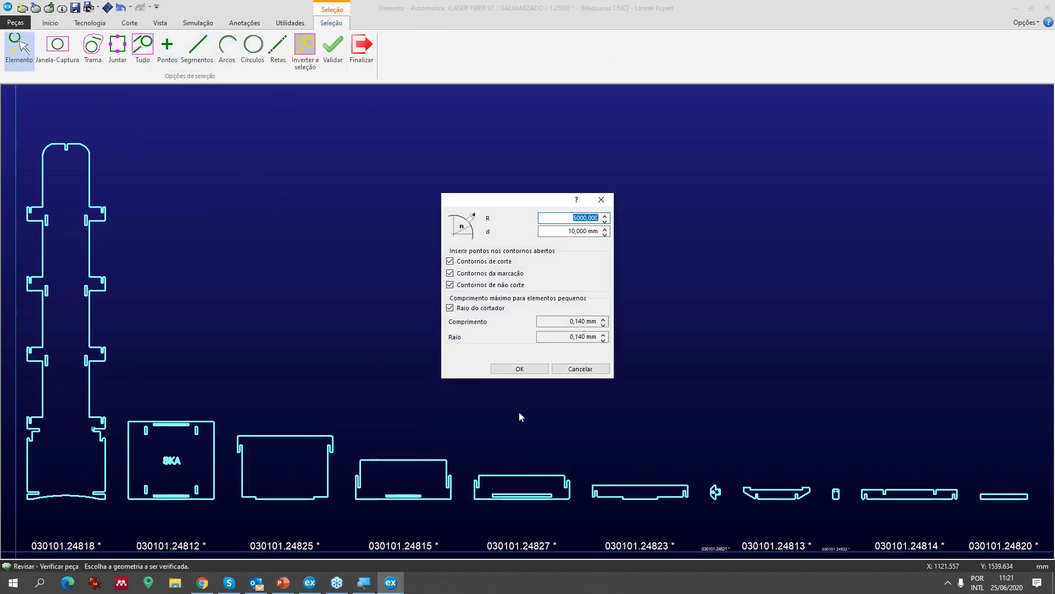
pyautogui.click(521, 367)
# - Review the part and contour counts in the verification results and put points on the small elements
pyautogui.doubleClick(628, 251)
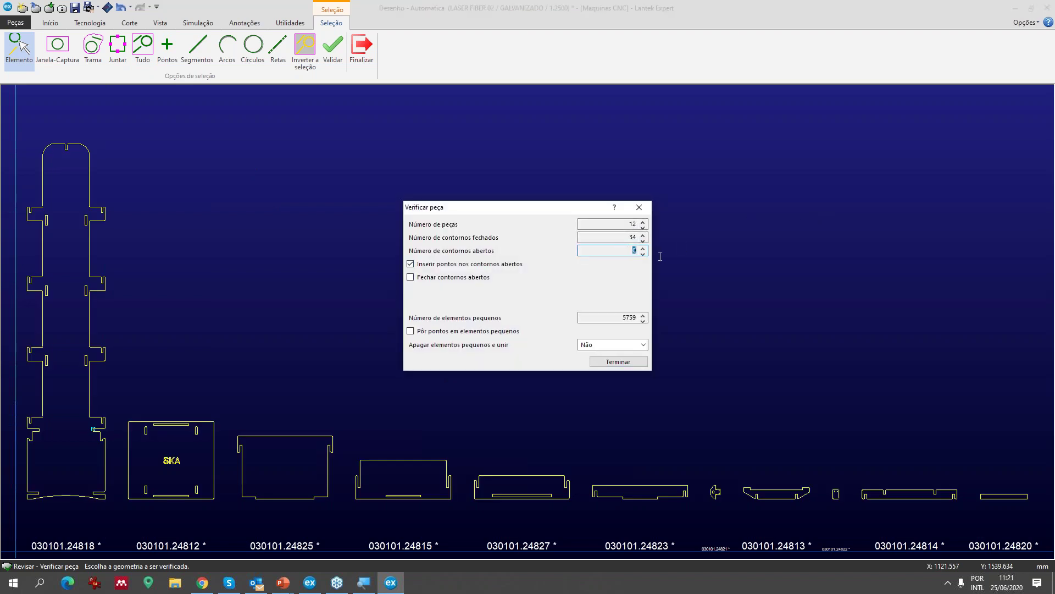
pyautogui.click(627, 225)
pyautogui.press('Tab')
pyautogui.press('Tab')
pyautogui.click(427, 332)
pyautogui.click(599, 362)
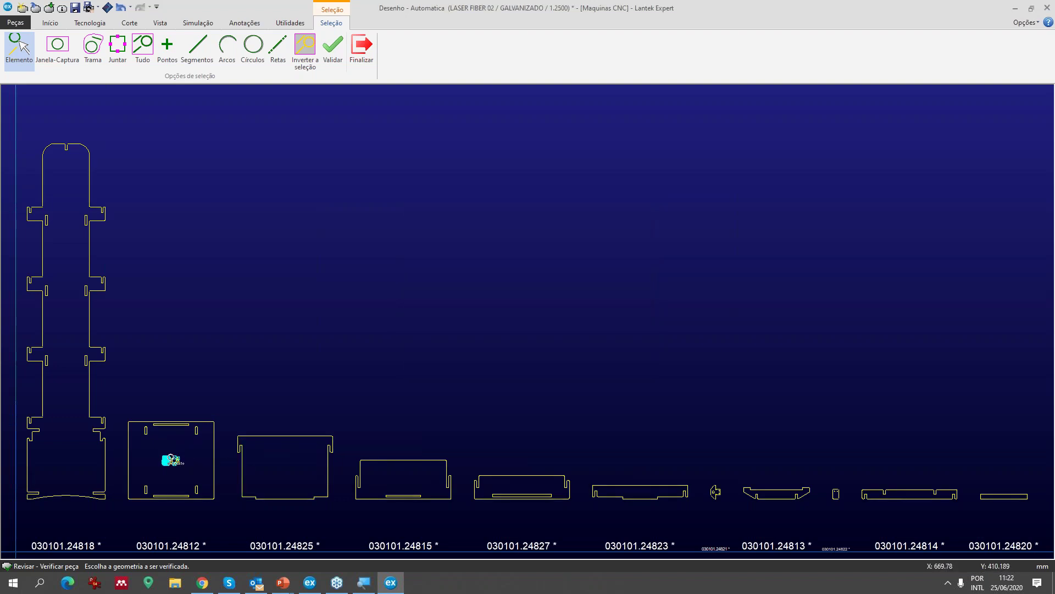
# - Examine the points marking small elements along the curves of the S in part 030101.24812's SKA lettering
pyautogui.scroll(6, 184, 450)
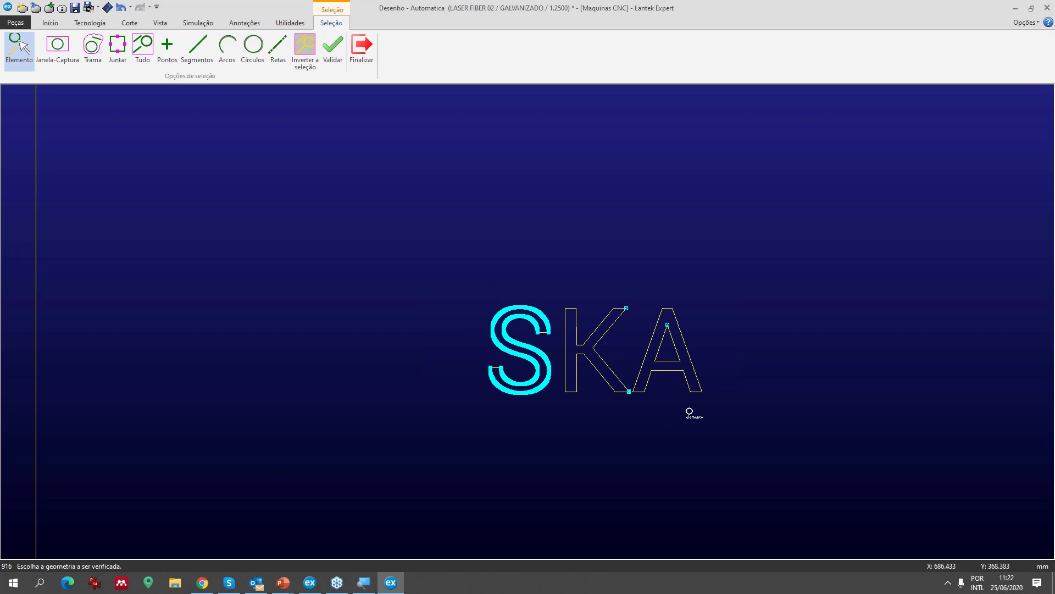
pyautogui.scroll(2, 660, 329)
pyautogui.scroll(2, 533, 320)
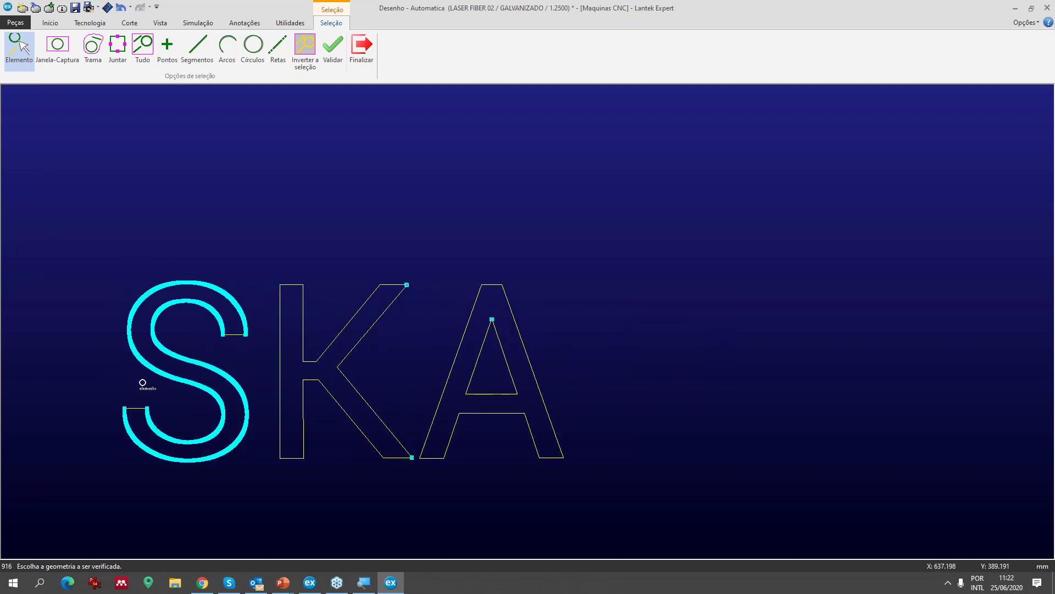
pyautogui.press('Escape')
pyautogui.scroll(10, 523, 318)
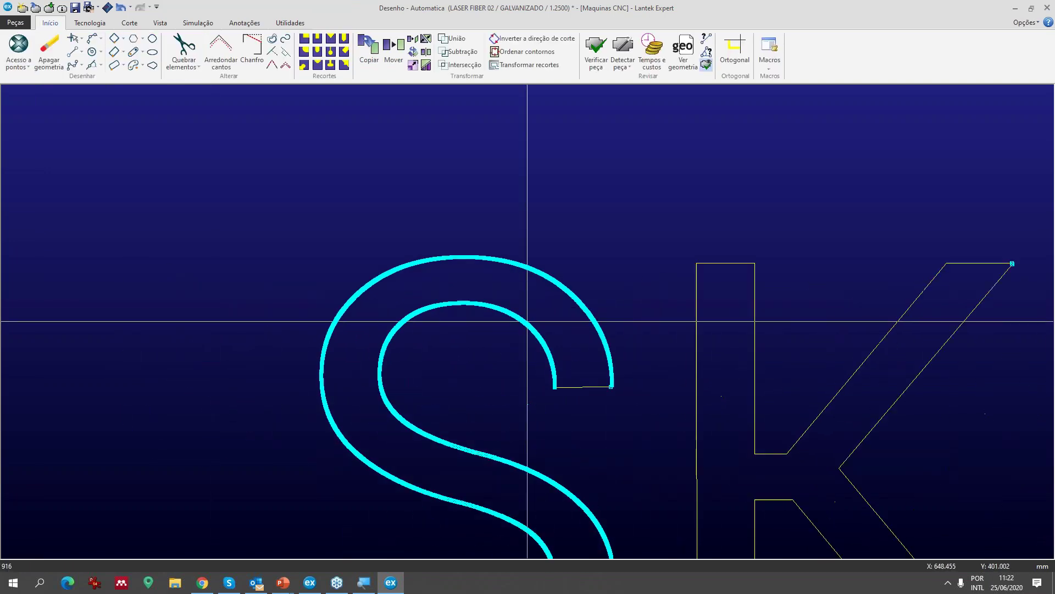
pyautogui.scroll(-6, 525, 322)
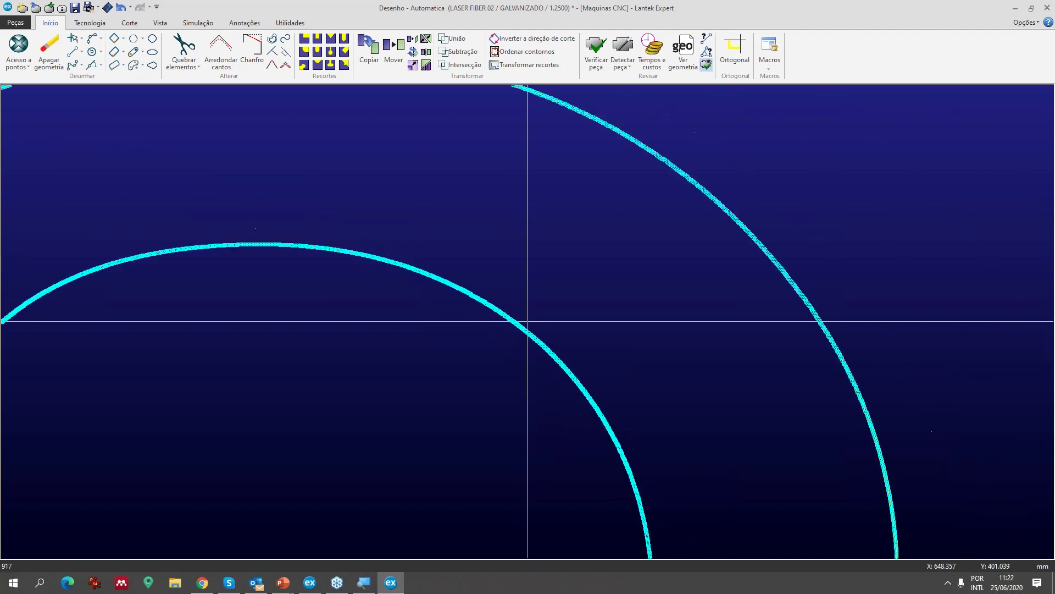
pyautogui.scroll(6, 525, 321)
pyautogui.scroll(5, 525, 319)
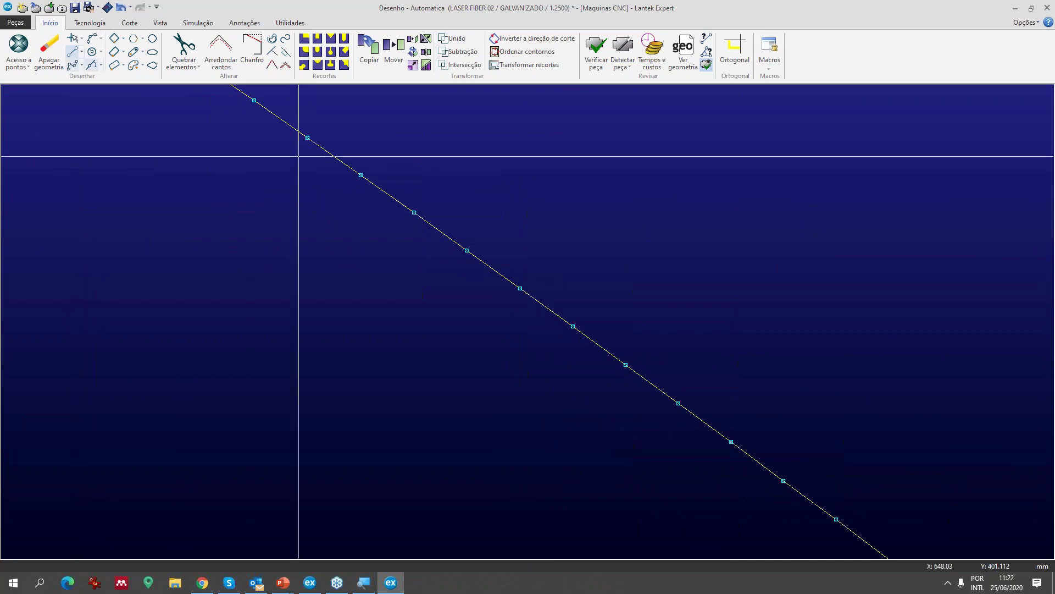
pyautogui.click(183, 48)
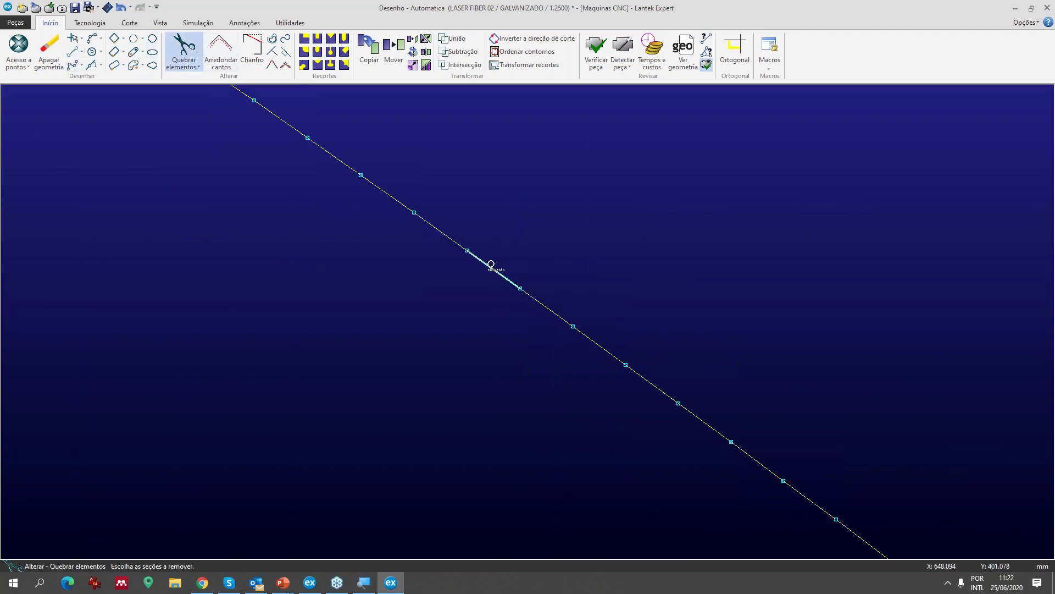
pyautogui.scroll(4, 528, 322)
pyautogui.scroll(-2, 527, 321)
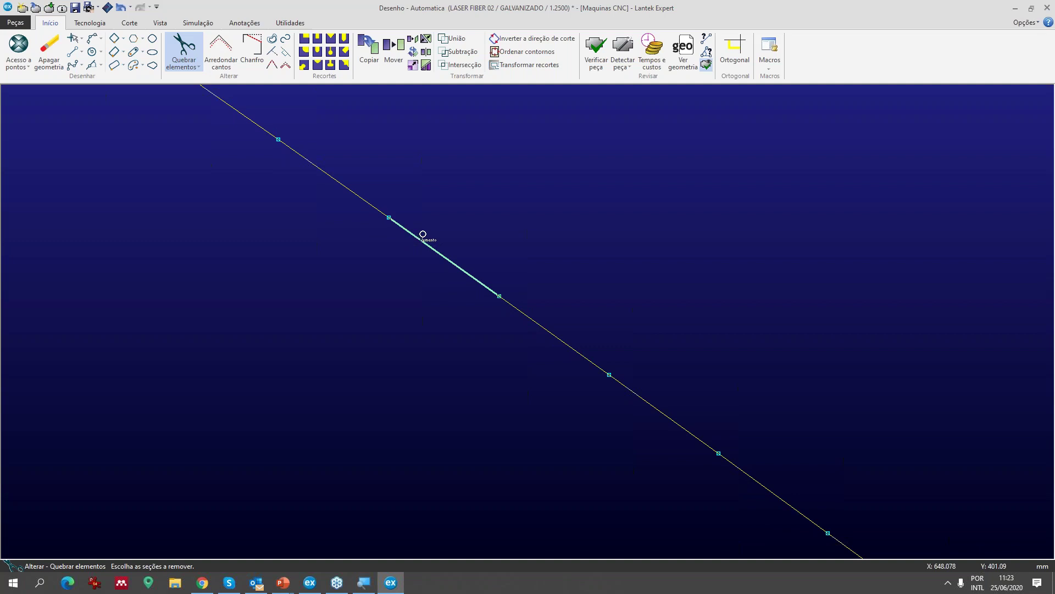
pyautogui.scroll(-4, 528, 322)
# - Measure the distance between two neighbouring marked points on the inner curve of the S, and read the full result
pyautogui.click(706, 39)
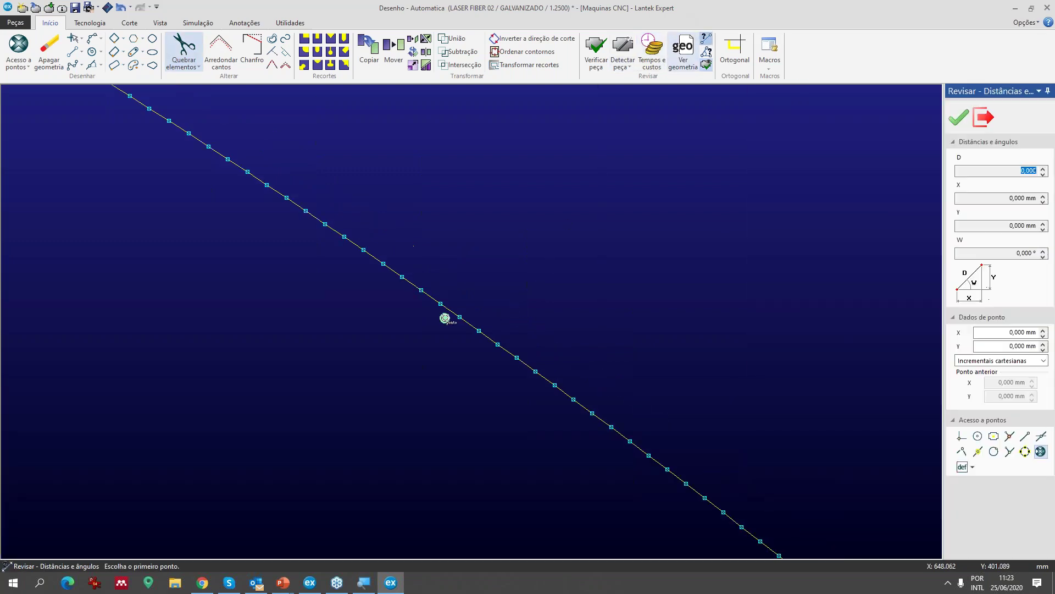
pyautogui.scroll(3, 444, 315)
pyautogui.click(485, 333)
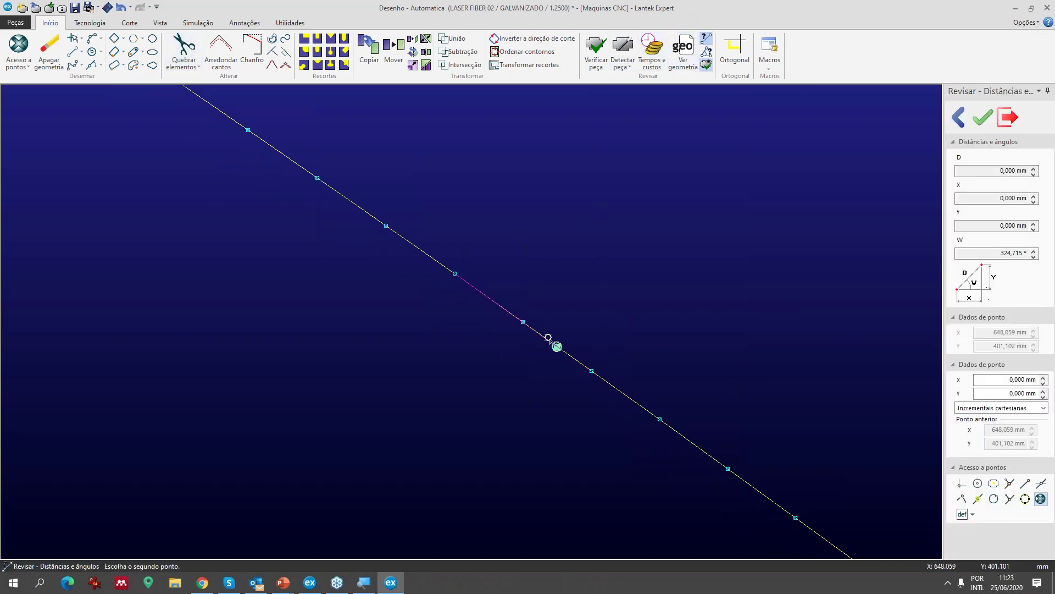
pyautogui.click(522, 324)
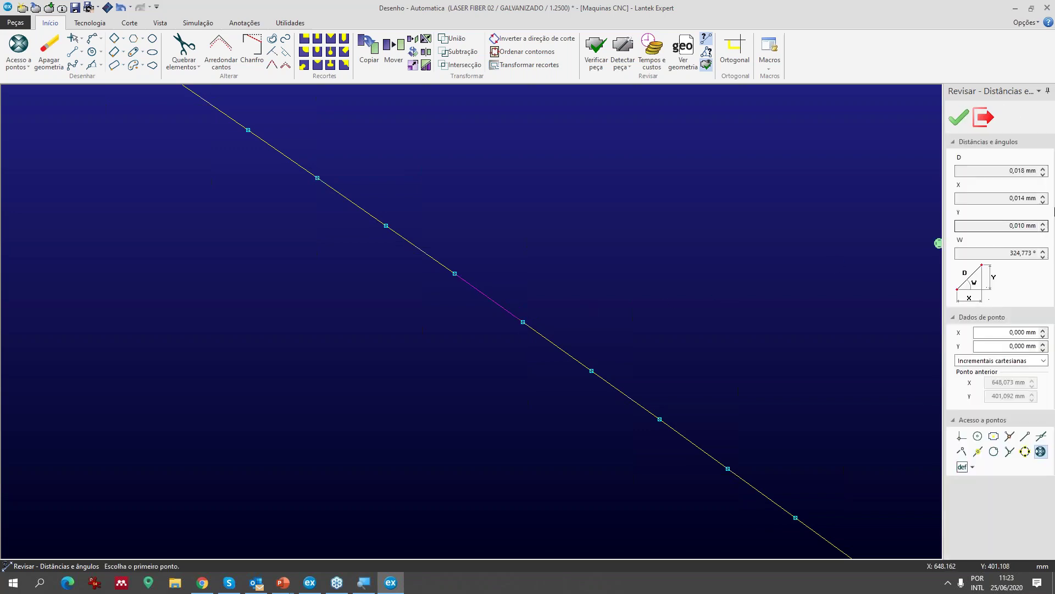
pyautogui.moveTo(945, 235); pyautogui.dragTo(851, 236)
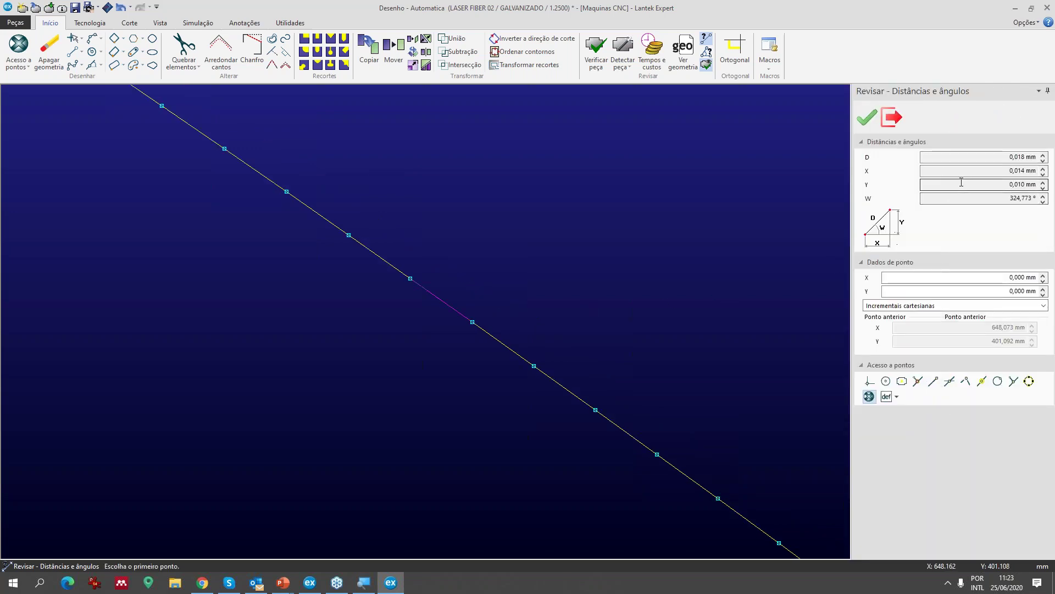
pyautogui.write('-')
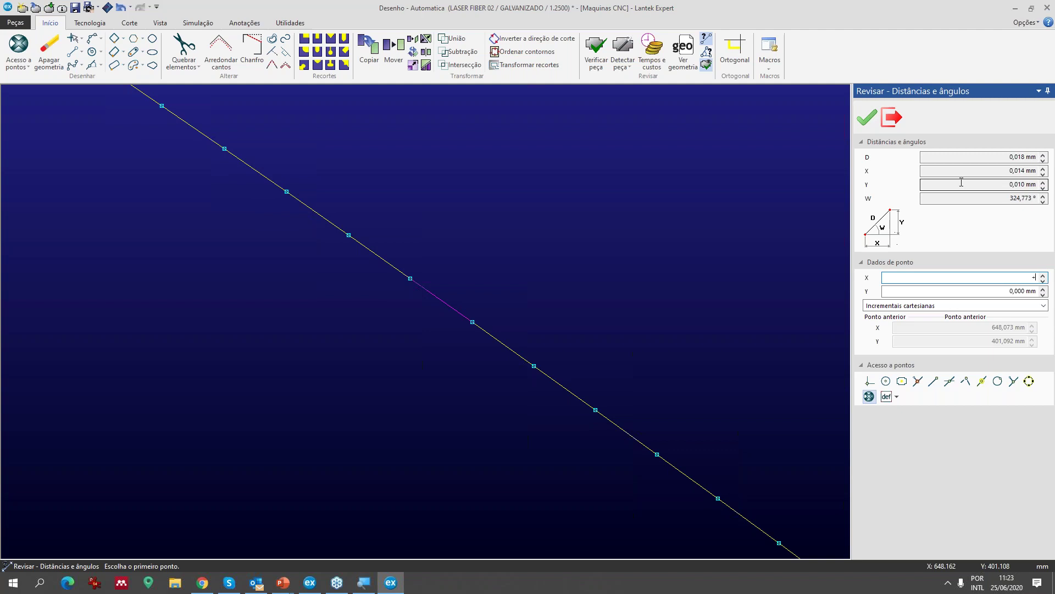
pyautogui.click(1004, 156)
pyautogui.click(1001, 156)
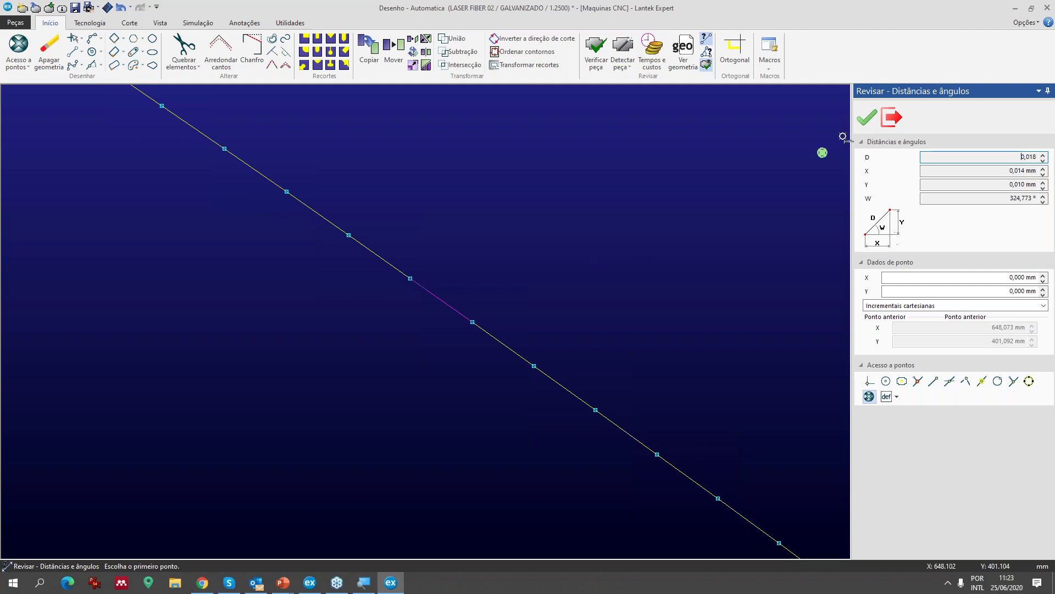
pyautogui.click(891, 117)
# - Save the drawing, continuing although the figure is used in another job, and close the drawing module
pyautogui.scroll(-6, 528, 319)
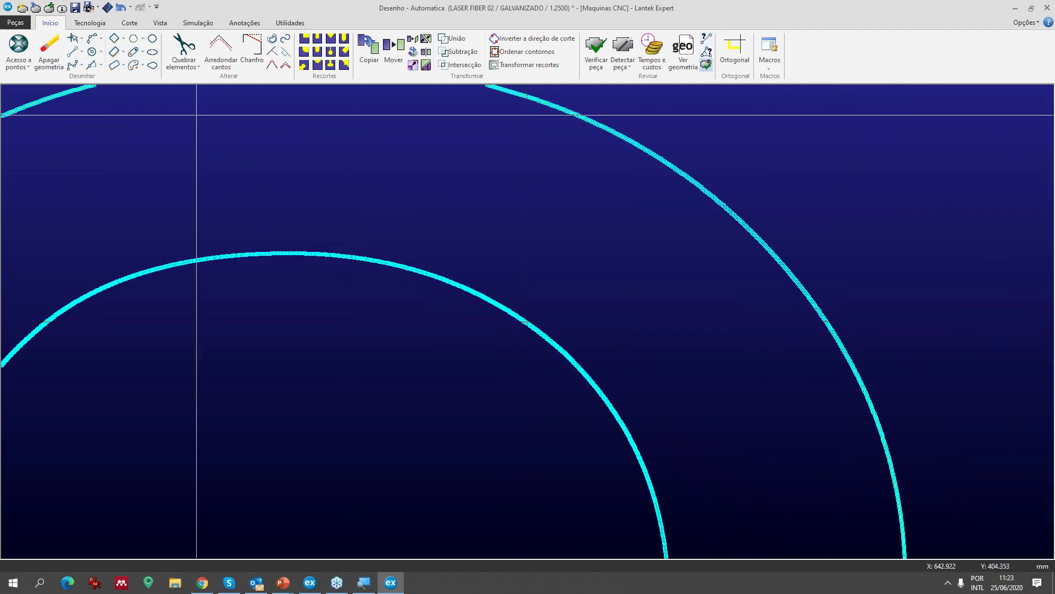
pyautogui.click(75, 8)
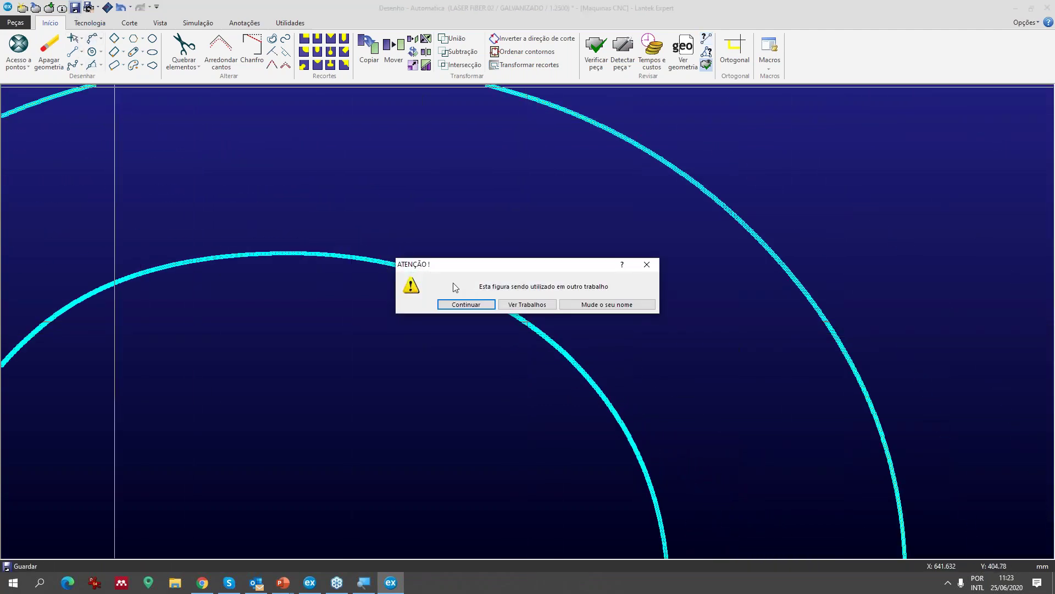
pyautogui.click(484, 306)
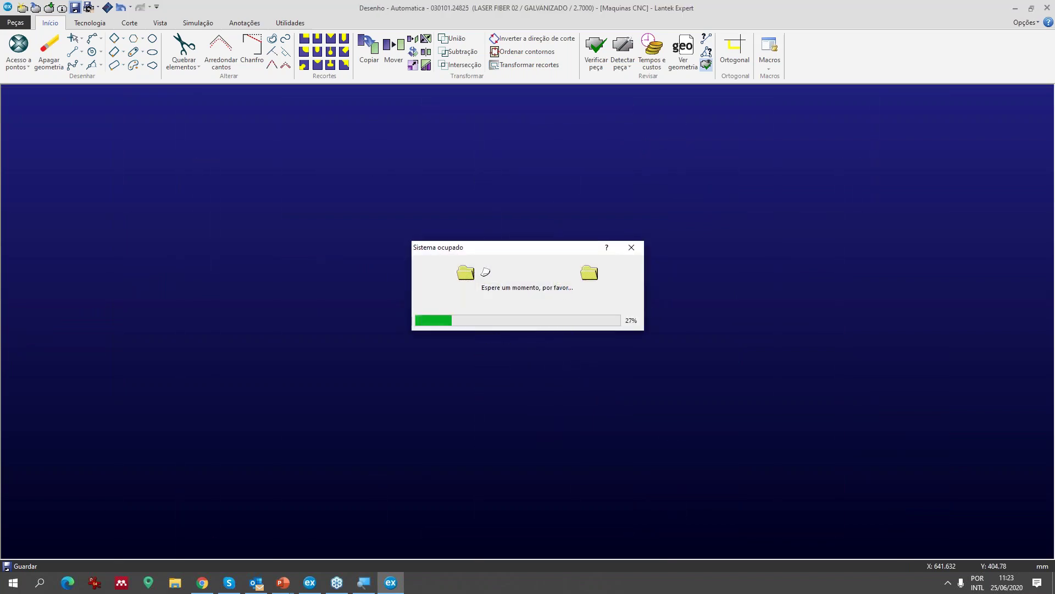
pyautogui.click(556, 306)
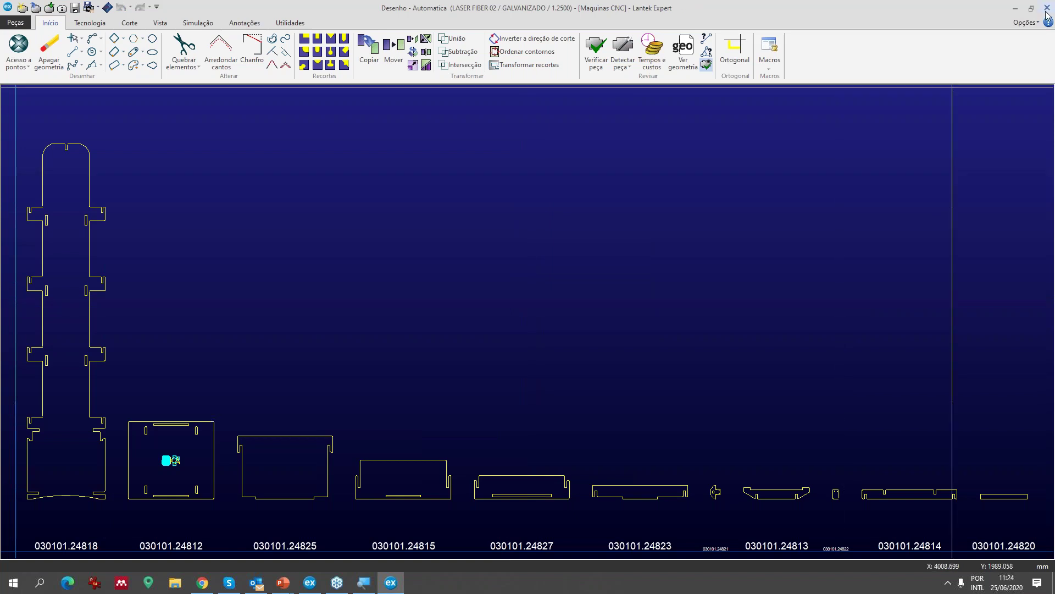
pyautogui.click(1047, 9)
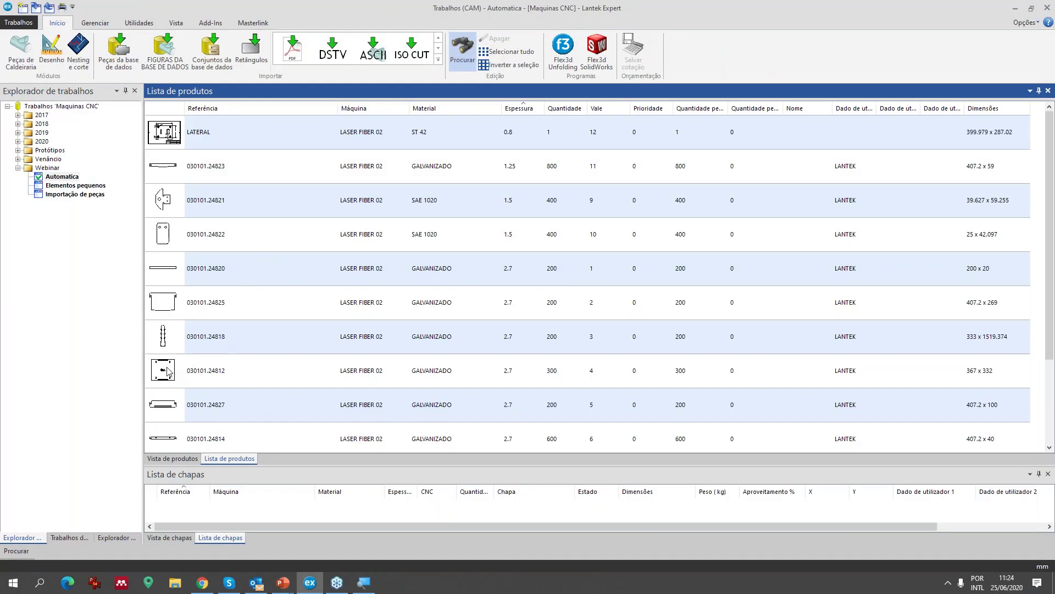
# - Preview part 030101.24812 in the product list and open it individually in the drawing module
pyautogui.moveTo(167, 372)
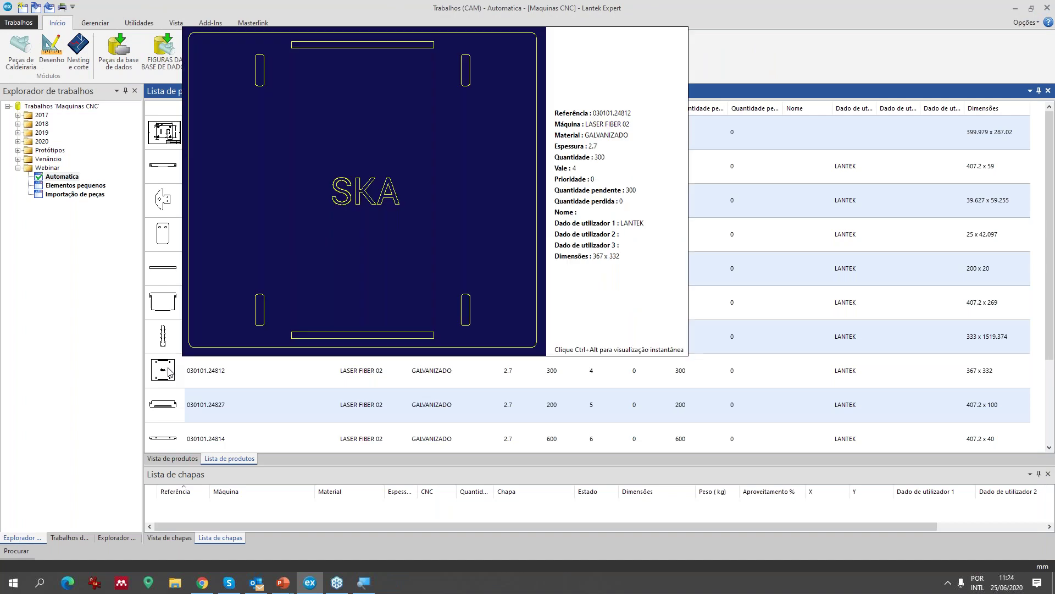
pyautogui.rightClick(200, 375)
pyautogui.click(236, 395)
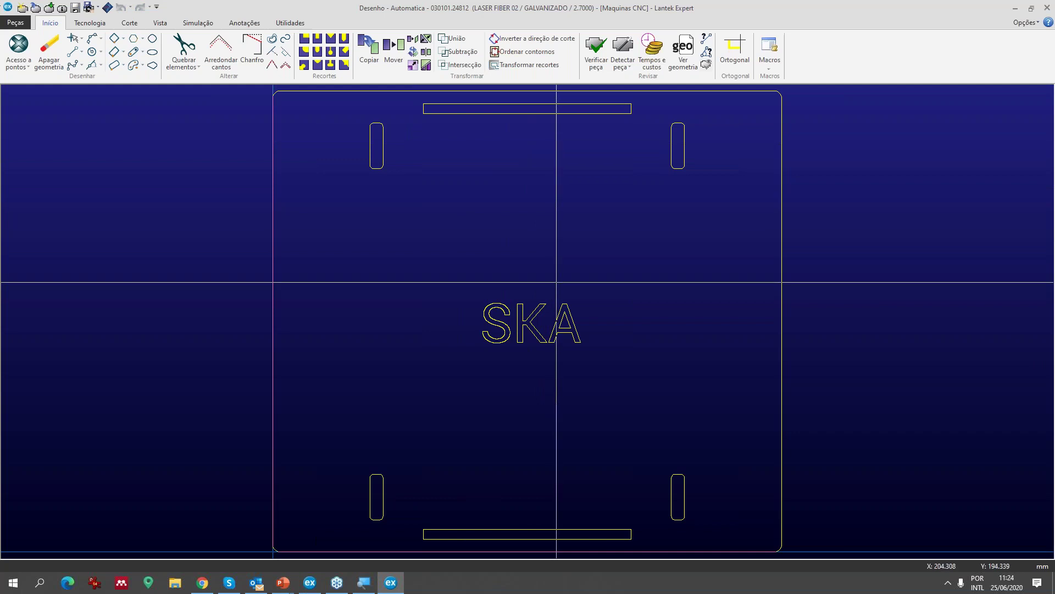
# - Use the erase-geometry selection to highlight and examine the short elements on the upper inner curve of the S in the SKA lettering
pyautogui.scroll(2, 559, 286)
pyautogui.moveTo(518, 298); pyautogui.dragTo(519, 238, button='middle')
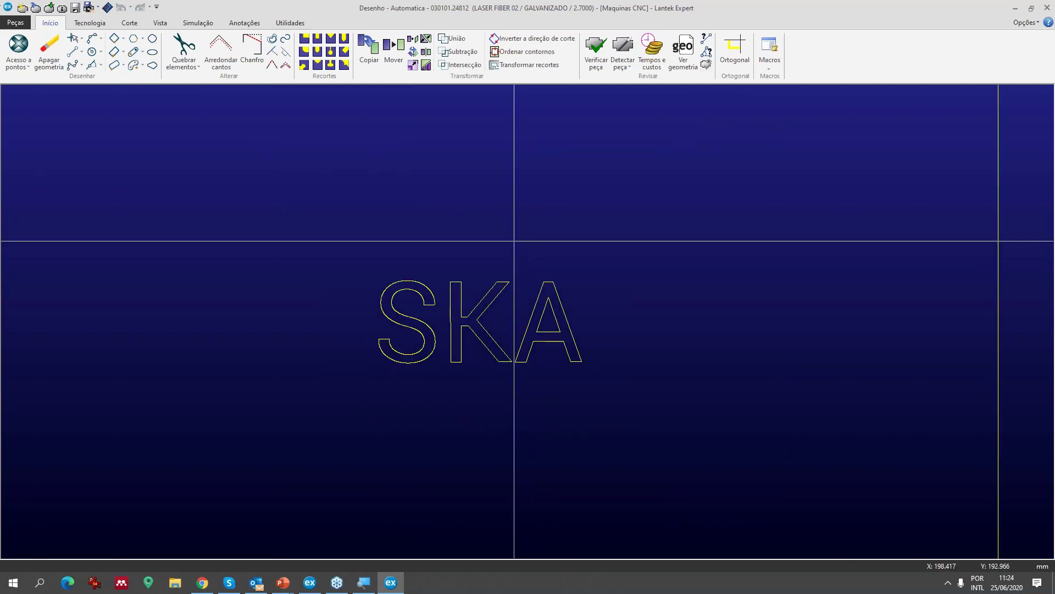
pyautogui.scroll(3, 517, 286)
pyautogui.moveTo(500, 341); pyautogui.dragTo(636, 290, button='middle')
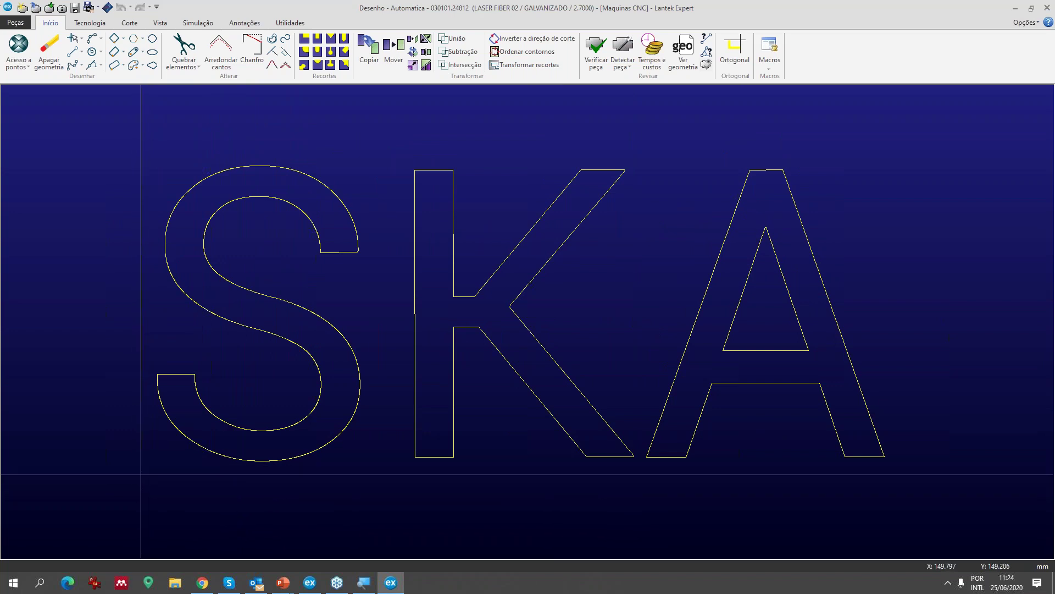
pyautogui.scroll(-4, 224, 306)
pyautogui.scroll(3, 502, 306)
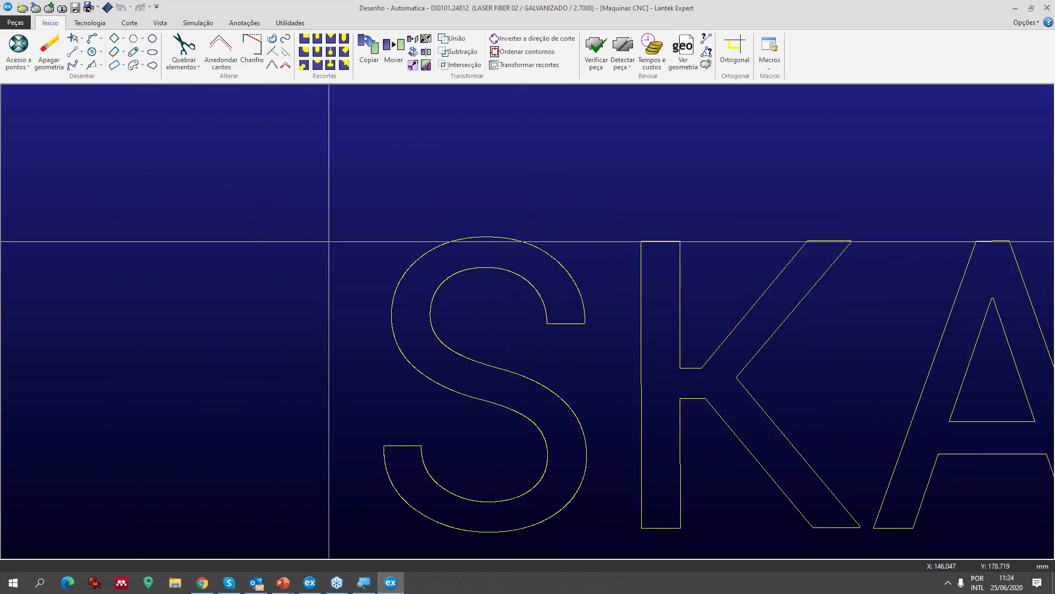
pyautogui.click(49, 50)
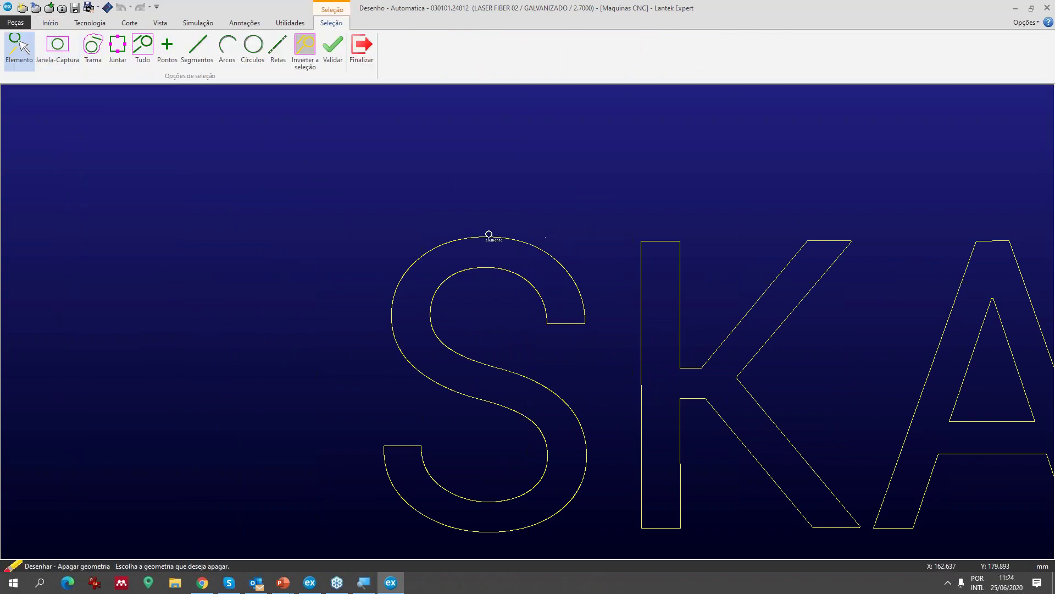
pyautogui.scroll(5, 485, 271)
pyautogui.scroll(-2, 511, 313)
pyautogui.click(52, 23)
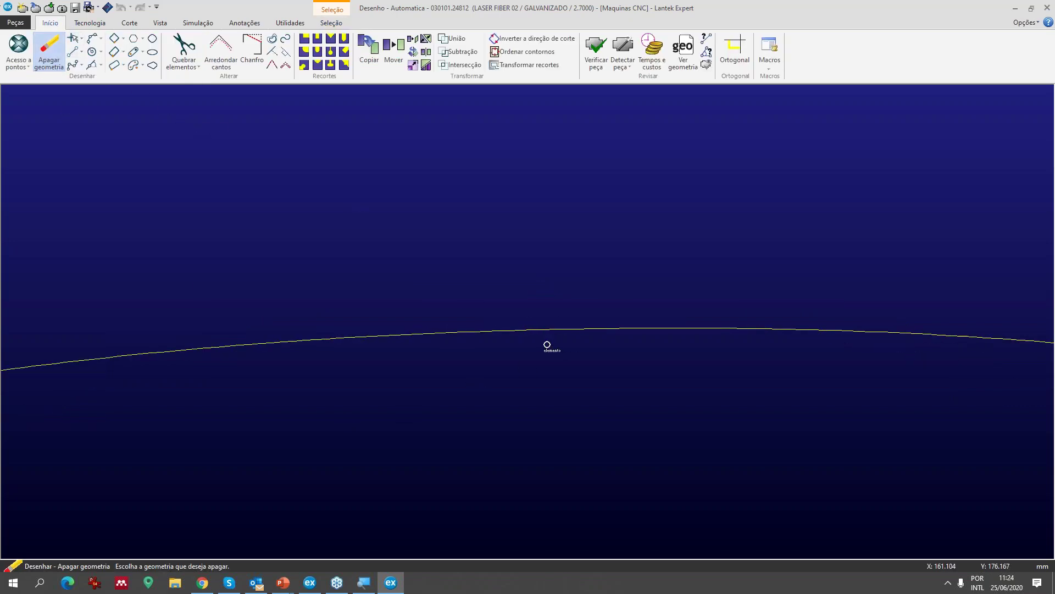
pyautogui.scroll(3, 517, 329)
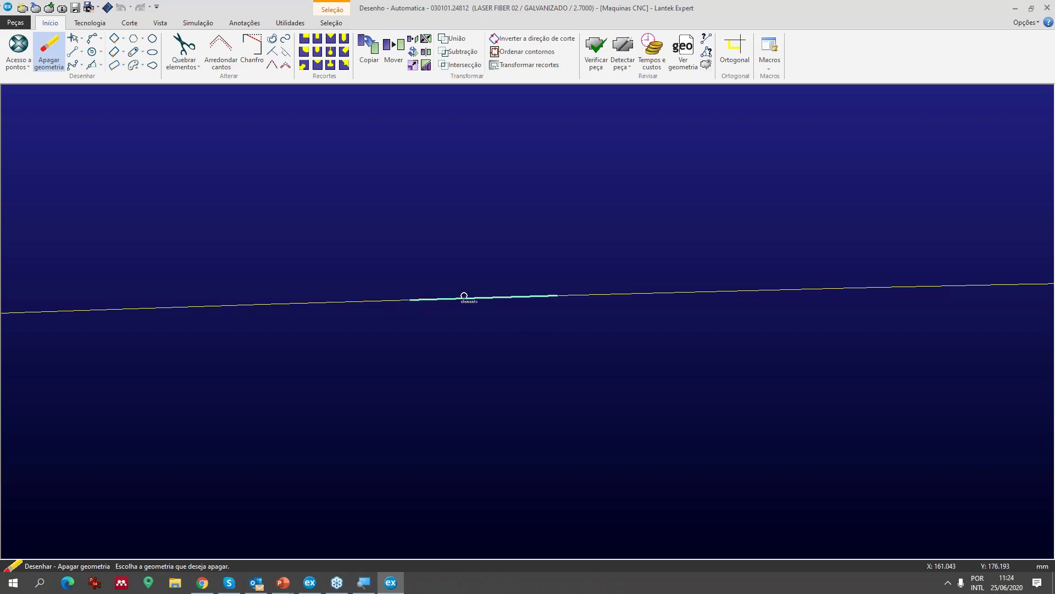
pyautogui.scroll(-5, 527, 321)
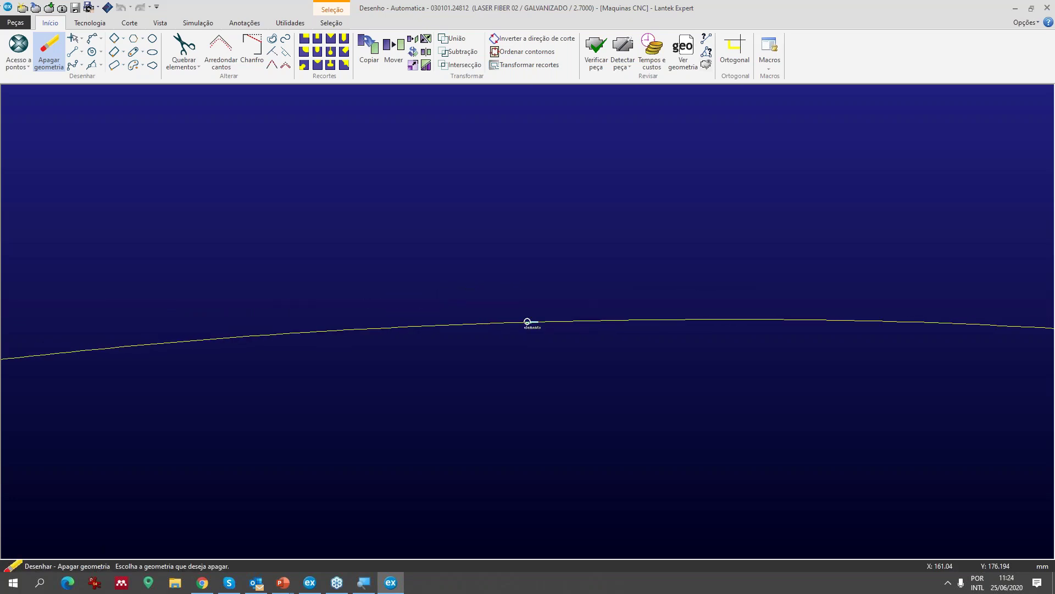
pyautogui.scroll(-4, 529, 325)
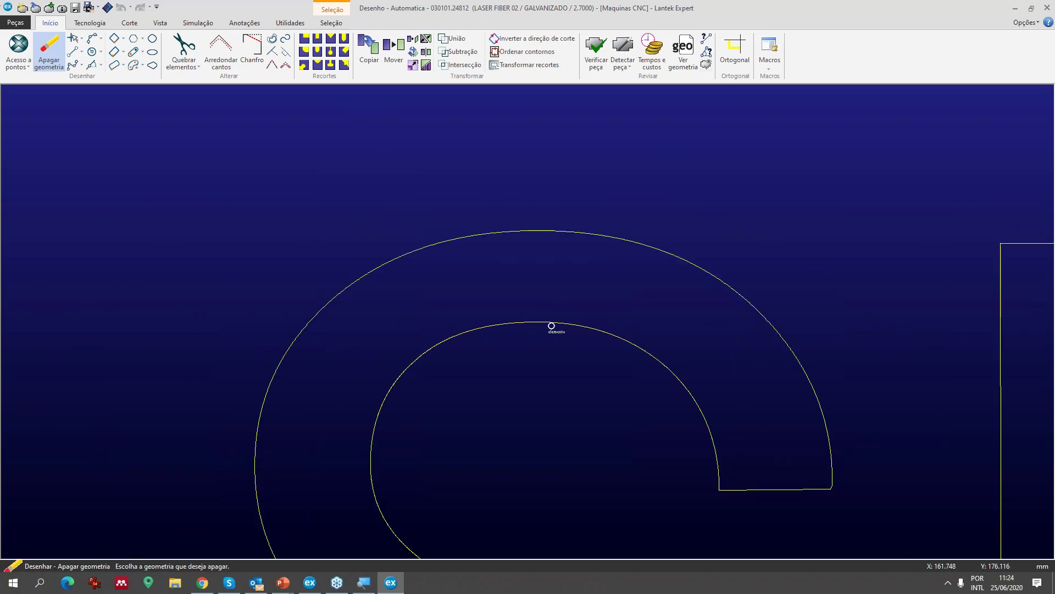
# - Examine the elements around the end of the S's upper arm and cancel the erase-geometry command
pyautogui.moveTo(597, 331); pyautogui.dragTo(456, 293, button='middle')
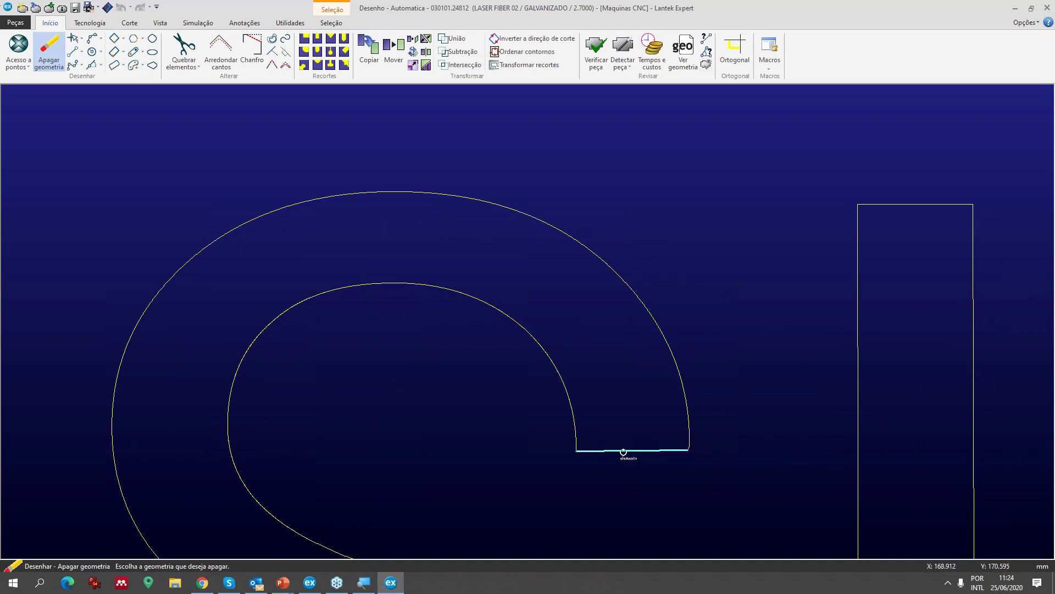
pyautogui.scroll(5, 586, 431)
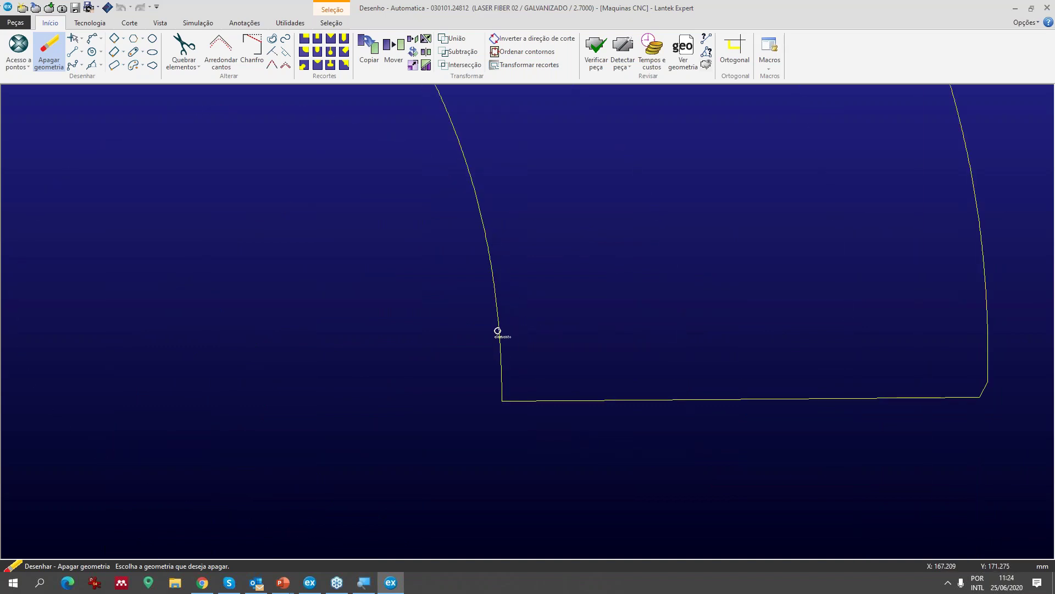
pyautogui.scroll(-8, 530, 323)
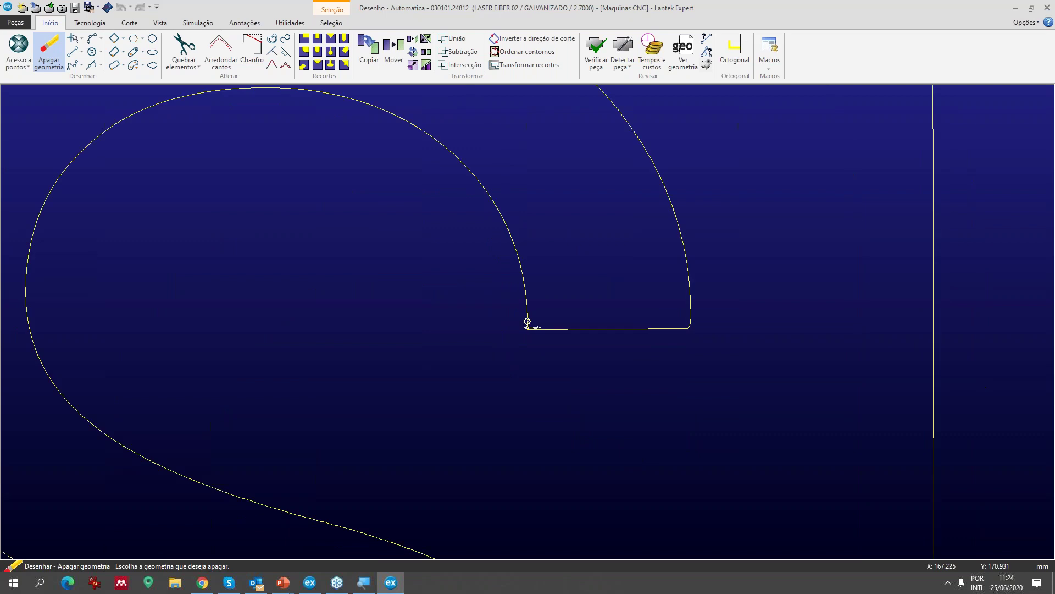
pyautogui.press('Escape')
pyautogui.moveTo(523, 319); pyautogui.dragTo(379, 338, button='middle')
pyautogui.scroll(2, 537, 314)
pyautogui.scroll(-3, 433, 349)
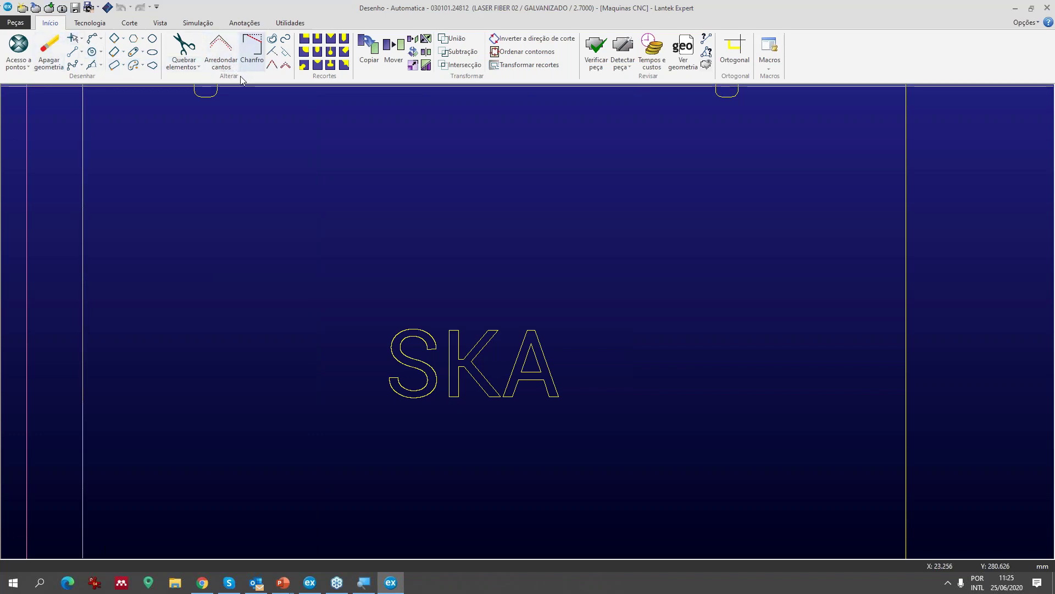
pyautogui.click(286, 40)
pyautogui.scroll(-2, 527, 321)
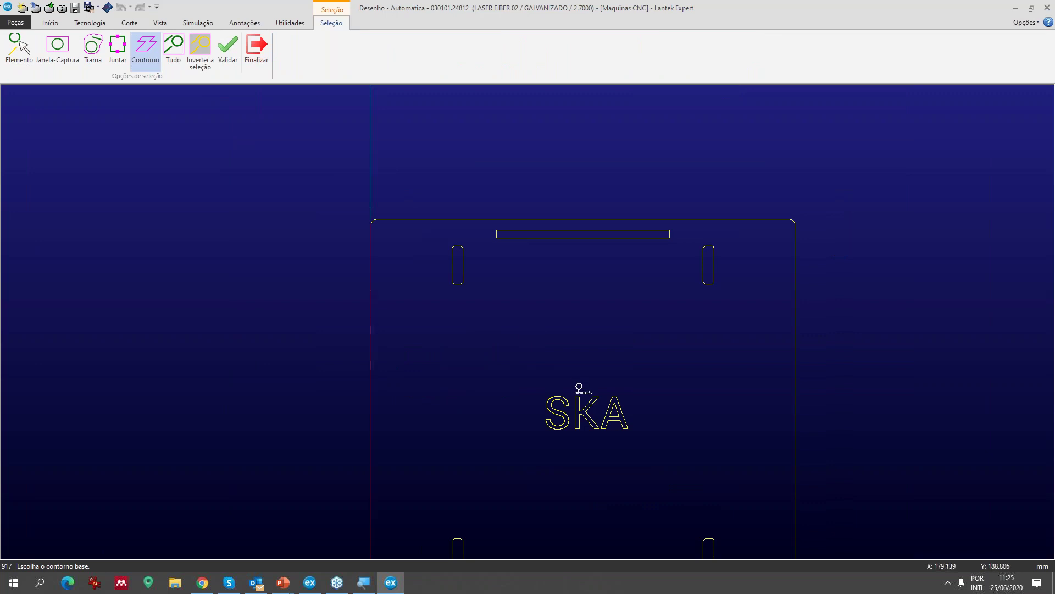
pyautogui.scroll(-1, 502, 287)
pyautogui.scroll(4, 528, 330)
pyautogui.moveTo(532, 343); pyautogui.dragTo(524, 299, button='middle')
pyautogui.scroll(-1, 524, 308)
pyautogui.scroll(-2, 528, 321)
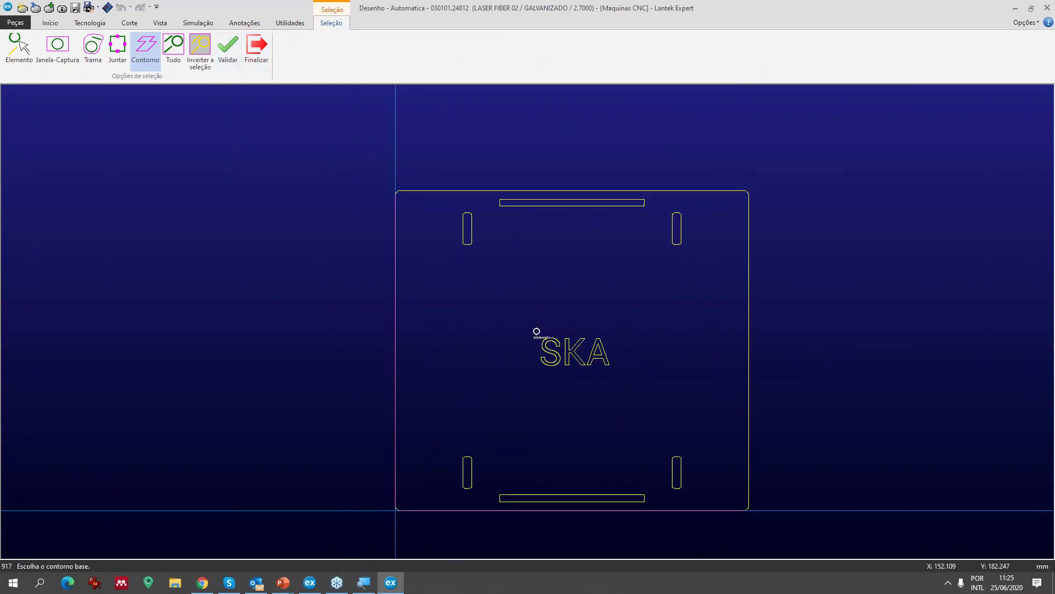
pyautogui.moveTo(537, 337); pyautogui.dragTo(431, 297, button='middle')
pyautogui.press('Escape')
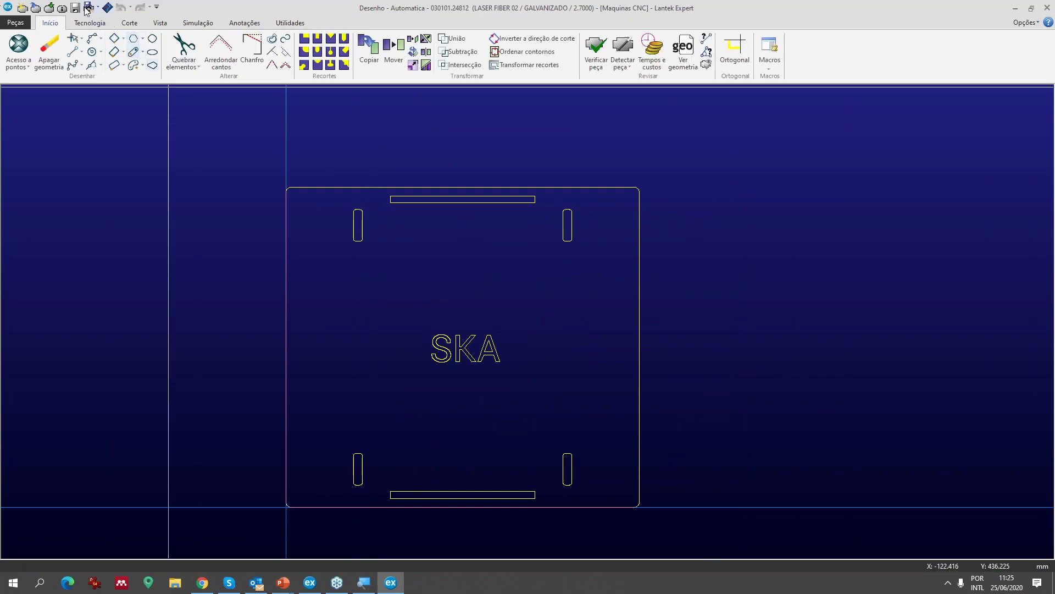
# - Add a horizontal dimension across the plate's full width, placed above its upper edge
pyautogui.click(245, 22)
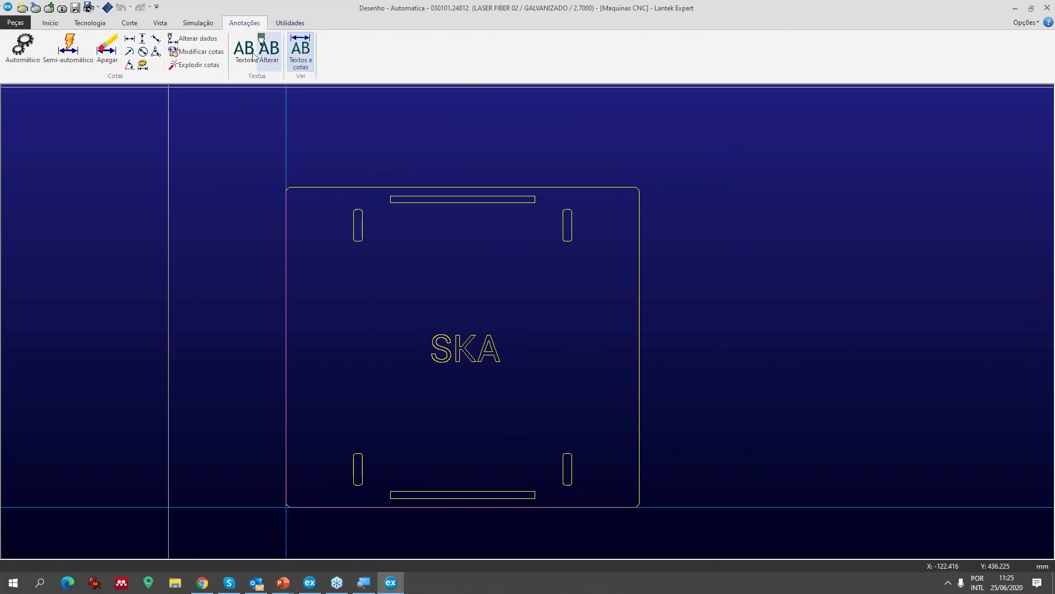
pyautogui.click(130, 38)
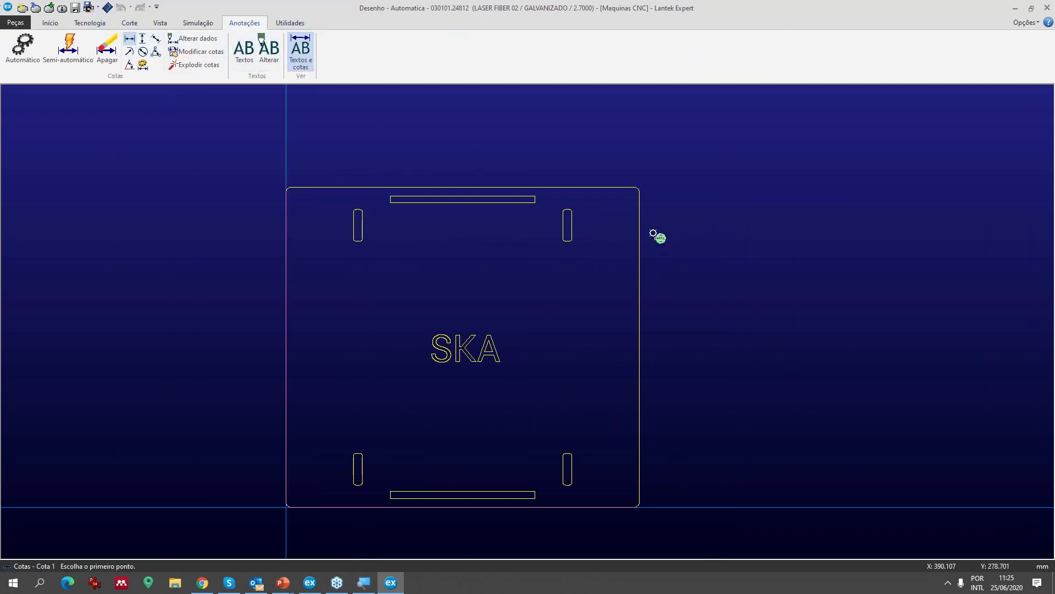
pyautogui.click(637, 221)
pyautogui.click(286, 189)
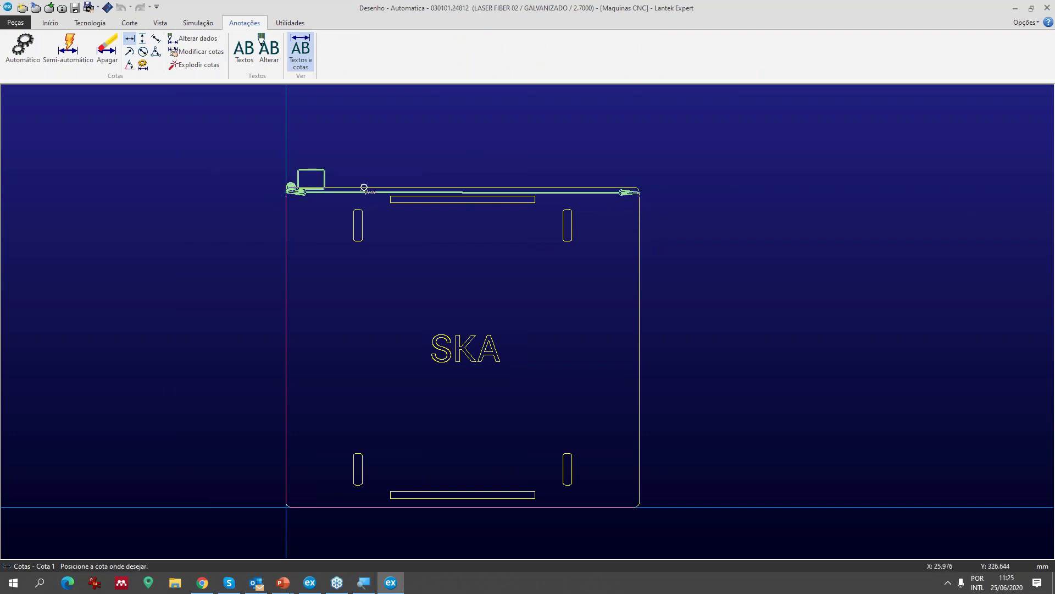
pyautogui.click(407, 168)
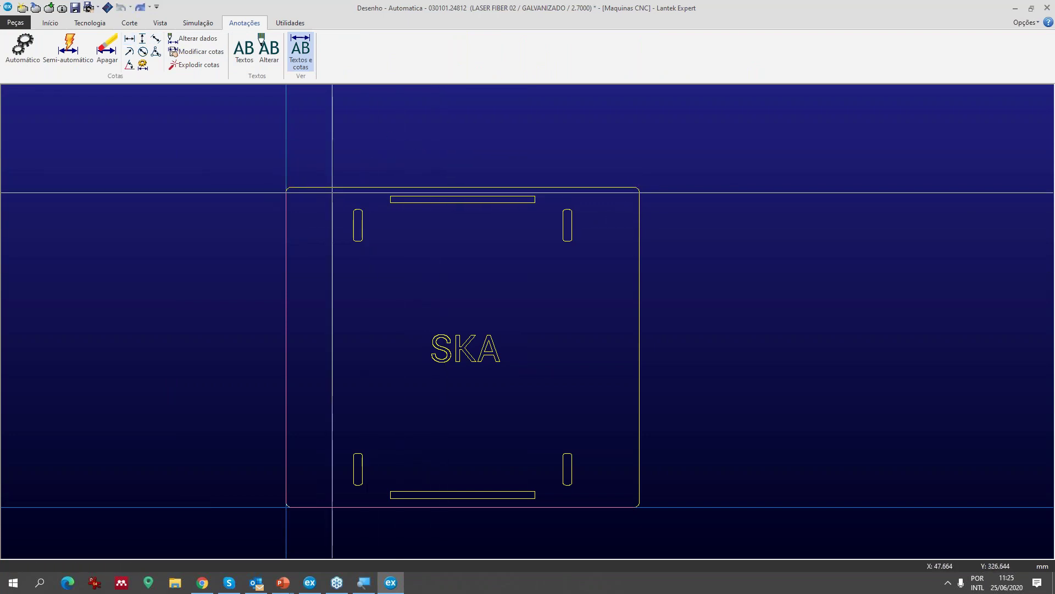
# - Smooth the SKA lettering's contours with the Suavizar adjustment, using 0 minimum elements, 5000 mm maximum radius and 0.5 mm tolerance
pyautogui.click(49, 23)
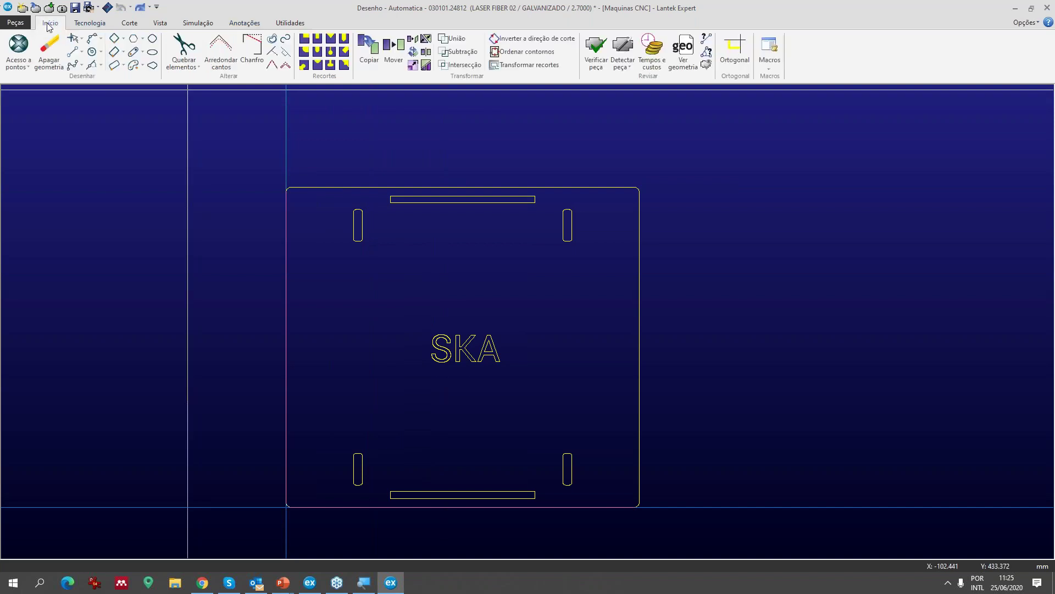
pyautogui.click(285, 51)
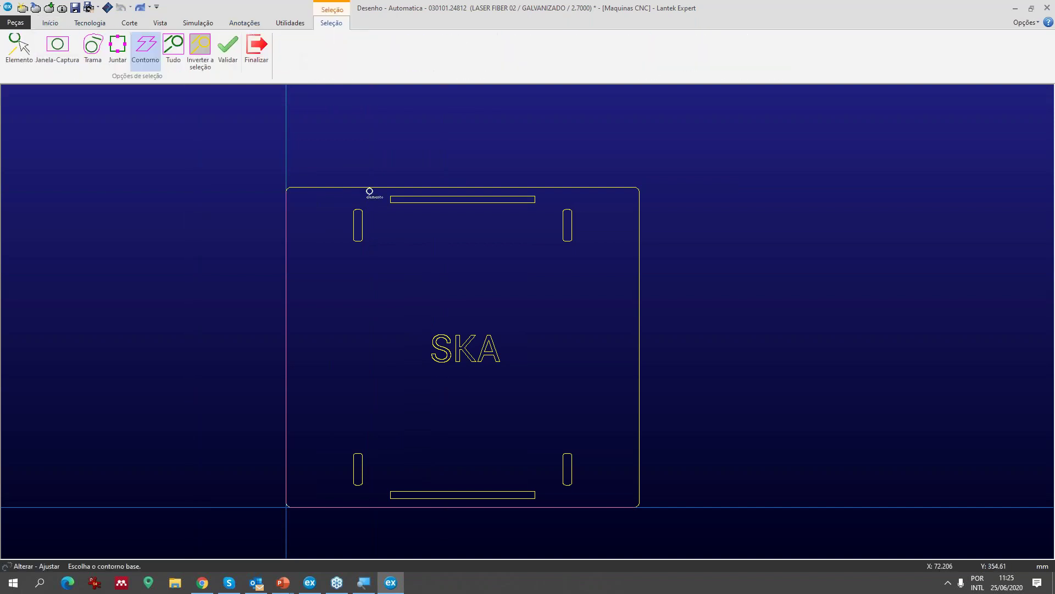
pyautogui.click(431, 341)
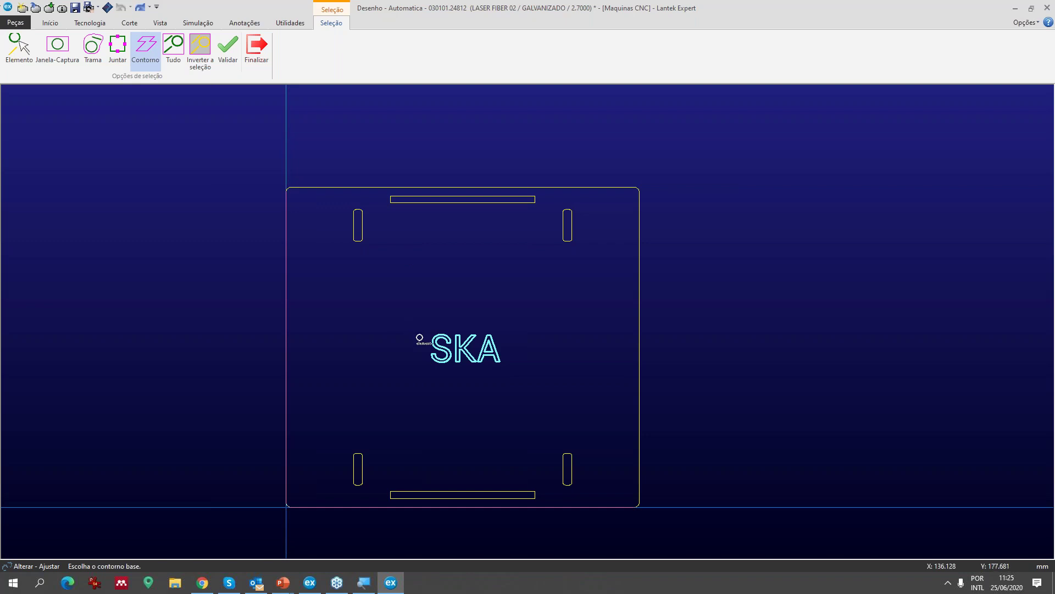
pyautogui.scroll(2, 530, 323)
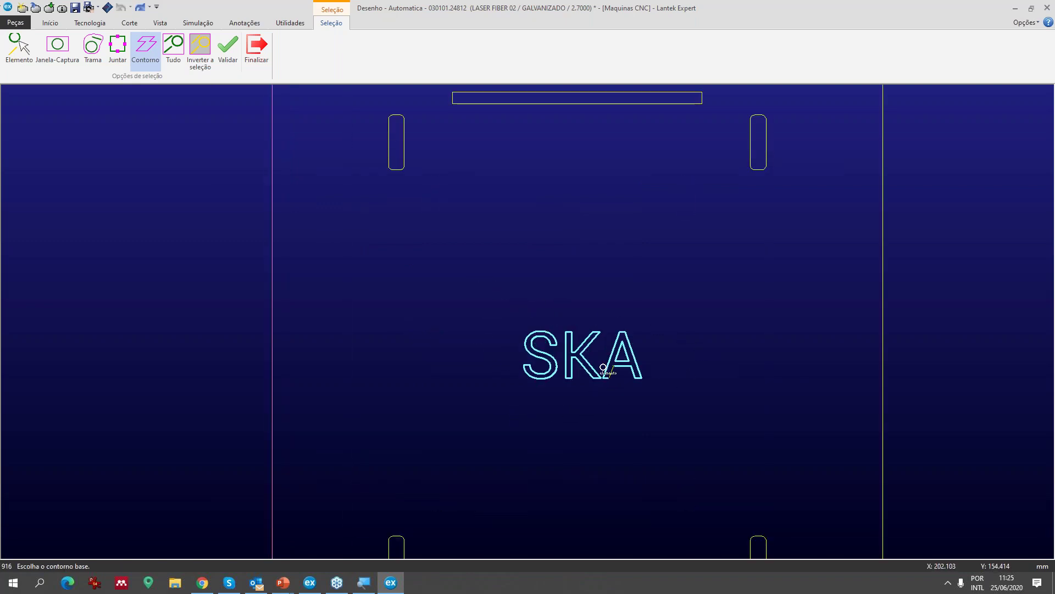
pyautogui.moveTo(616, 420); pyautogui.dragTo(522, 350, button='middle')
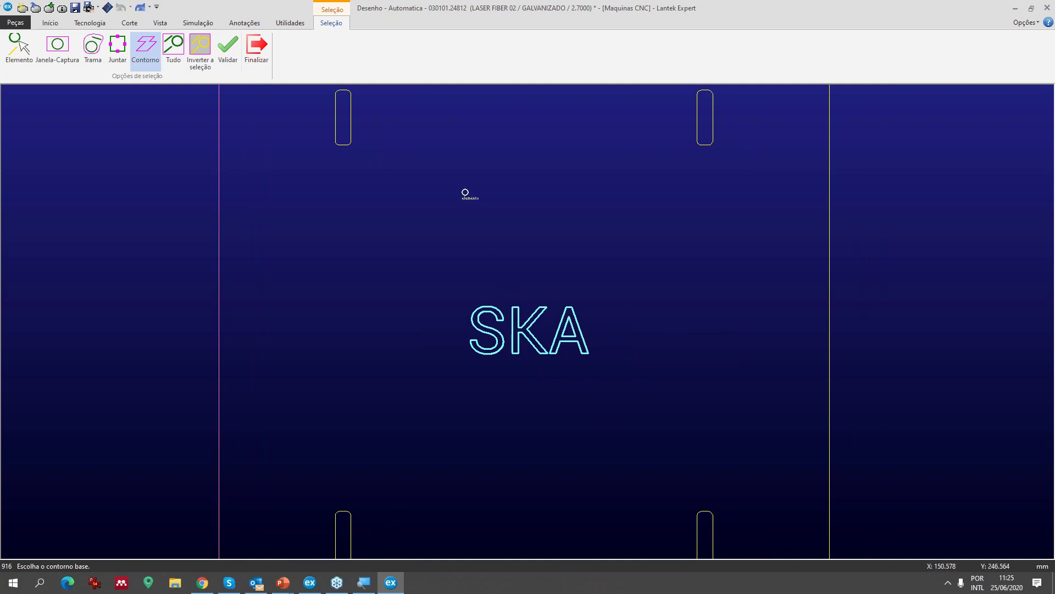
pyautogui.rightClick(424, 212)
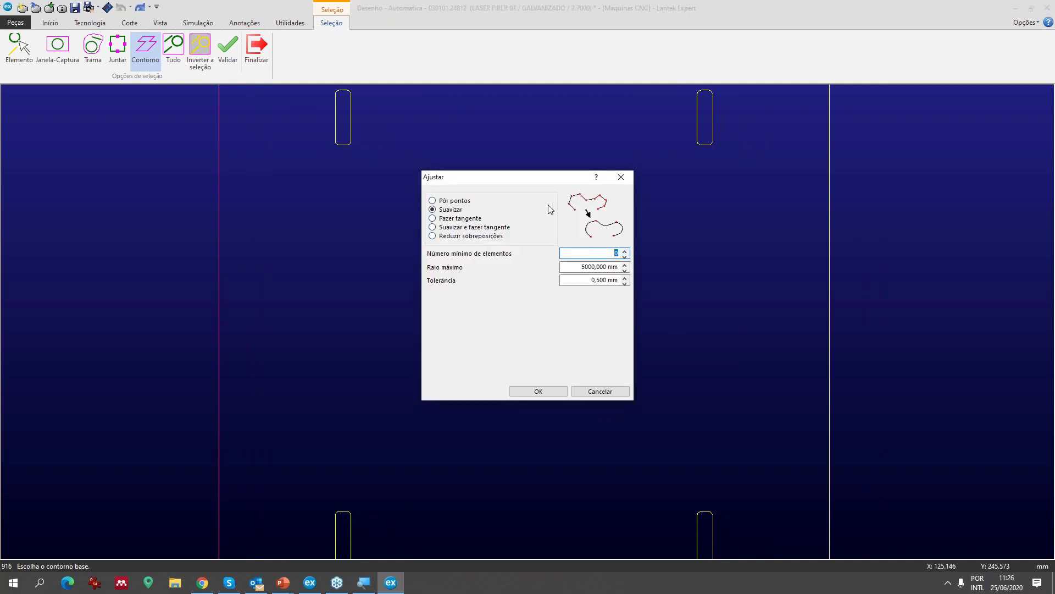
pyautogui.click(576, 266)
pyautogui.click(572, 253)
pyautogui.click(578, 268)
pyautogui.click(589, 281)
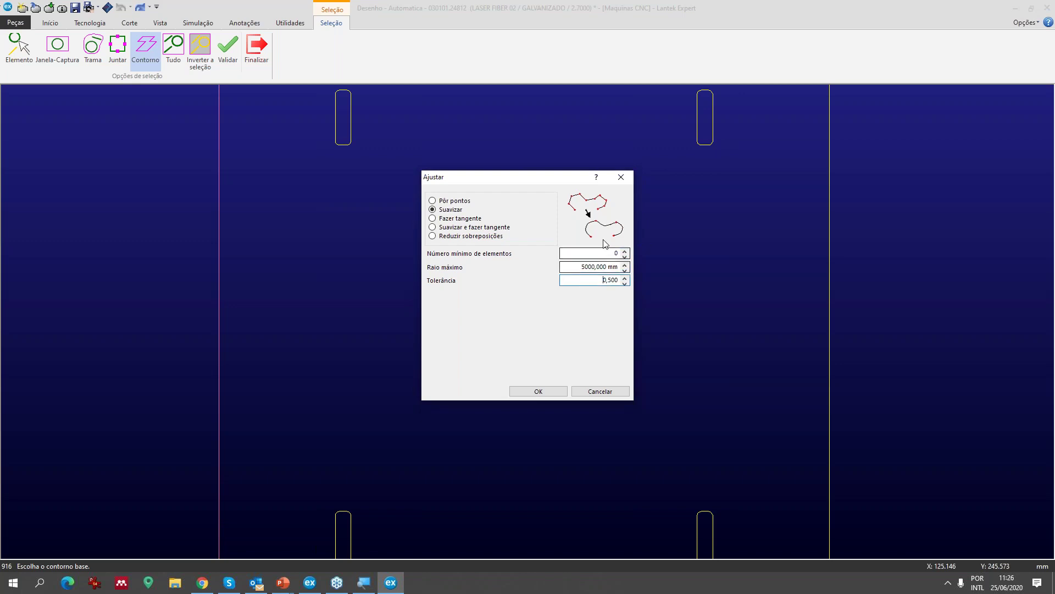
pyautogui.click(538, 391)
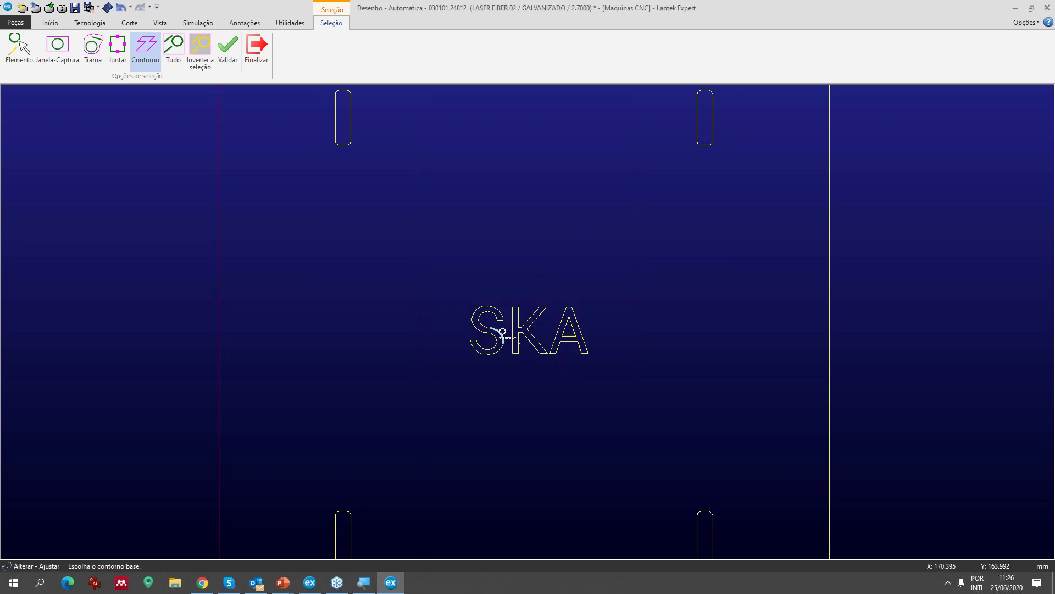
# - Inspect the smoothed curves of the S for shape changes and undo the smoothing
pyautogui.scroll(5, 497, 346)
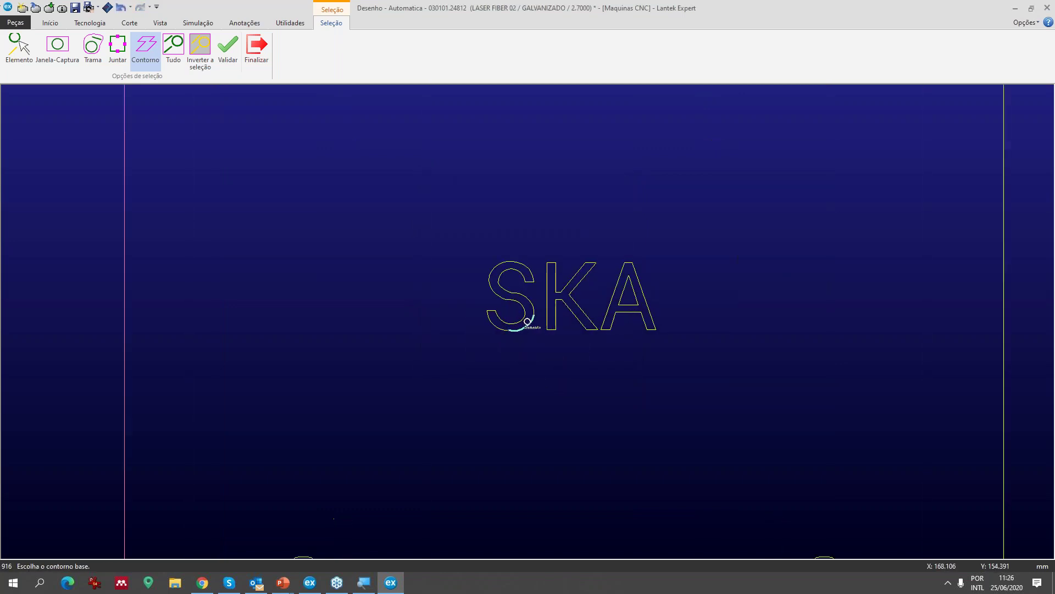
pyautogui.scroll(-3, 509, 303)
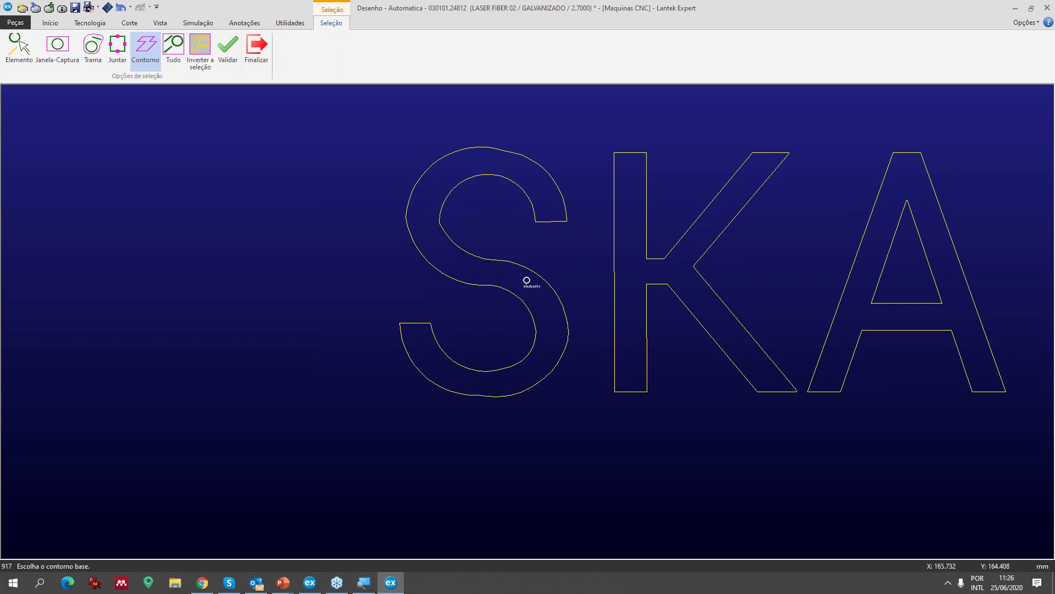
pyautogui.scroll(1, 546, 371)
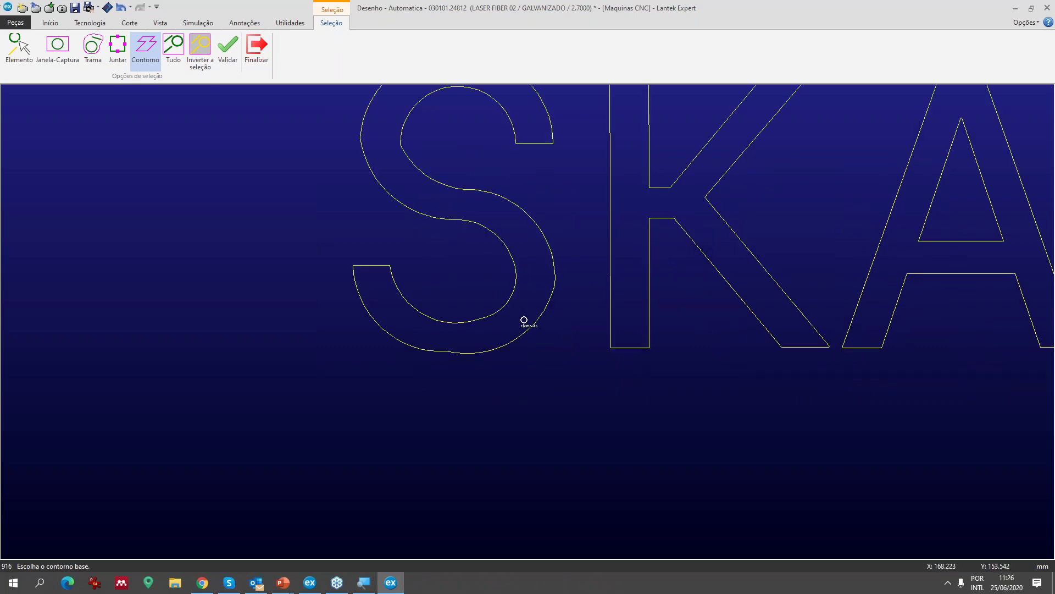
pyautogui.scroll(1, 524, 299)
pyautogui.moveTo(528, 323); pyautogui.dragTo(530, 416, button='middle')
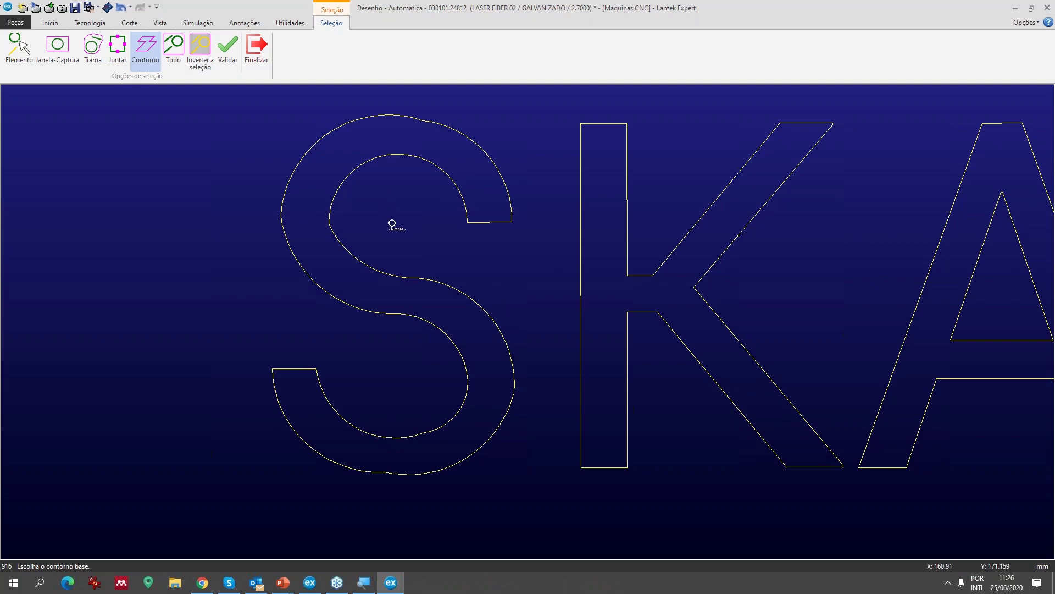
pyautogui.scroll(-5, 412, 249)
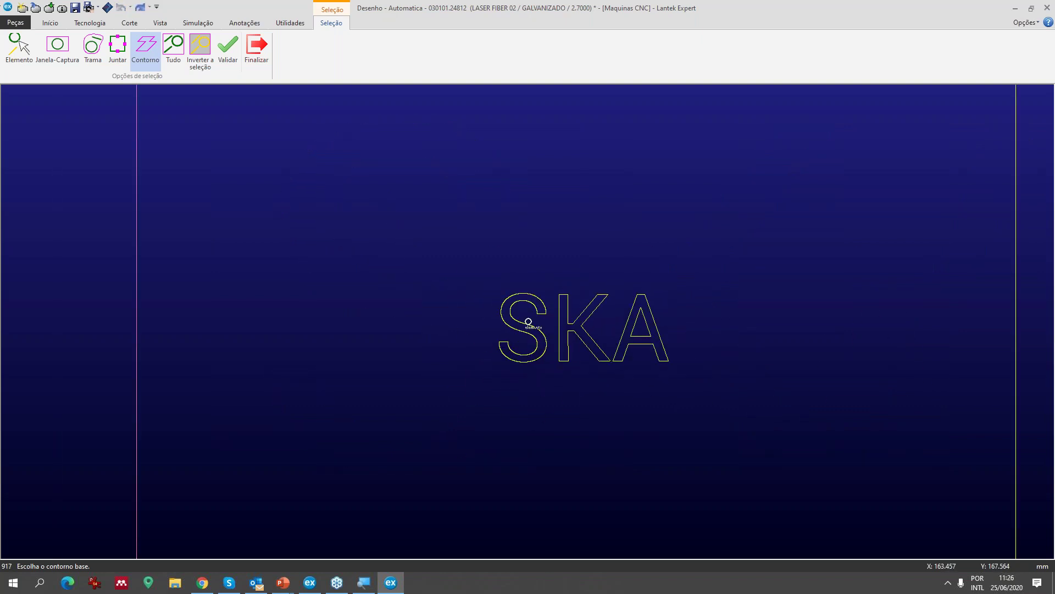
pyautogui.press('Escape')
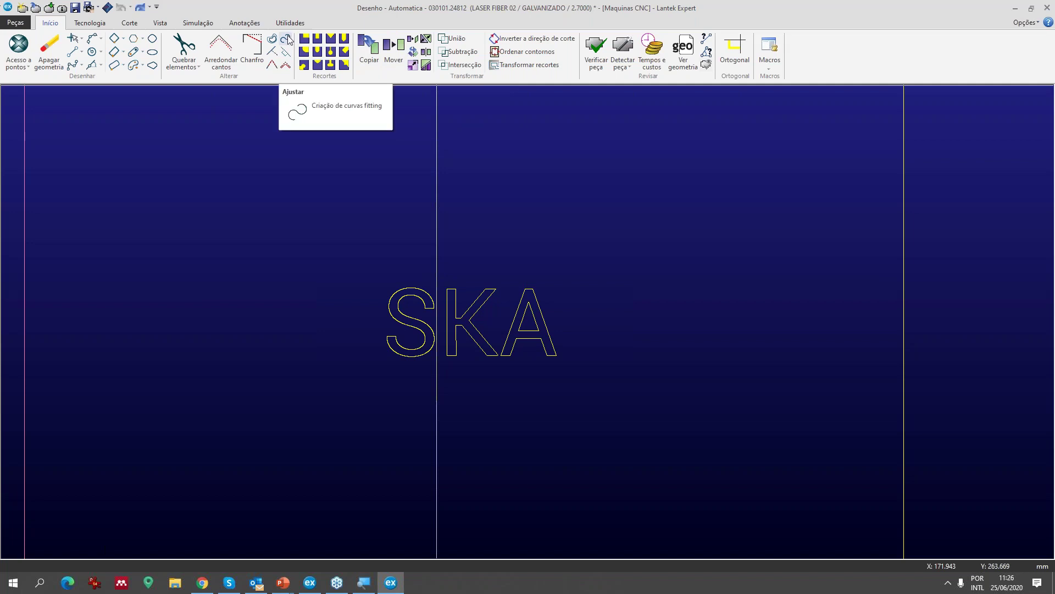
# - Scale the SKA lettering by 50:1 about the upper-left corner of the long slot near the plate's lower edge
pyautogui.click(412, 66)
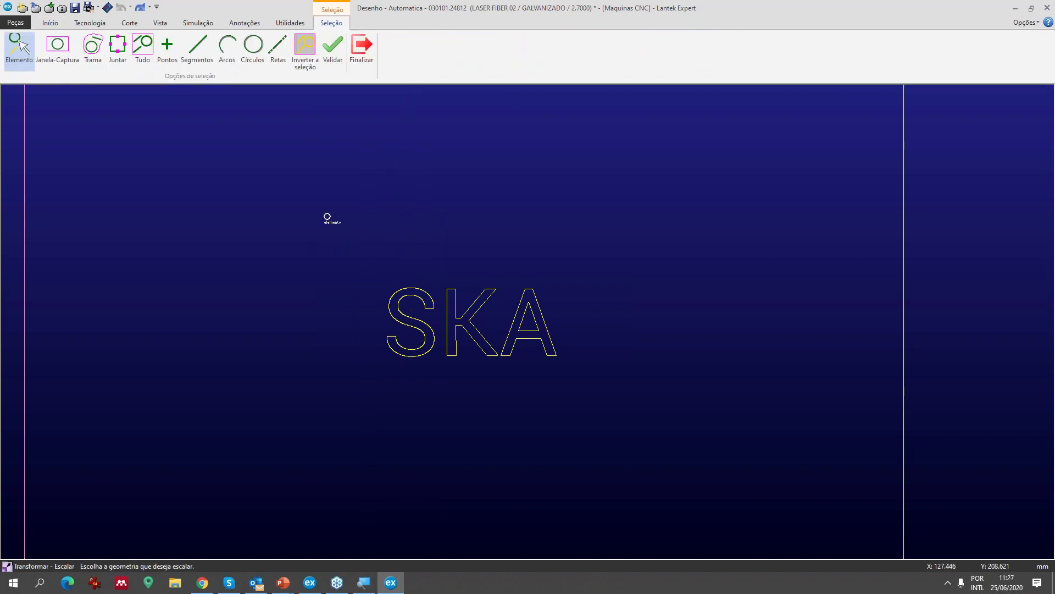
pyautogui.moveTo(333, 210); pyautogui.dragTo(572, 385)
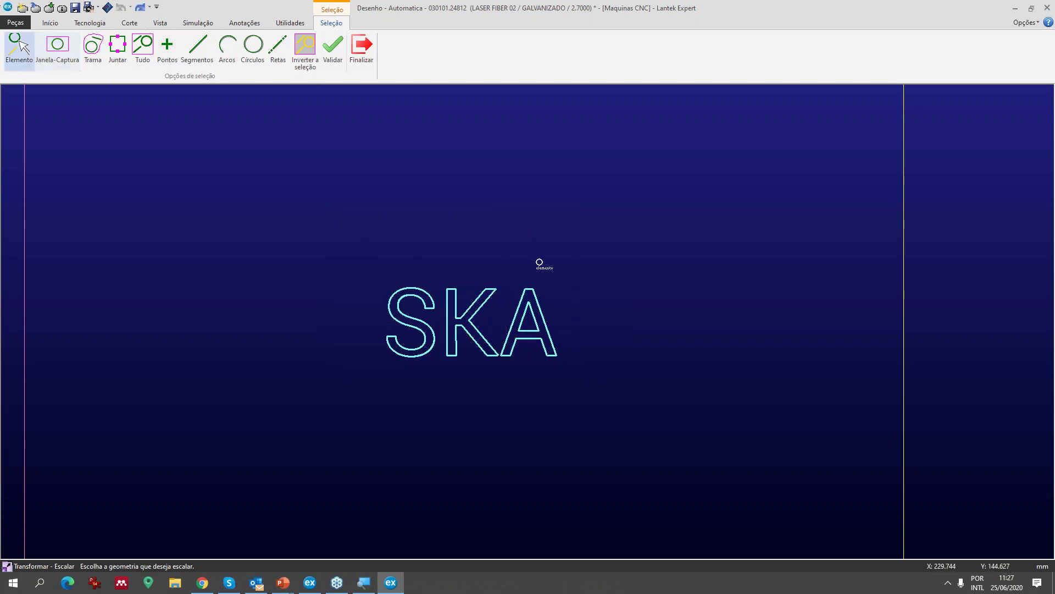
pyautogui.click(332, 52)
pyautogui.scroll(-5, 527, 320)
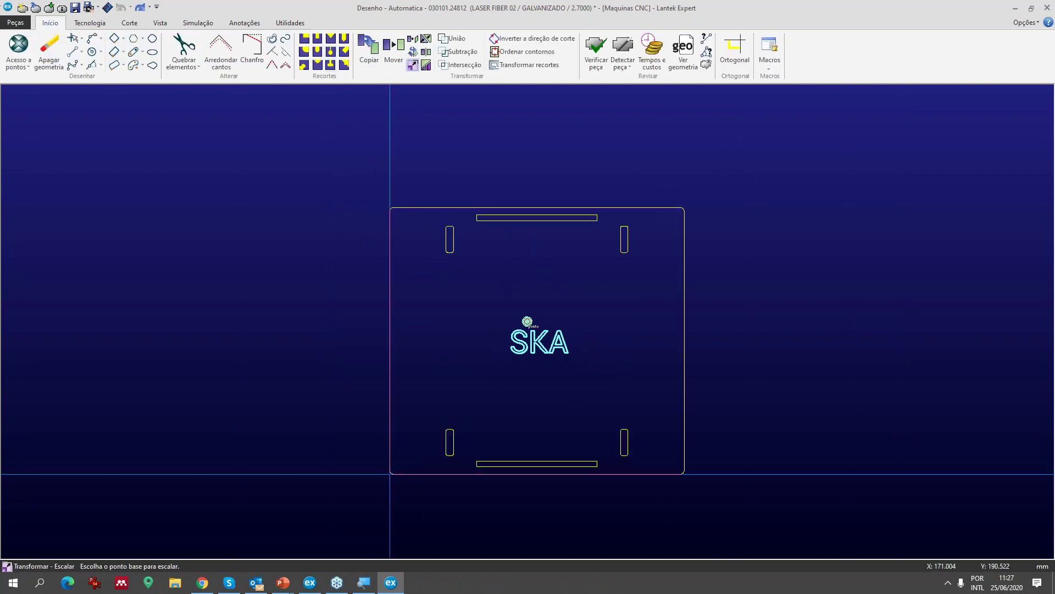
pyautogui.moveTo(530, 261); pyautogui.dragTo(532, 181, button='middle')
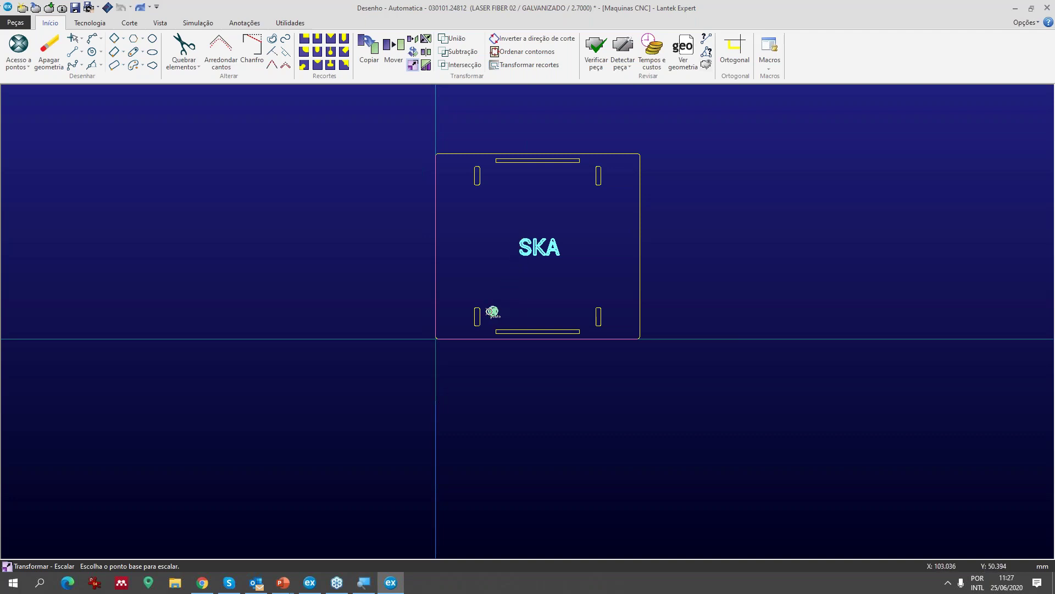
pyautogui.moveTo(526, 291); pyautogui.dragTo(506, 344, button='middle')
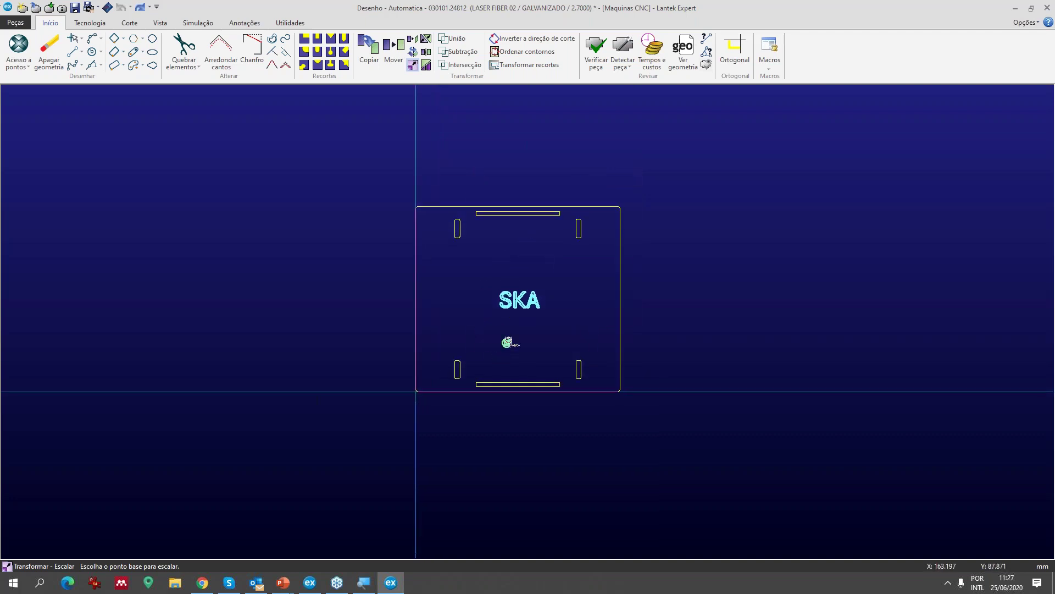
pyautogui.scroll(4, 506, 343)
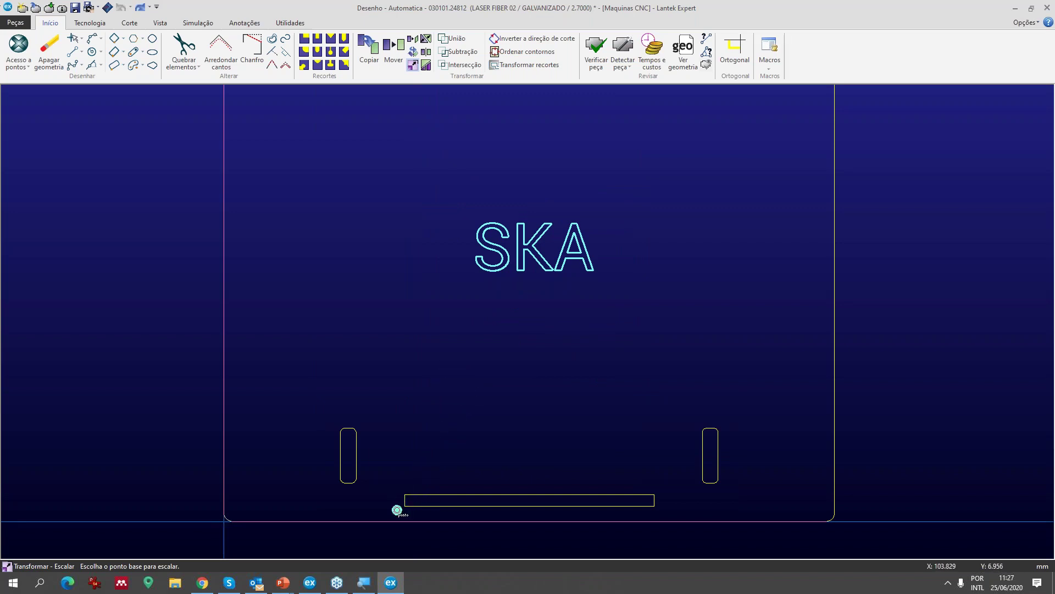
pyautogui.scroll(3, 396, 509)
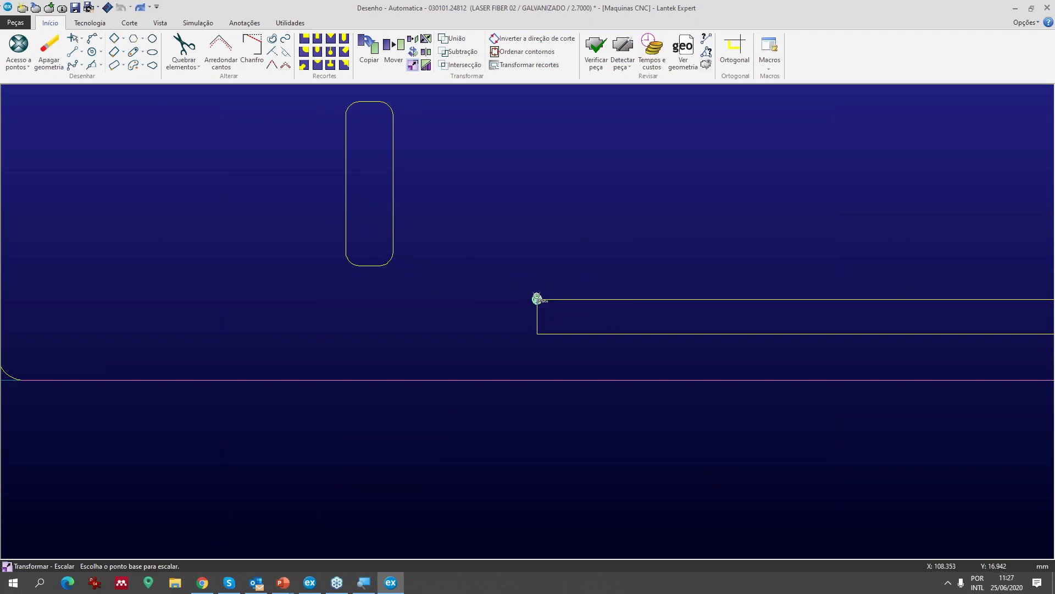
pyautogui.click(537, 298)
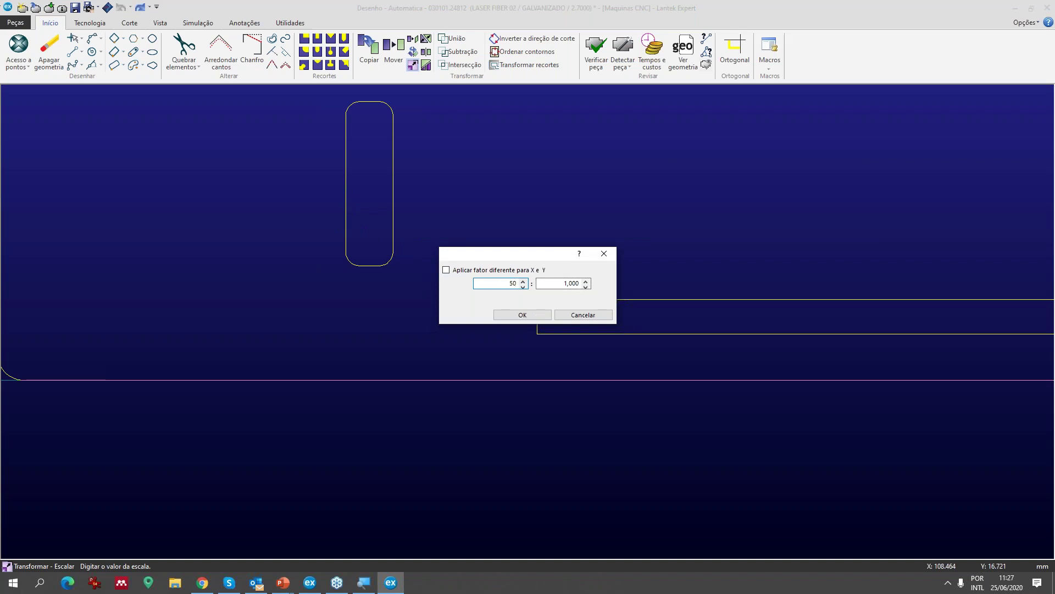
pyautogui.press('Return')
pyautogui.scroll(-4, 527, 323)
pyautogui.scroll(-3, 537, 312)
pyautogui.scroll(-3, 528, 322)
pyautogui.scroll(-5, 528, 322)
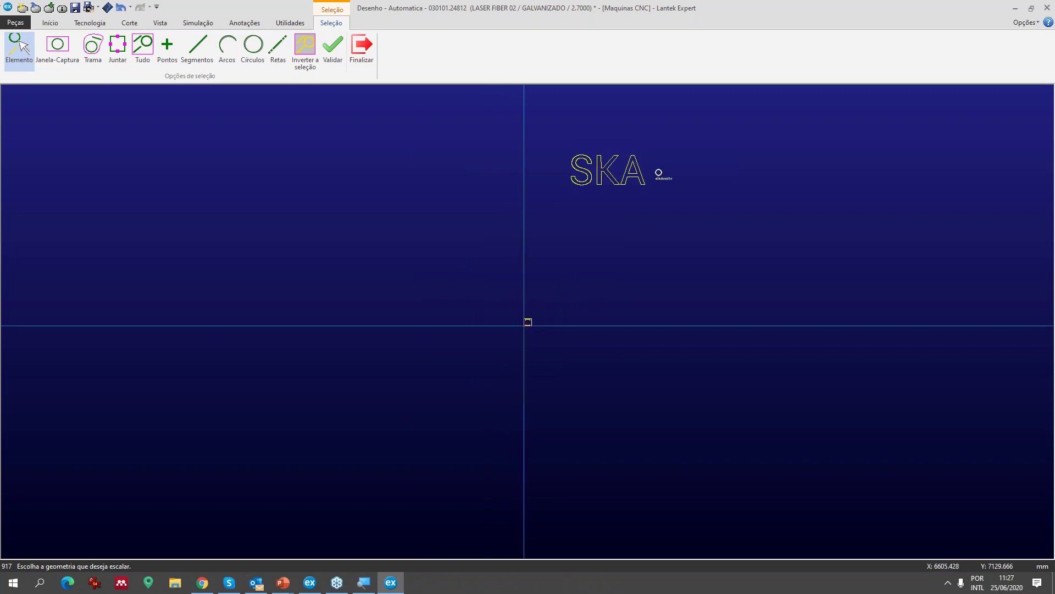
pyautogui.scroll(5, 591, 177)
pyautogui.scroll(3, 528, 322)
pyautogui.rightClick(514, 332)
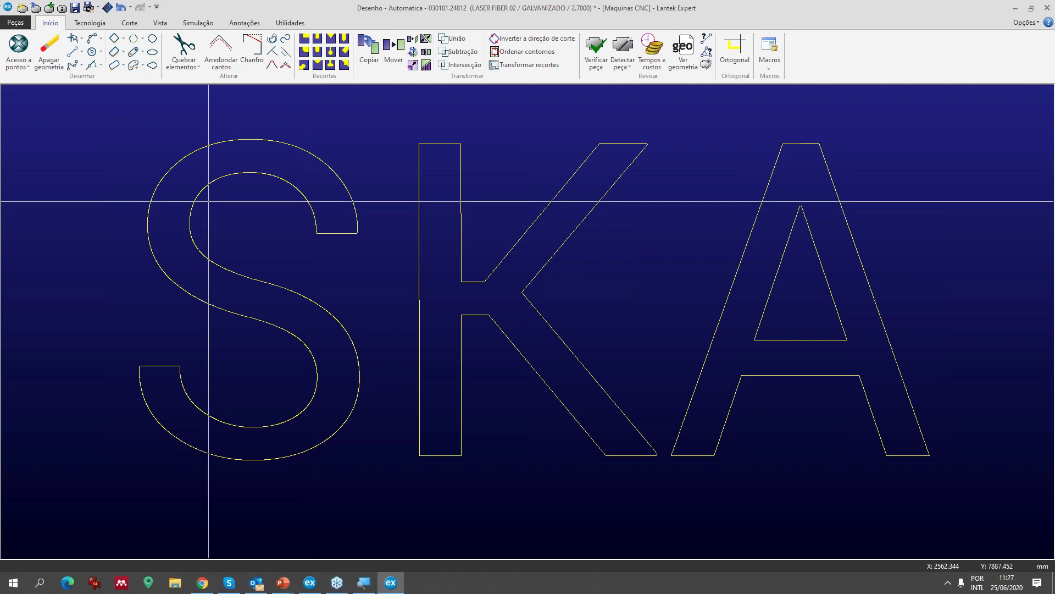
# - Smooth the enlarged SKA contours with the Suavizar adjustment, using 0 minimum elements, 5000 mm maximum radius and 0.5 mm tolerance
pyautogui.click(286, 43)
pyautogui.click(267, 139)
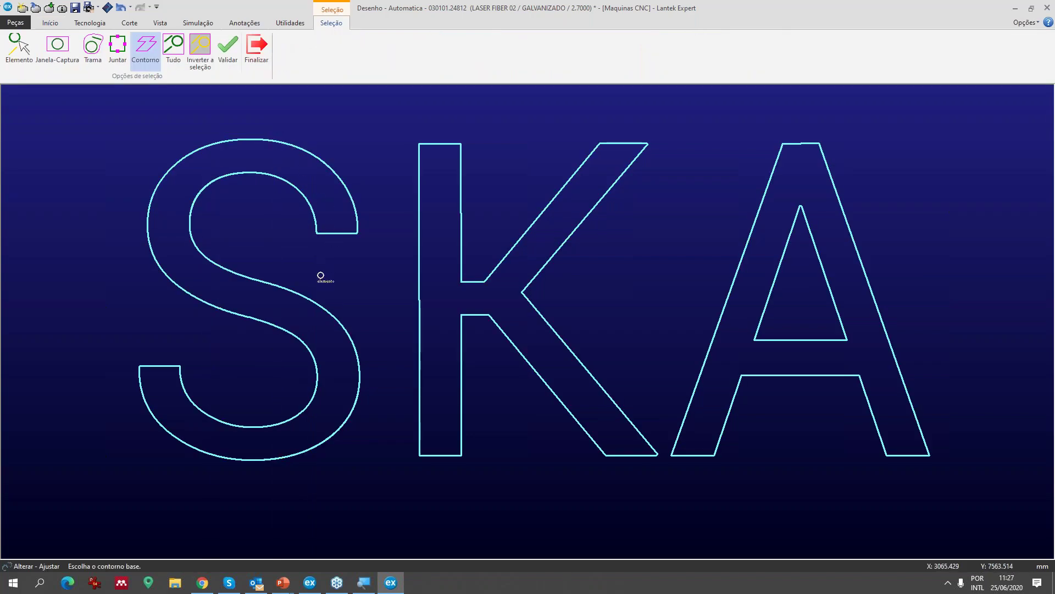
pyautogui.rightClick(321, 275)
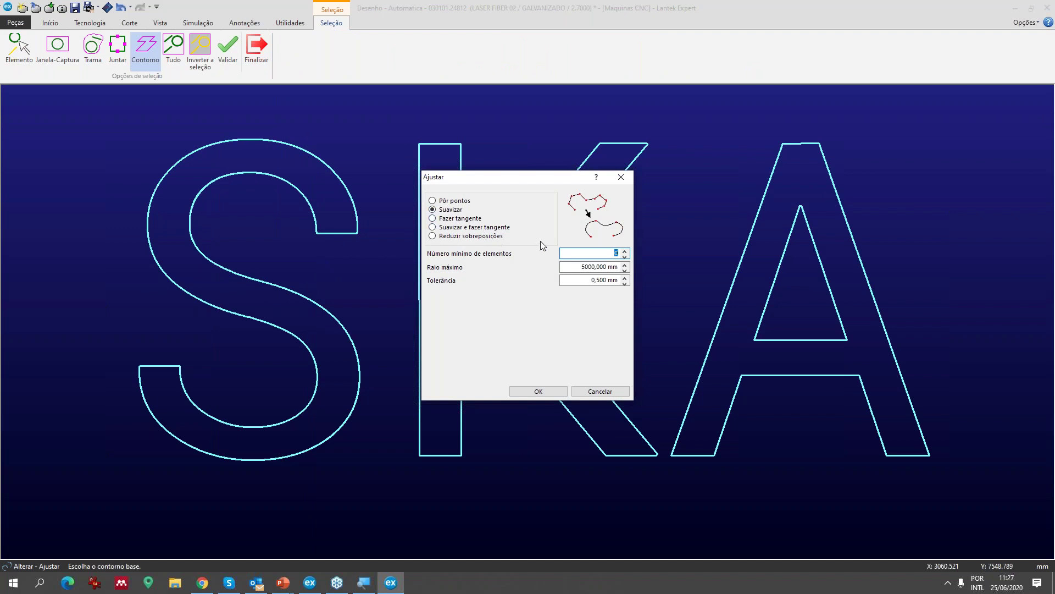
pyautogui.click(530, 388)
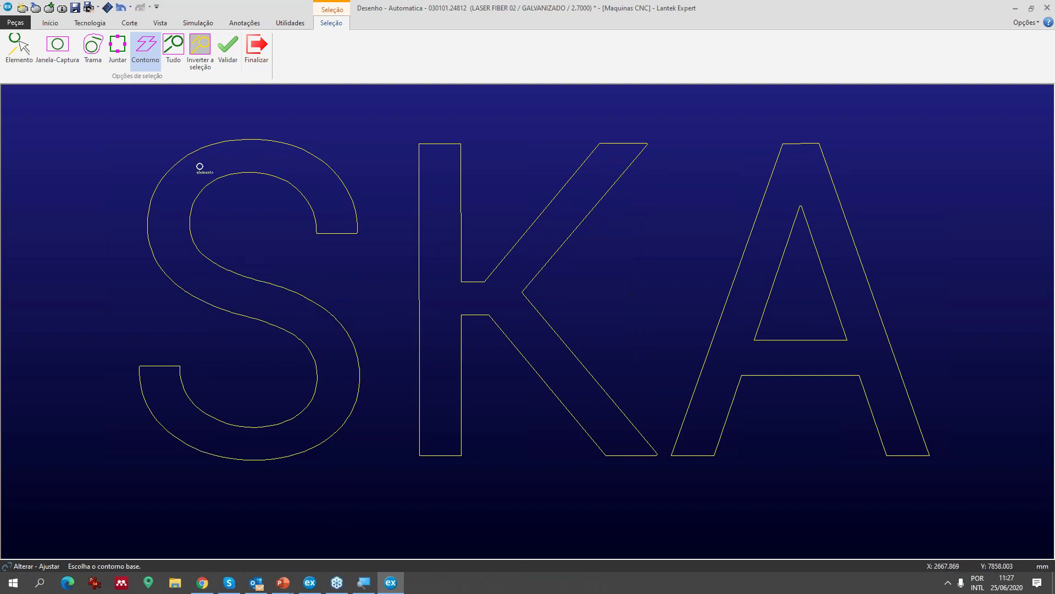
# - Compare the S's middle curve without and with the smoothing, checking element lengths and letter shape, and leave the adjustment command
pyautogui.hotkey('ctrl', 'z')
pyautogui.scroll(5, 527, 328)
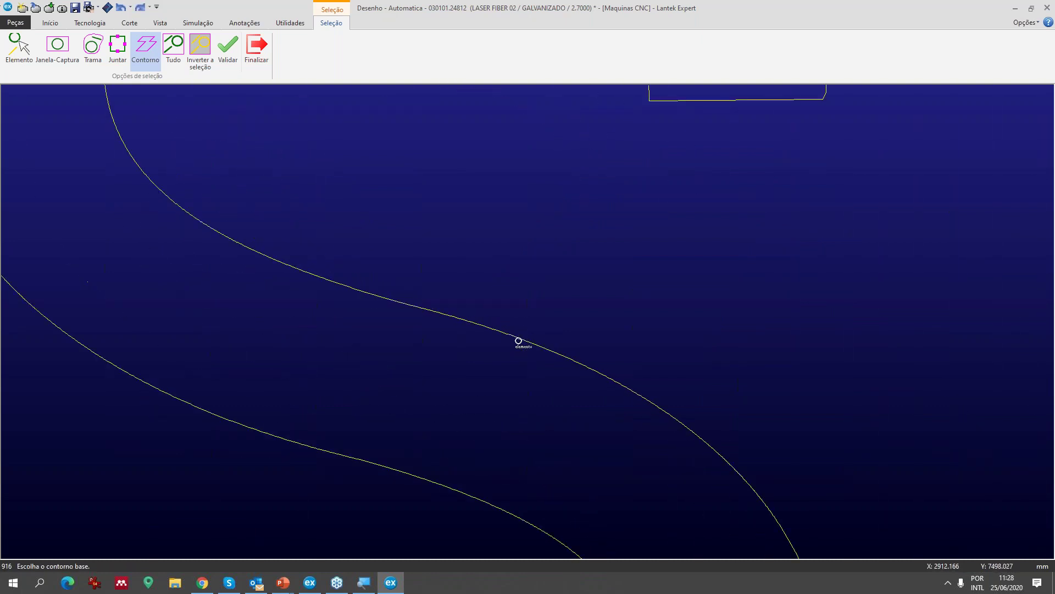
pyautogui.scroll(3, 499, 334)
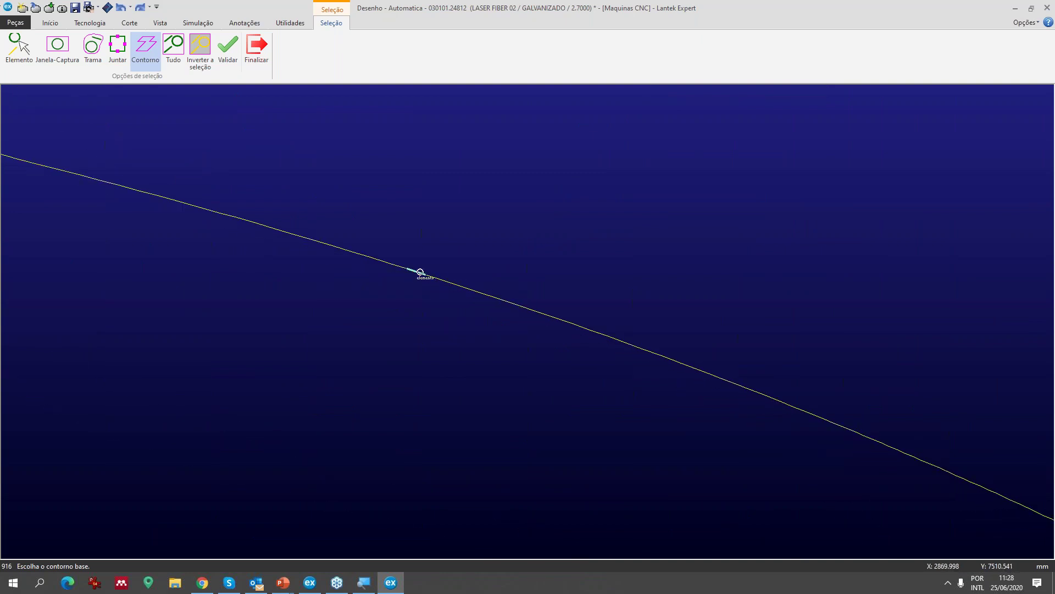
pyautogui.click(443, 279)
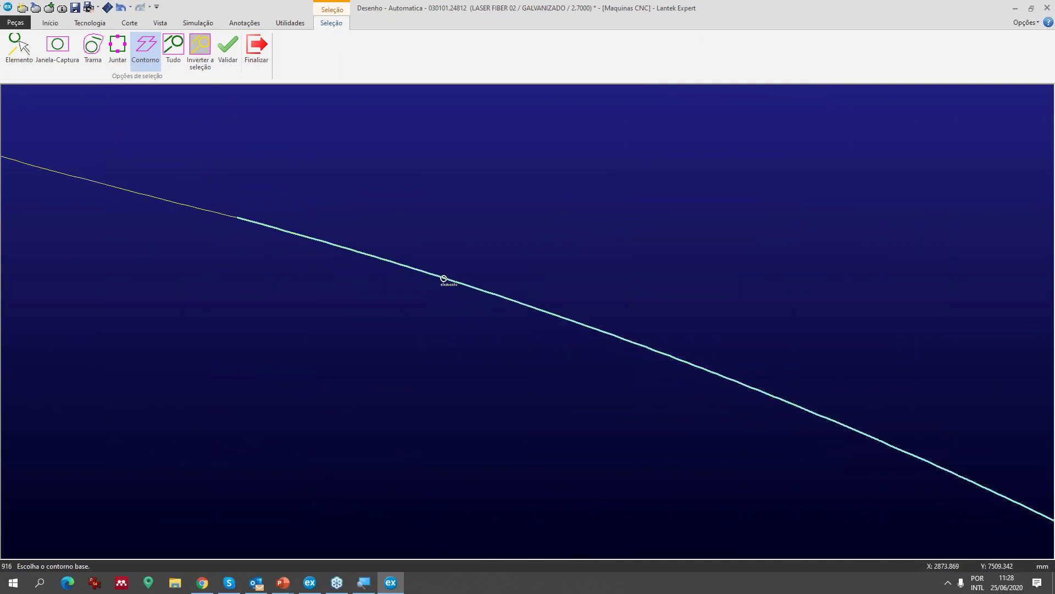
pyautogui.scroll(-5, 452, 281)
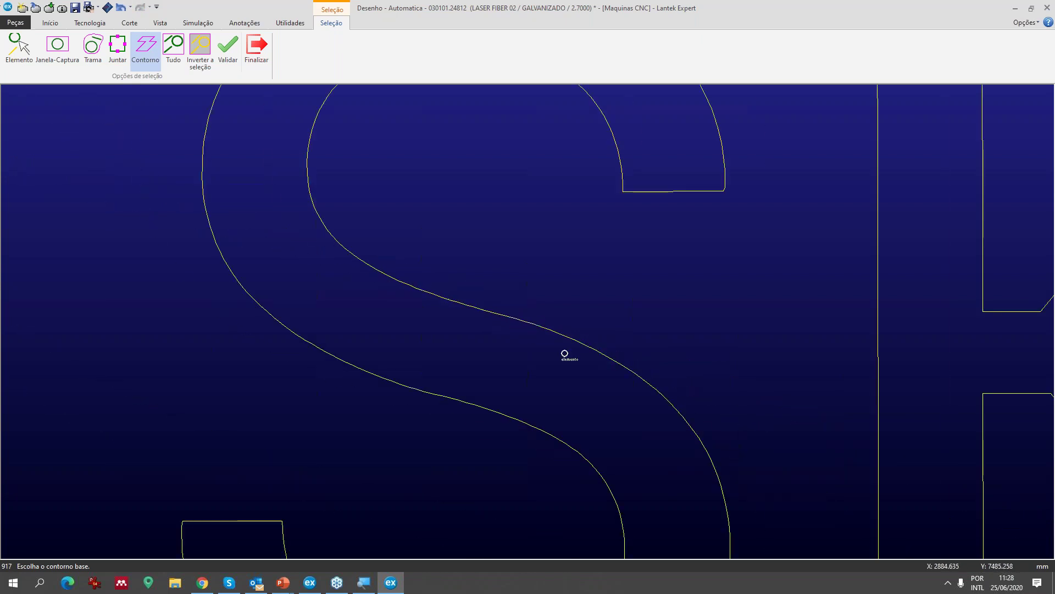
pyautogui.scroll(-5, 530, 326)
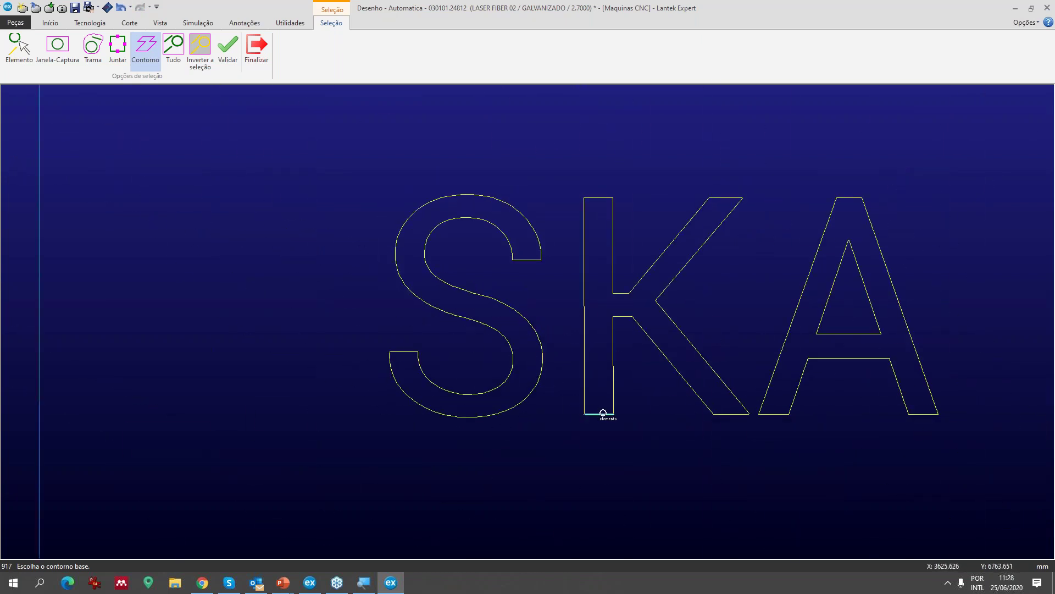
pyautogui.moveTo(550, 463); pyautogui.dragTo(424, 469, button='middle')
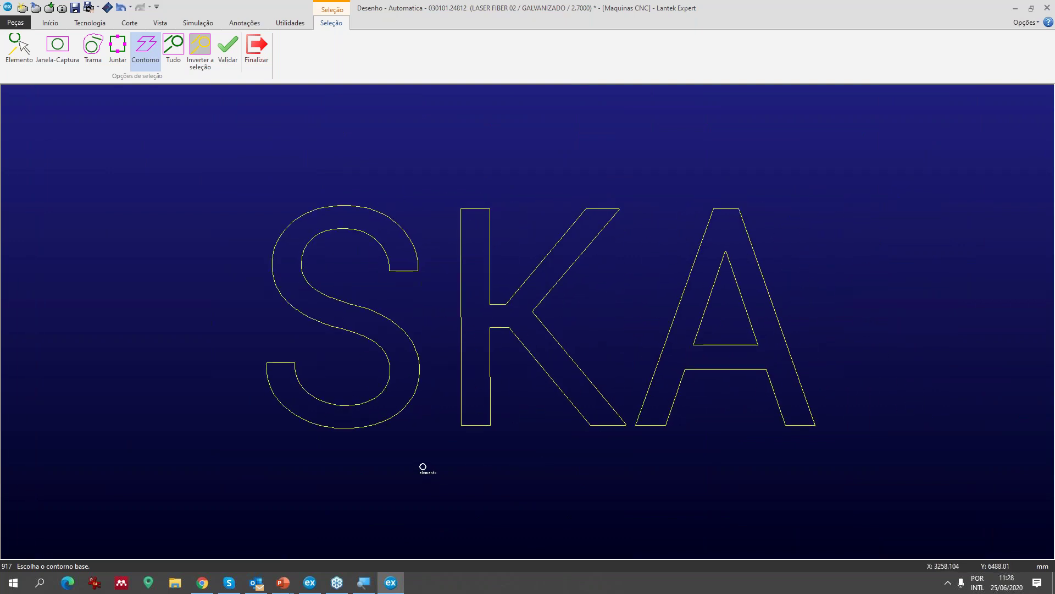
pyautogui.scroll(-3, 532, 323)
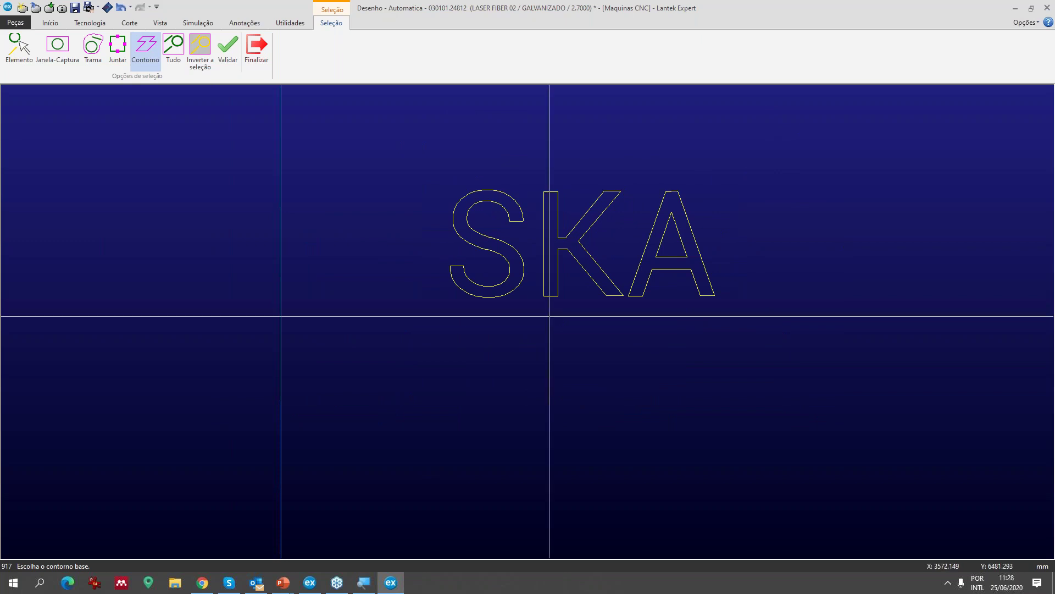
pyautogui.scroll(-3, 528, 319)
pyautogui.press('Escape')
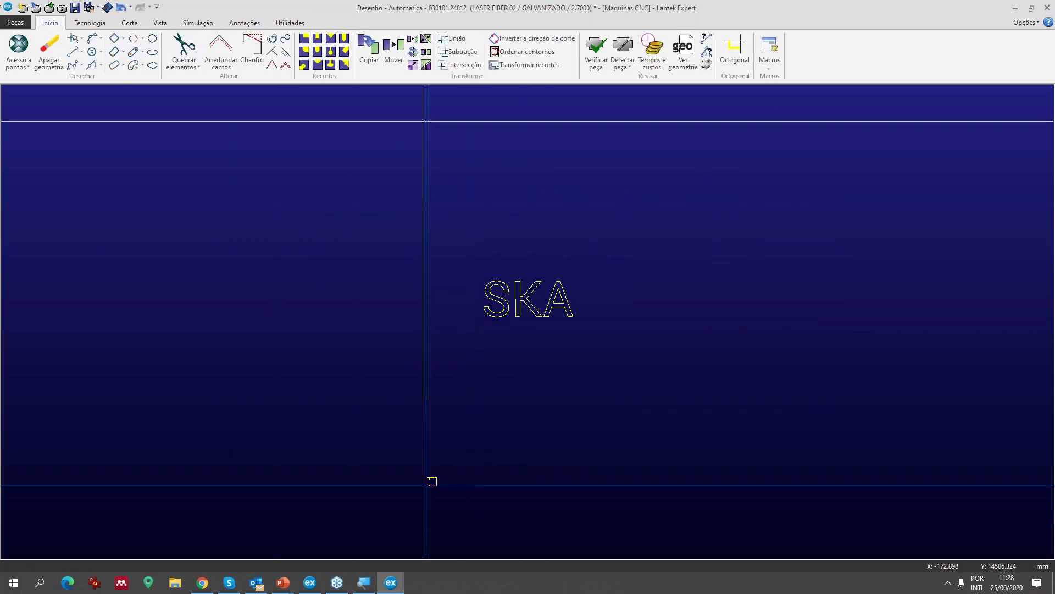
# - Scale the smoothed SKA lettering back to its original size about the same upper-left corner of the lower slot
pyautogui.click(412, 65)
pyautogui.moveTo(460, 266); pyautogui.dragTo(607, 341)
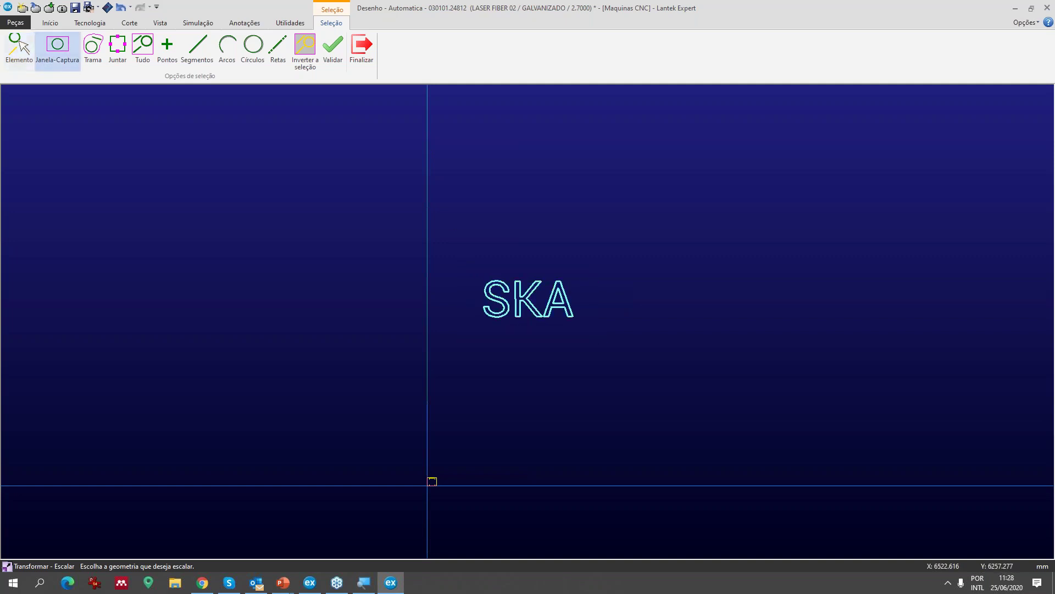
pyautogui.click(334, 64)
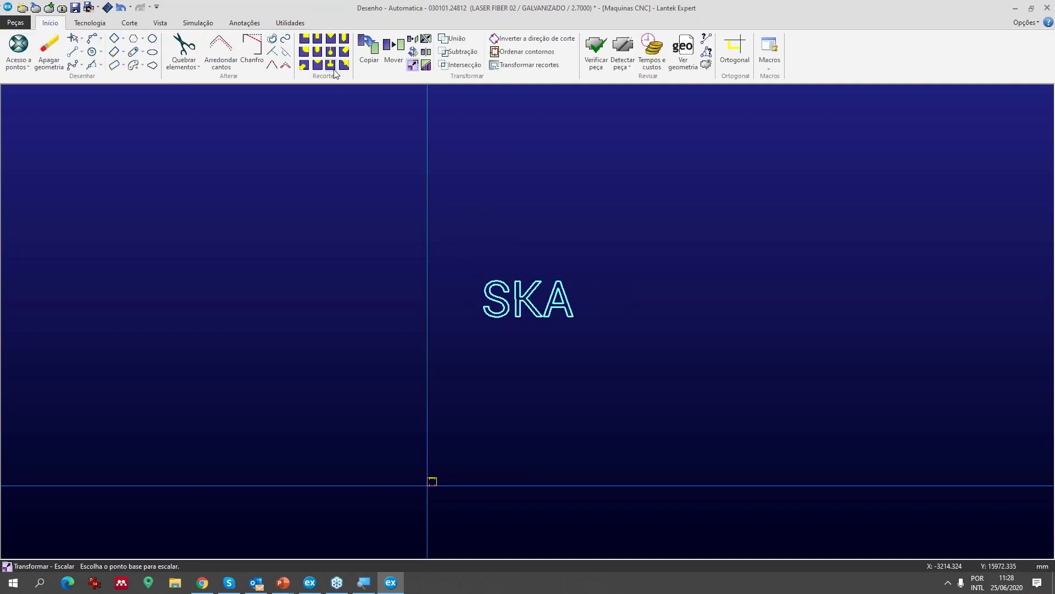
pyautogui.scroll(5, 430, 485)
pyautogui.scroll(10, 528, 321)
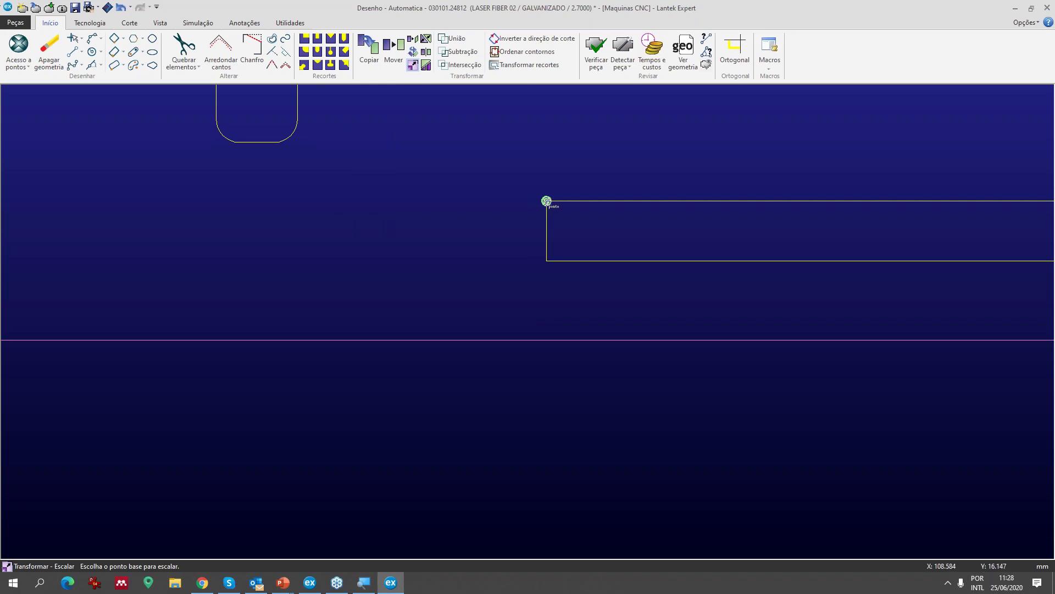
pyautogui.click(547, 200)
pyautogui.click(563, 283)
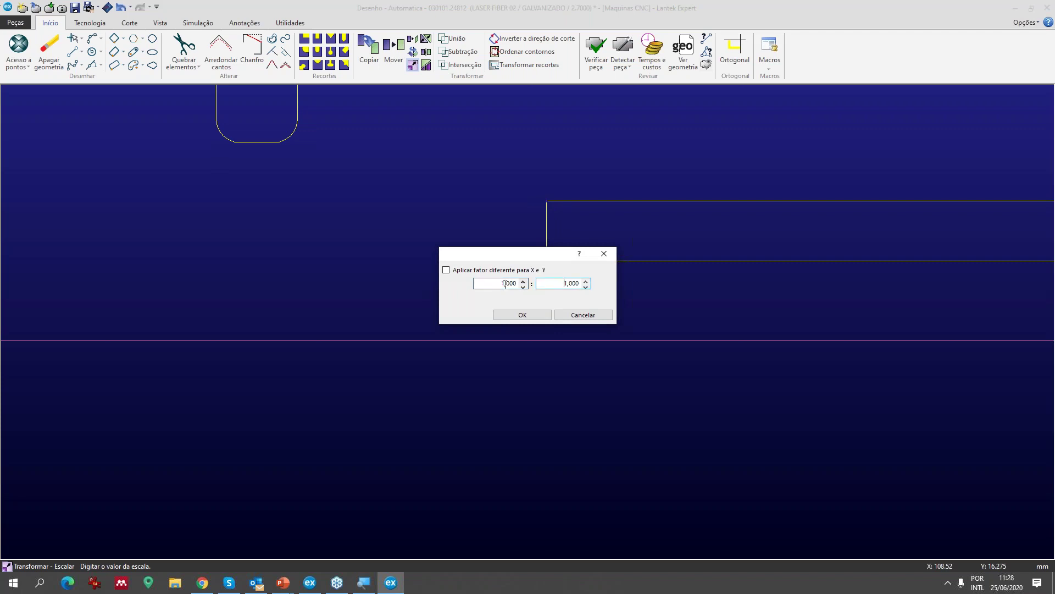
pyautogui.write('0')
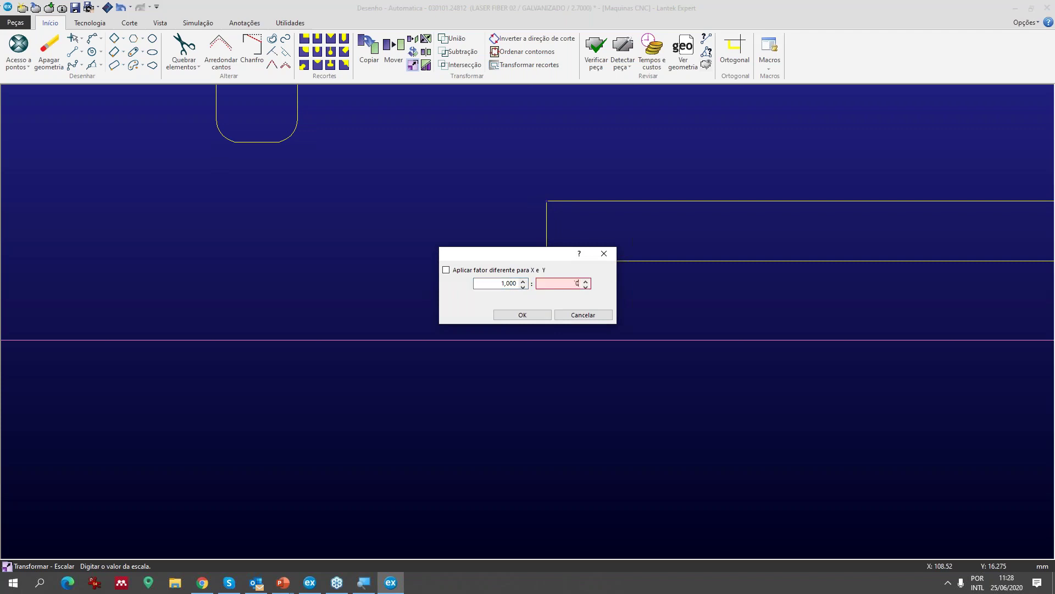
pyautogui.press('BackSpace')
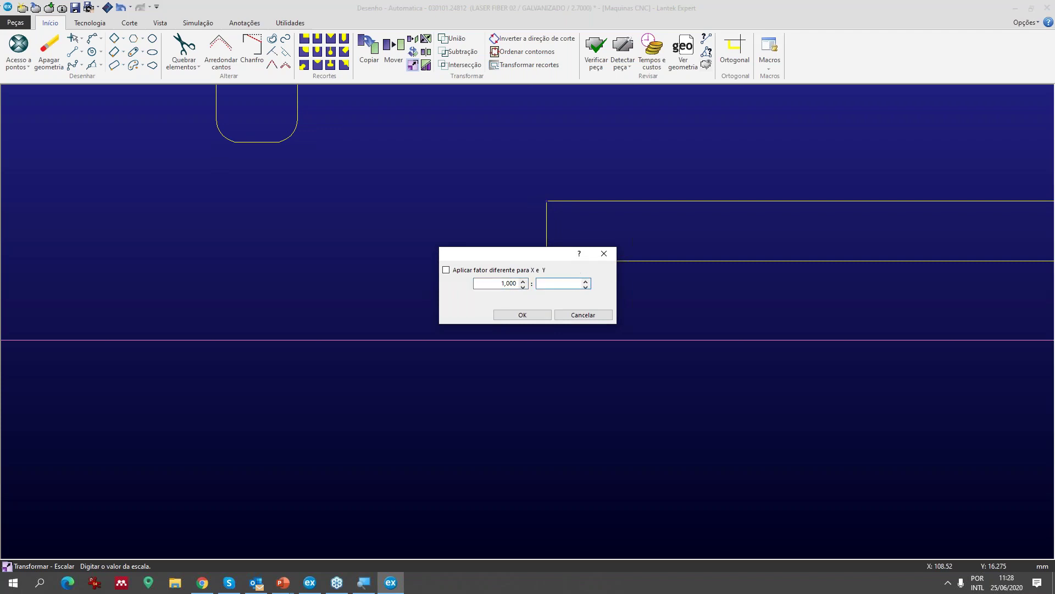
pyautogui.click(522, 314)
# - Examine the element lengths along the S curves of the reduced lettering and its place on the plate, using the erase-geometry selection
pyautogui.scroll(-5, 527, 321)
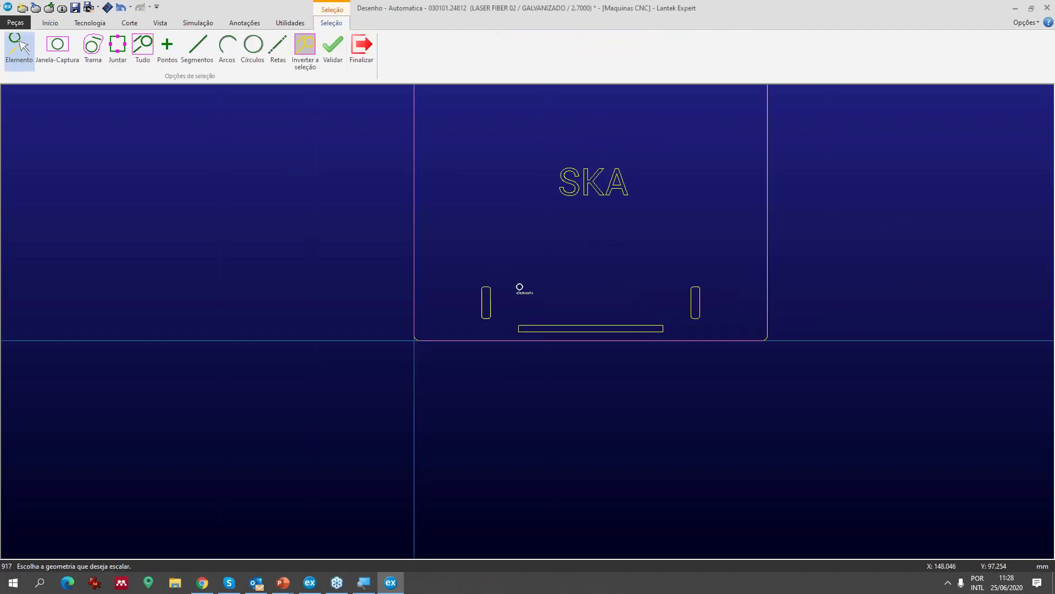
pyautogui.scroll(5, 528, 323)
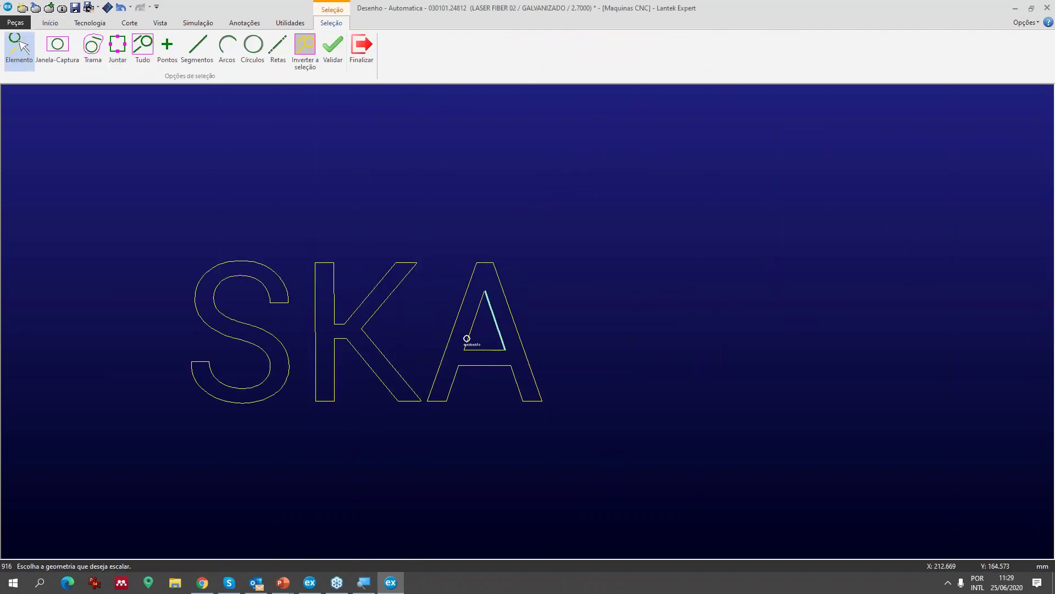
pyautogui.press('Escape')
pyautogui.click(49, 43)
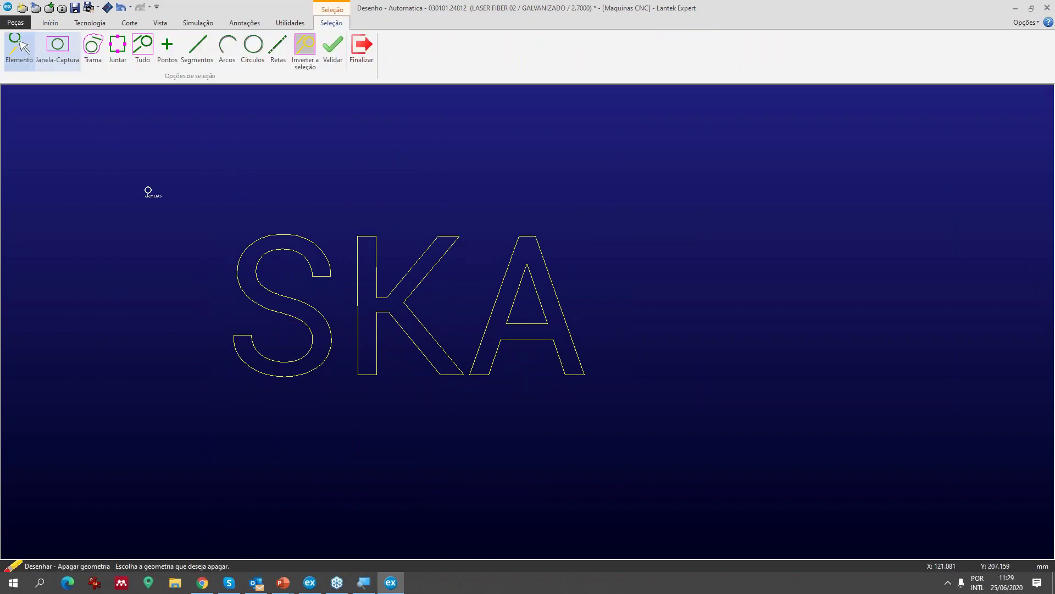
pyautogui.scroll(3, 528, 322)
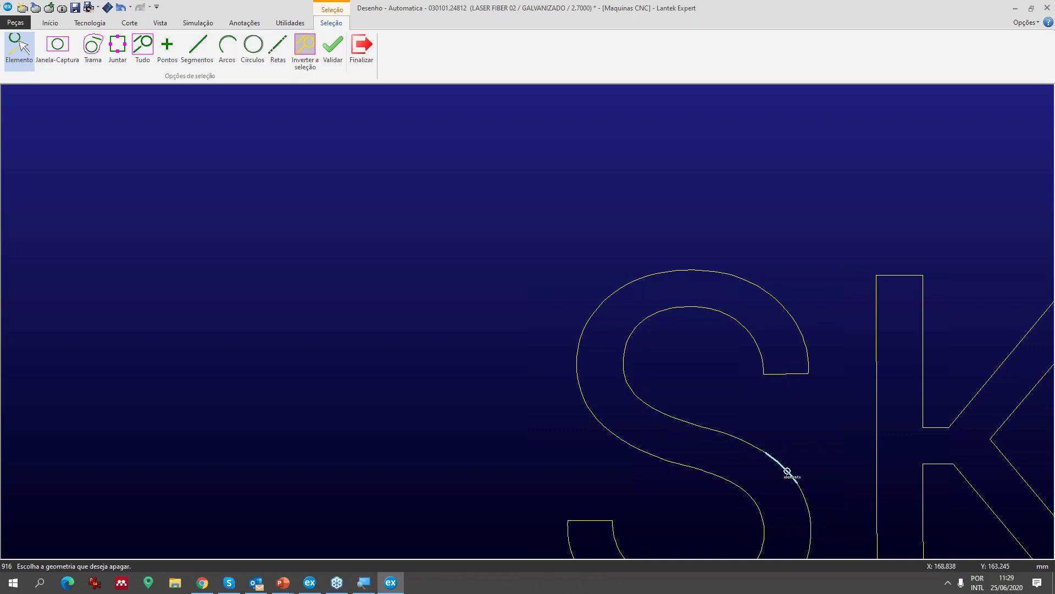
pyautogui.scroll(-2, 803, 495)
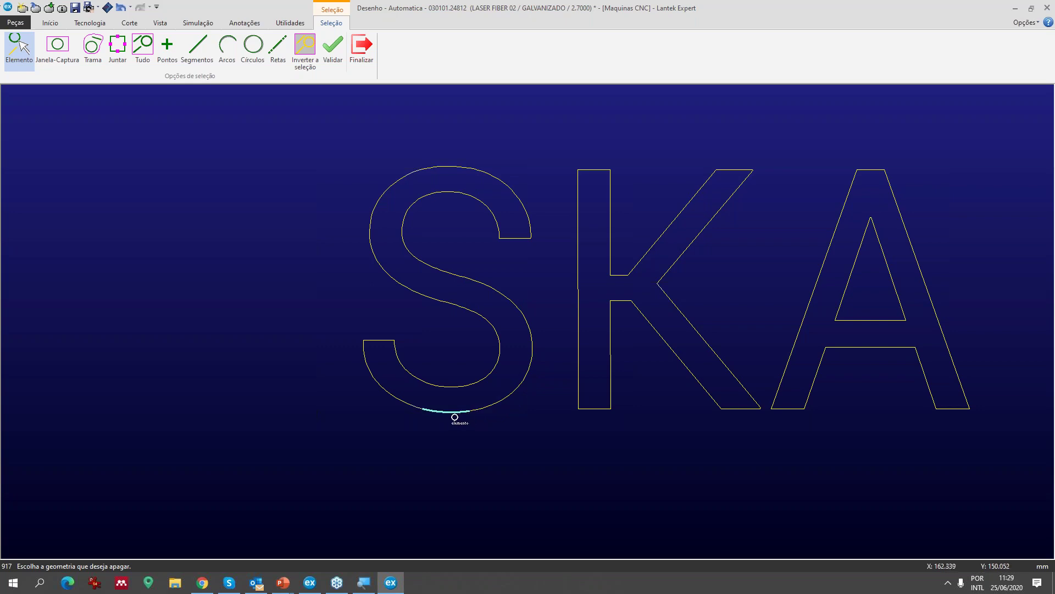
pyautogui.scroll(-1, 536, 314)
pyautogui.scroll(-3, 537, 314)
pyautogui.scroll(-2, 530, 323)
# - Save the plate with the smoothed SKA lettering, continuing although the figure is used in another job, and close its drawing
pyautogui.scroll(1, 523, 335)
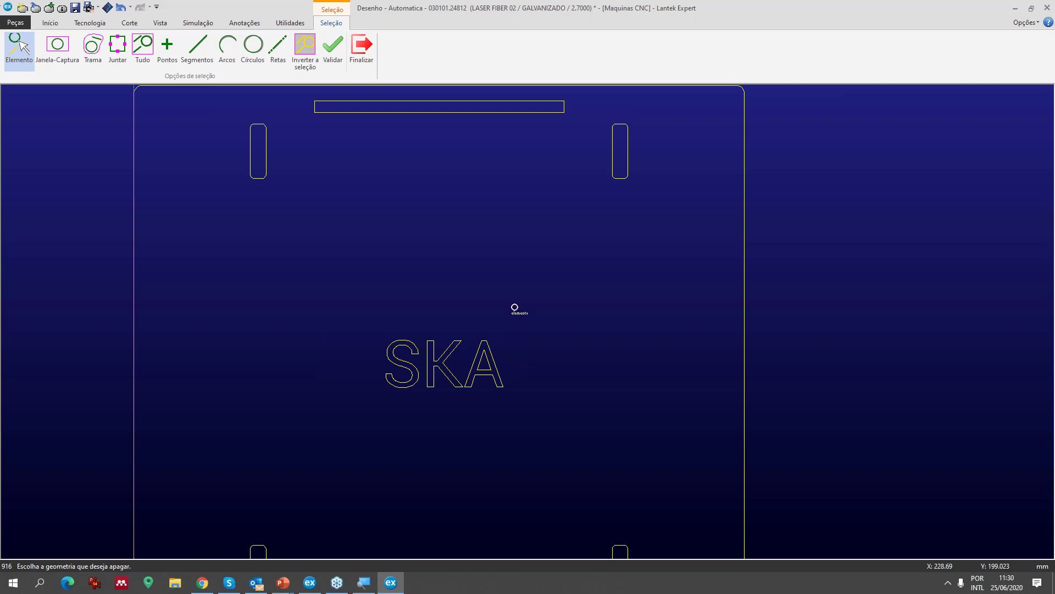
pyautogui.scroll(-2, 519, 318)
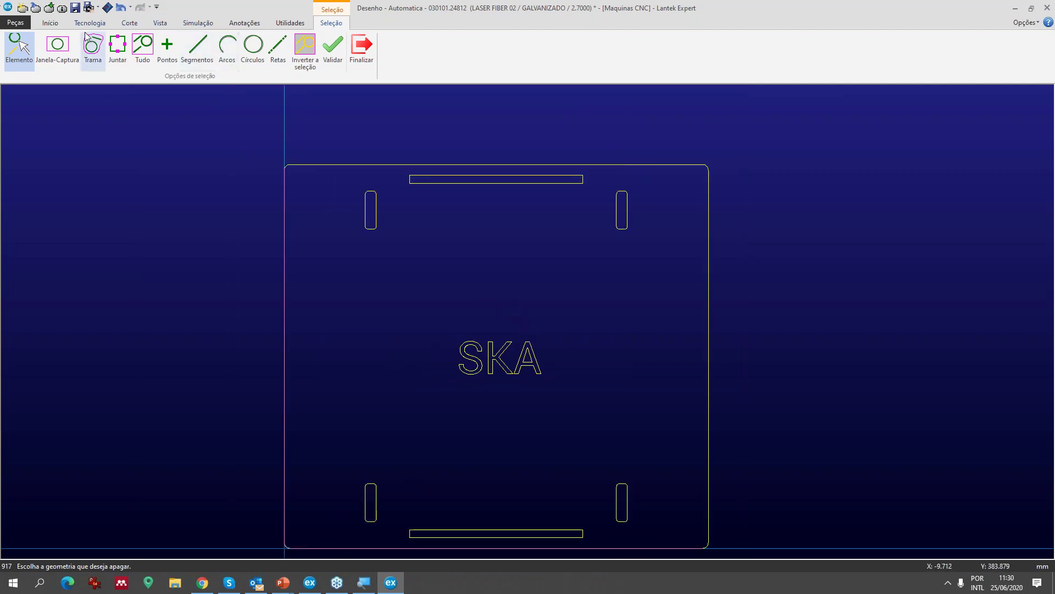
pyautogui.click(73, 9)
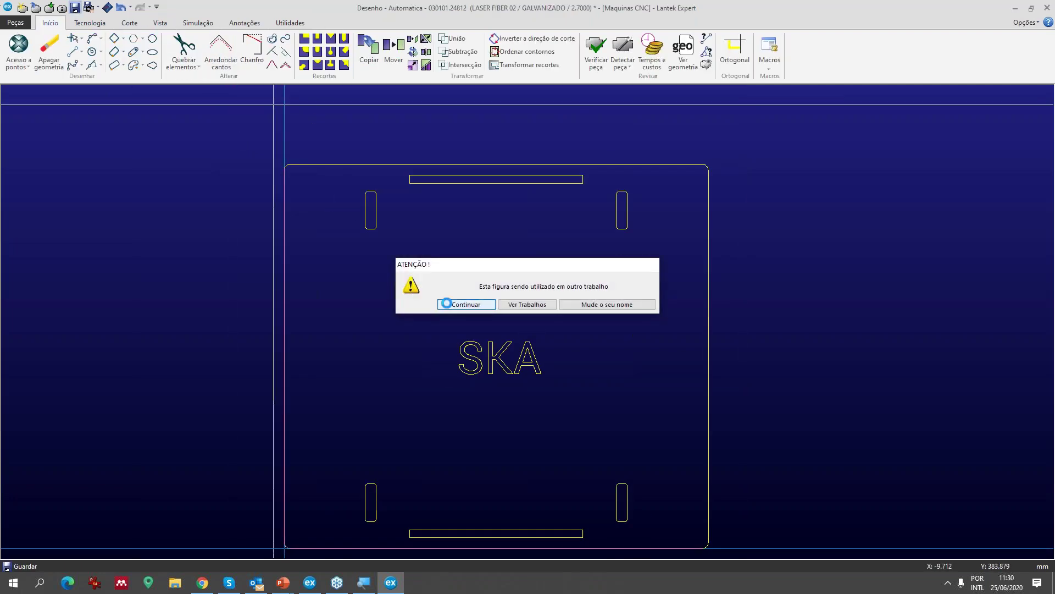
pyautogui.click(449, 368)
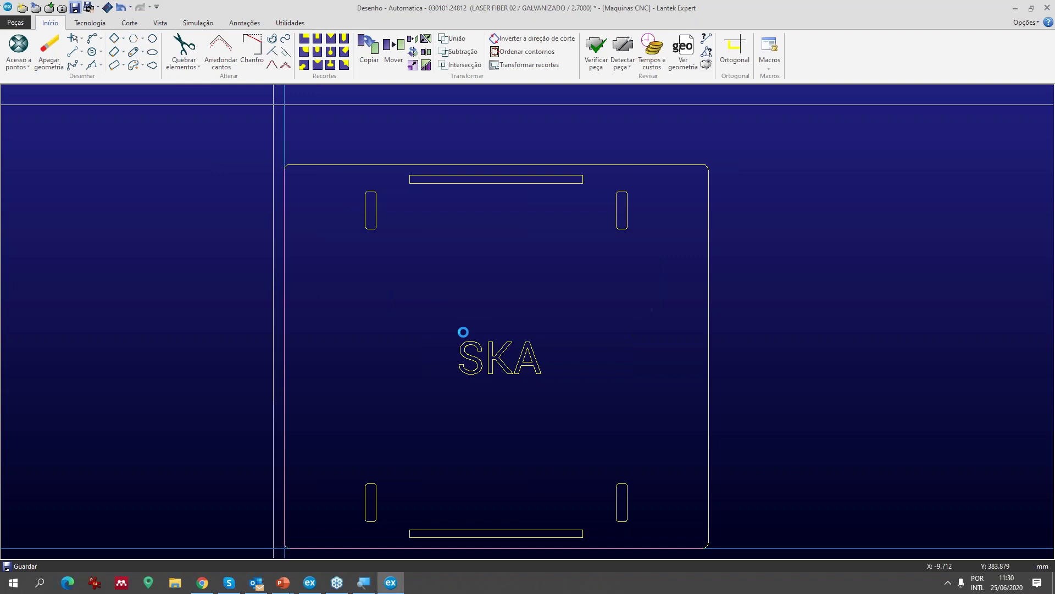
pyautogui.click(1047, 9)
# - Import LATERAL.pdf from the PDF samples folder into the Automatica job and dismiss the import report
pyautogui.click(186, 160)
pyautogui.click(184, 139)
pyautogui.moveTo(167, 134)
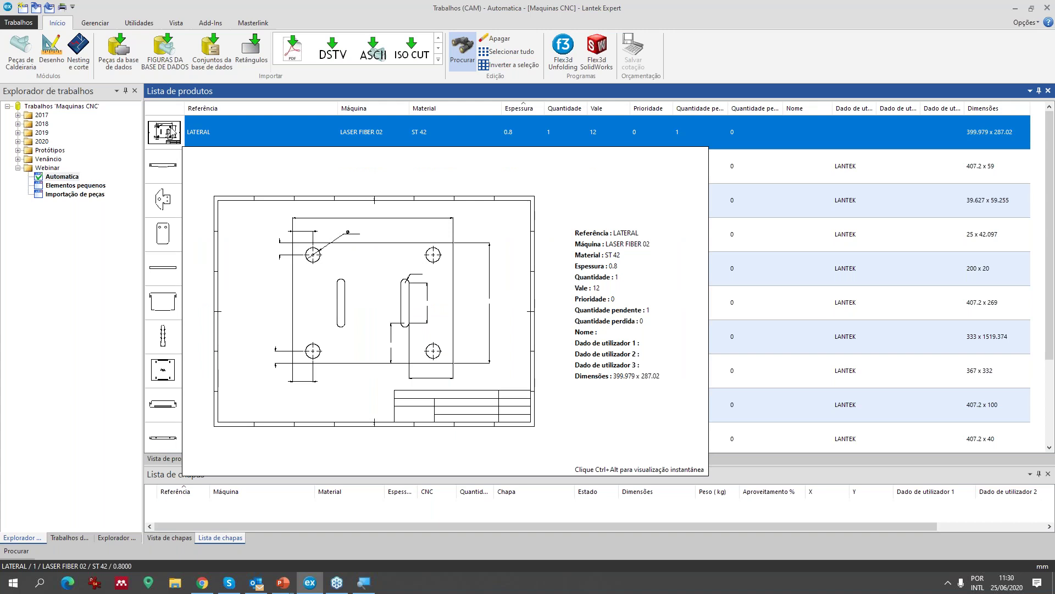
pyautogui.click(292, 48)
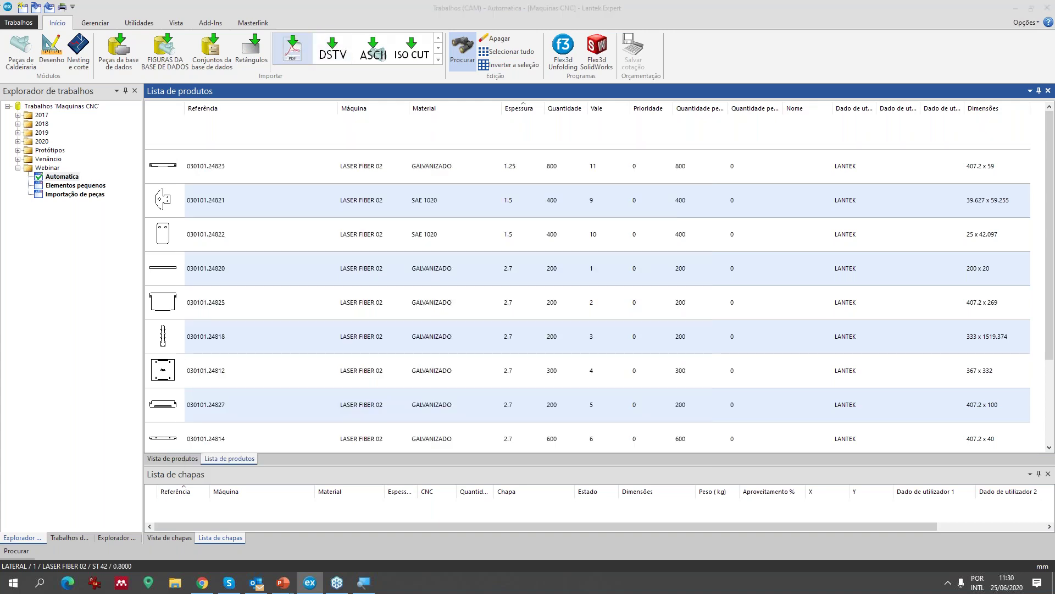
pyautogui.scroll(-13, 394, 365)
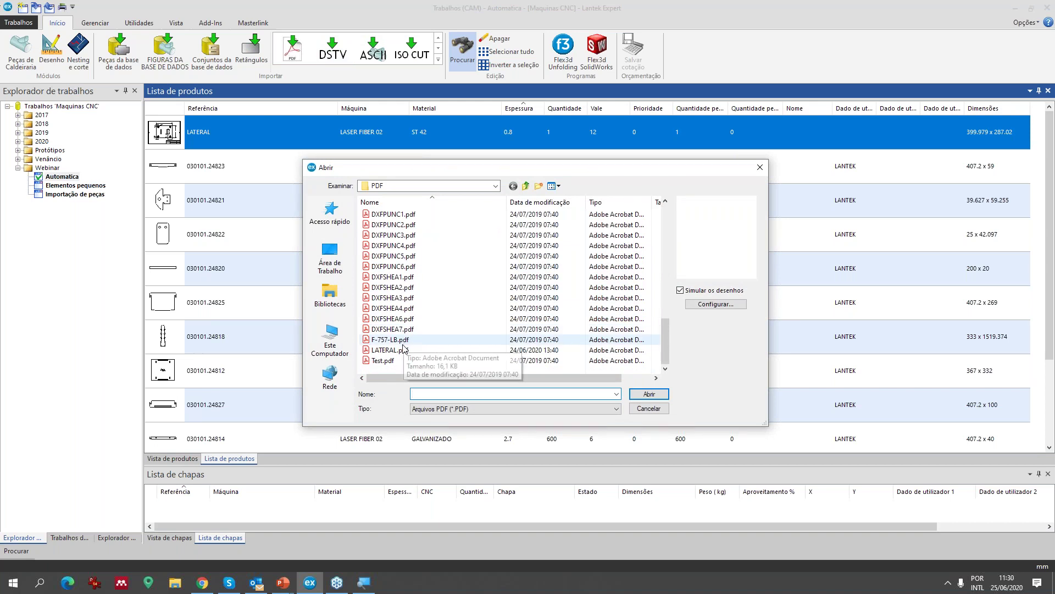
pyautogui.click(391, 351)
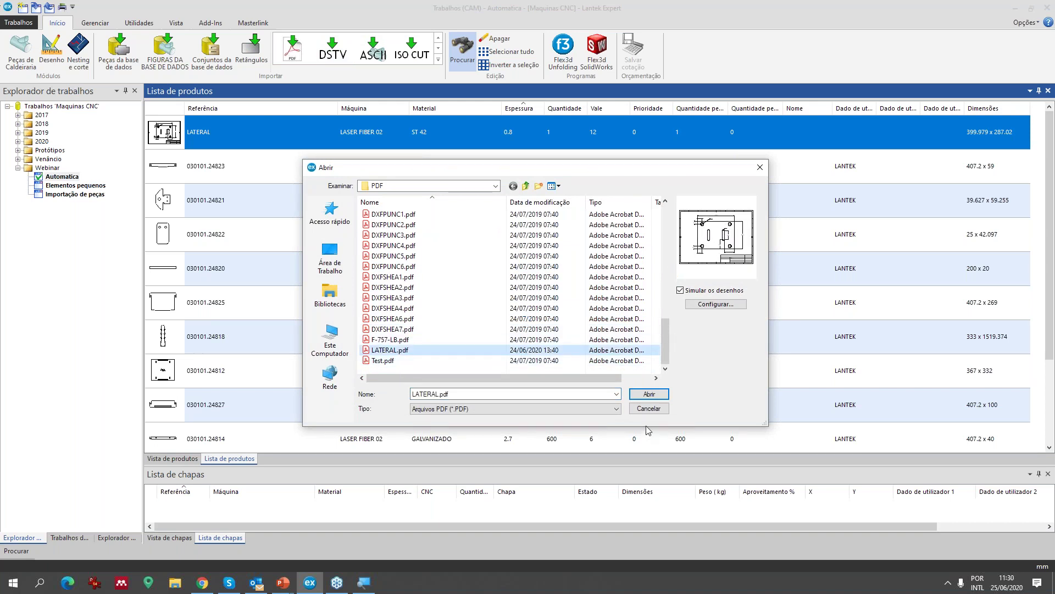
pyautogui.click(649, 394)
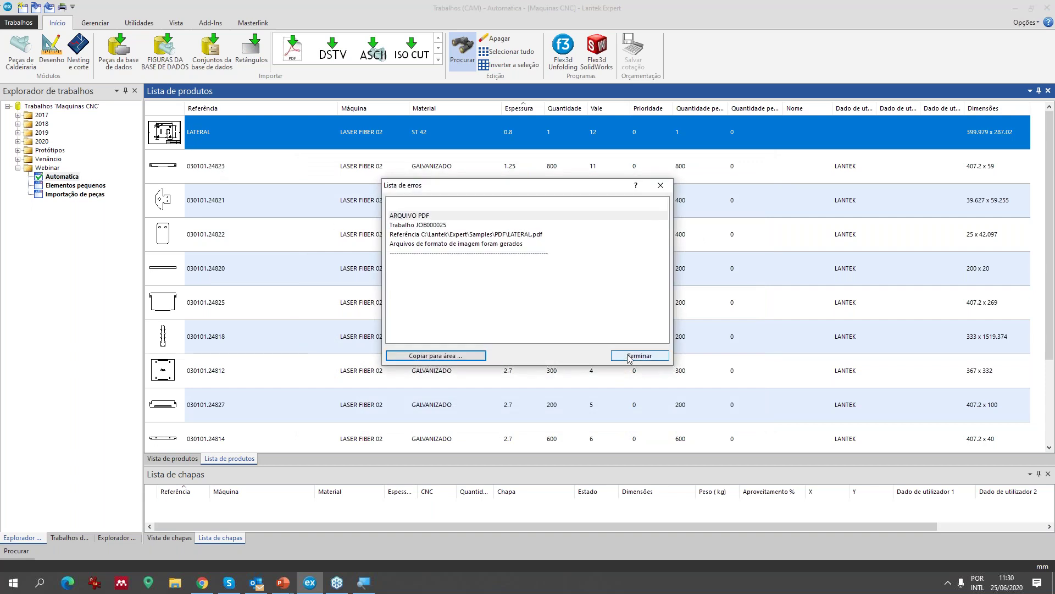
pyautogui.click(640, 363)
# - Open the imported LATERAL part for drawing and inspect its plate geometry, dimensions and sheet frame
pyautogui.click(206, 160)
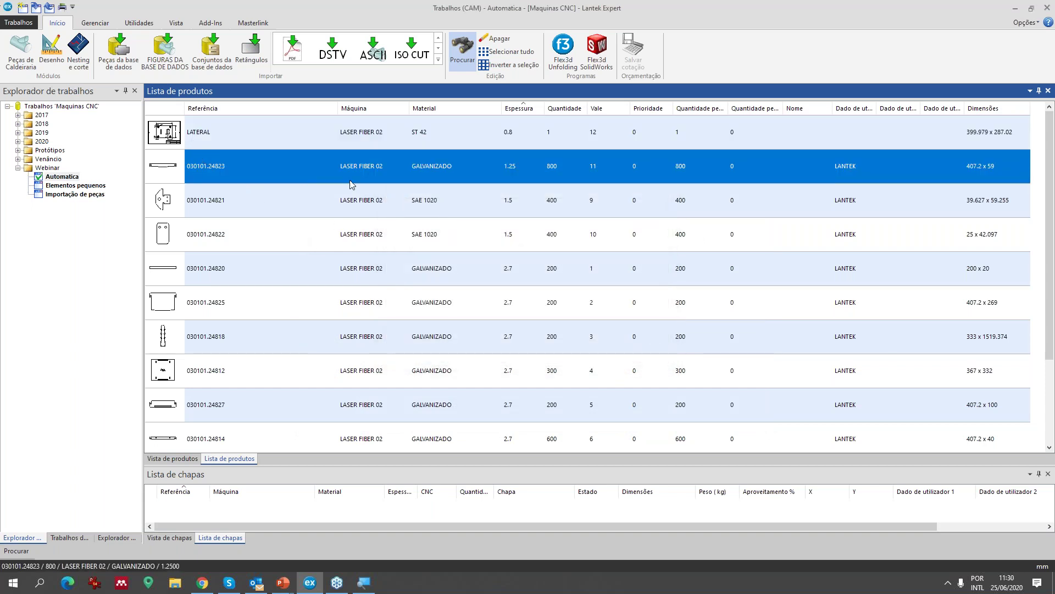
pyautogui.click(213, 138)
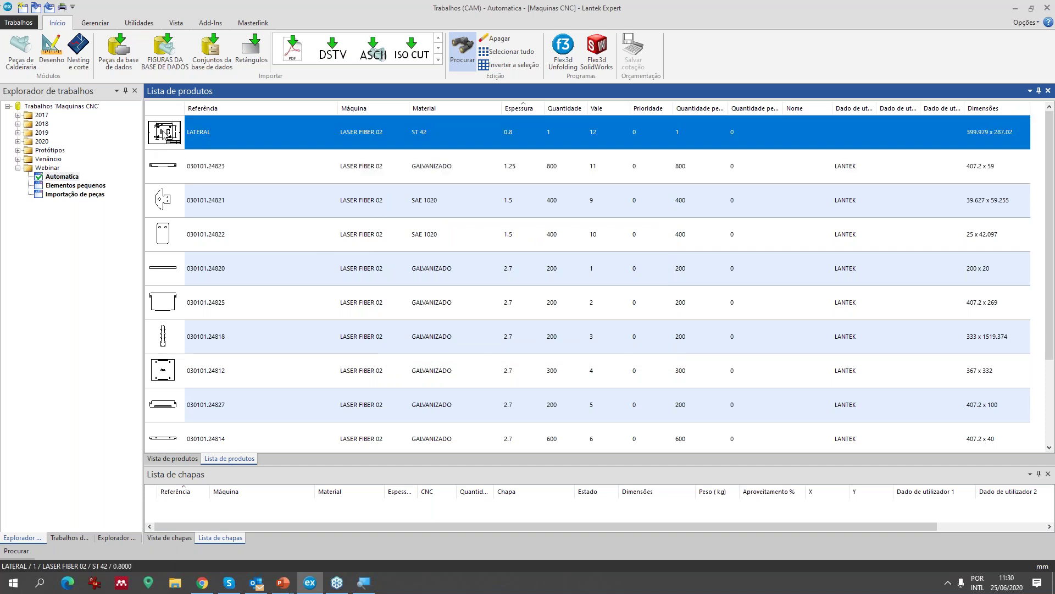
pyautogui.doubleClick(168, 133)
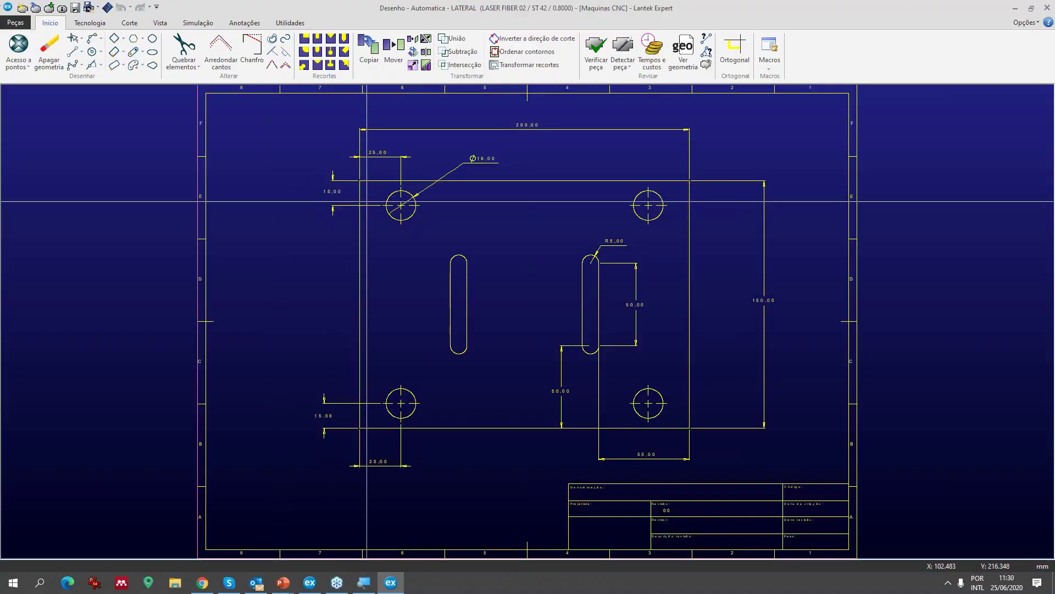
pyautogui.scroll(6, 506, 322)
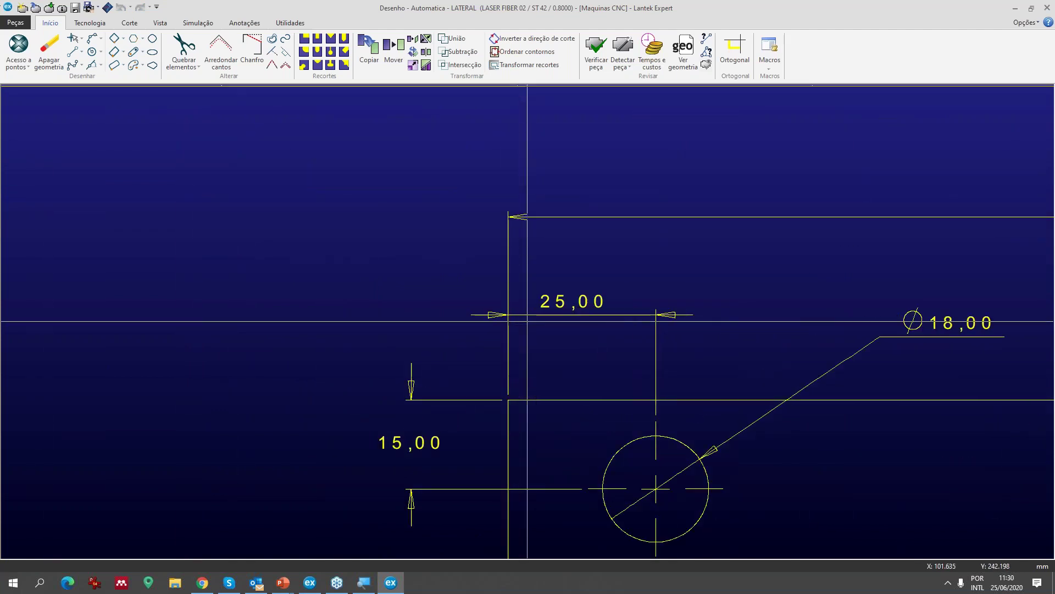
pyautogui.scroll(-7, 544, 334)
pyautogui.moveTo(544, 334)
pyautogui.mouseDown(button='middle')
pyautogui.moveTo(484, 282)
pyautogui.moveTo(467, 323)
pyautogui.moveTo(365, 251)
pyautogui.mouseUp(button='middle')
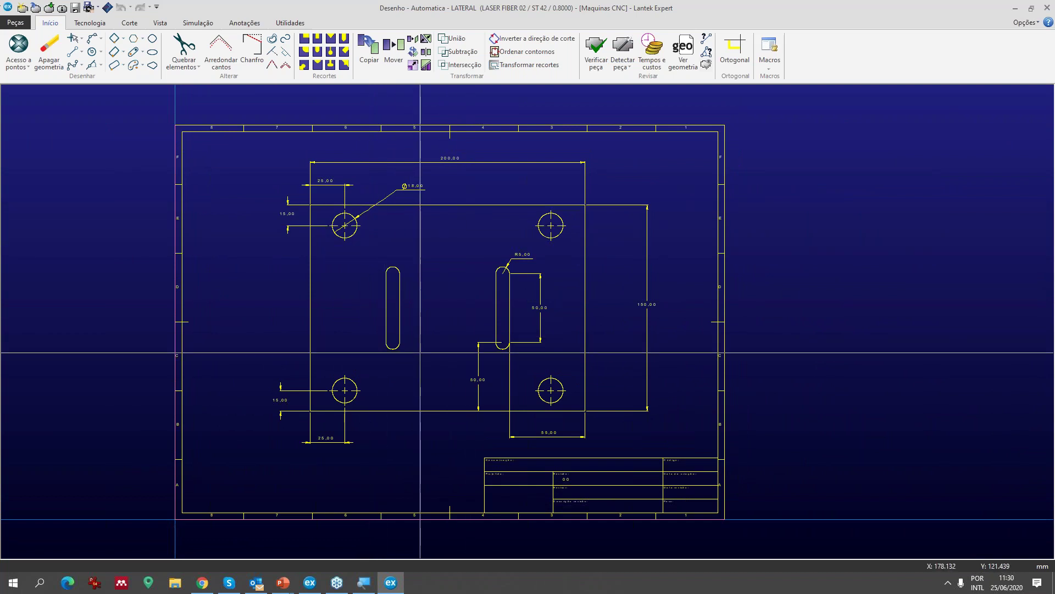
# - Erase the sheet frame, the title block and the outer dimensions above and right of the LATERAL plate
pyautogui.click(49, 61)
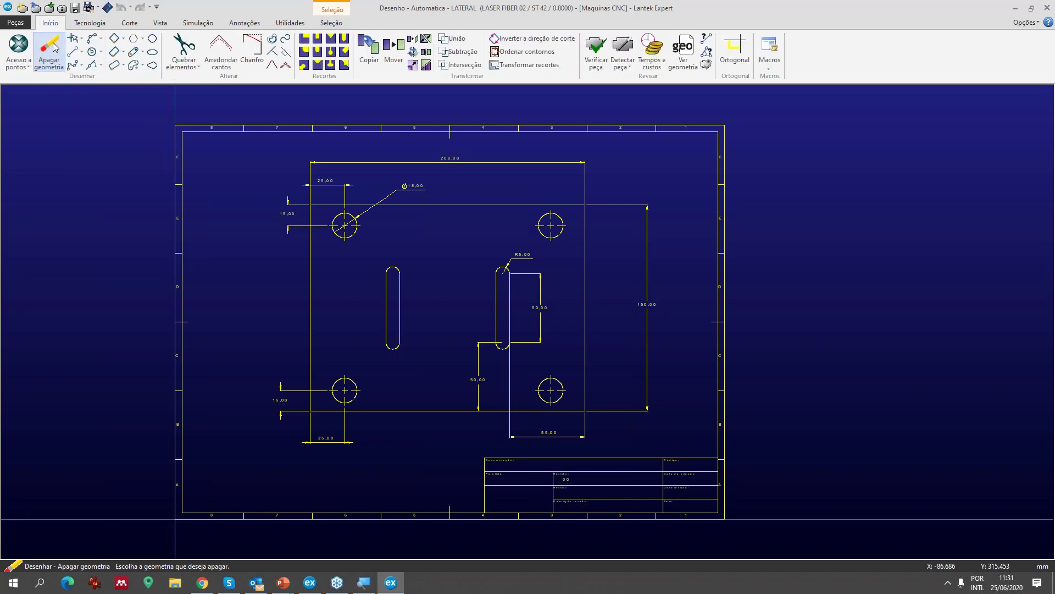
pyautogui.moveTo(134, 153); pyautogui.dragTo(272, 544)
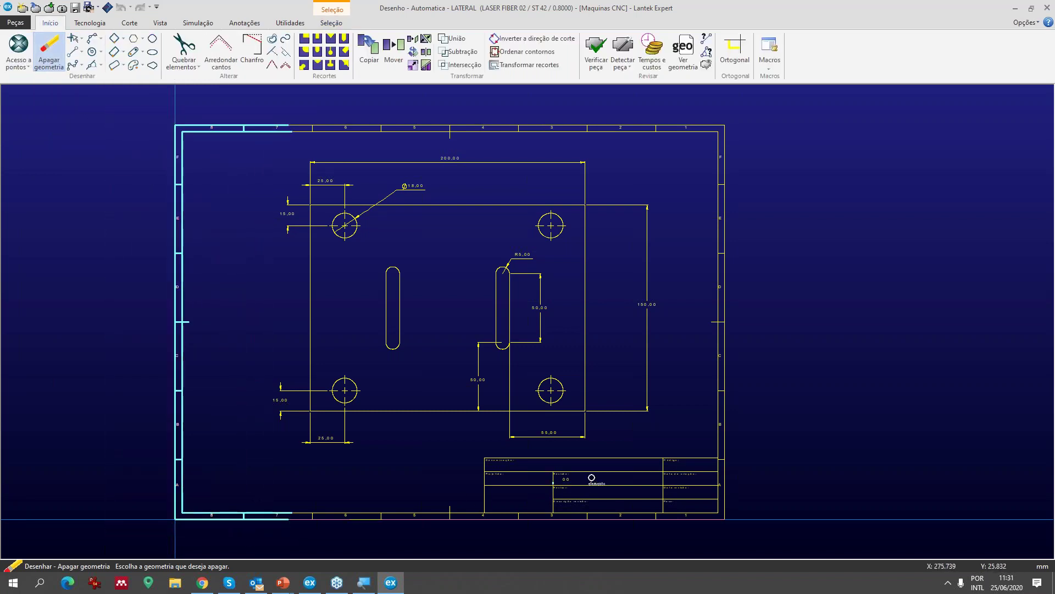
pyautogui.moveTo(836, 438)
pyautogui.mouseDown()
pyautogui.moveTo(768, 537)
pyautogui.moveTo(648, 539)
pyautogui.moveTo(514, 299)
pyautogui.moveTo(519, 321)
pyautogui.moveTo(436, 292)
pyautogui.moveTo(681, 346)
pyautogui.moveTo(867, 439)
pyautogui.moveTo(935, 431)
pyautogui.moveTo(924, 333)
pyautogui.moveTo(749, 387)
pyautogui.moveTo(796, 406)
pyautogui.moveTo(520, 324)
pyautogui.moveTo(575, 337)
pyautogui.moveTo(354, 393)
pyautogui.moveTo(313, 394)
pyautogui.mouseUp()
pyautogui.scroll(5, 648, 539)
pyautogui.scroll(-4, 591, 319)
pyautogui.scroll(-5, 797, 405)
pyautogui.moveTo(663, 120); pyautogui.dragTo(551, 390)
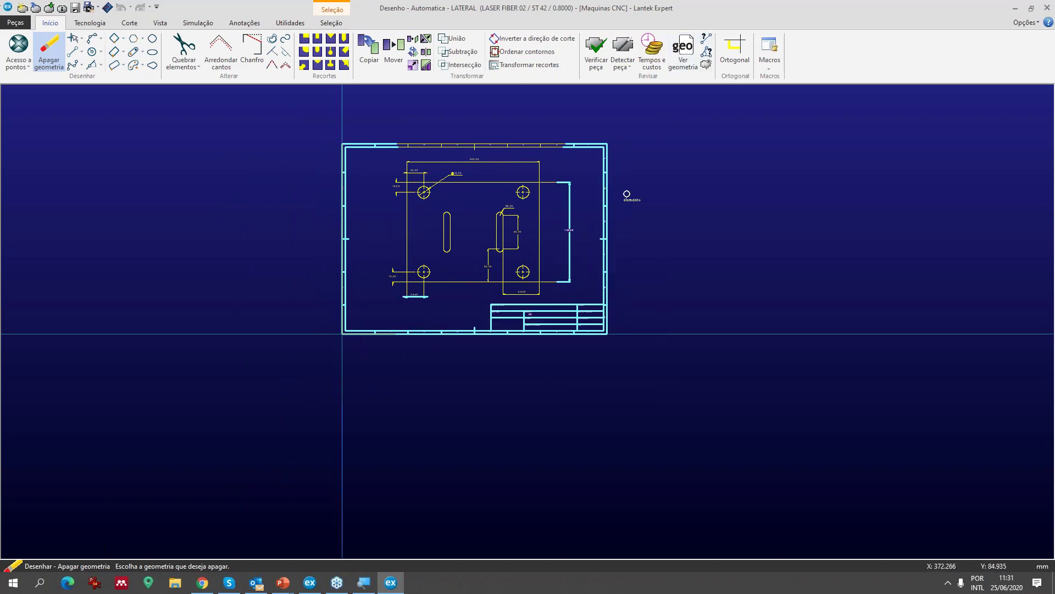
pyautogui.moveTo(638, 121); pyautogui.dragTo(531, 323)
pyautogui.scroll(3, 330, 170)
pyautogui.scroll(1, 521, 326)
pyautogui.press('Return')
# - Erase the vertical dimension arrows and texts at the left side of the LATERAL plate
pyautogui.scroll(-1, 532, 322)
pyautogui.scroll(5, 517, 297)
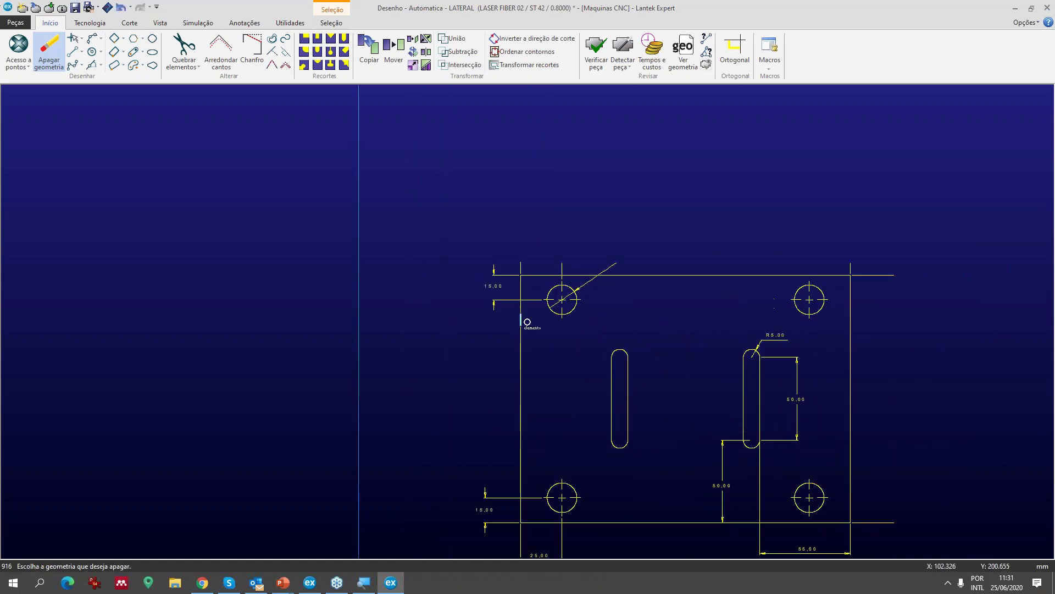
pyautogui.scroll(-2, 405, 284)
pyautogui.moveTo(404, 285); pyautogui.dragTo(575, 491)
pyautogui.scroll(1, 527, 321)
pyautogui.scroll(-2, 528, 320)
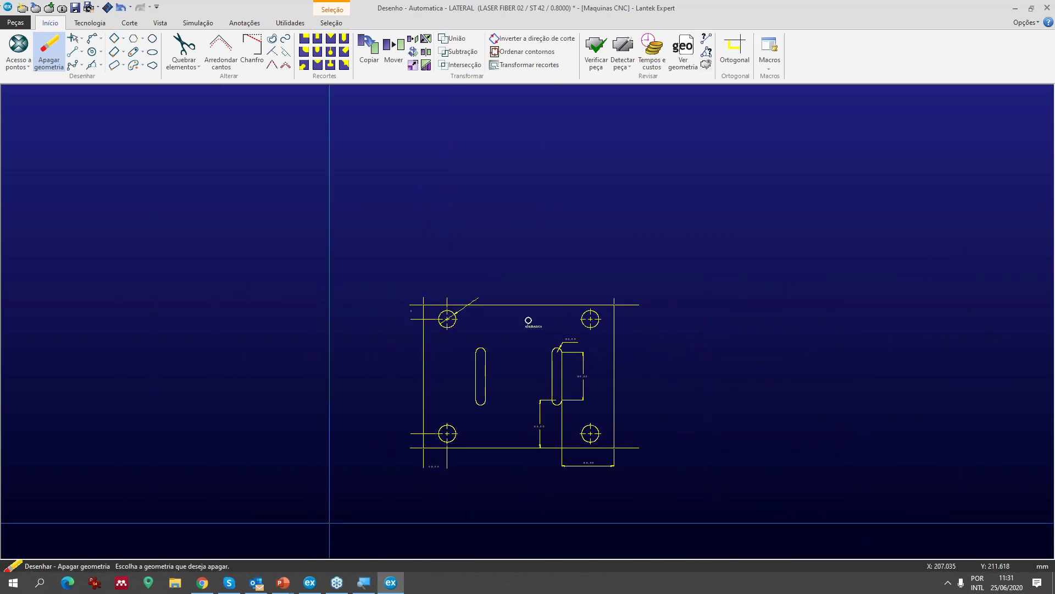
pyautogui.scroll(3, 528, 321)
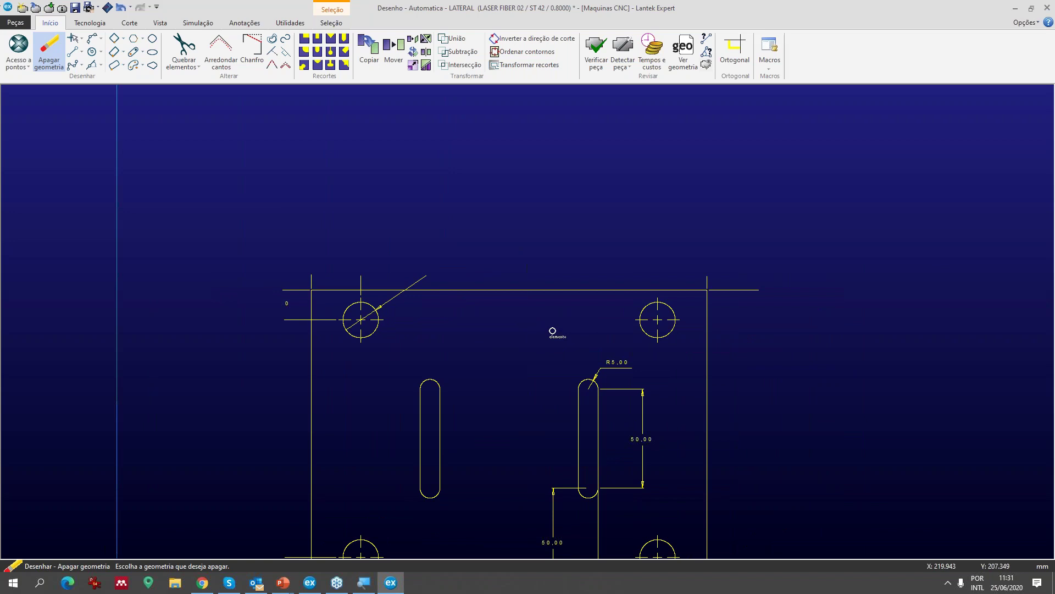
# - Dismiss the notification and undo the geometry deletions to bring back the full drawing with its frame, dimensions and title block
pyautogui.scroll(-2, 528, 321)
pyautogui.moveTo(483, 307)
pyautogui.mouseDown(button='middle')
pyautogui.moveTo(365, 263)
pyautogui.moveTo(471, 380)
pyautogui.mouseUp(button='middle')
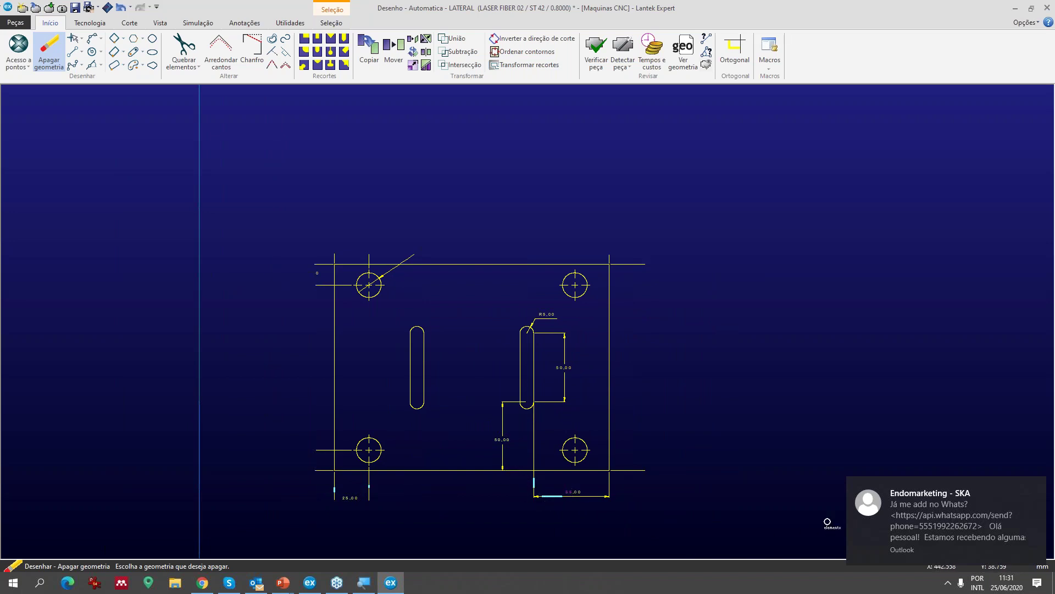
pyautogui.click(1036, 486)
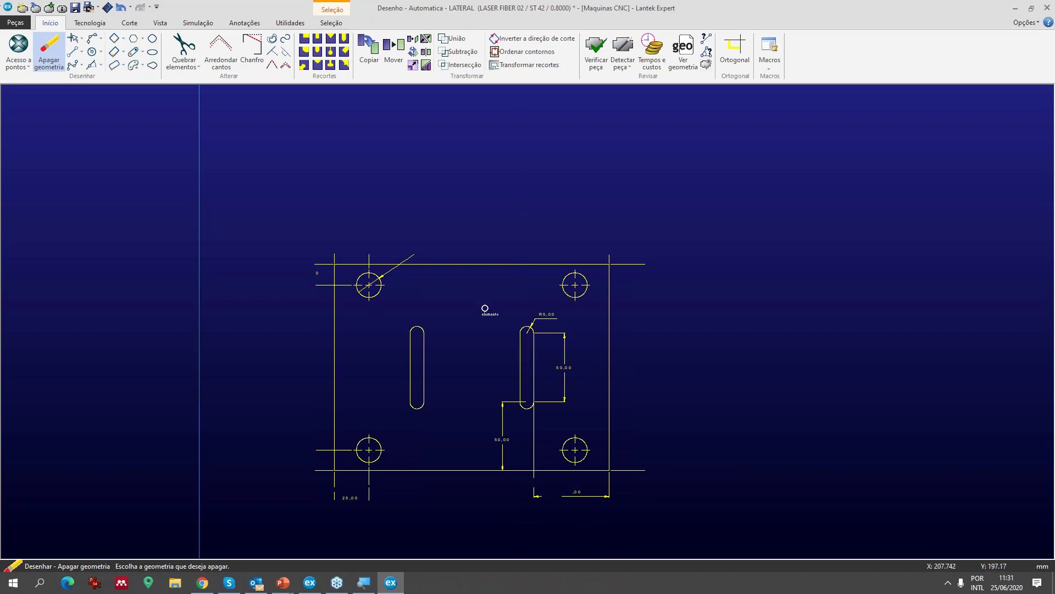
pyautogui.scroll(-3, 527, 324)
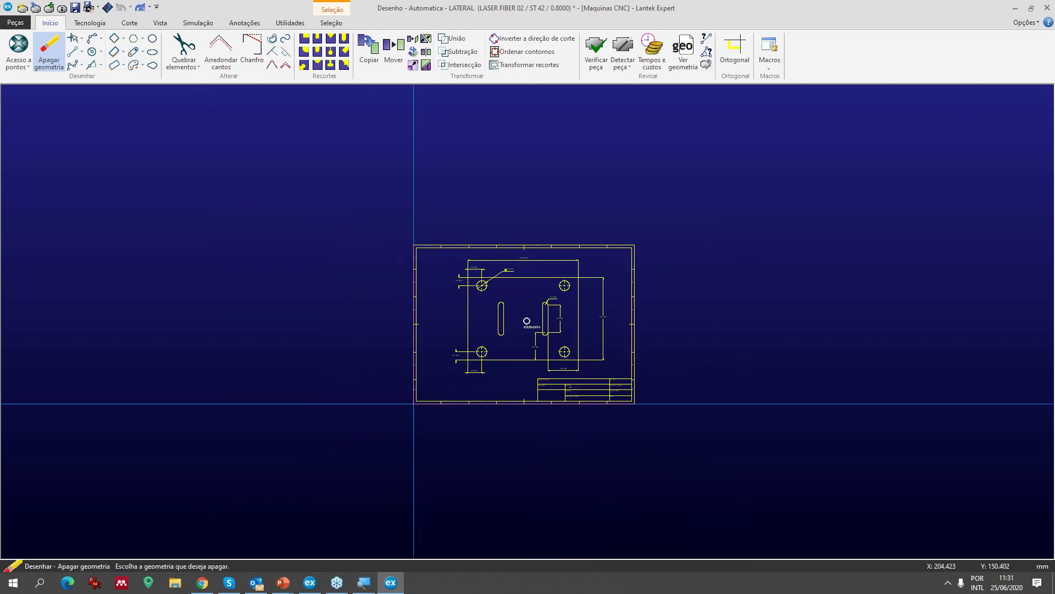
pyautogui.scroll(1, 527, 321)
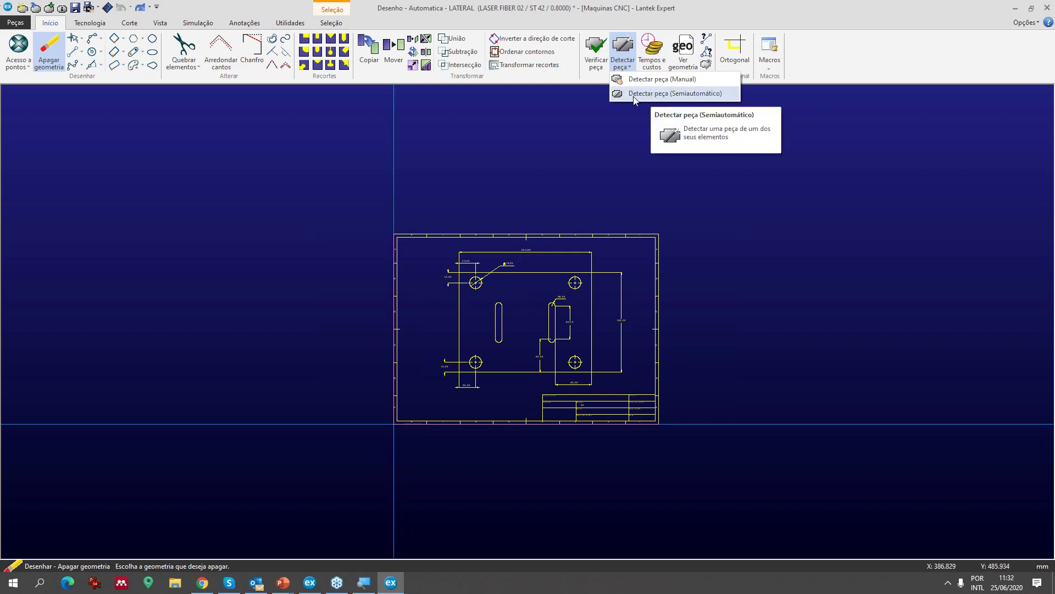
# - Run semi-automatic part detection, picking the upper edge of the plate outline
pyautogui.click(659, 93)
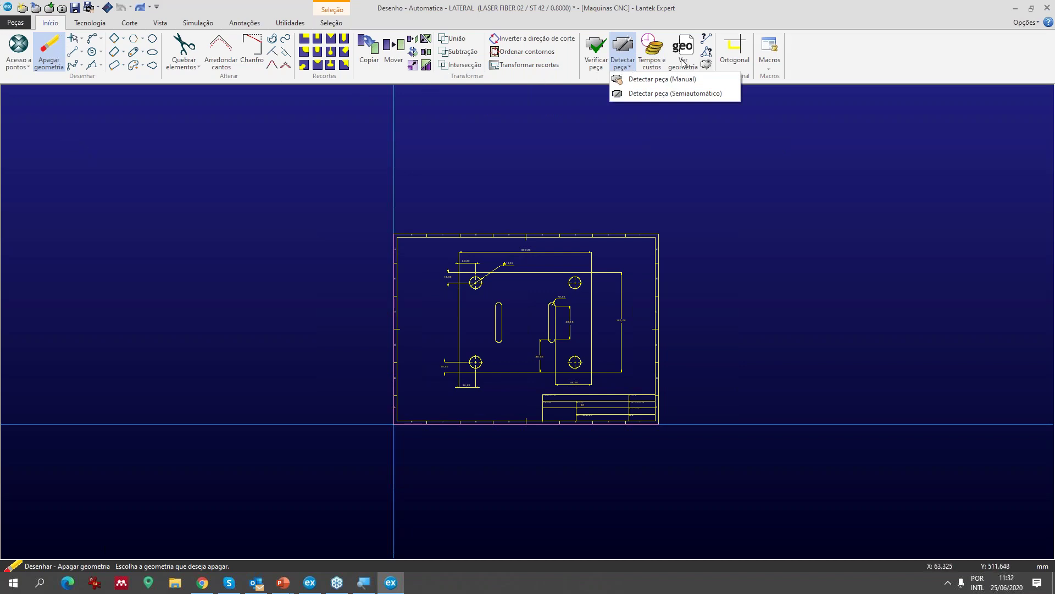
pyautogui.click(629, 93)
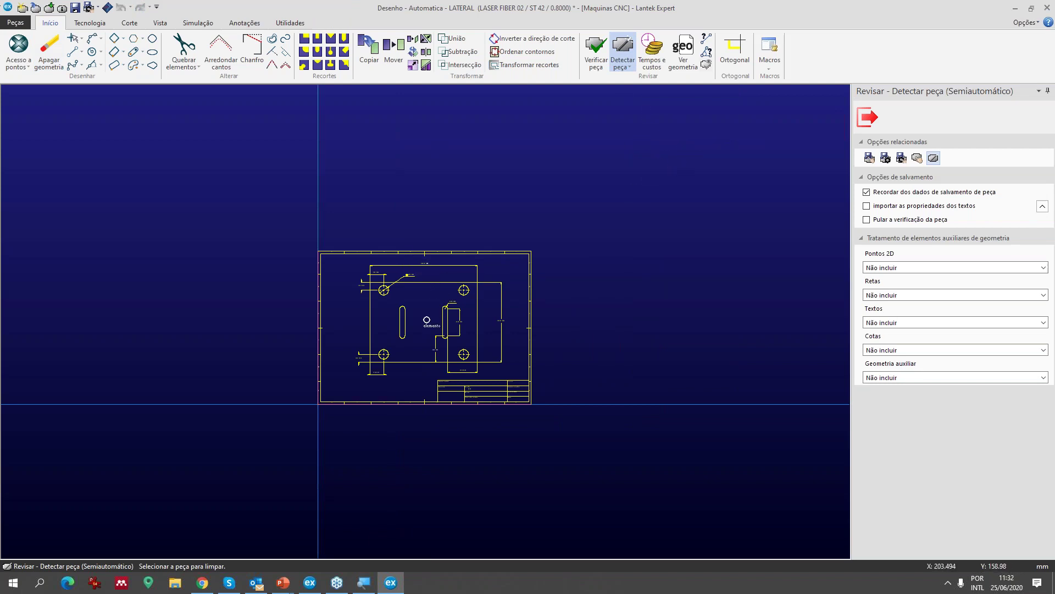
pyautogui.scroll(4, 425, 321)
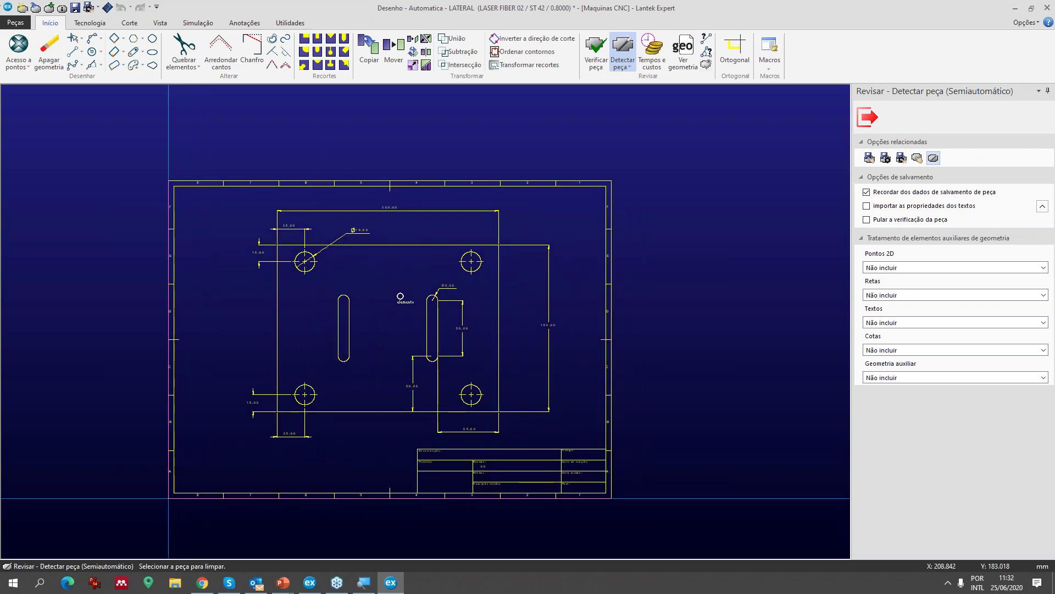
pyautogui.scroll(3, 397, 294)
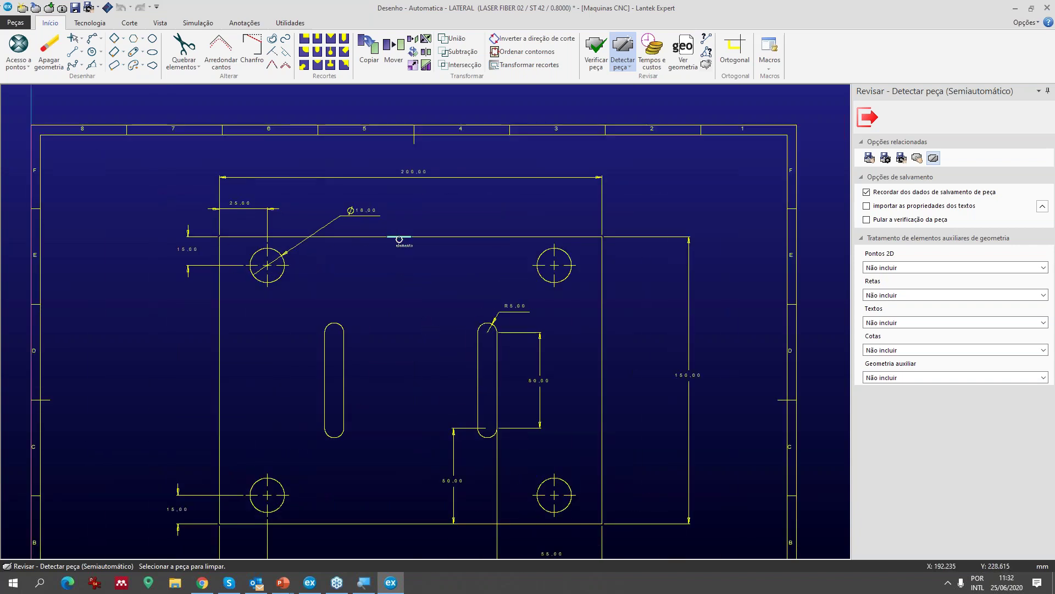
pyautogui.click(416, 238)
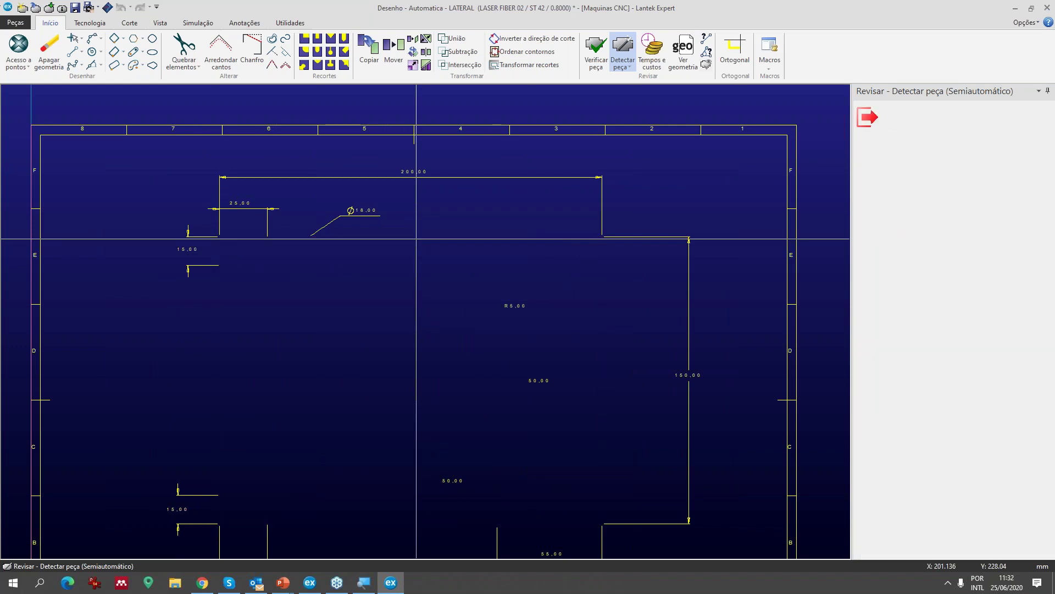
# - Examine the detected plate's holes, slots and leftover dimension lines, along with the verification and open-contour options
pyautogui.moveTo(425, 321); pyautogui.dragTo(407, 271, button='middle')
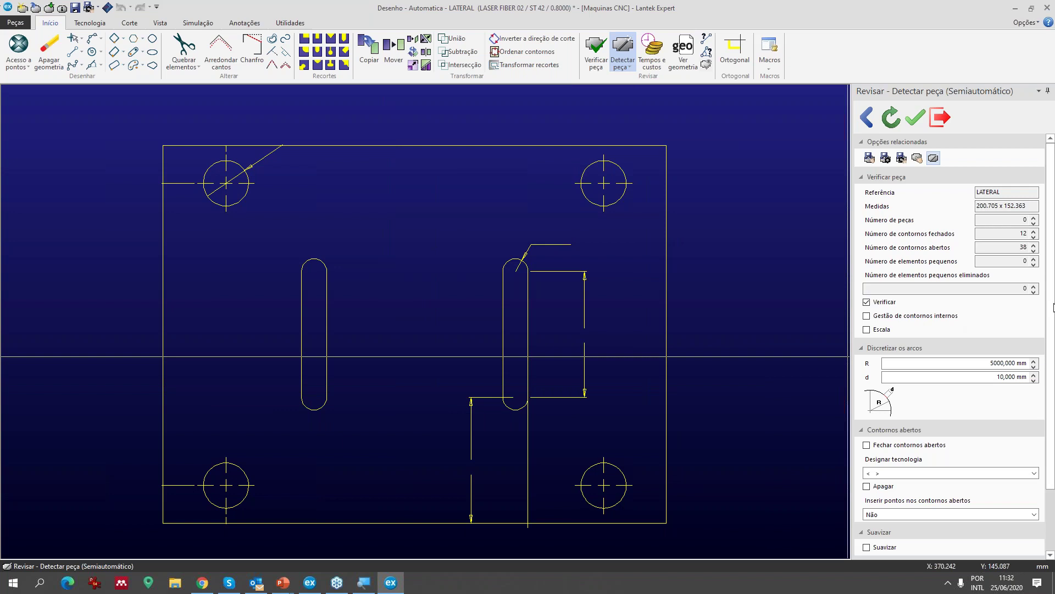
pyautogui.scroll(-3, 1054, 308)
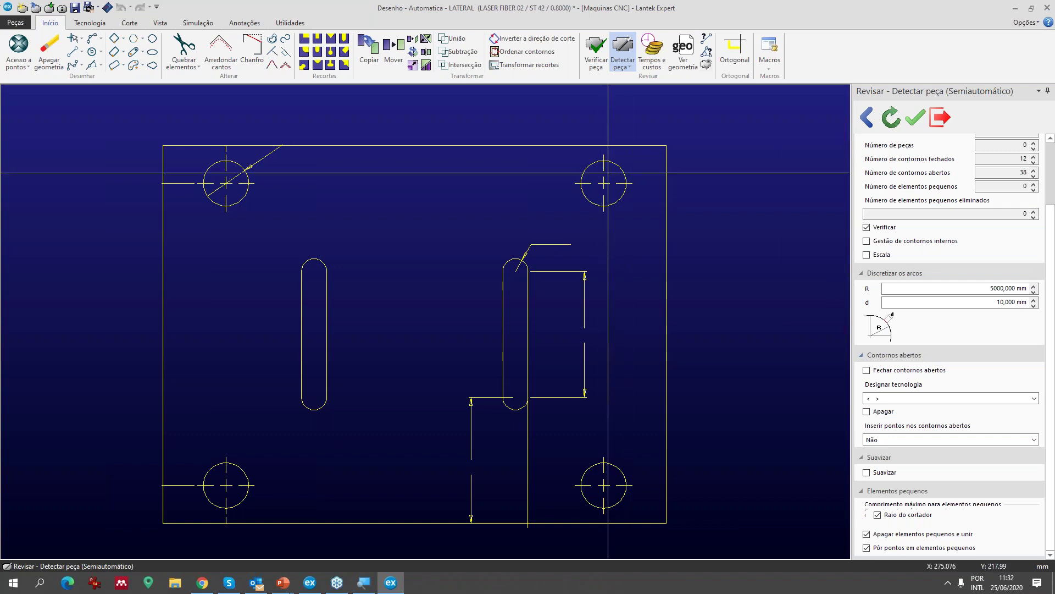
pyautogui.scroll(6, 608, 172)
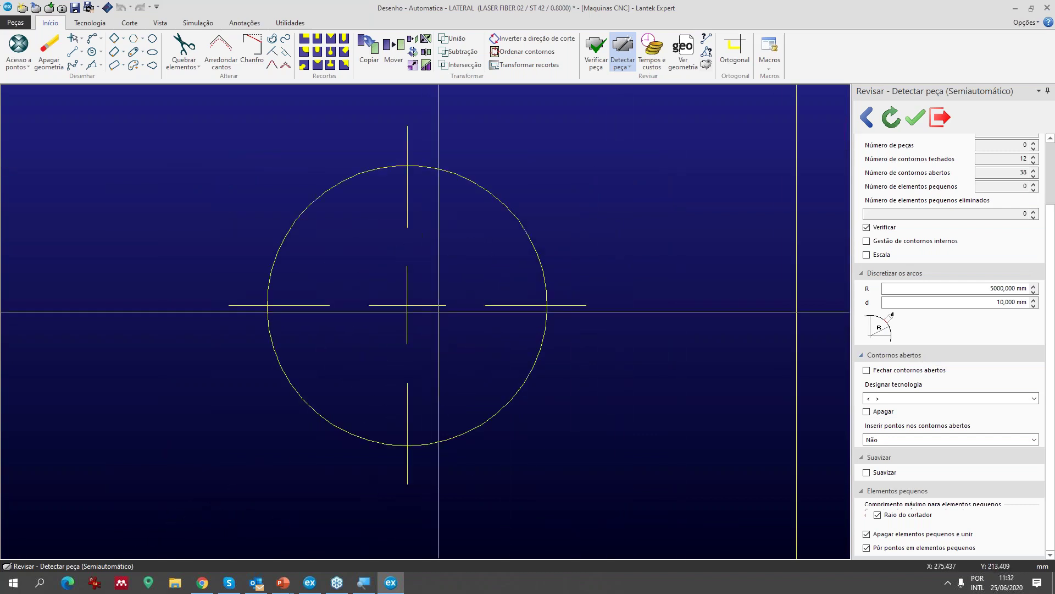
pyautogui.scroll(-3, 425, 321)
pyautogui.scroll(-3, 425, 321)
pyautogui.moveTo(337, 454); pyautogui.dragTo(443, 315, button='middle')
pyautogui.scroll(2, 443, 315)
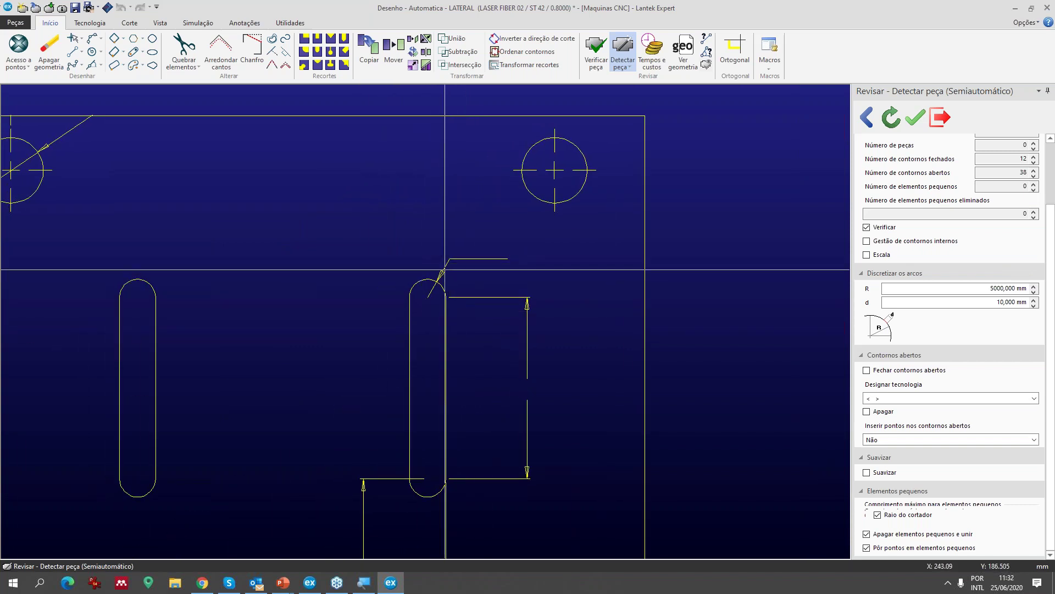
pyautogui.scroll(-4, 425, 321)
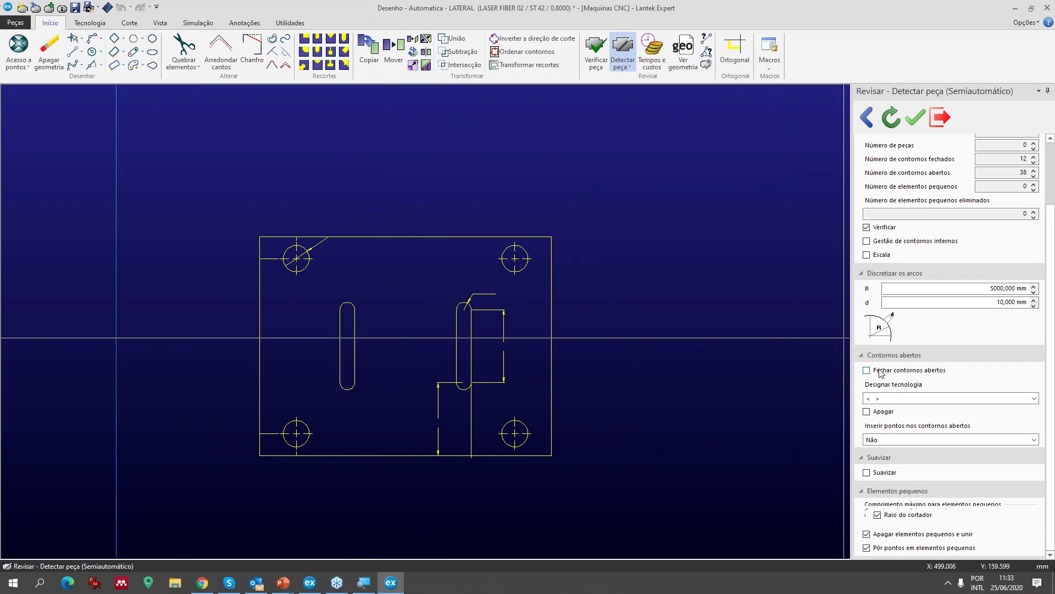
# - Try deleting the open contours with the Apagar option, reprocess the part and inspect the area around the upper-left hole
pyautogui.click(866, 412)
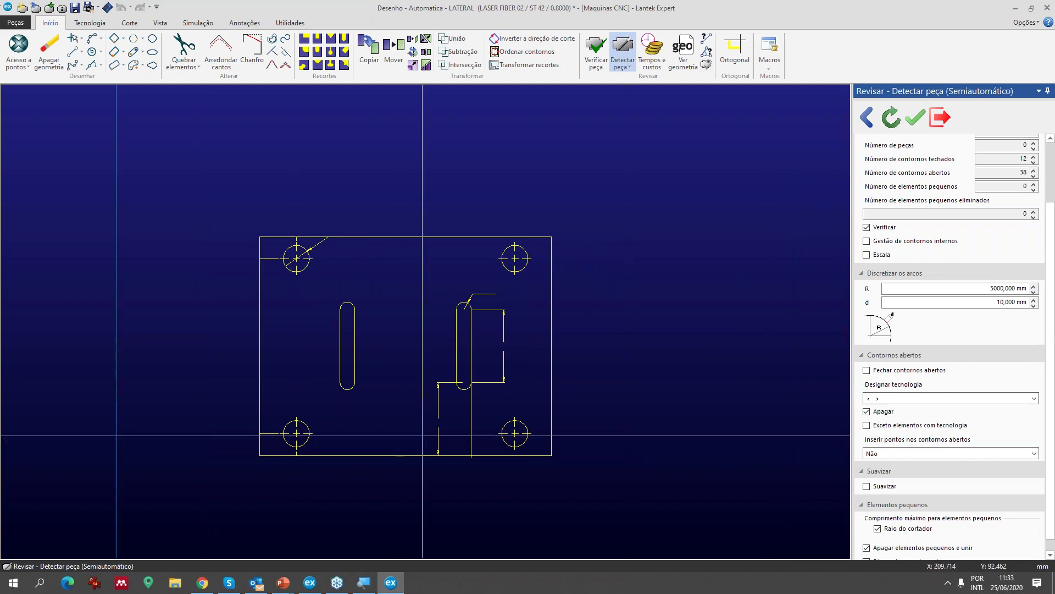
pyautogui.click(891, 117)
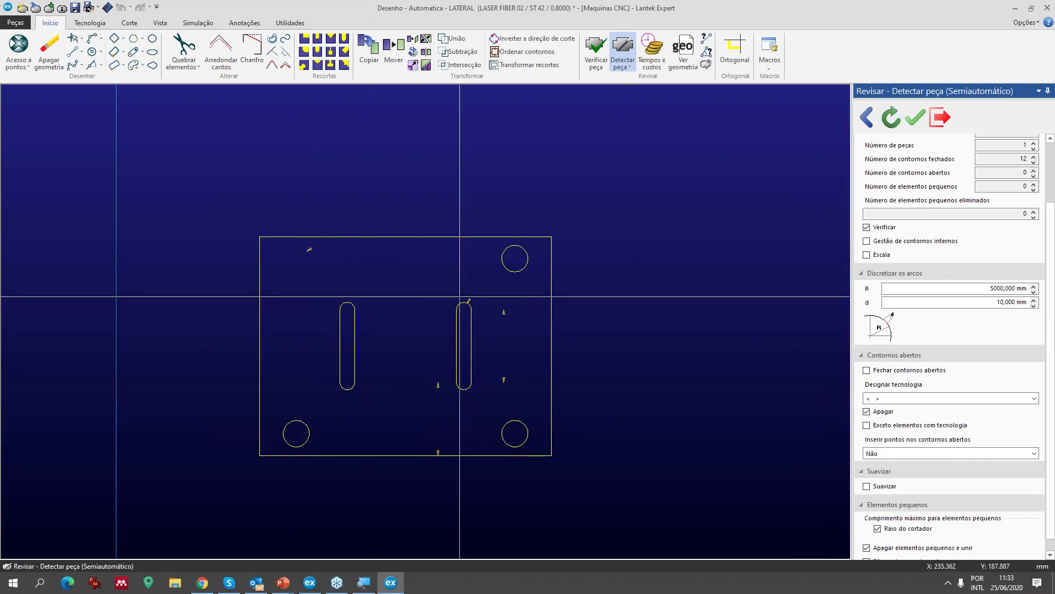
pyautogui.scroll(3, 347, 250)
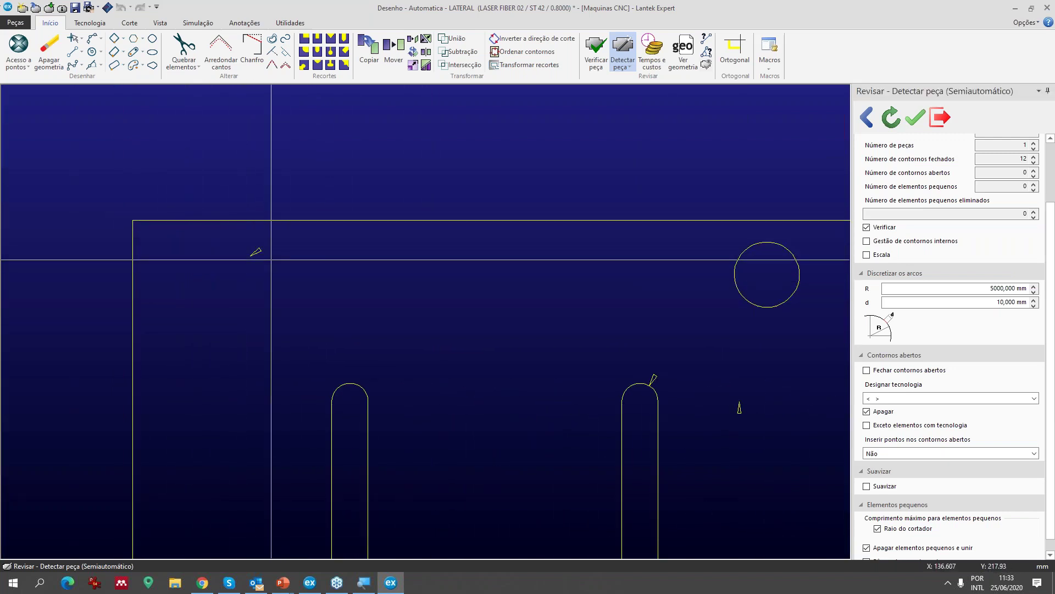
# - Disable the Apagar option for open contours and reprocess the part to bring back the upper-left hole
pyautogui.click(868, 412)
pyautogui.click(891, 117)
pyautogui.scroll(5, 426, 318)
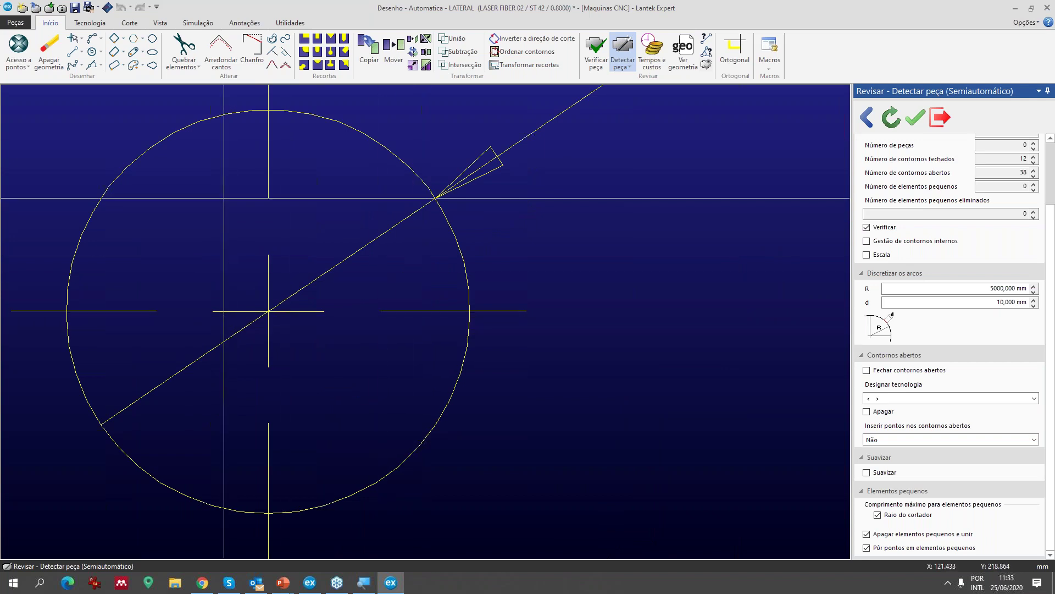
# - Erase the short pieces of the diameter leader line where it meets the upper-left hole's circle
pyautogui.click(49, 50)
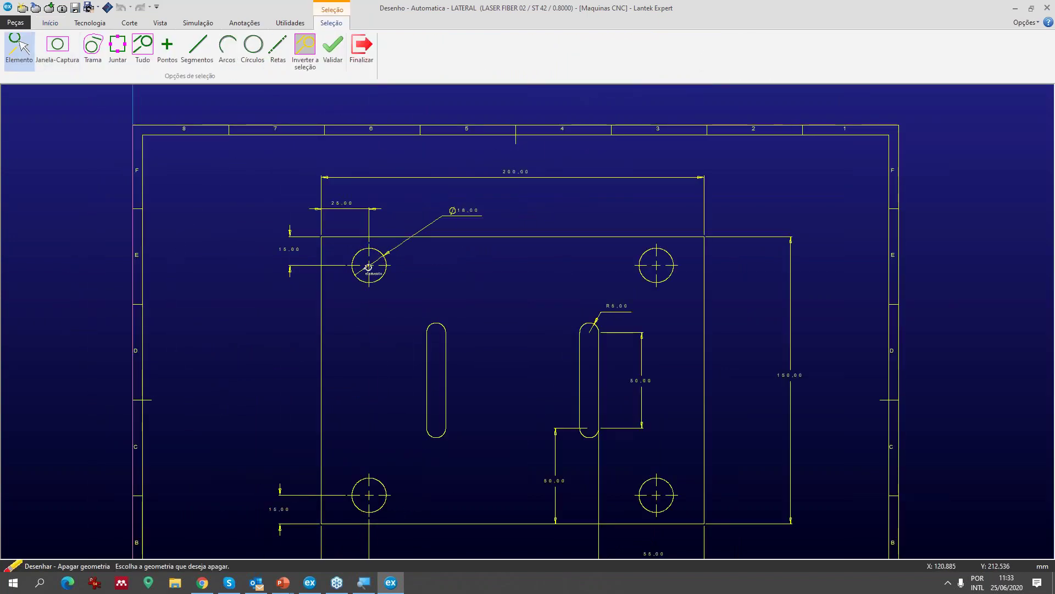
pyautogui.scroll(2, 368, 267)
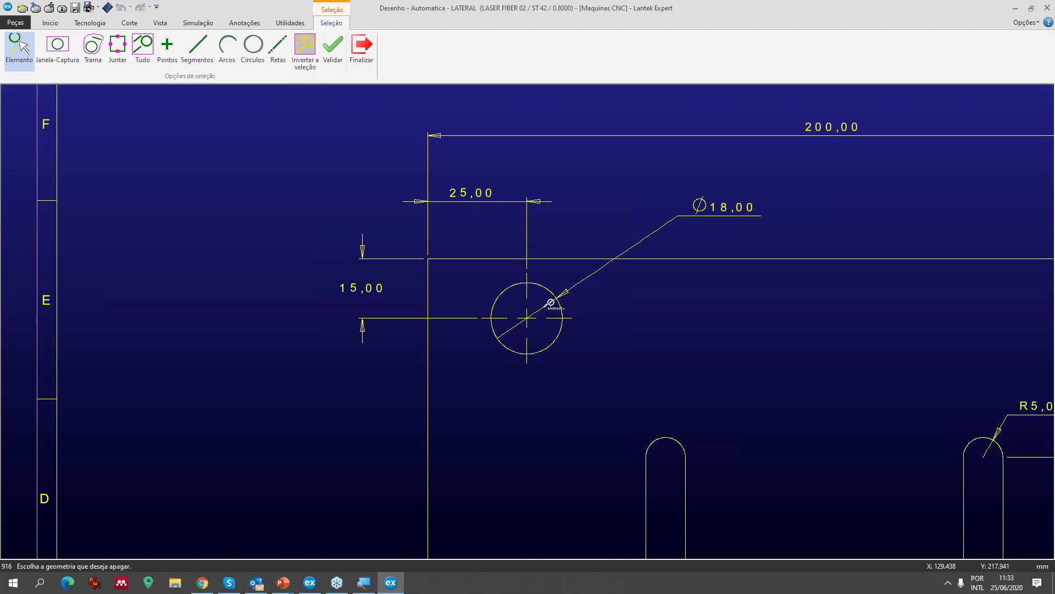
pyautogui.scroll(6, 551, 301)
pyautogui.scroll(3, 530, 322)
pyautogui.click(580, 288)
pyautogui.scroll(-6, 531, 324)
pyautogui.scroll(8, 528, 321)
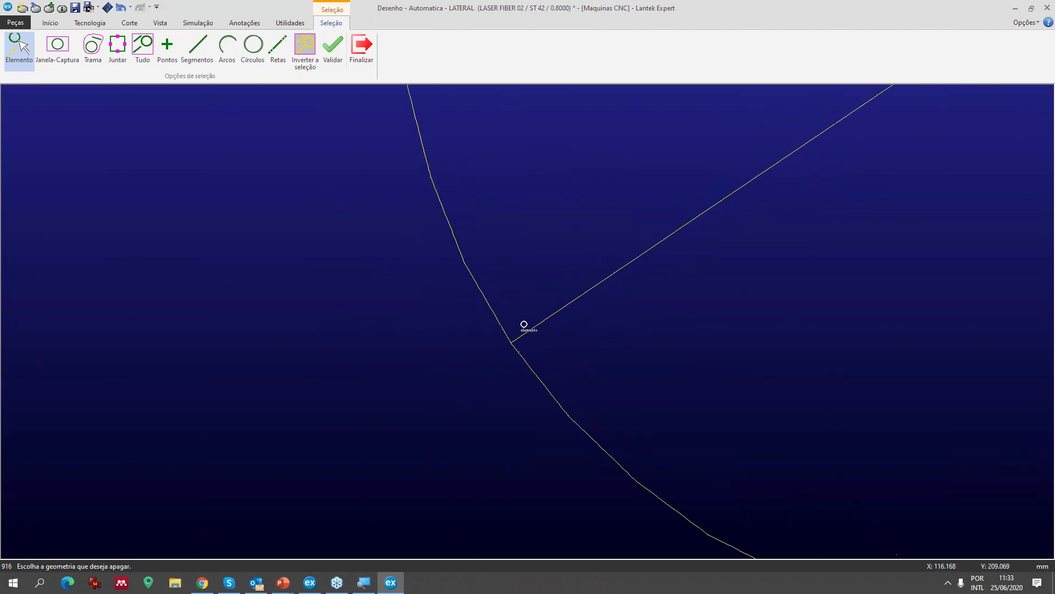
pyautogui.click(493, 440)
pyautogui.scroll(-8, 532, 315)
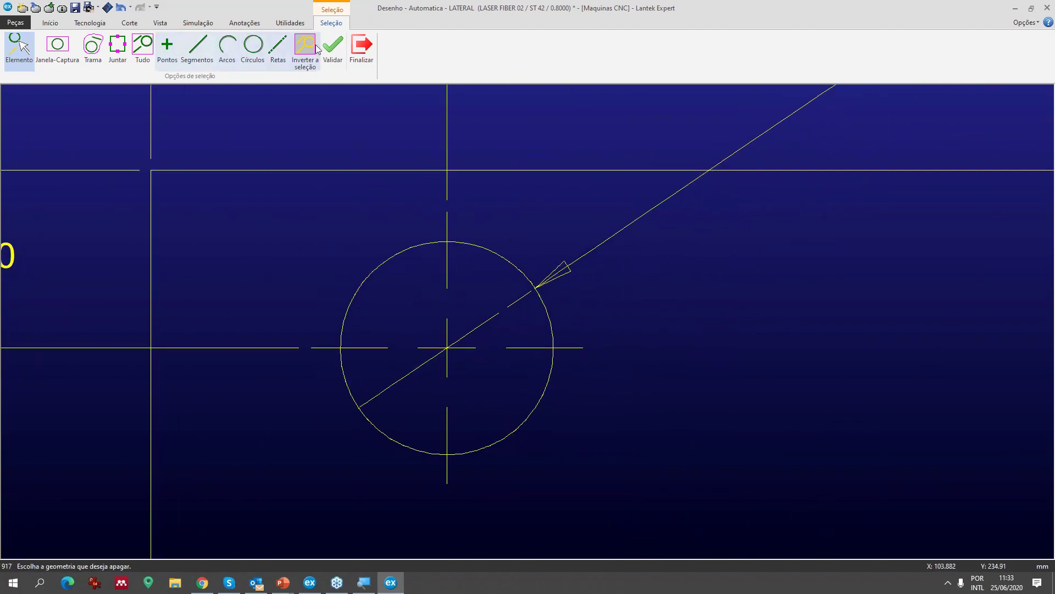
# - Run semi-automatic part detection again on the upper edge of the plate outline
pyautogui.click(62, 24)
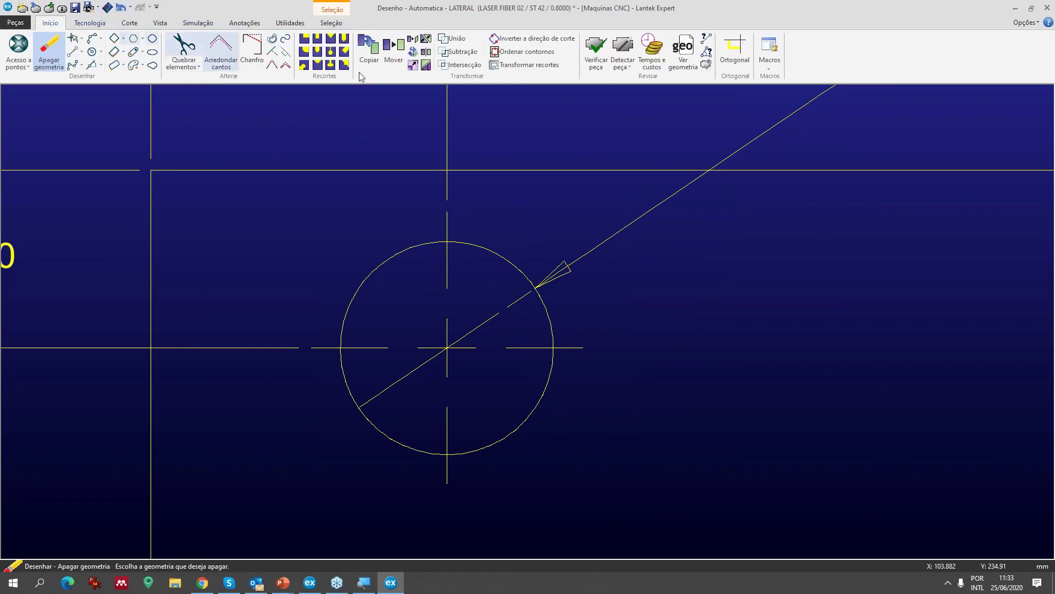
pyautogui.click(623, 50)
pyautogui.scroll(-5, 488, 238)
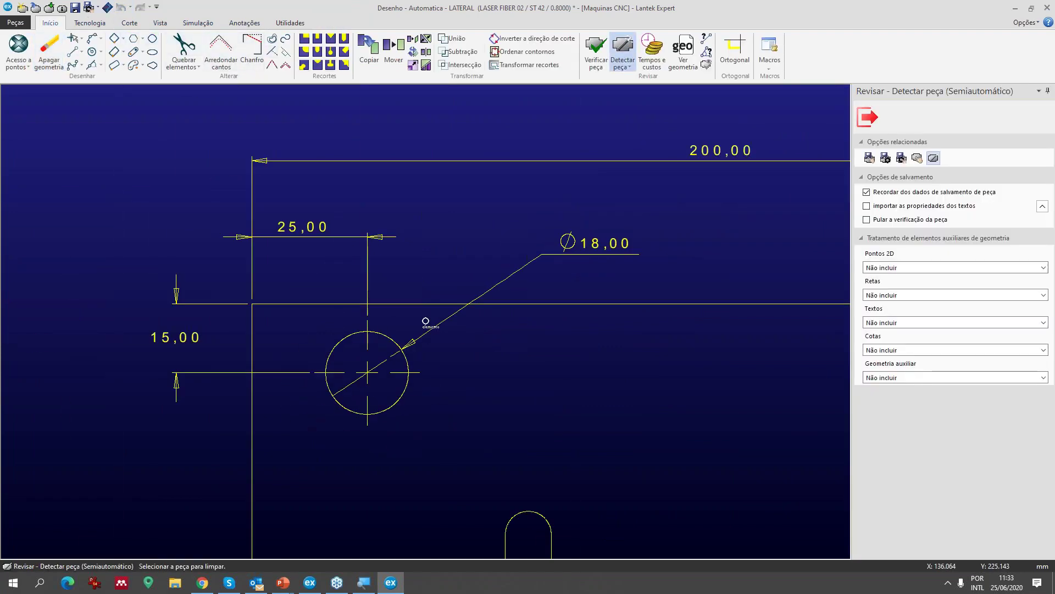
pyautogui.click(556, 309)
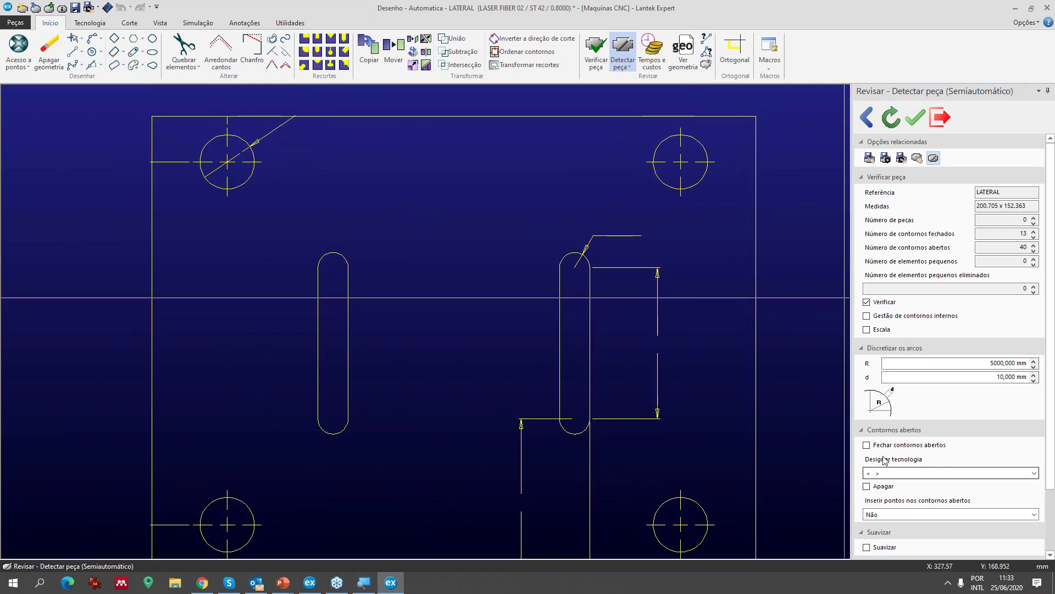
# - Enable the Apagar option for open contours, reprocess the part and accept the cleaned geometry
pyautogui.scroll(-1, 896, 455)
pyautogui.click(867, 464)
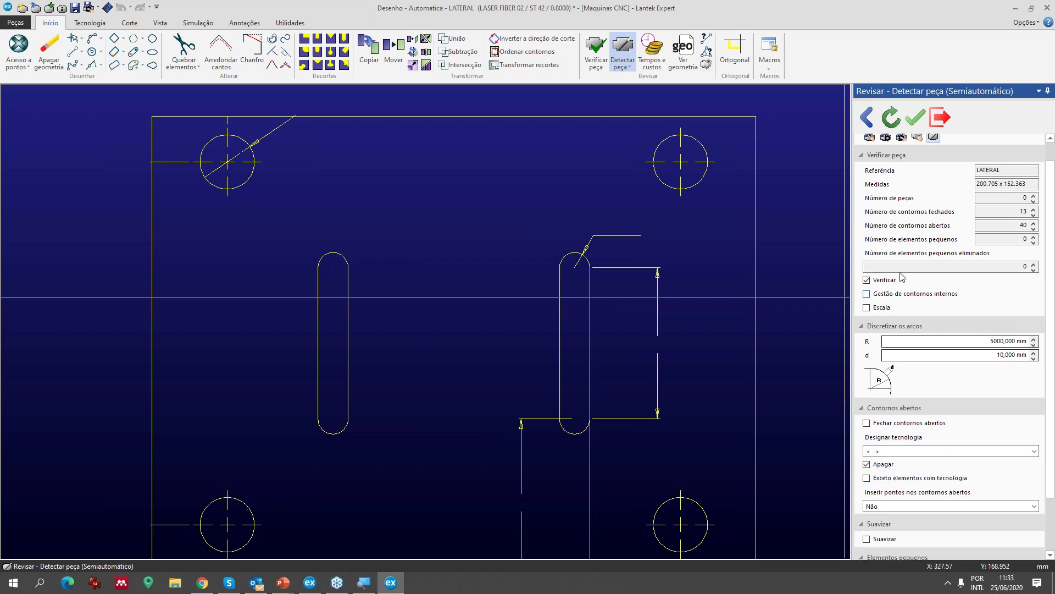
pyautogui.click(891, 119)
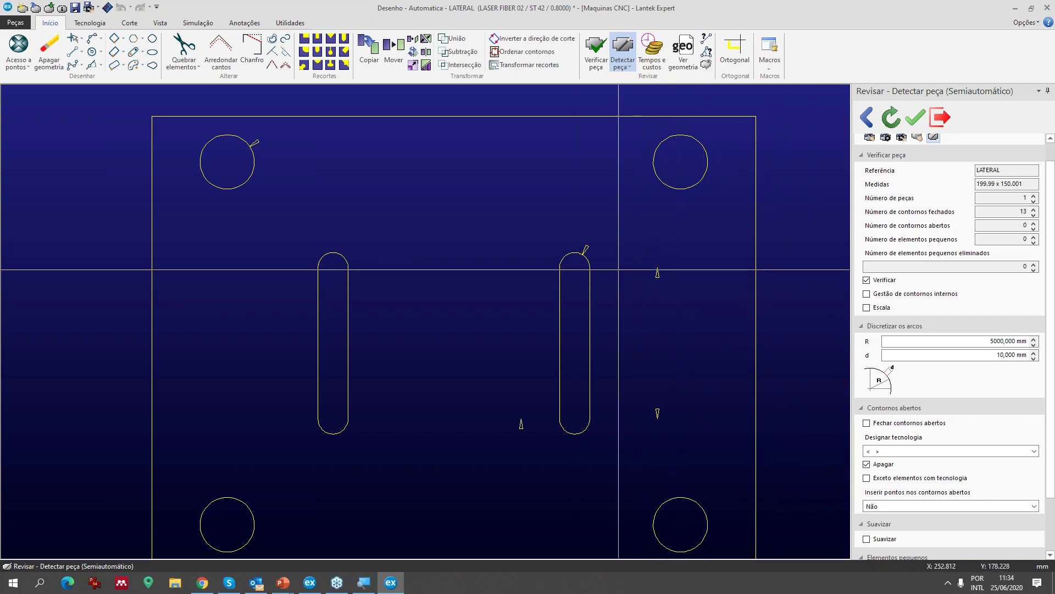
pyautogui.scroll(-2, 406, 317)
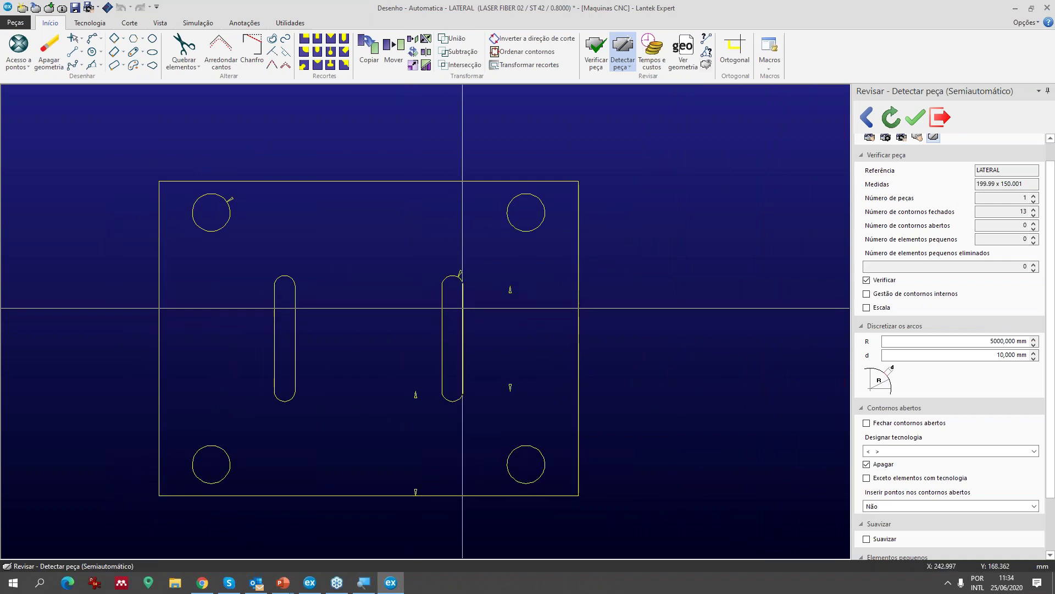
pyautogui.click(921, 125)
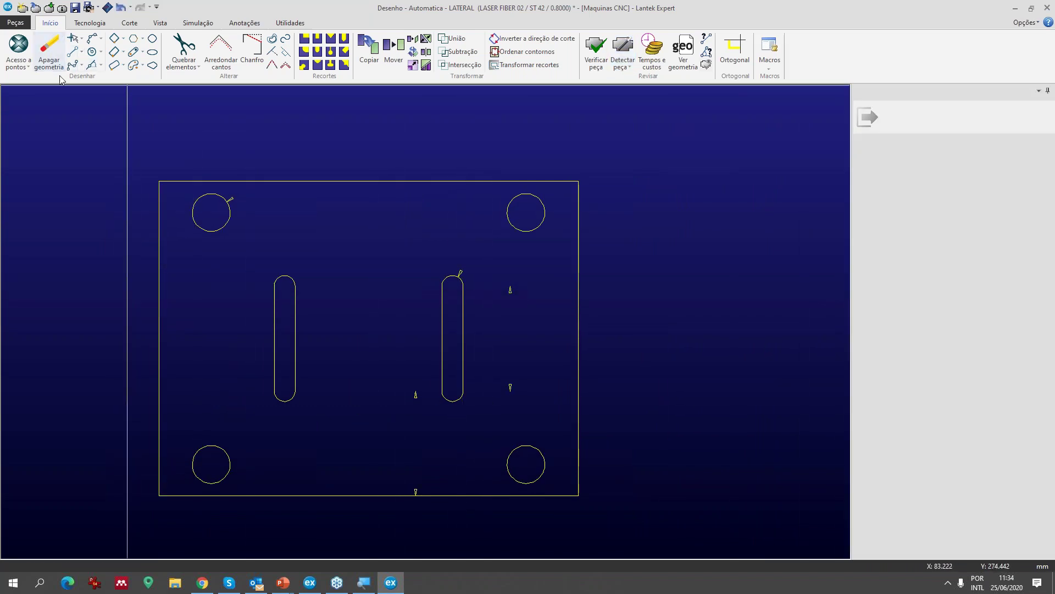
# - Erase the leftover diameter arrowhead beside the upper-left hole
pyautogui.click(49, 49)
pyautogui.scroll(6, 528, 323)
pyautogui.scroll(-3, 473, 223)
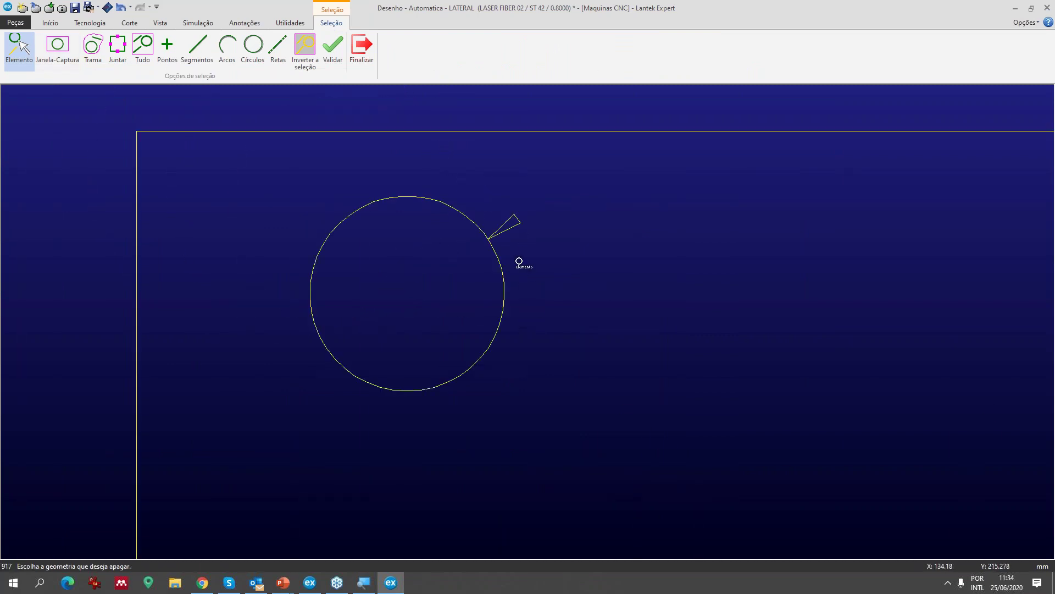
pyautogui.click(546, 231)
pyautogui.scroll(-5, 527, 323)
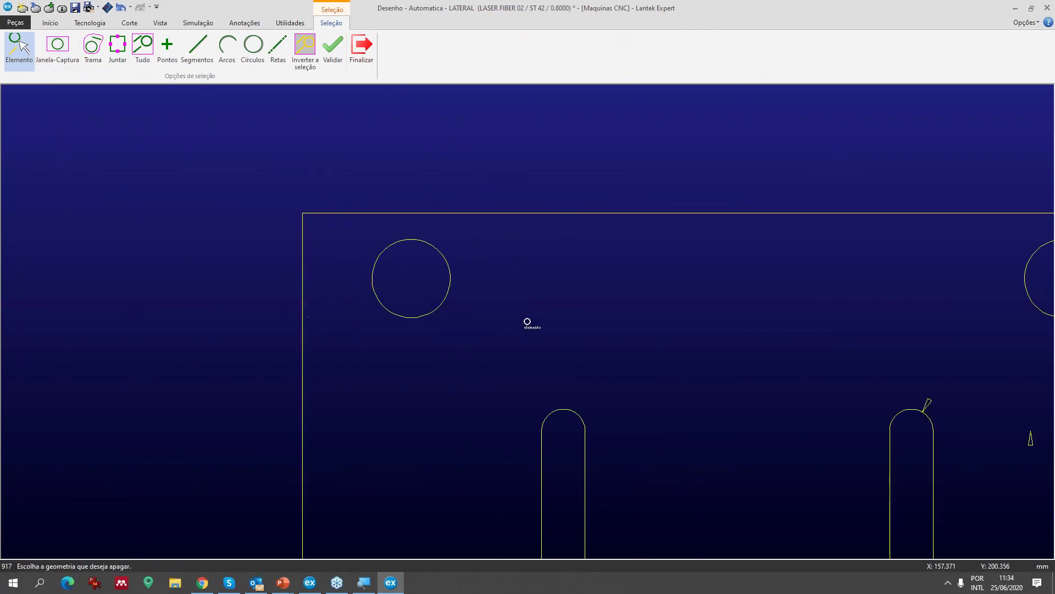
# - Erase the leftover arrowheads of the two vertical dimensions, on the plate's lower edge and beside the right slot
pyautogui.scroll(5, 527, 322)
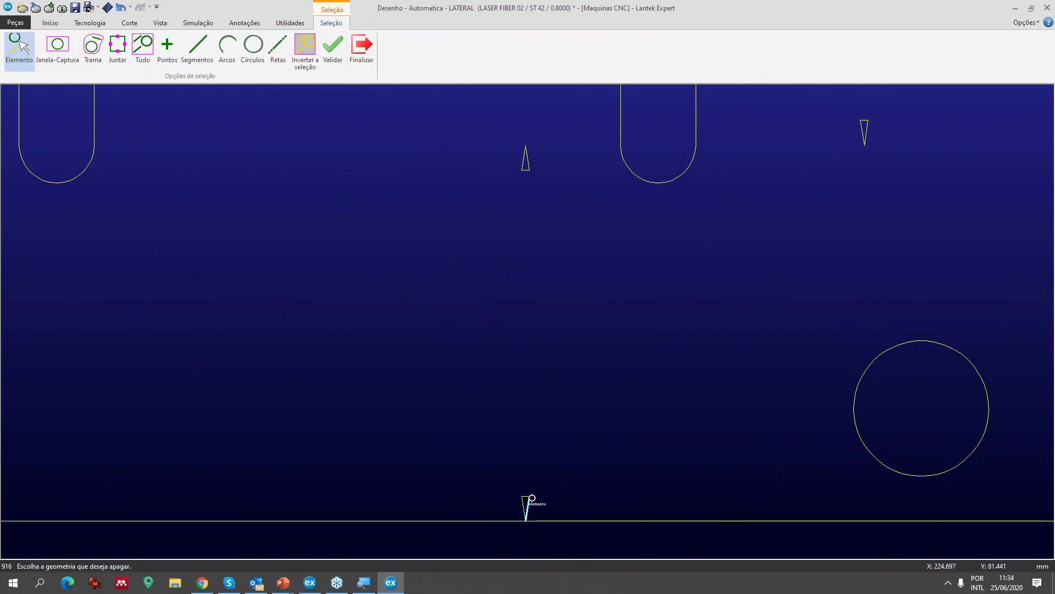
pyautogui.click(516, 494)
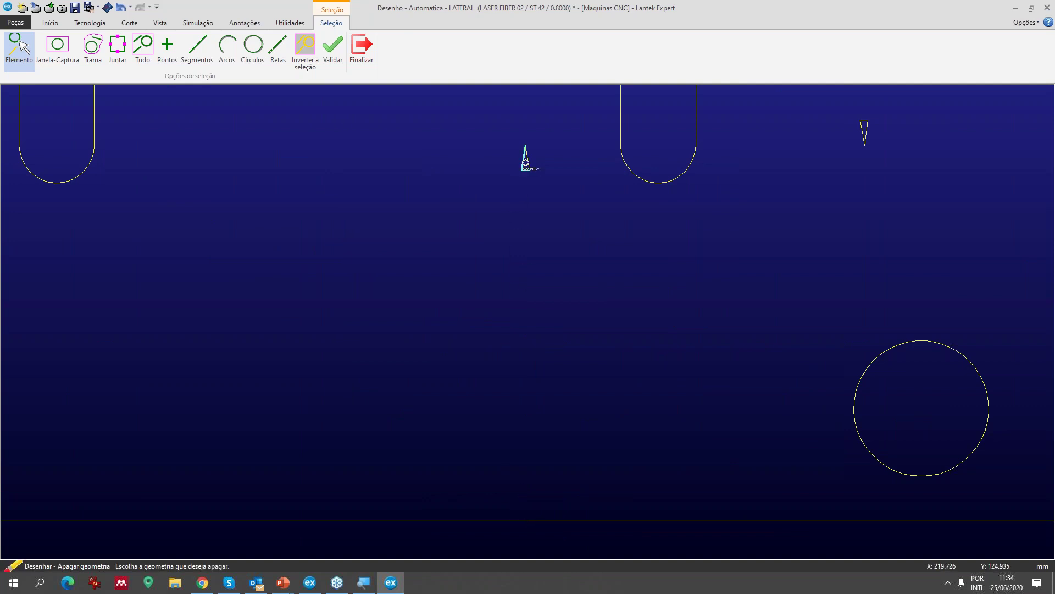
pyautogui.click(529, 161)
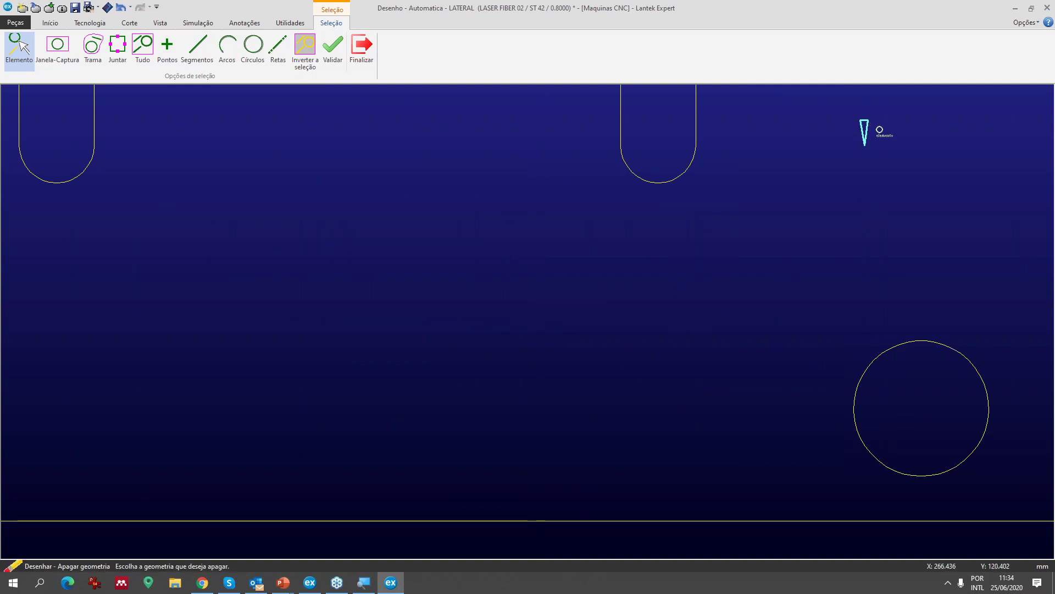
pyautogui.scroll(-1, 823, 139)
pyautogui.scroll(-3, 528, 323)
pyautogui.scroll(4, 528, 323)
pyautogui.moveTo(538, 341); pyautogui.dragTo(587, 416)
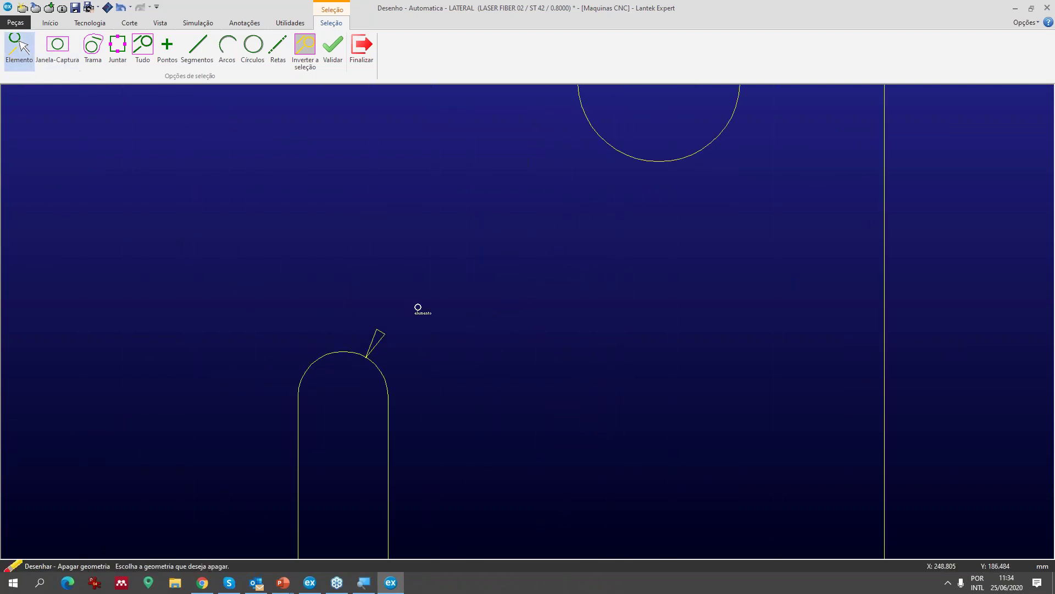
# - Erase the leftover dimension arrowhead at the upper end of the right slot
pyautogui.moveTo(348, 272); pyautogui.dragTo(392, 357)
pyautogui.scroll(-5, 522, 324)
pyautogui.scroll(1, 530, 322)
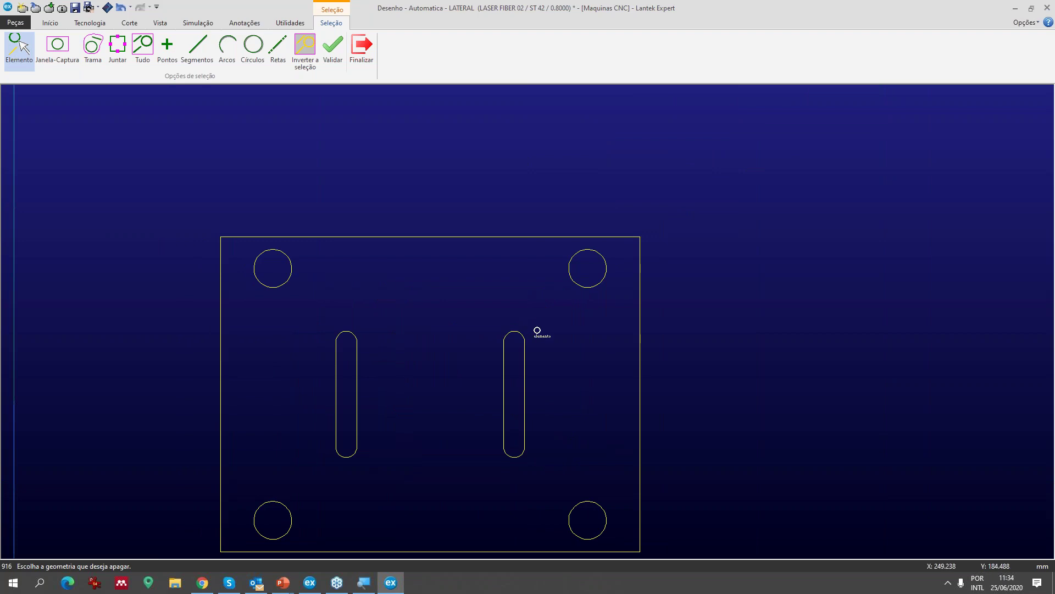
pyautogui.moveTo(537, 332); pyautogui.dragTo(516, 278, button='middle')
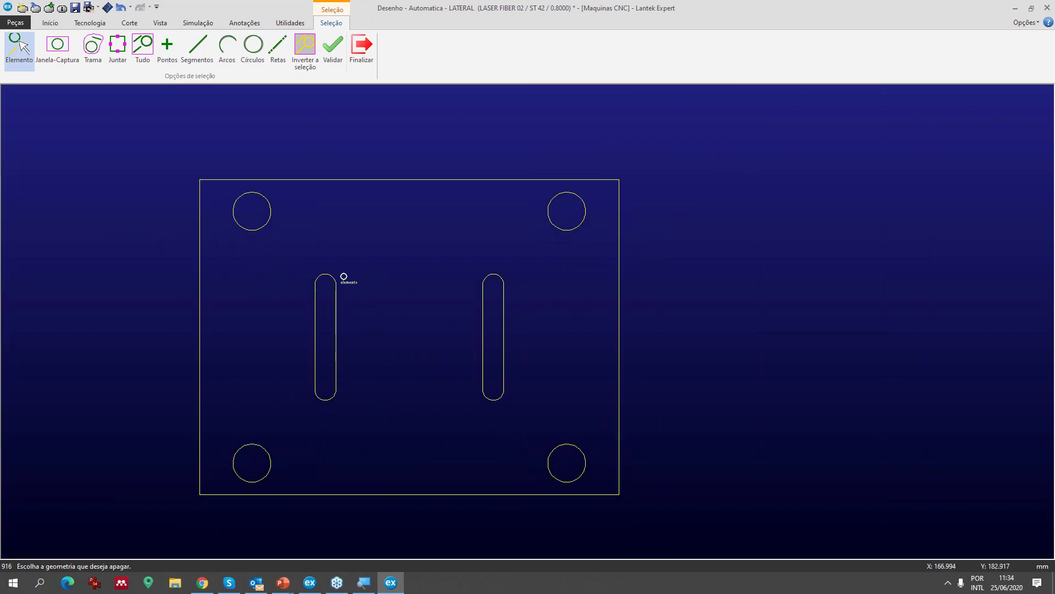
# - Save and close the cleaned LATERAL drawing and switch to the PowerPoint slide show
pyautogui.click(76, 10)
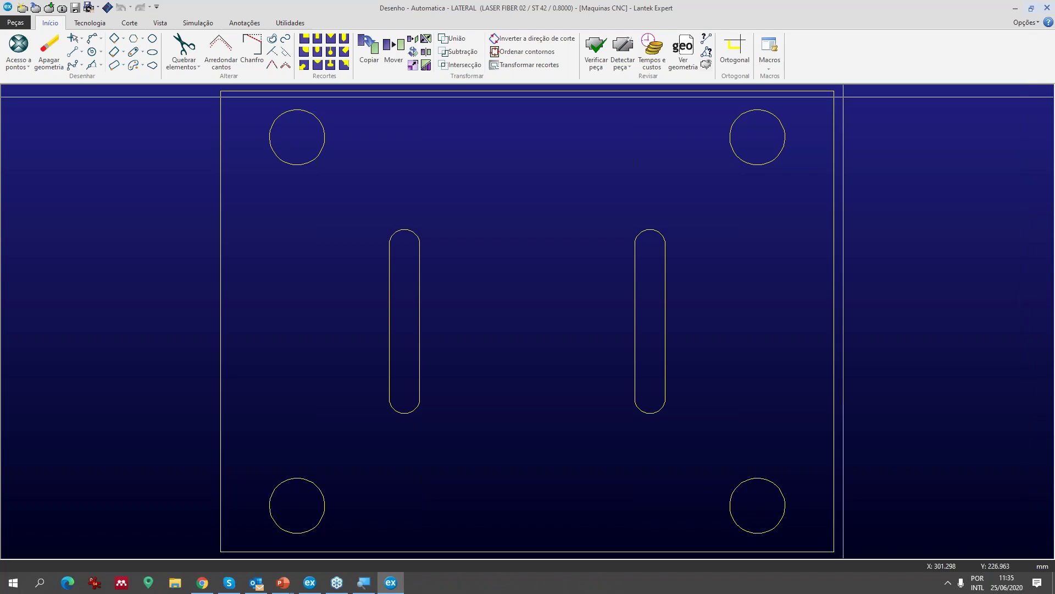
pyautogui.click(1048, 9)
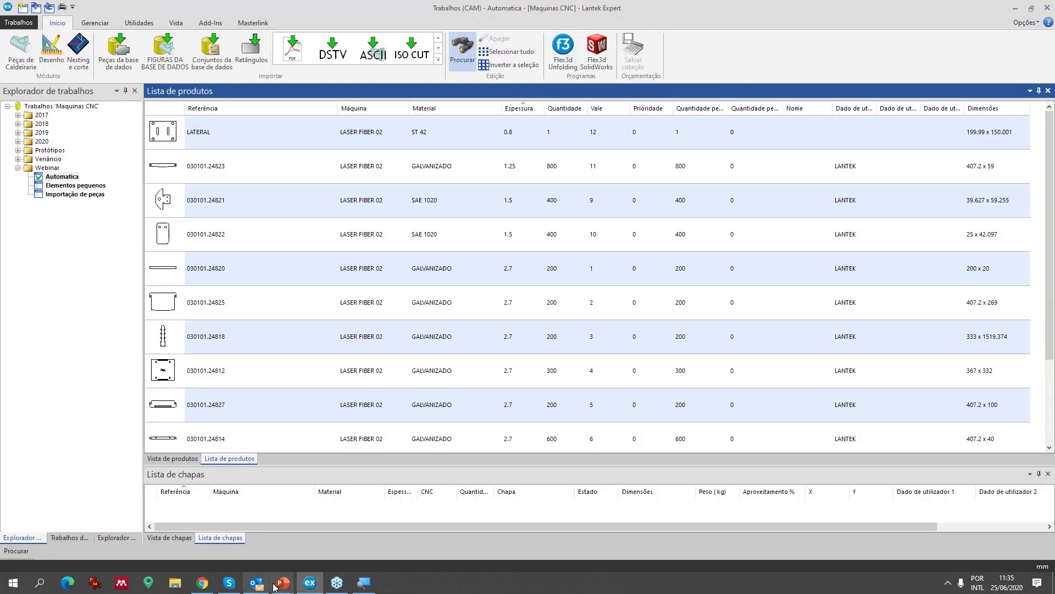
pyautogui.moveTo(284, 586)
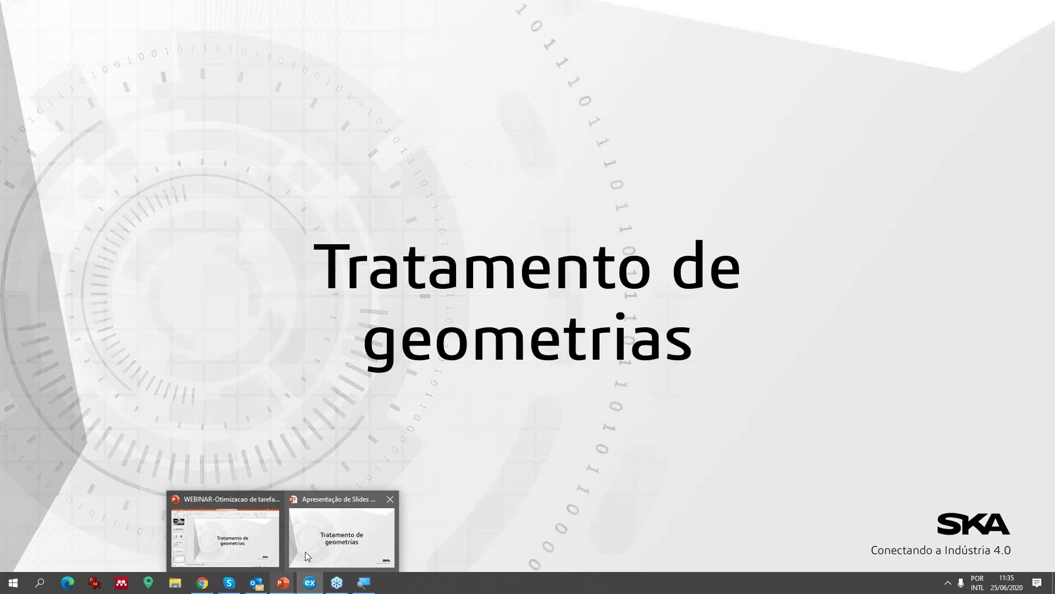
pyautogui.click(305, 552)
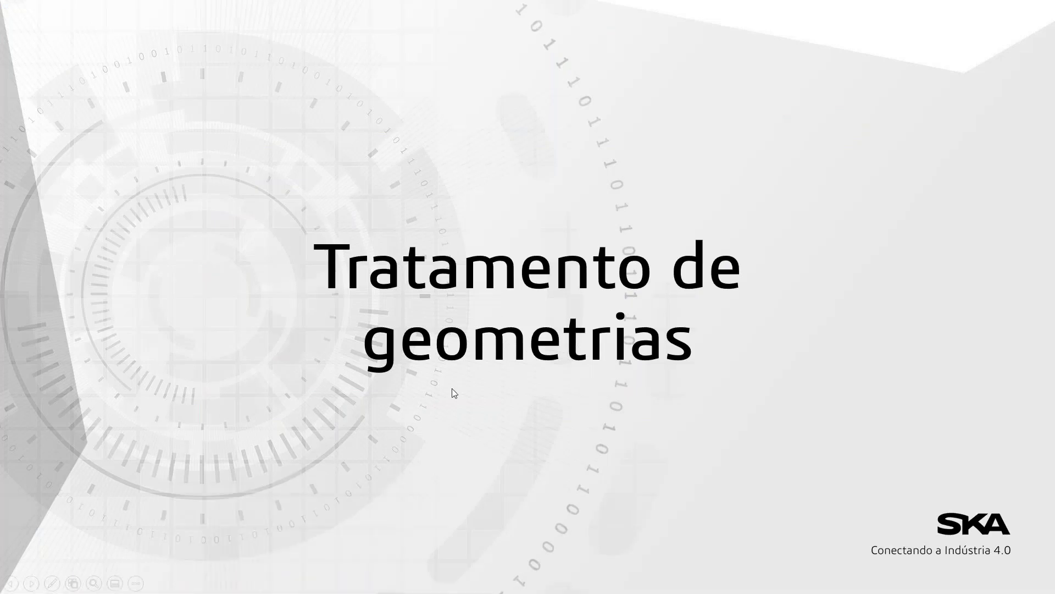
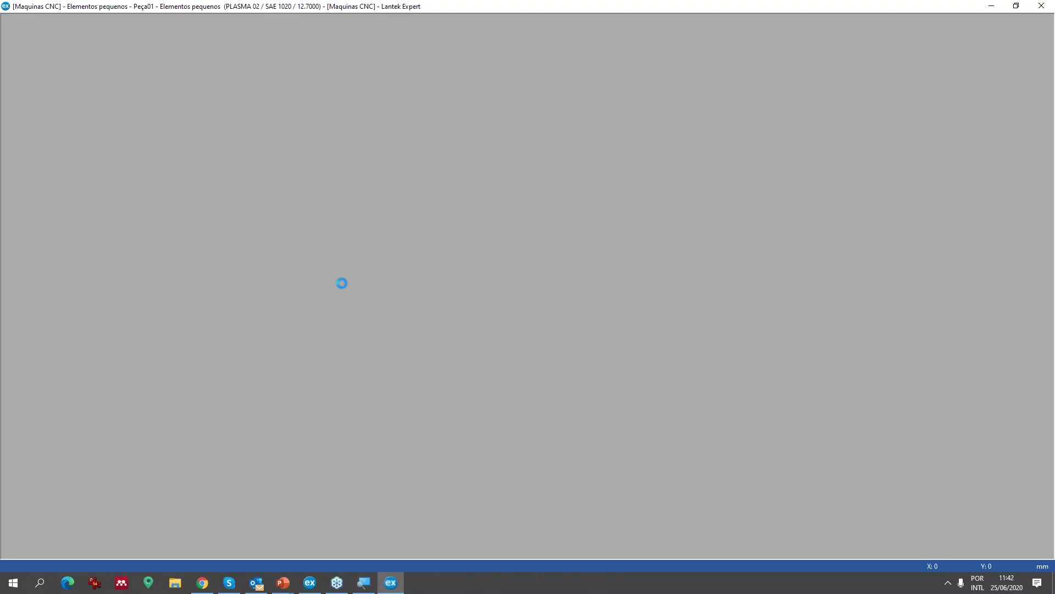
# - Check the thickness of Peça01 in the Lantek Expert product list and the diameter of its upper-left corner hole in the drawing
pyautogui.click(310, 582)
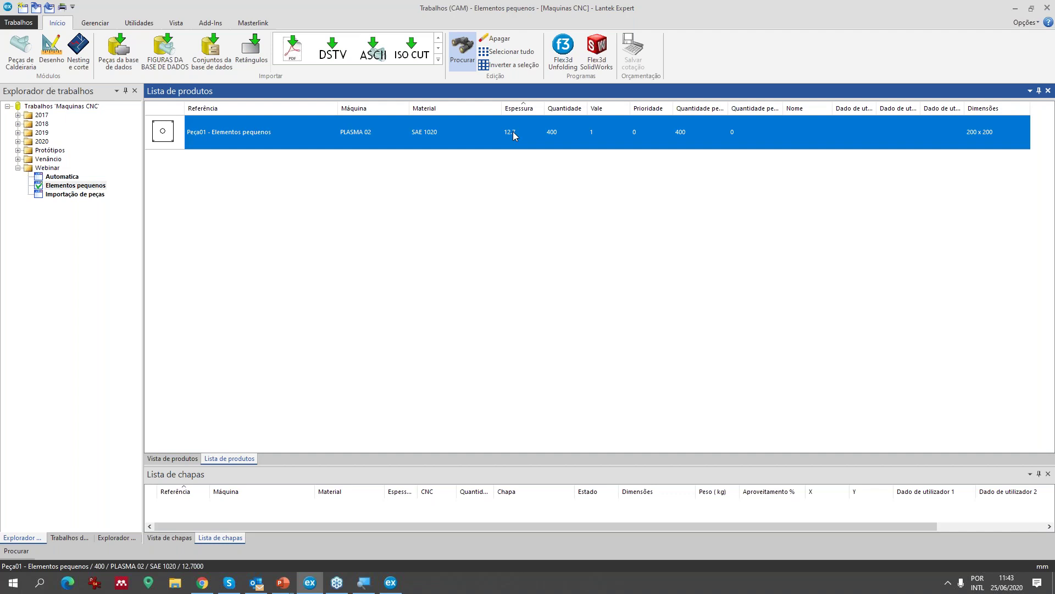
pyautogui.click(390, 582)
pyautogui.moveTo(358, 365); pyautogui.dragTo(334, 363, button='middle')
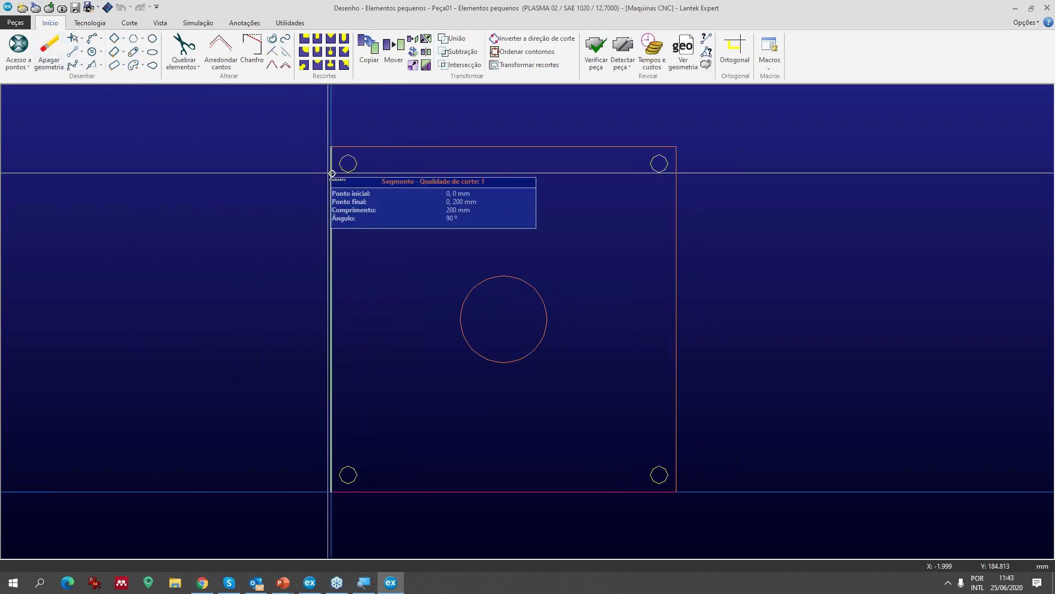
pyautogui.scroll(2, 349, 160)
pyautogui.scroll(2, 527, 321)
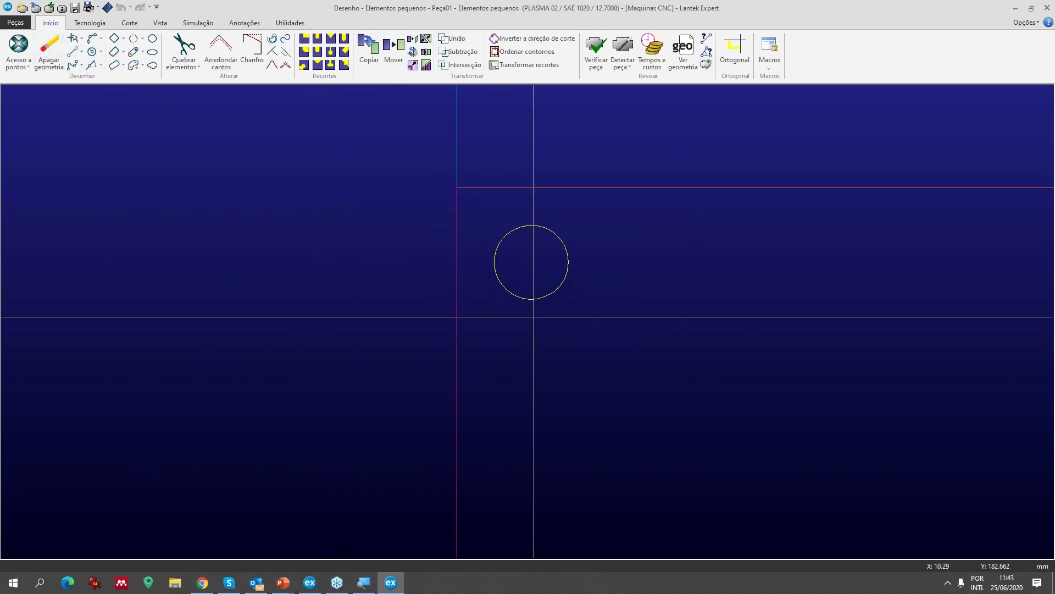
pyautogui.moveTo(540, 299)
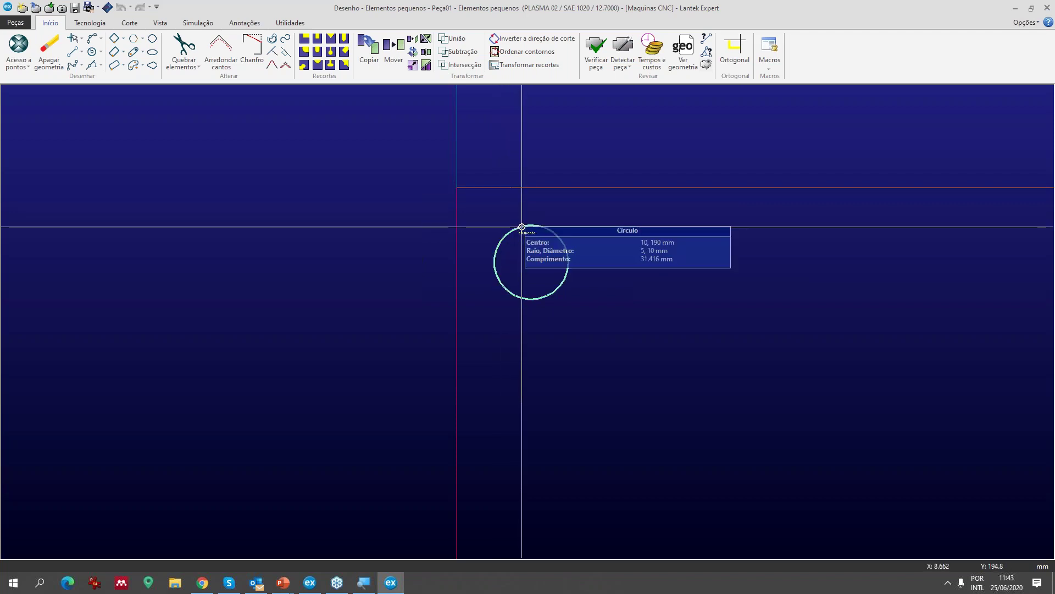
pyautogui.scroll(-3, 529, 324)
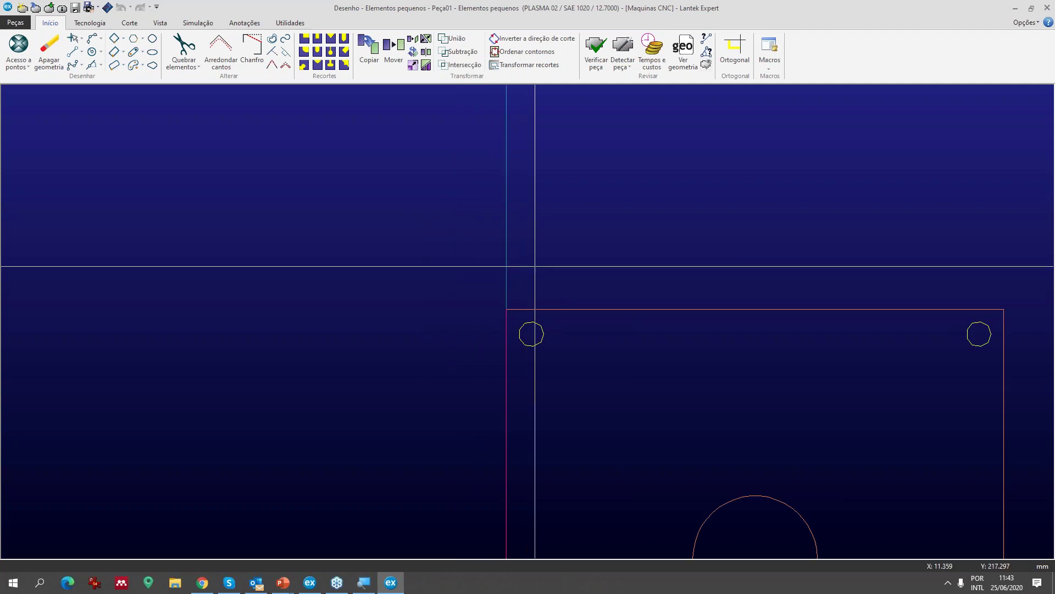
# - Add diameter dimensions to the two upper corner holes and the central circle of the plate
pyautogui.click(253, 28)
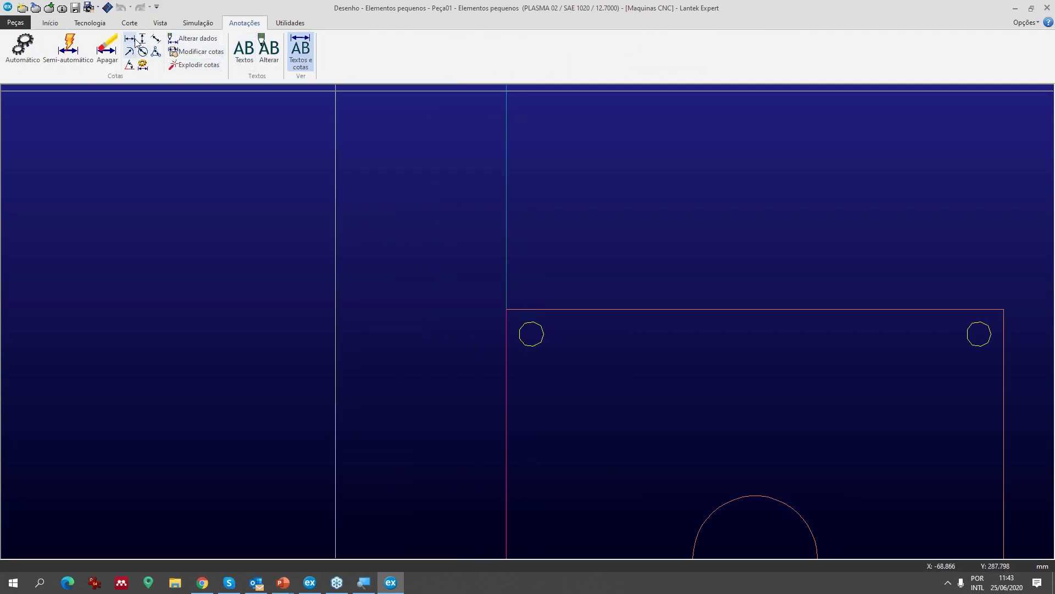
pyautogui.click(144, 52)
pyautogui.click(531, 332)
pyautogui.click(580, 236)
pyautogui.scroll(-2, 724, 274)
pyautogui.click(573, 309)
pyautogui.click(593, 273)
pyautogui.click(420, 417)
pyautogui.click(490, 376)
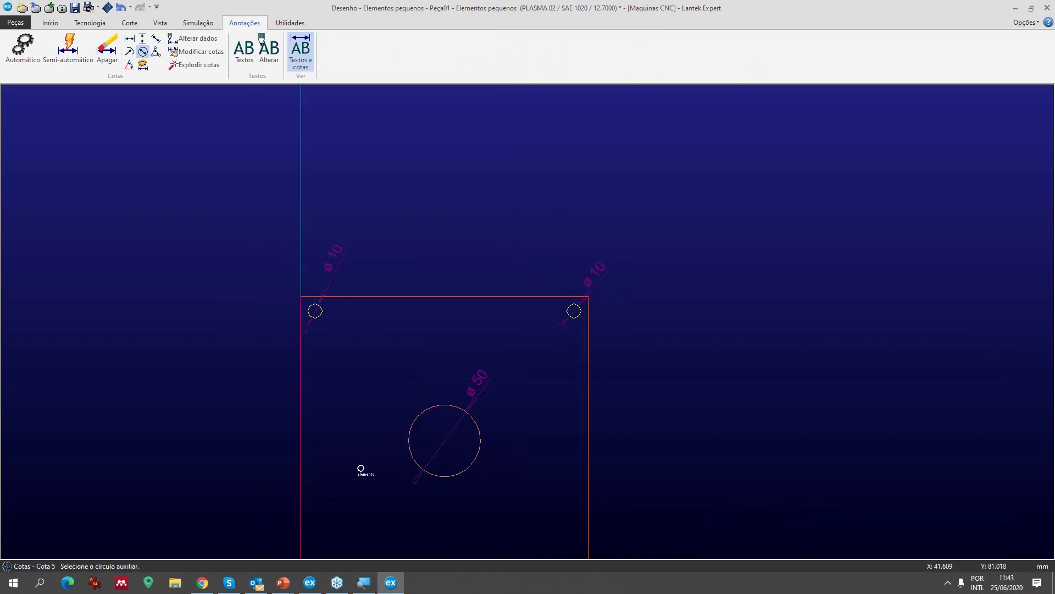
pyautogui.moveTo(241, 333); pyautogui.dragTo(561, 308, button='middle')
pyautogui.scroll(2, 608, 306)
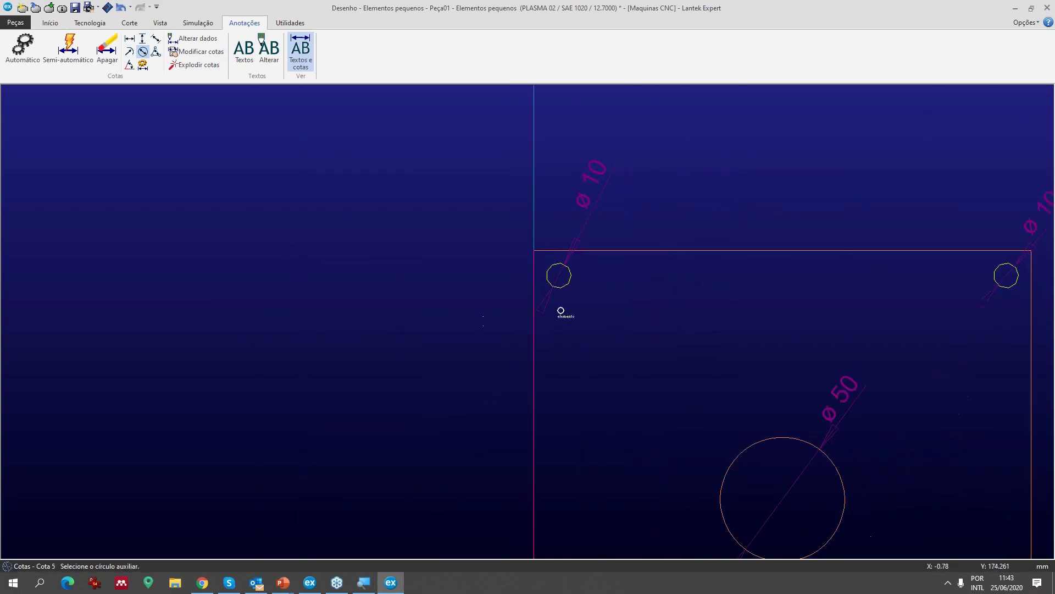
pyautogui.scroll(-2, 527, 322)
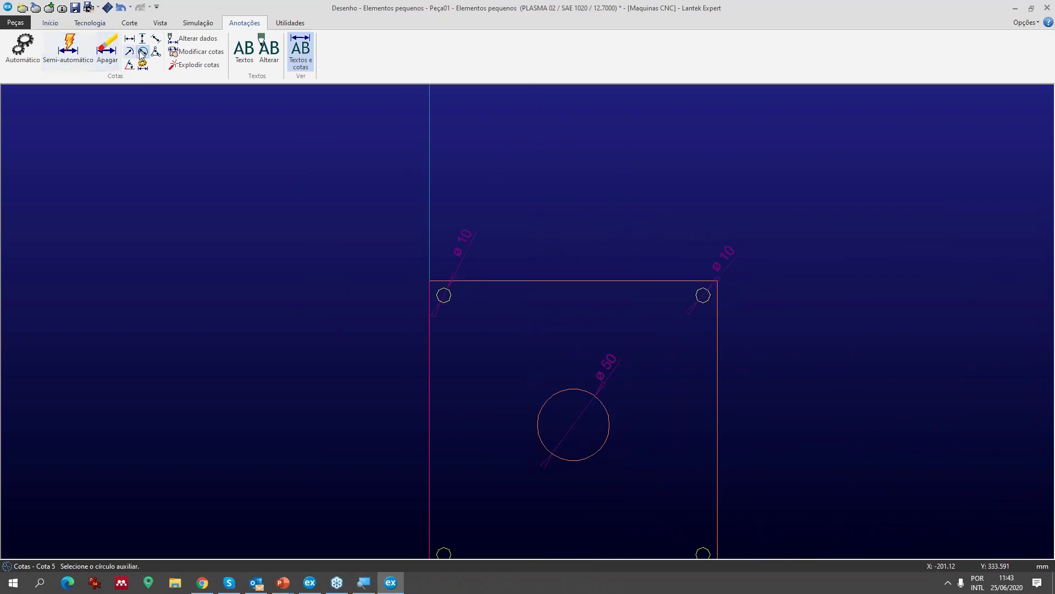
# - Erase the diameter dimensions of the two upper corner holes and the central circle
pyautogui.scroll(2, 528, 323)
pyautogui.scroll(2, 530, 326)
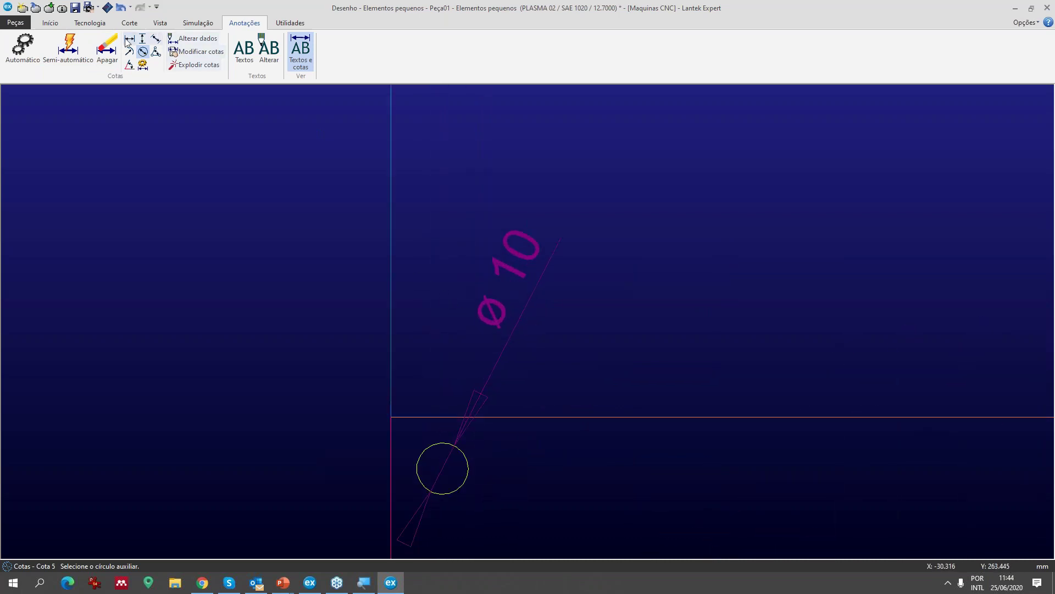
pyautogui.click(99, 59)
pyautogui.click(479, 248)
pyautogui.scroll(-3, 480, 248)
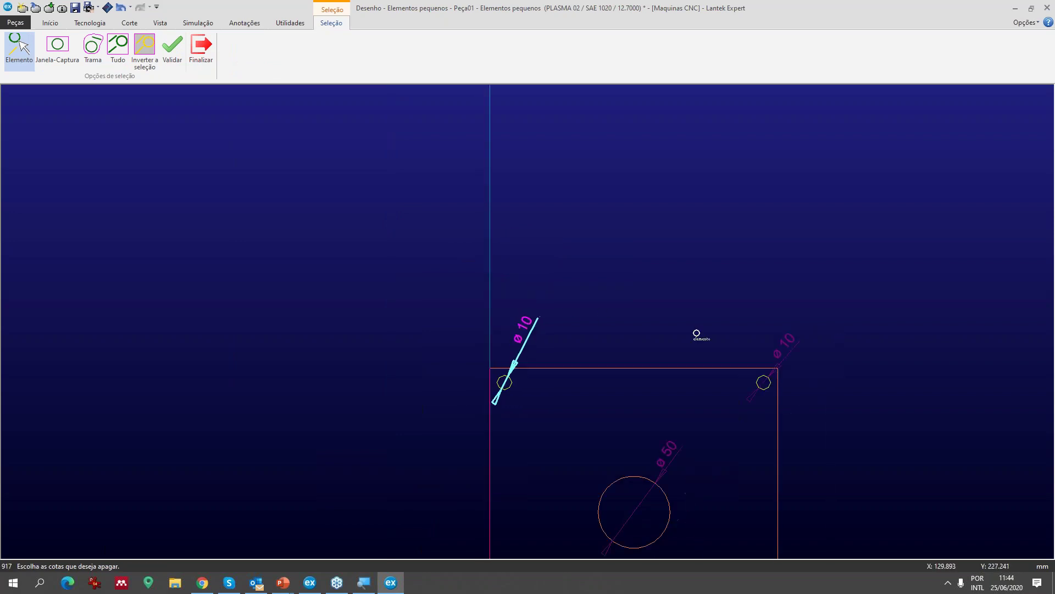
pyautogui.click(774, 345)
pyautogui.click(667, 463)
pyautogui.rightClick(669, 464)
pyautogui.scroll(3, 669, 464)
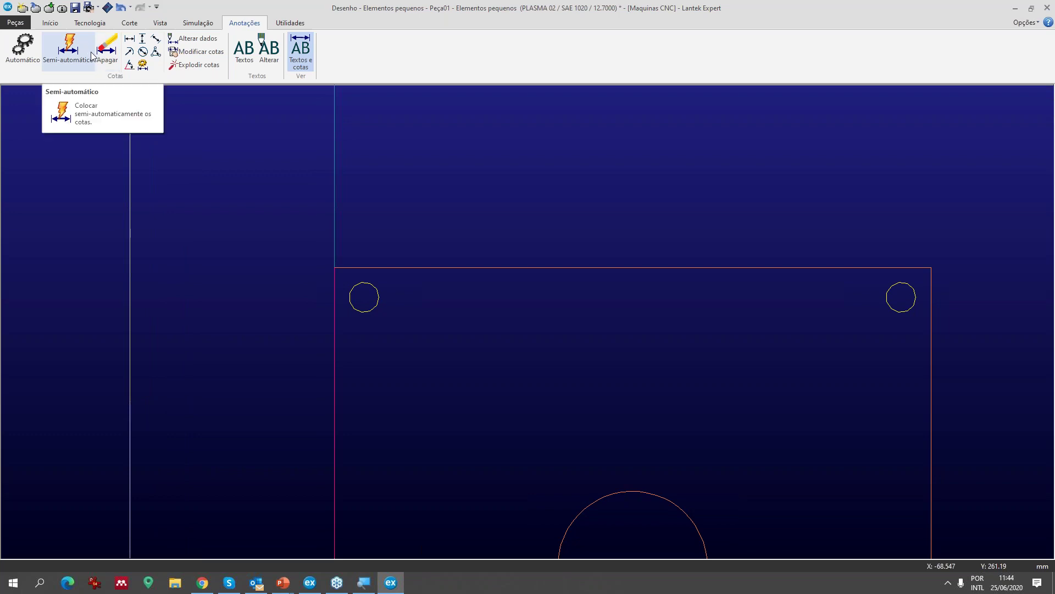
# - Assign the marking technology with cutting quality 3.- Marcador to the four corner holes of the plate
pyautogui.click(44, 22)
pyautogui.click(84, 24)
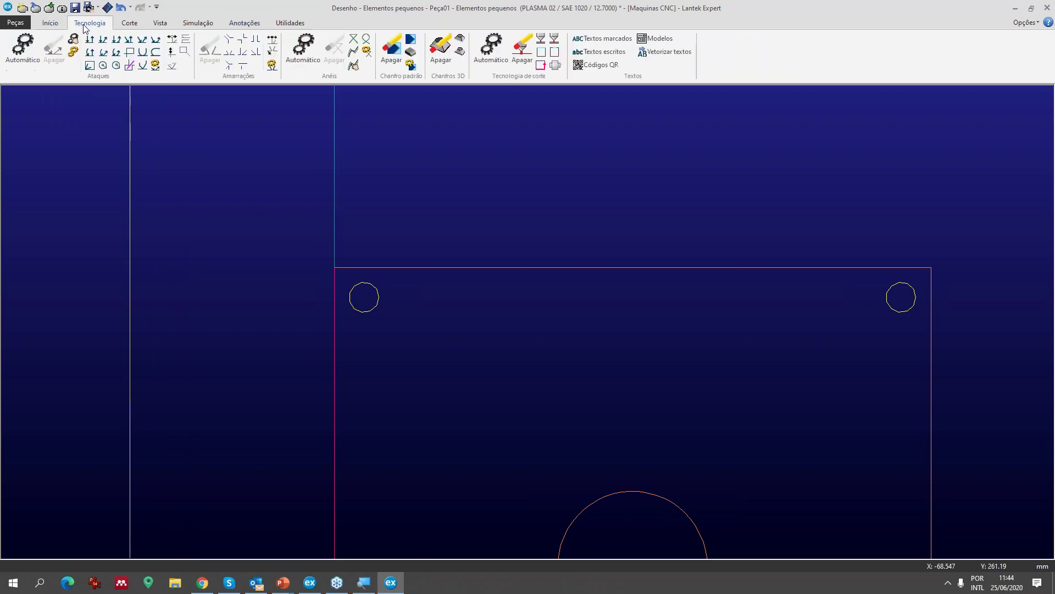
pyautogui.click(541, 38)
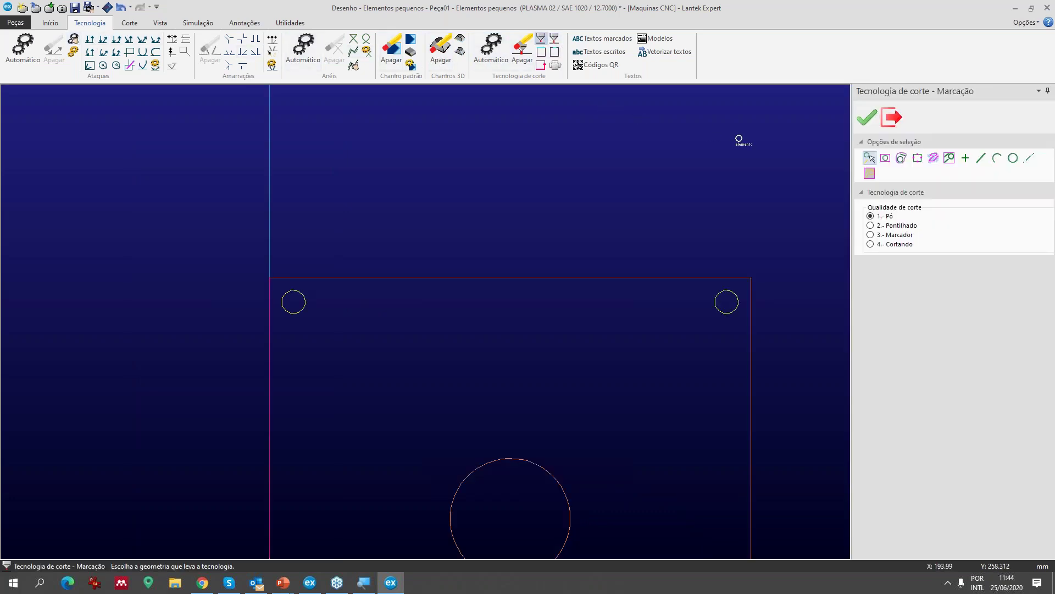
pyautogui.click(871, 234)
pyautogui.click(294, 313)
pyautogui.scroll(-3, 365, 384)
pyautogui.click(431, 523)
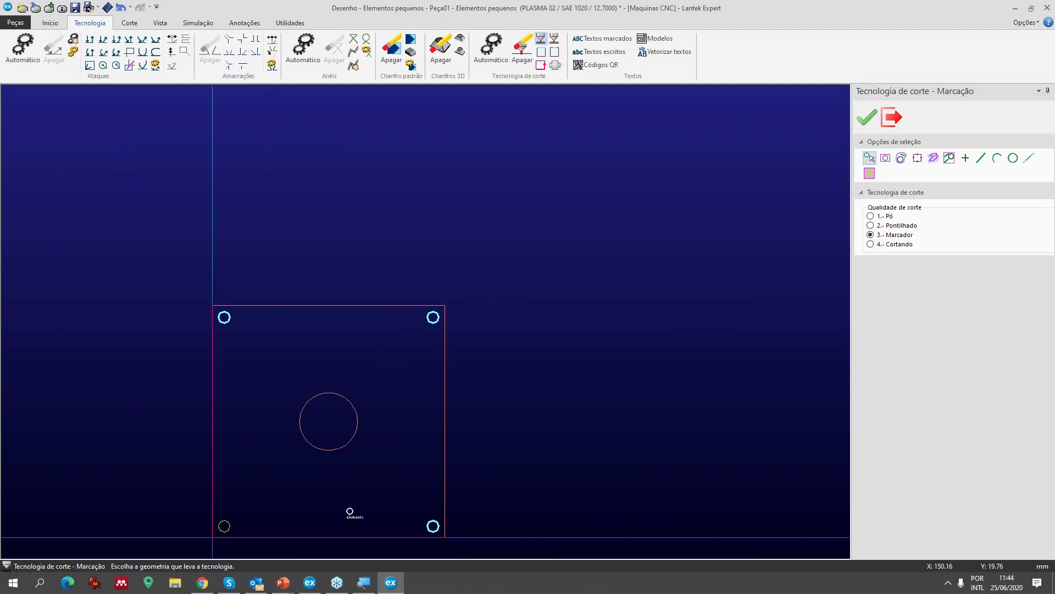
pyautogui.click(234, 519)
pyautogui.rightClick(255, 478)
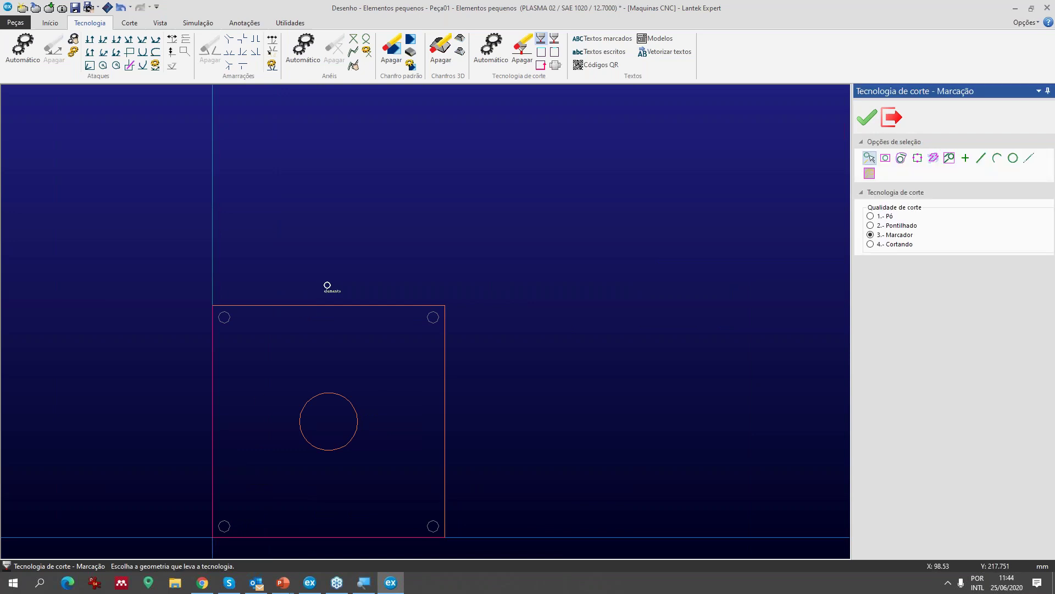
pyautogui.click(892, 117)
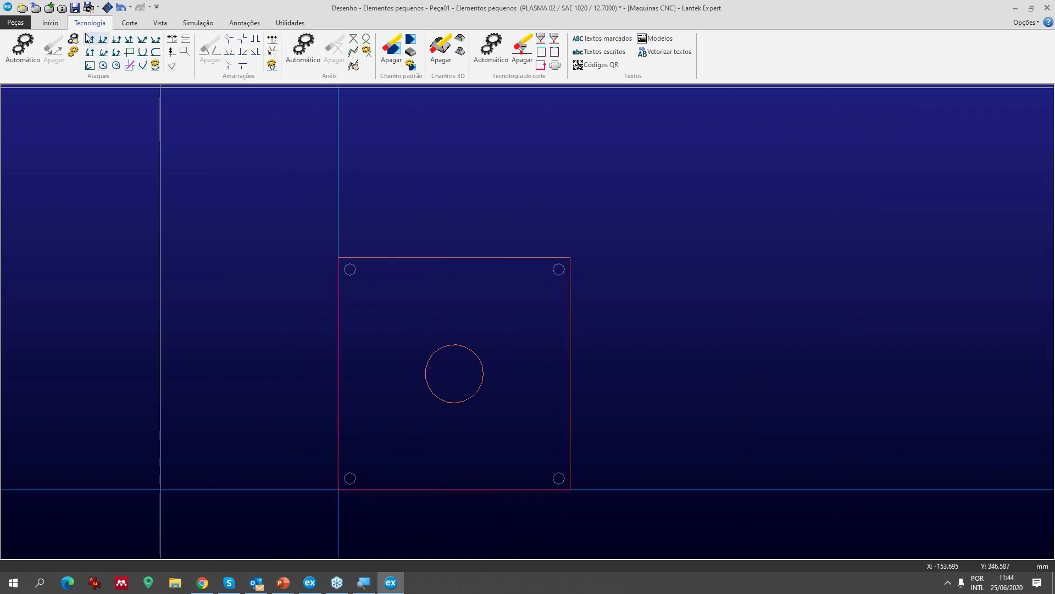
# - Place a point at the centre of each of the two upper corner holes
pyautogui.click(59, 24)
pyautogui.click(73, 38)
pyautogui.scroll(3, 229, 258)
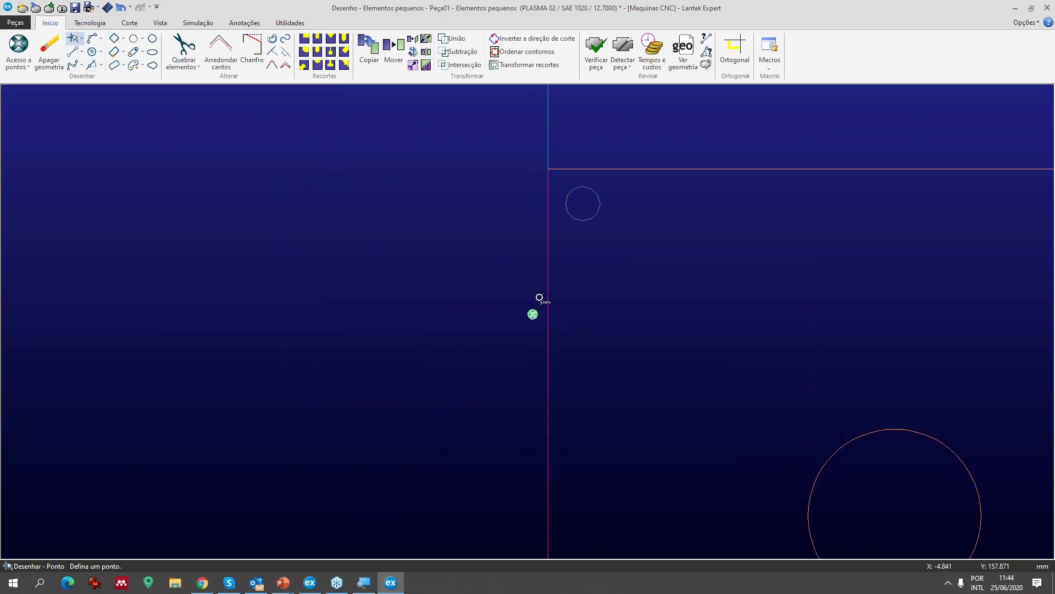
pyautogui.click(591, 223)
pyautogui.scroll(-2, 622, 255)
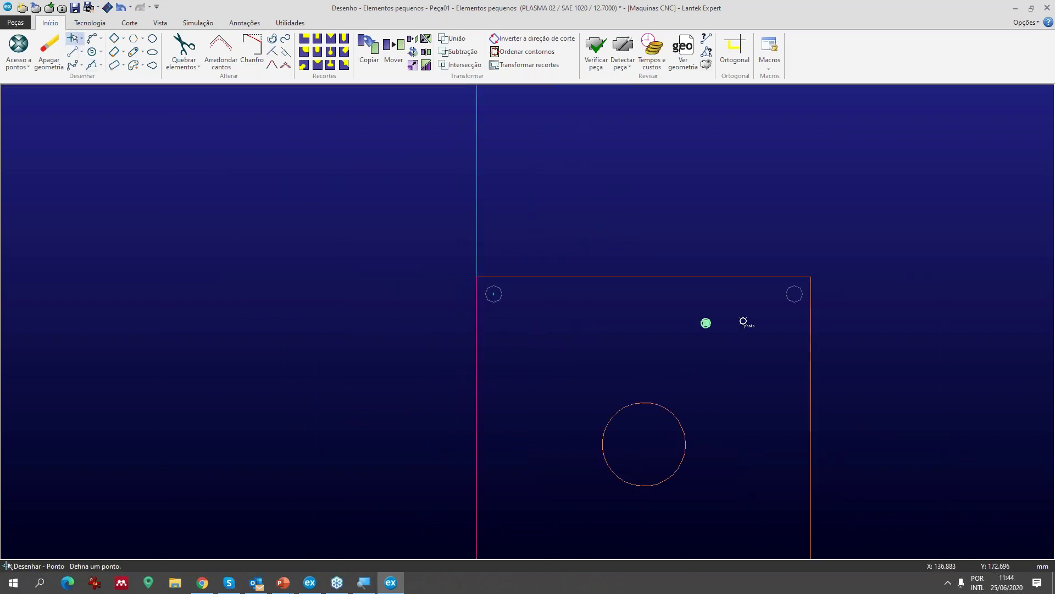
pyautogui.scroll(5, 798, 306)
pyautogui.click(526, 321)
pyautogui.scroll(-4, 526, 325)
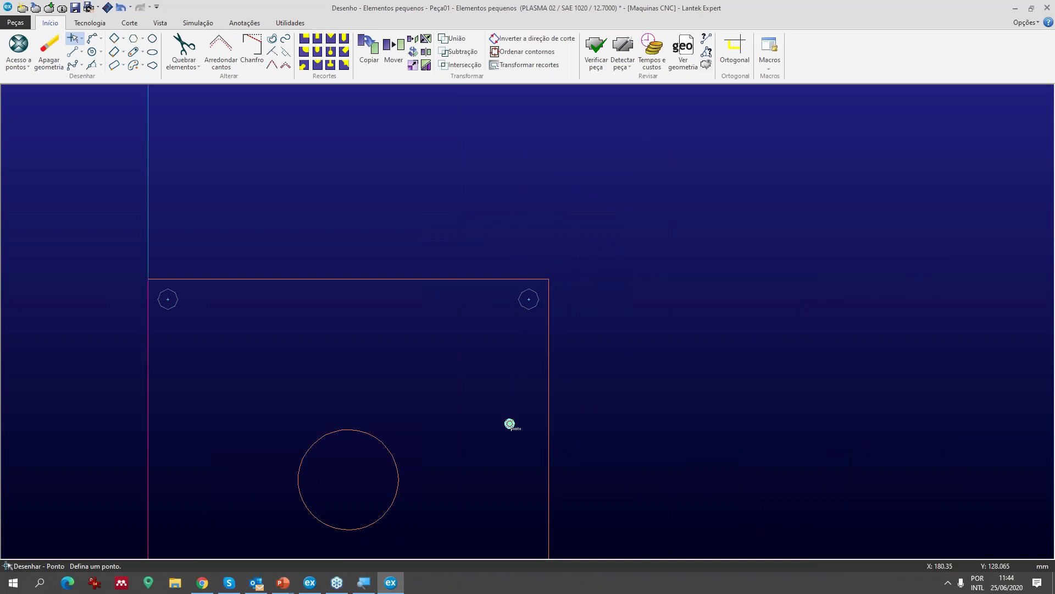
# - Undo the centre points and the marking technology assigned to the corner holes
pyautogui.hotkey('ctrl', 'z')
pyautogui.hotkey('ctrl', 'z')
pyautogui.scroll(-2, 528, 321)
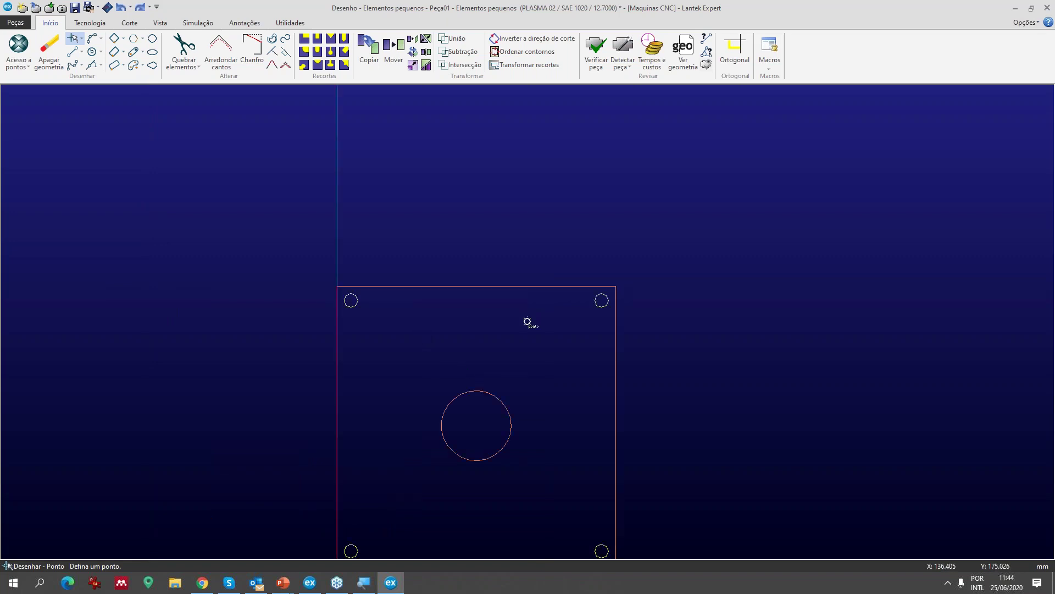
pyautogui.scroll(1, 528, 323)
pyautogui.scroll(-1, 530, 356)
pyautogui.moveTo(530, 356); pyautogui.dragTo(533, 248, button='middle')
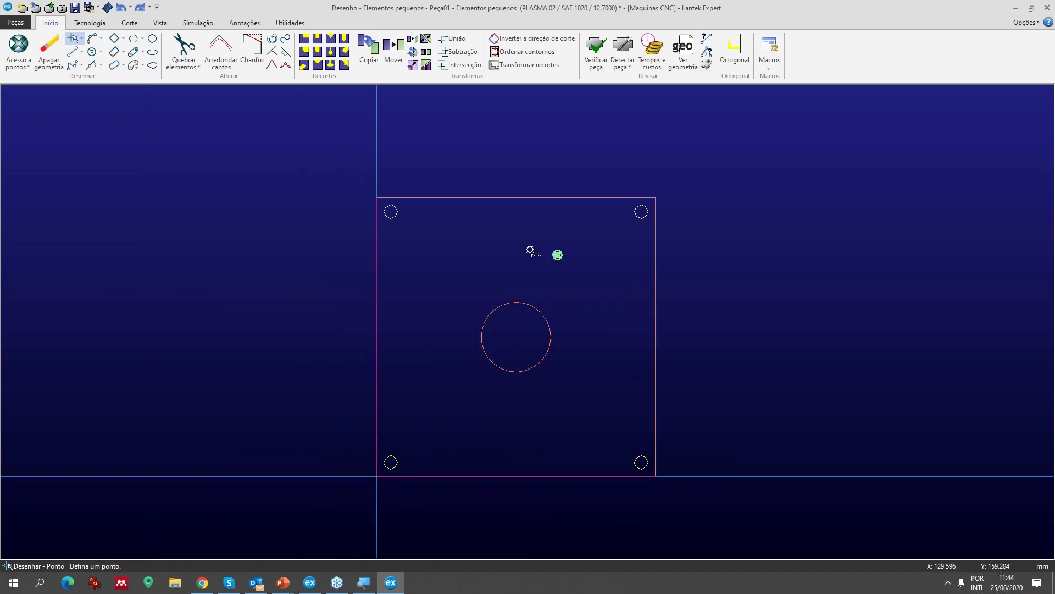
# - Save the part, accepting the part check and ordering the external contour as Horário and the interior contours as Anti-horário
pyautogui.click(75, 8)
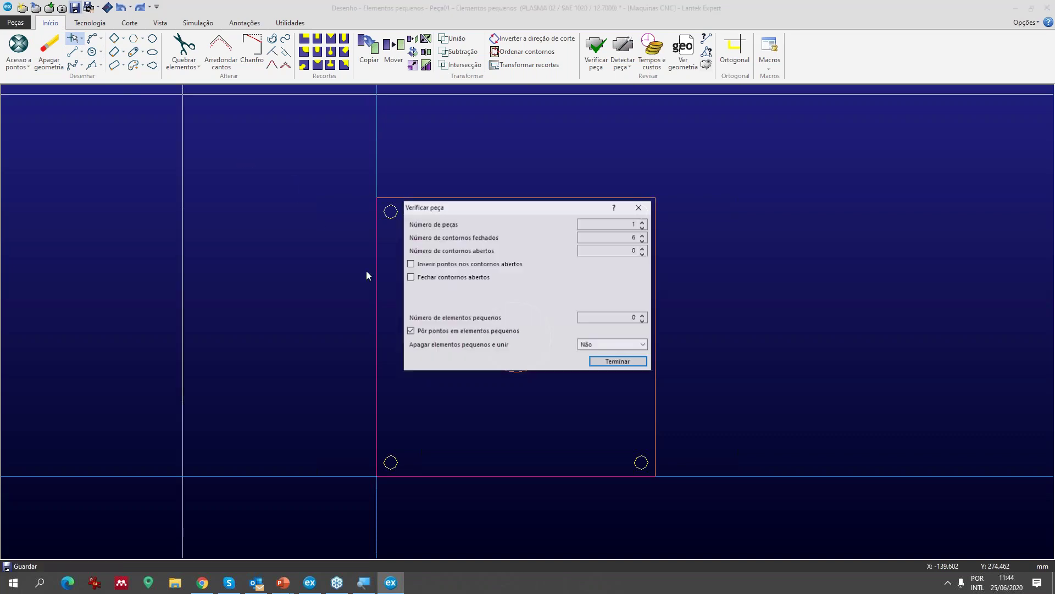
pyautogui.click(622, 361)
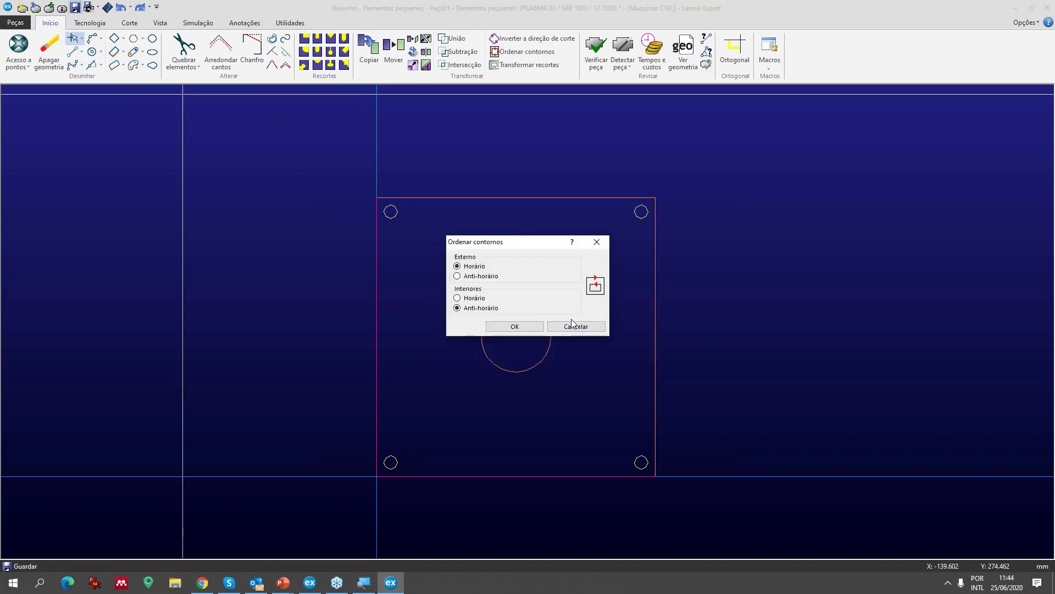
pyautogui.click(529, 328)
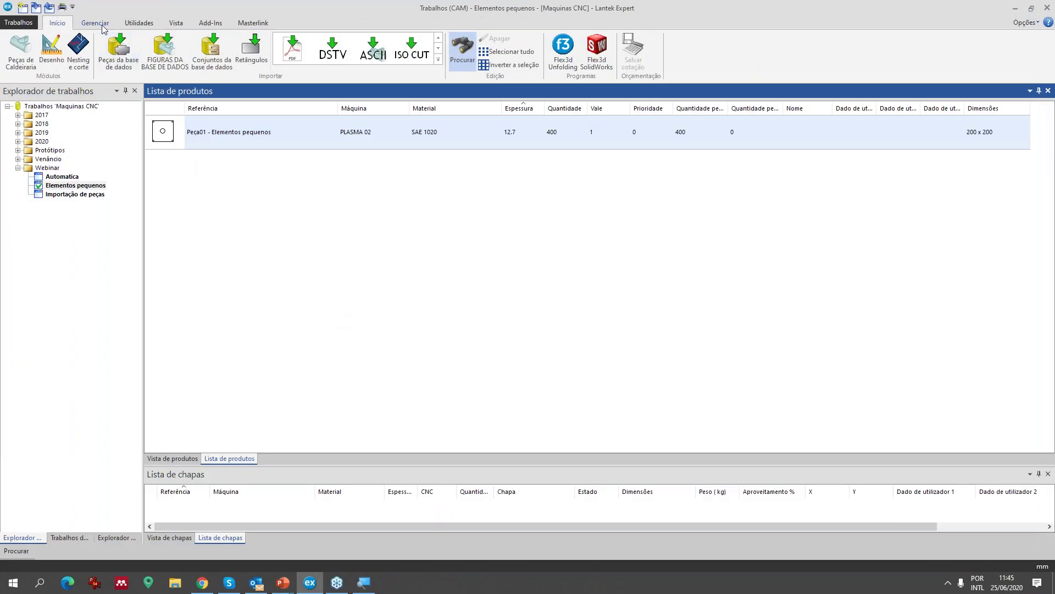
# - Open the configuration of the PLASMA 02 machine
pyautogui.click(102, 29)
pyautogui.click(20, 49)
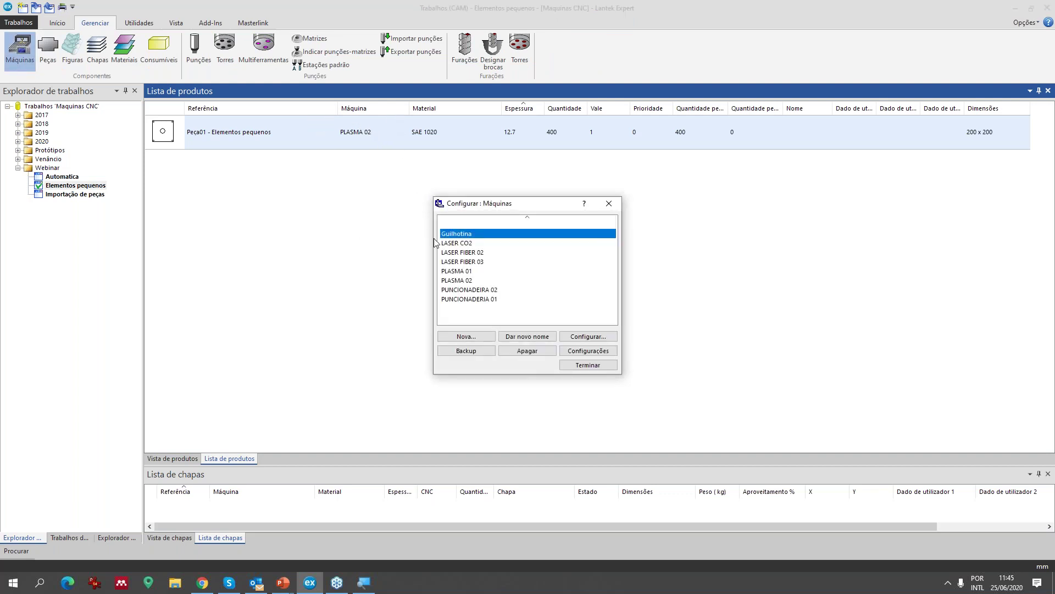
pyautogui.click(466, 280)
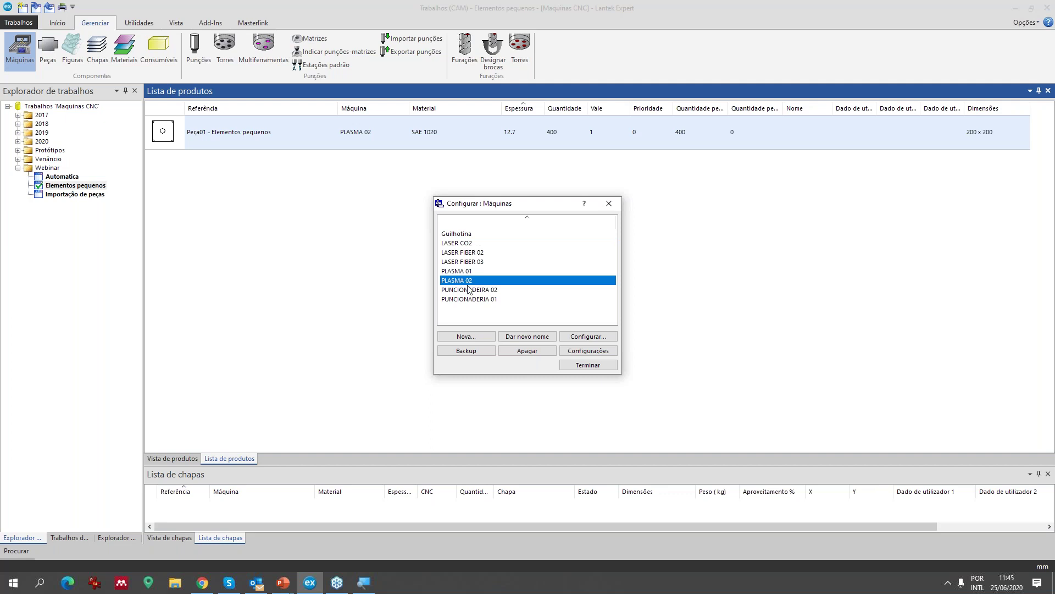
pyautogui.click(601, 337)
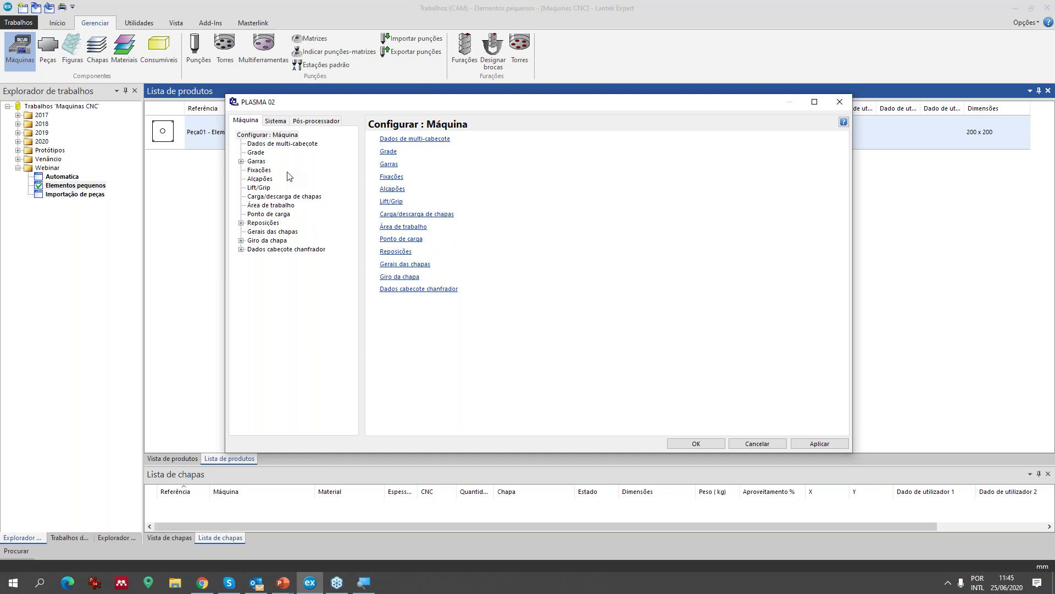
# - Open the Tecnologia automática settings of the 12,600–15,000 thickness range among the system's material-thickness dependent data
pyautogui.click(274, 121)
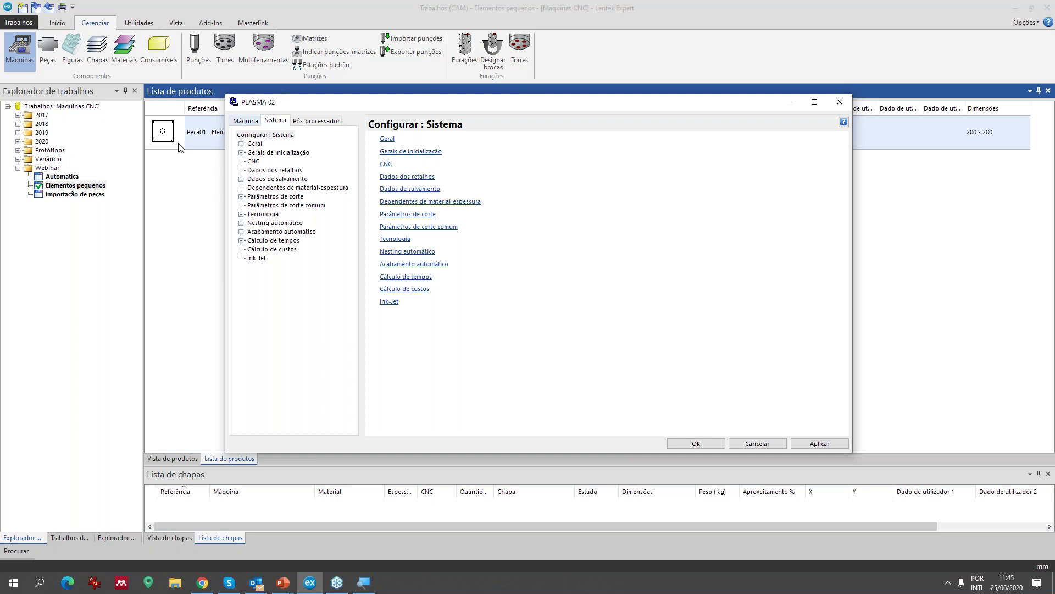
pyautogui.click(290, 191)
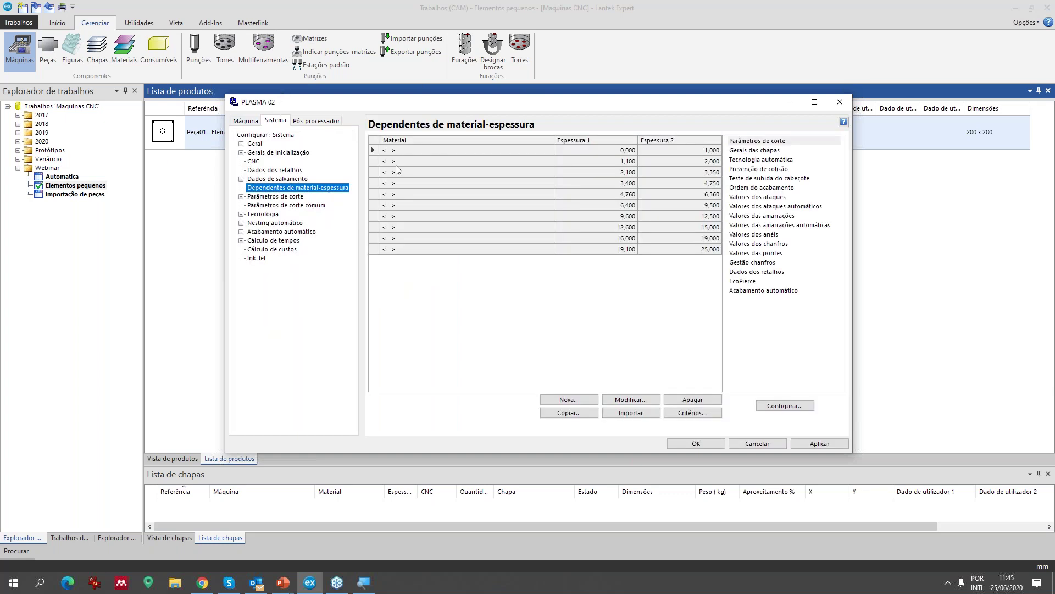
pyautogui.moveTo(497, 106); pyautogui.dragTo(424, 164)
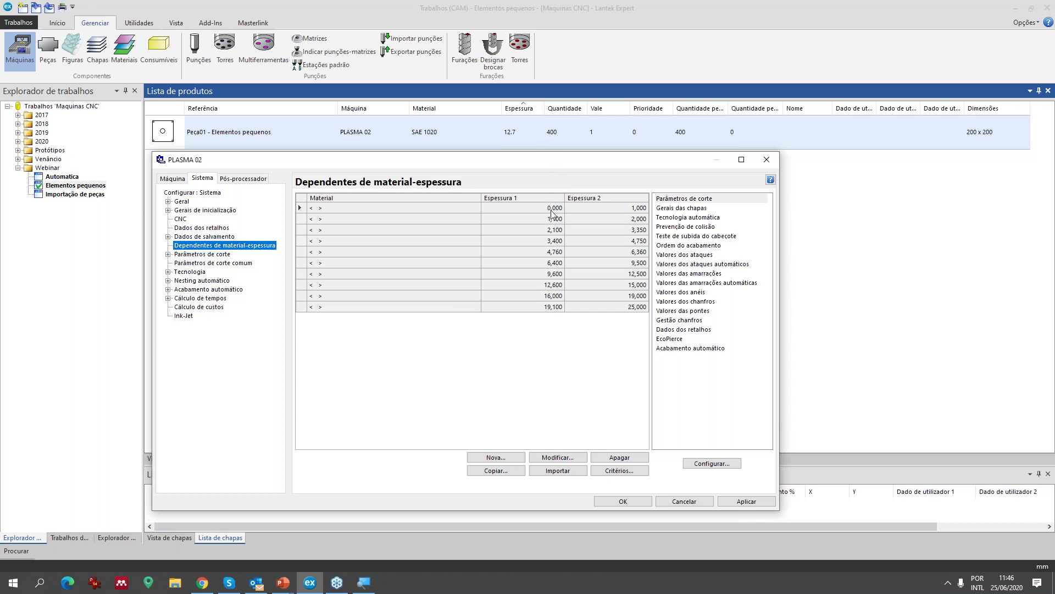
pyautogui.click(550, 286)
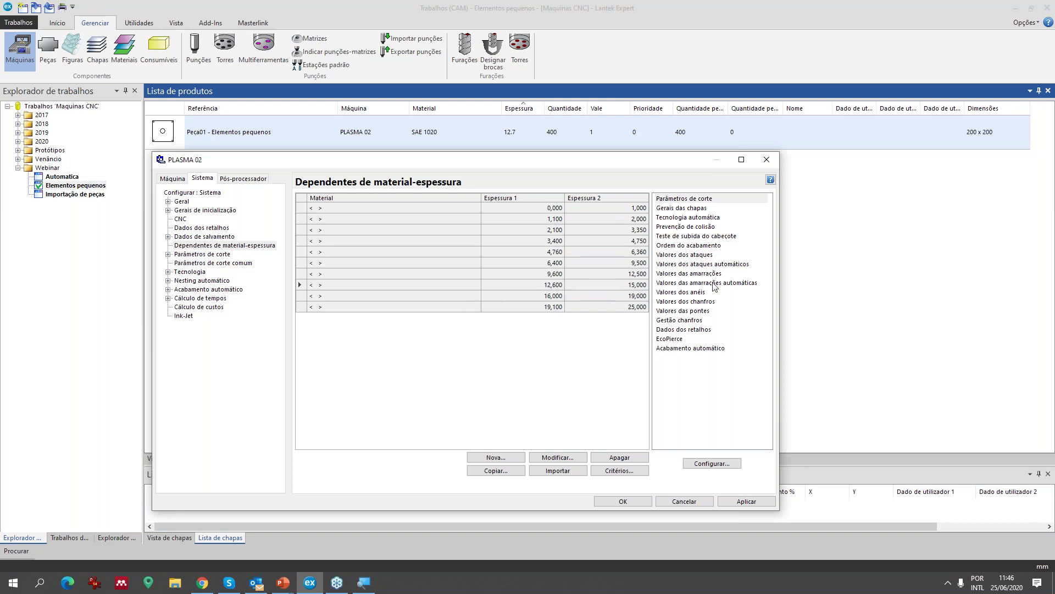
pyautogui.click(689, 218)
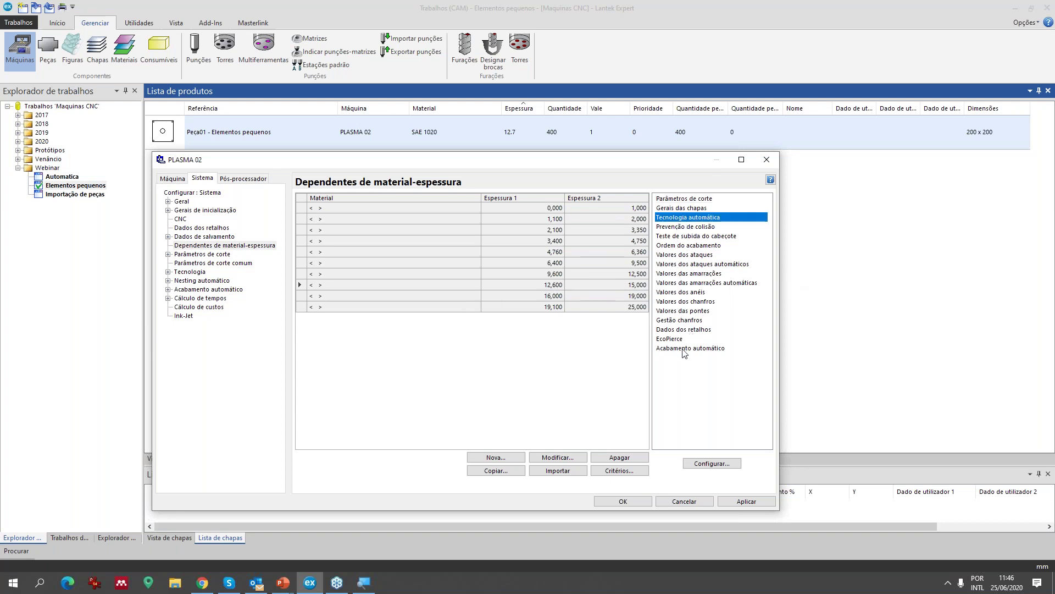
pyautogui.doubleClick(684, 218)
pyautogui.moveTo(503, 216); pyautogui.dragTo(641, 132)
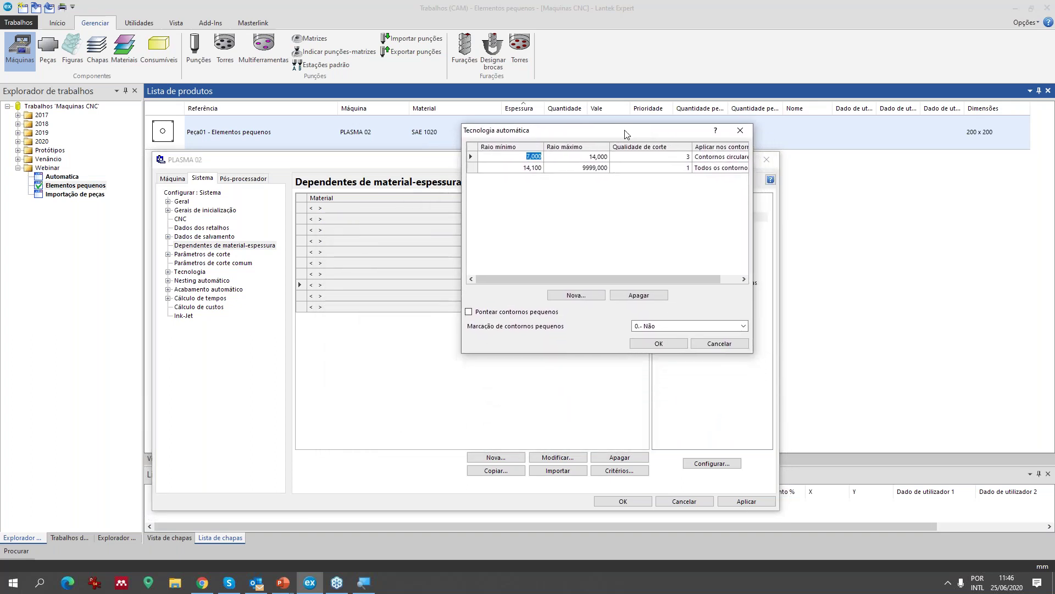
# - Examine the radius ranges, cut qualities and contour types of the automatic technology, keeping internal circular contours for the first range
pyautogui.click(552, 199)
pyautogui.click(581, 155)
pyautogui.moveTo(692, 146); pyautogui.dragTo(663, 146)
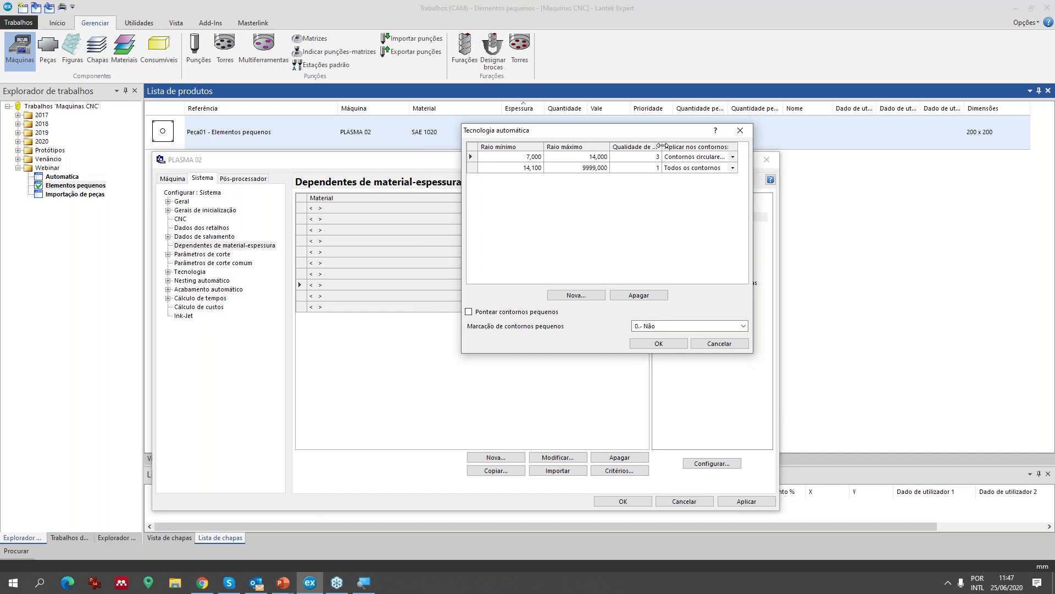
pyautogui.click(732, 158)
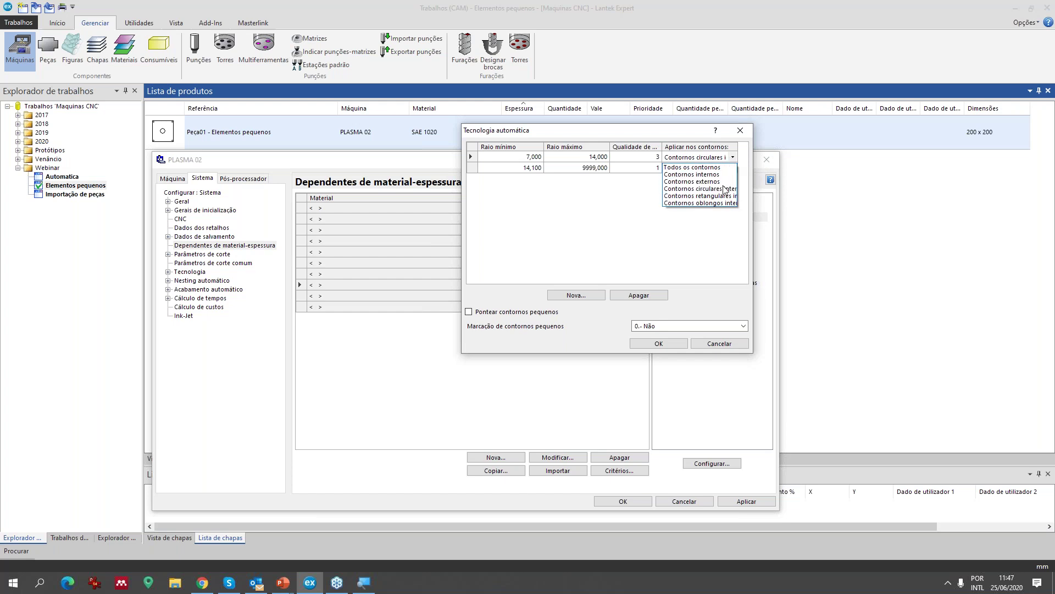
pyautogui.click(723, 190)
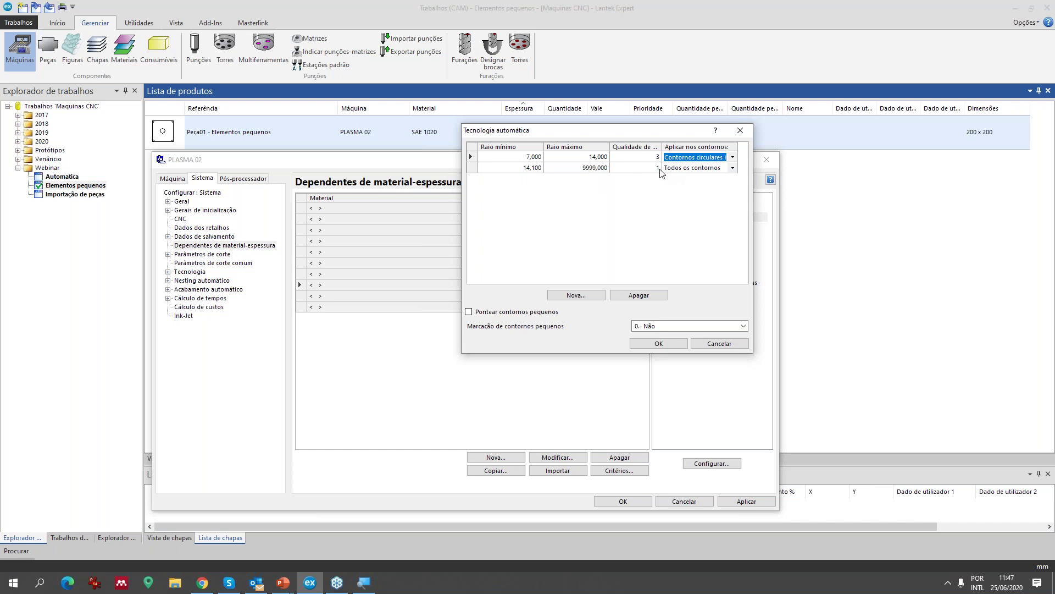
pyautogui.click(675, 192)
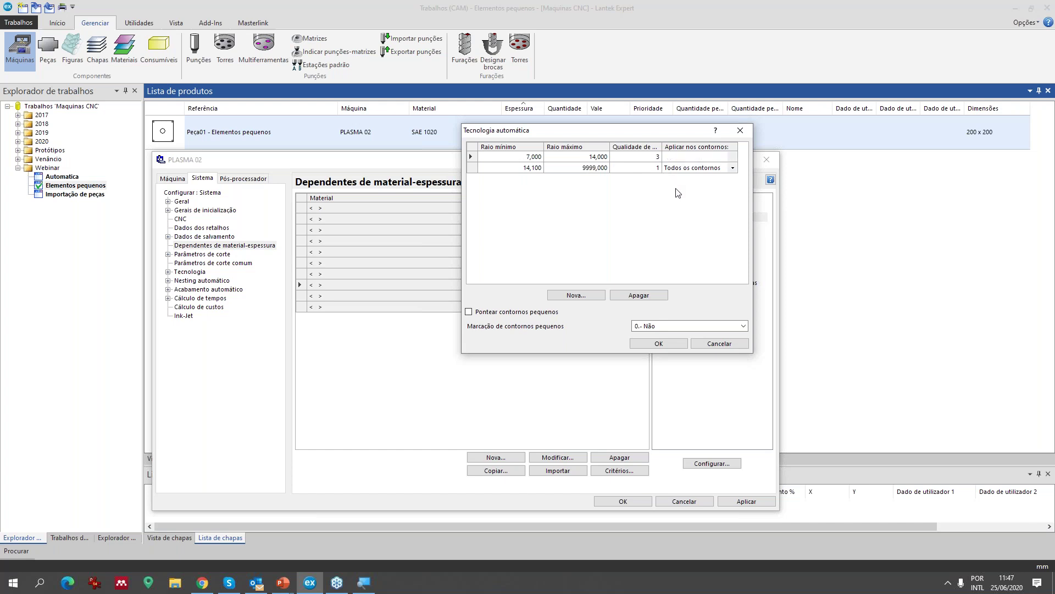
pyautogui.moveTo(675, 133); pyautogui.dragTo(675, 125)
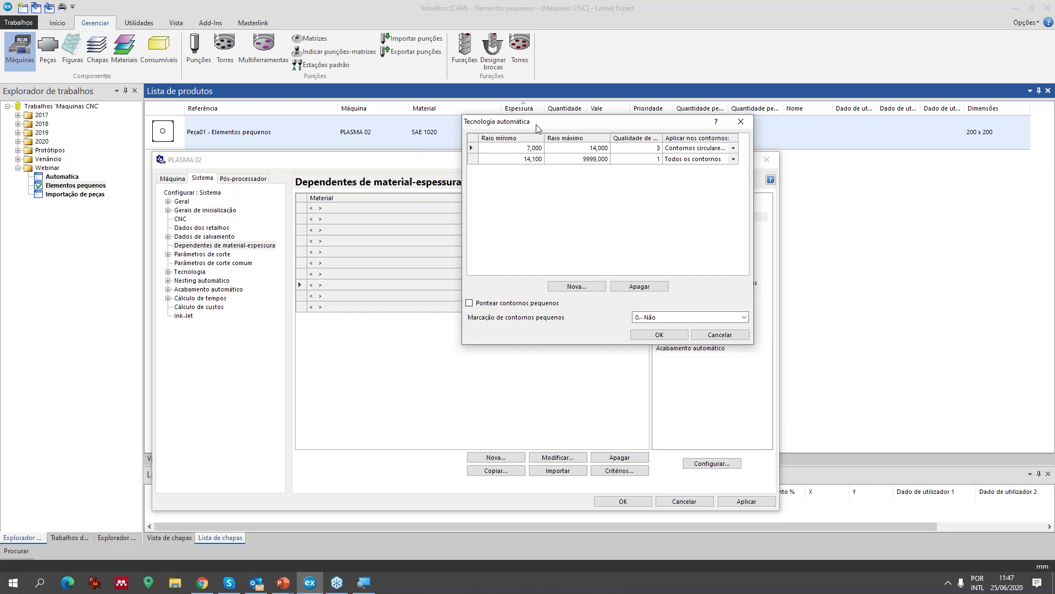
pyautogui.moveTo(537, 122); pyautogui.dragTo(532, 98)
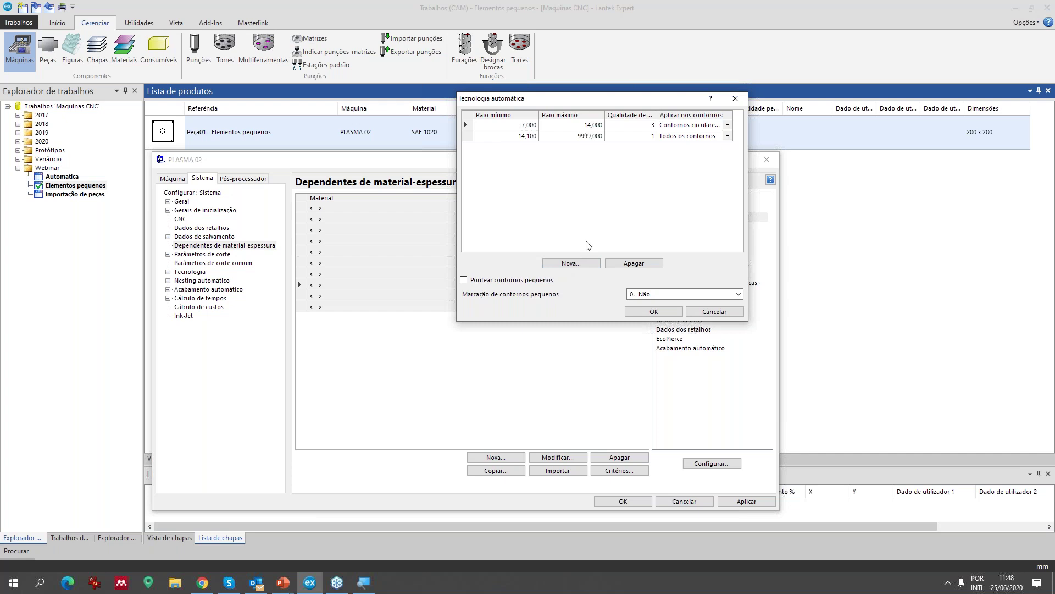
# - Set the marking of small contours to 3.- Marcador, leave Pontear contornos pequenos off, and accept the automatic technology settings
pyautogui.click(661, 297)
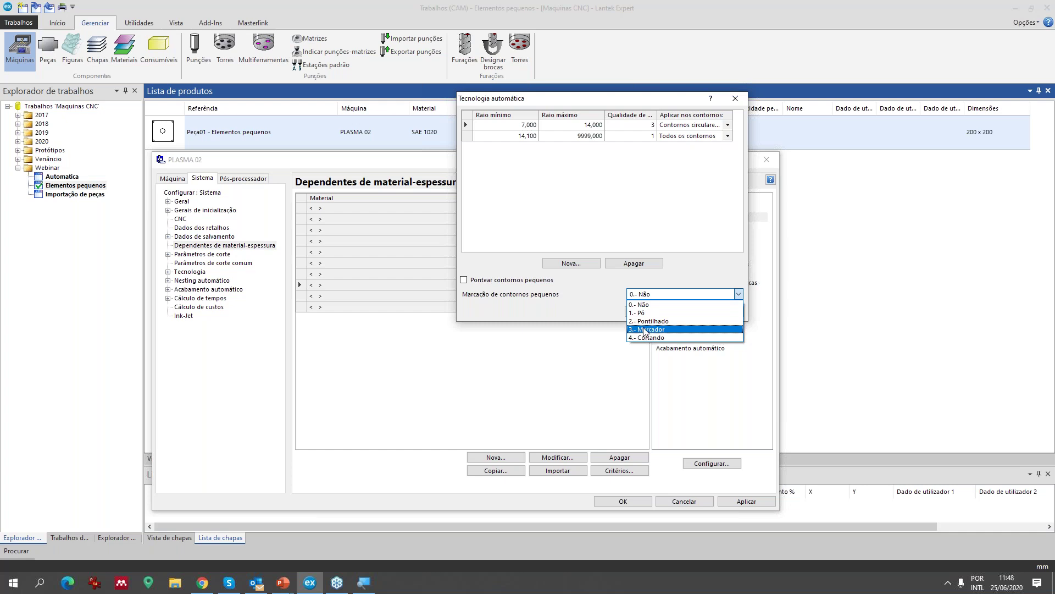
pyautogui.click(646, 330)
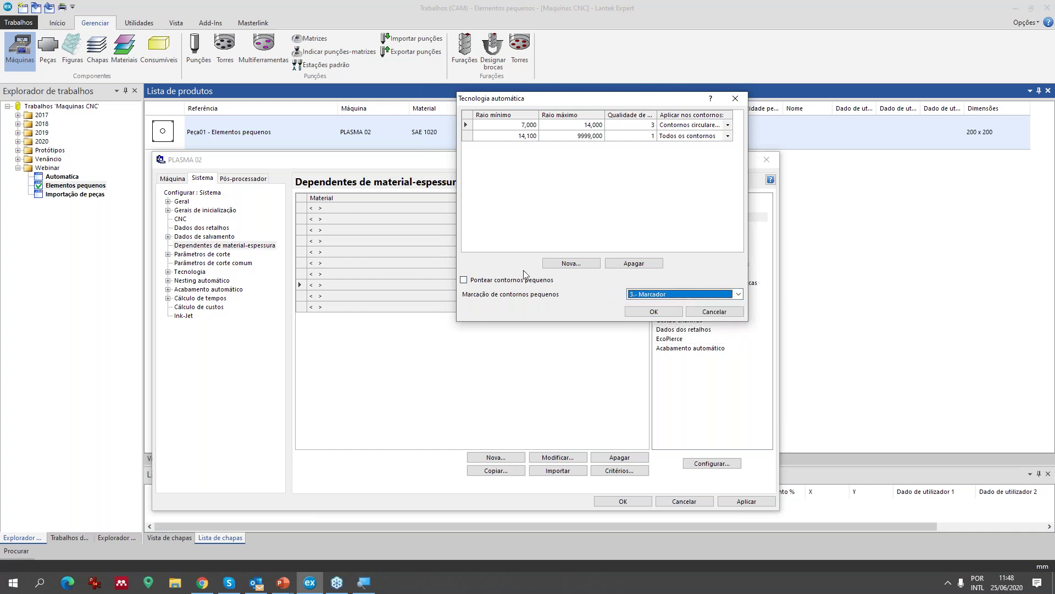
pyautogui.click(464, 280)
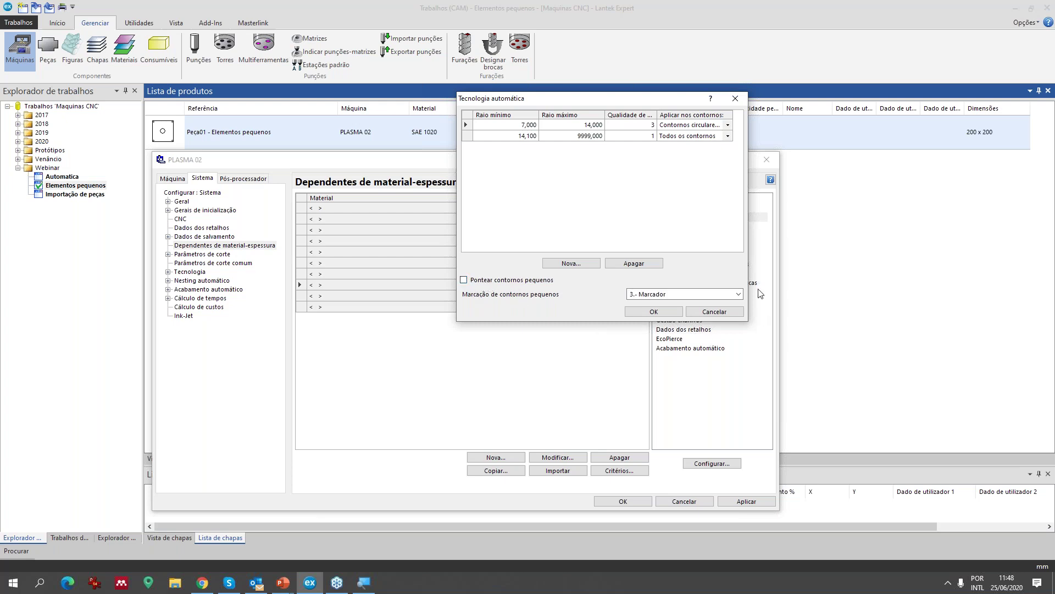
pyautogui.click(654, 312)
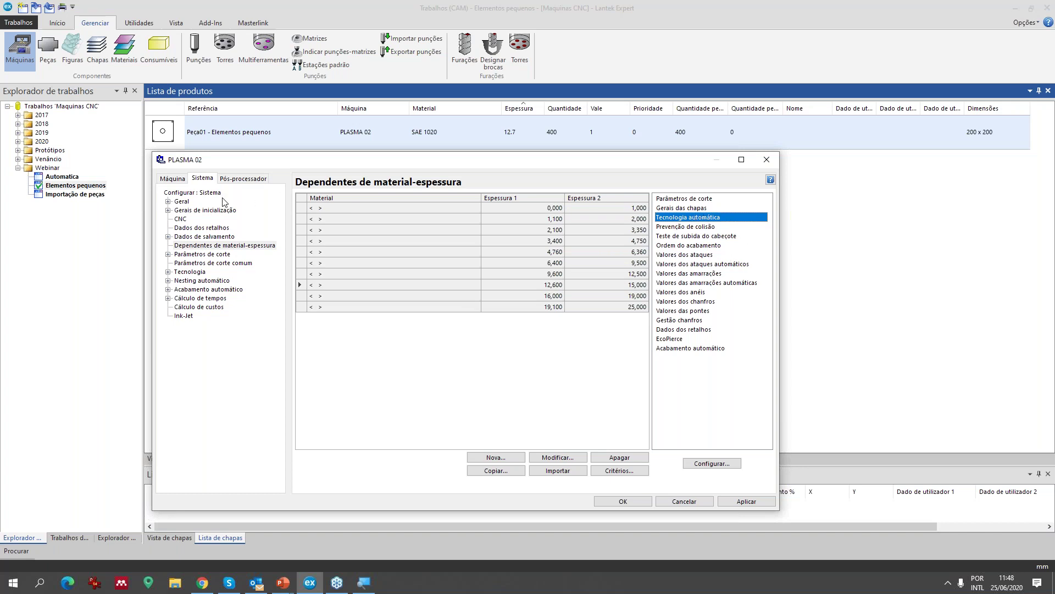
# - Keep Tecnologia automática enabled under Salvamento de peças and Entrada no módulo de nesting, and apply and close the machine configuration
pyautogui.click(169, 237)
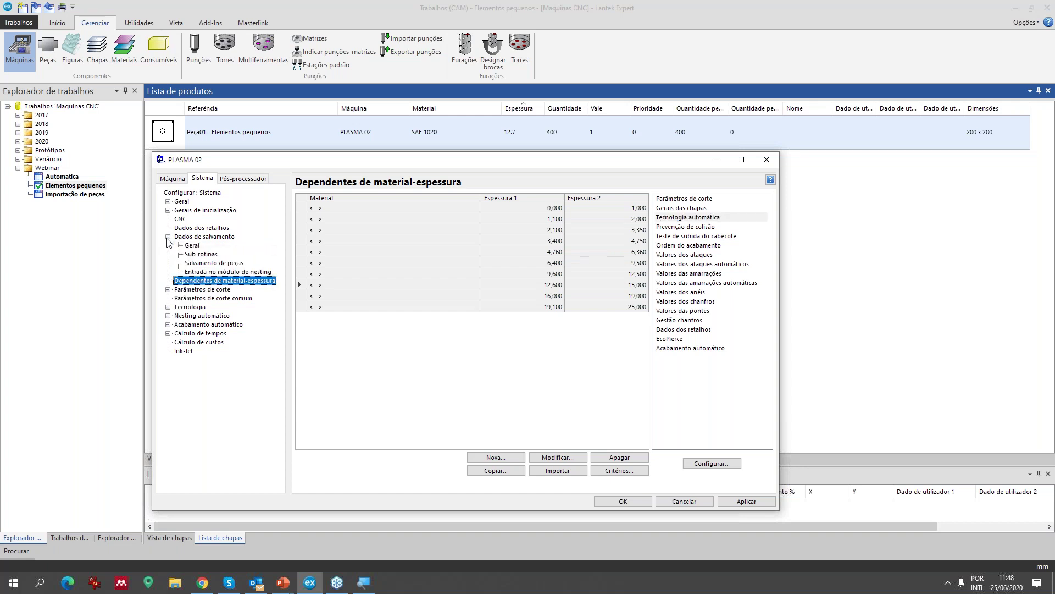
pyautogui.click(194, 265)
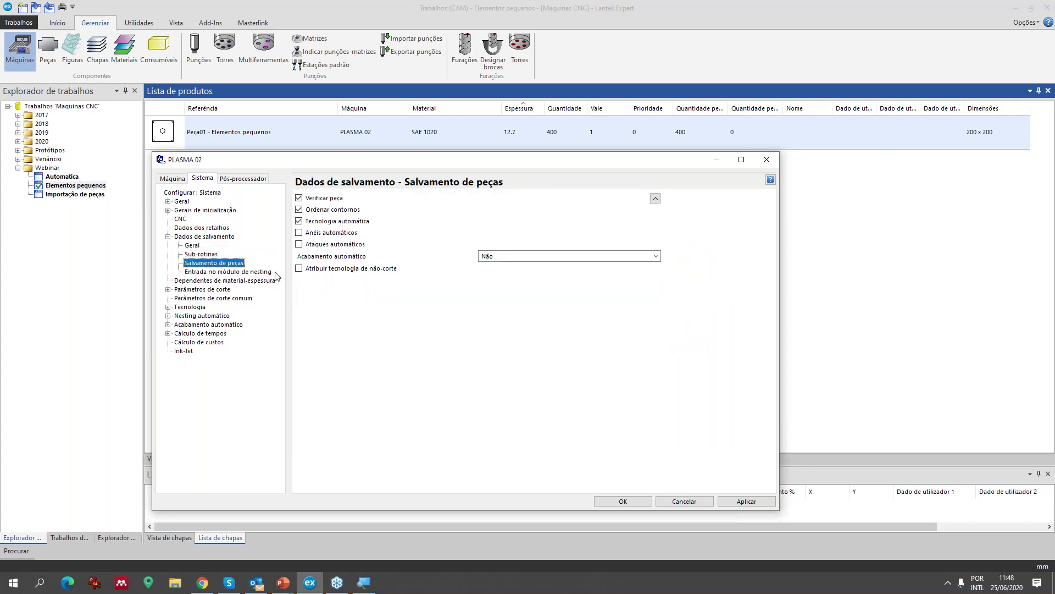
pyautogui.click(299, 221)
pyautogui.click(299, 221)
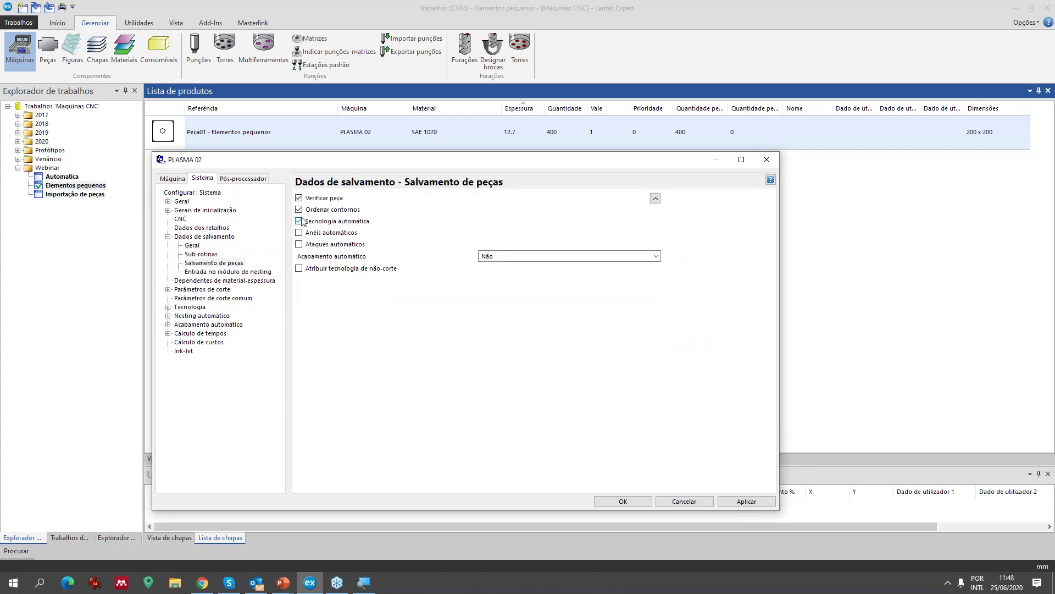
pyautogui.click(218, 272)
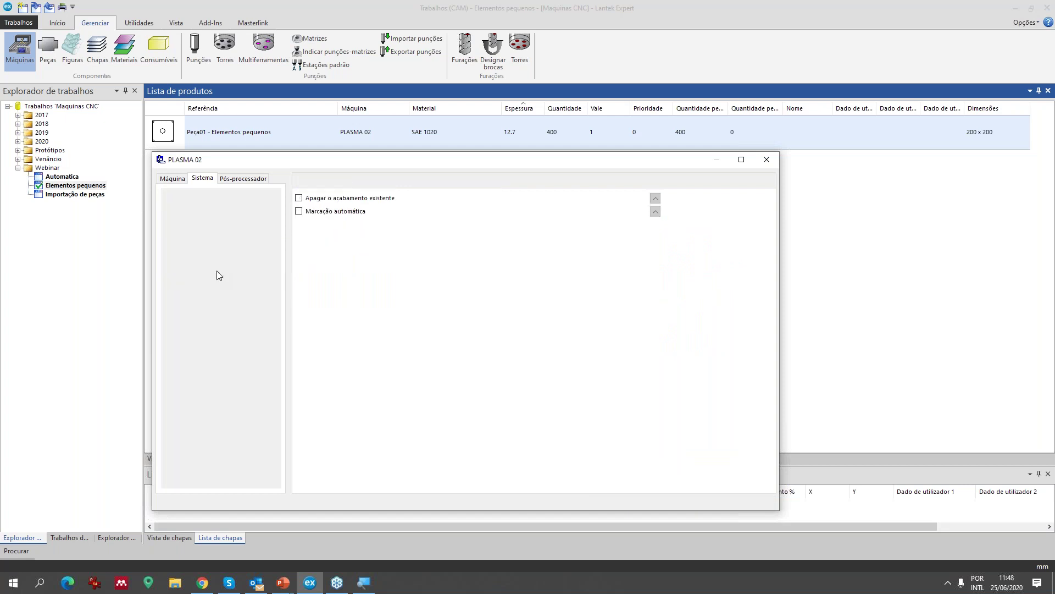
pyautogui.click(299, 237)
pyautogui.click(299, 236)
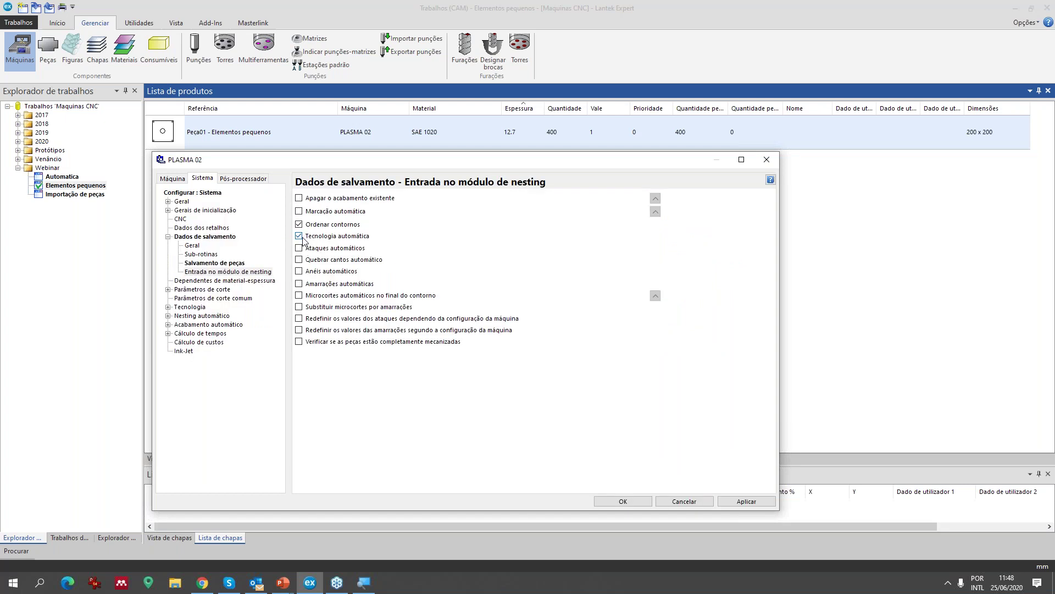
pyautogui.click(740, 500)
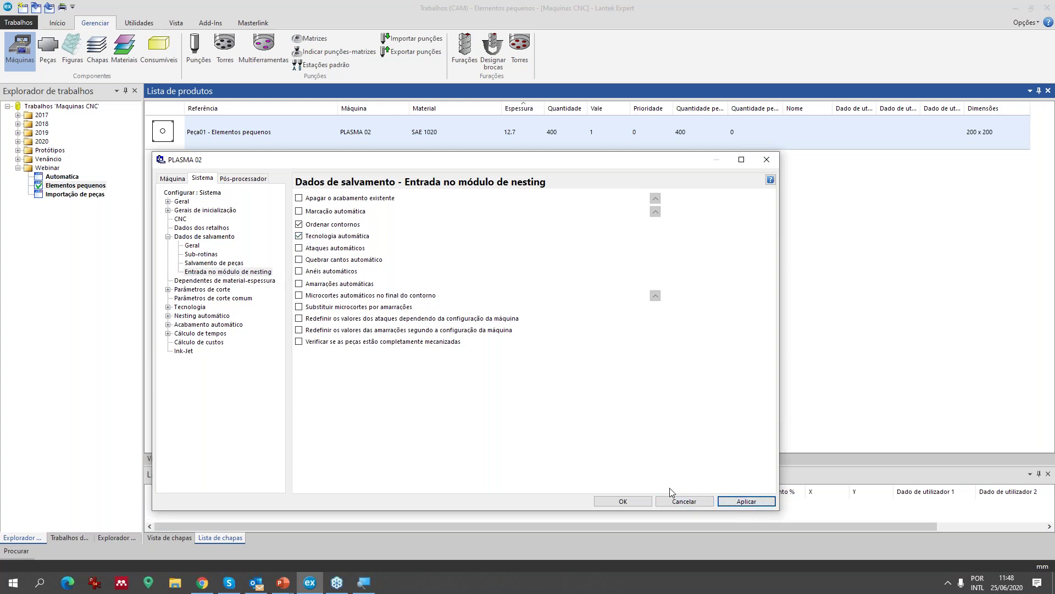
pyautogui.click(622, 501)
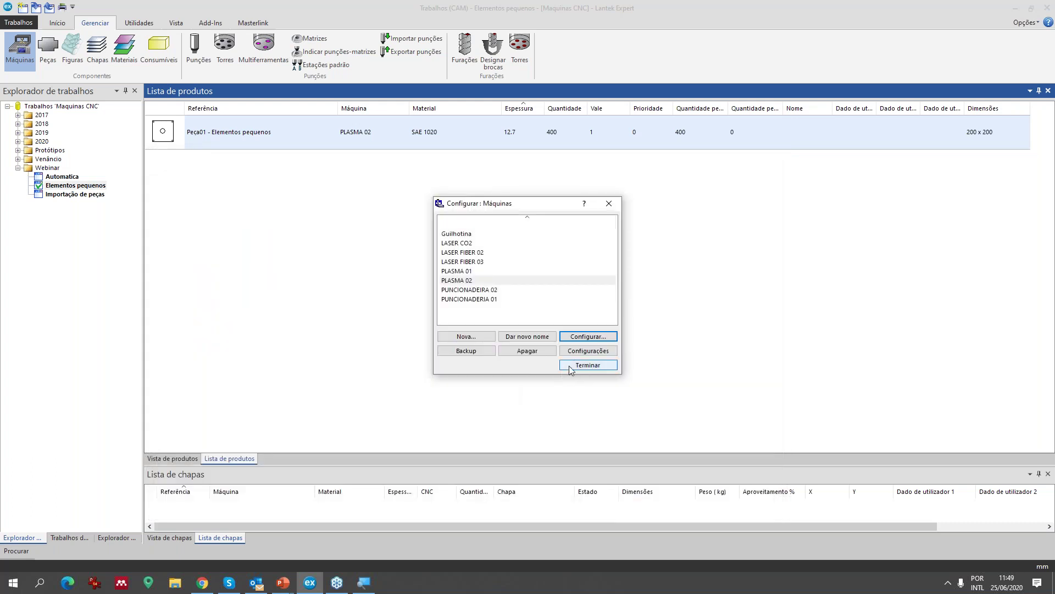
pyautogui.click(572, 365)
# - Open the drawing of Peça01 from the product list and inspect its upper corner hole
pyautogui.click(203, 132)
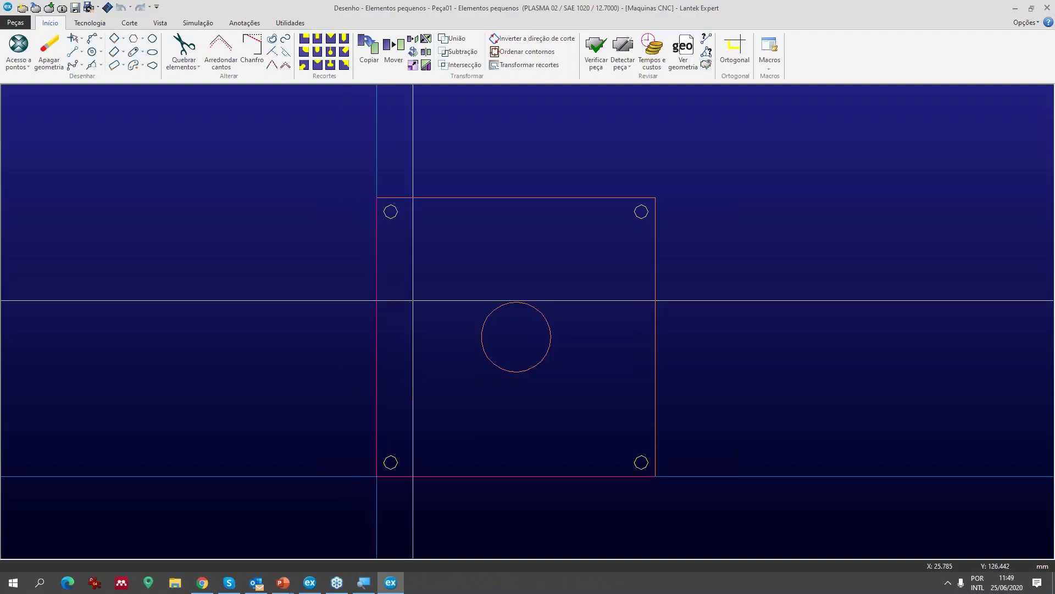
pyautogui.scroll(5, 523, 321)
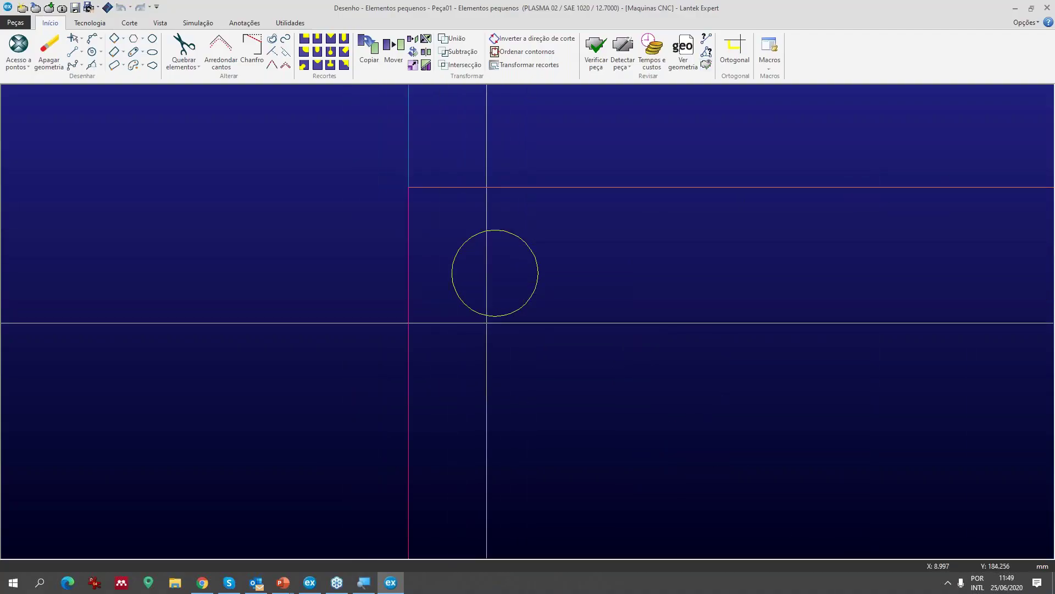
pyautogui.scroll(-5, 537, 292)
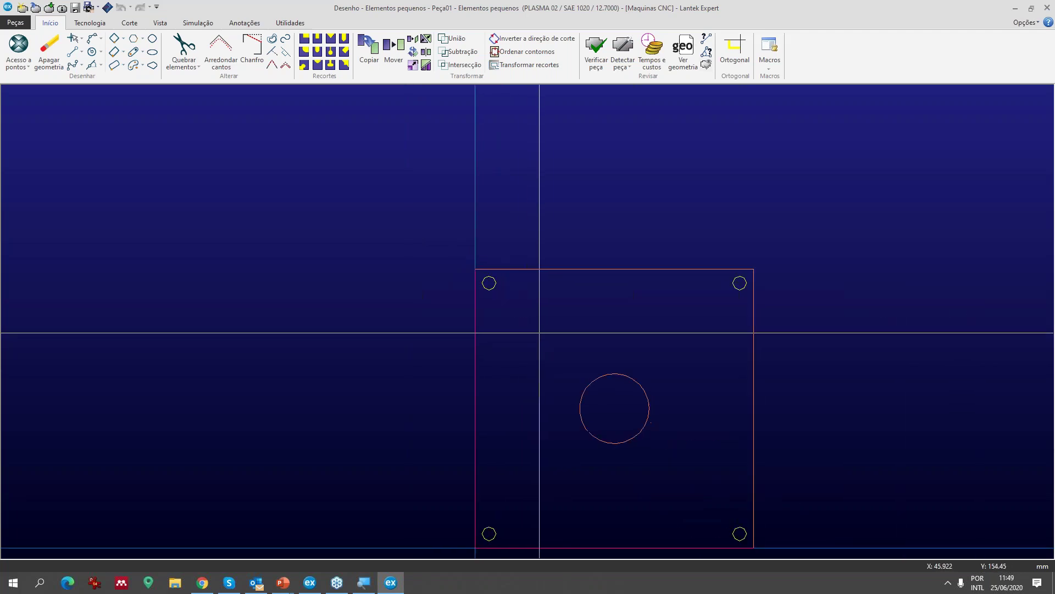
# - Draw a temporary line in the empty area outside the plate and erase it to register a modification of the part
pyautogui.click(72, 51)
pyautogui.click(155, 180)
pyautogui.click(130, 262)
pyautogui.click(49, 49)
pyautogui.click(146, 207)
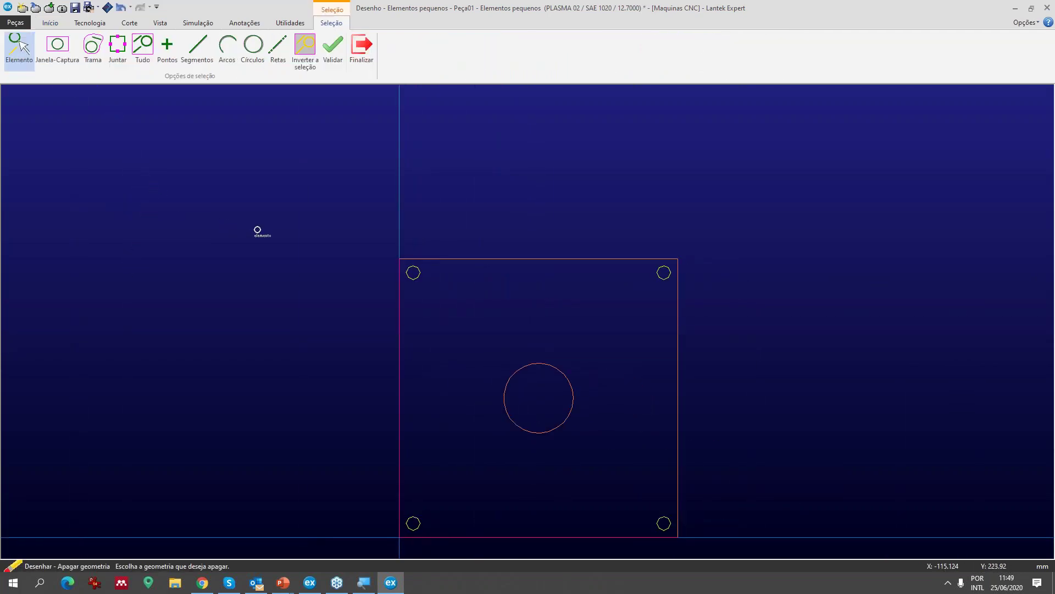
pyautogui.moveTo(515, 280); pyautogui.dragTo(473, 209, button='middle')
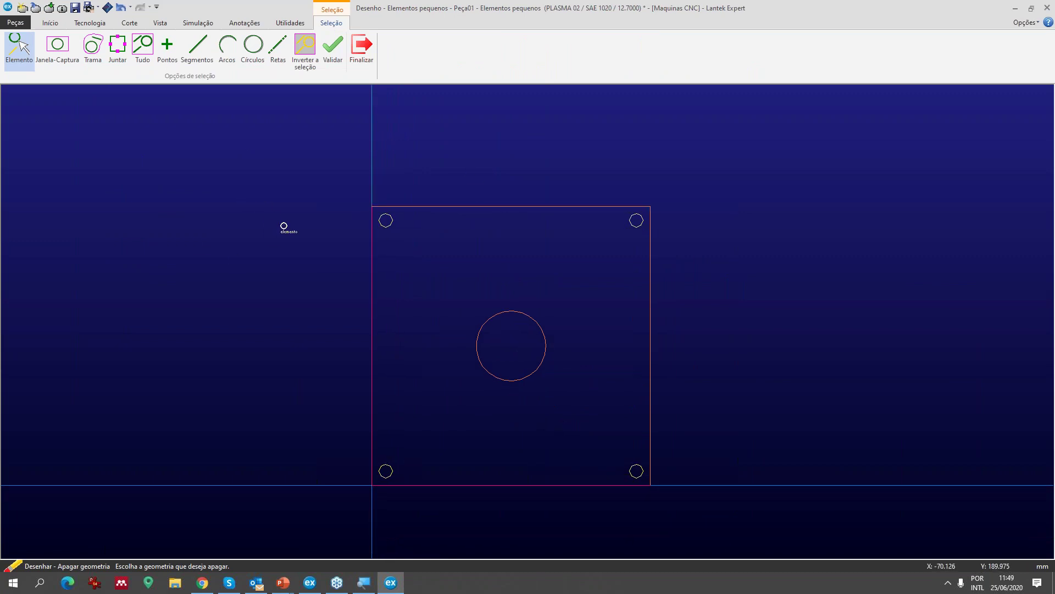
pyautogui.moveTo(404, 263); pyautogui.dragTo(382, 233, button='middle')
pyautogui.moveTo(540, 332); pyautogui.dragTo(391, 211, button='middle')
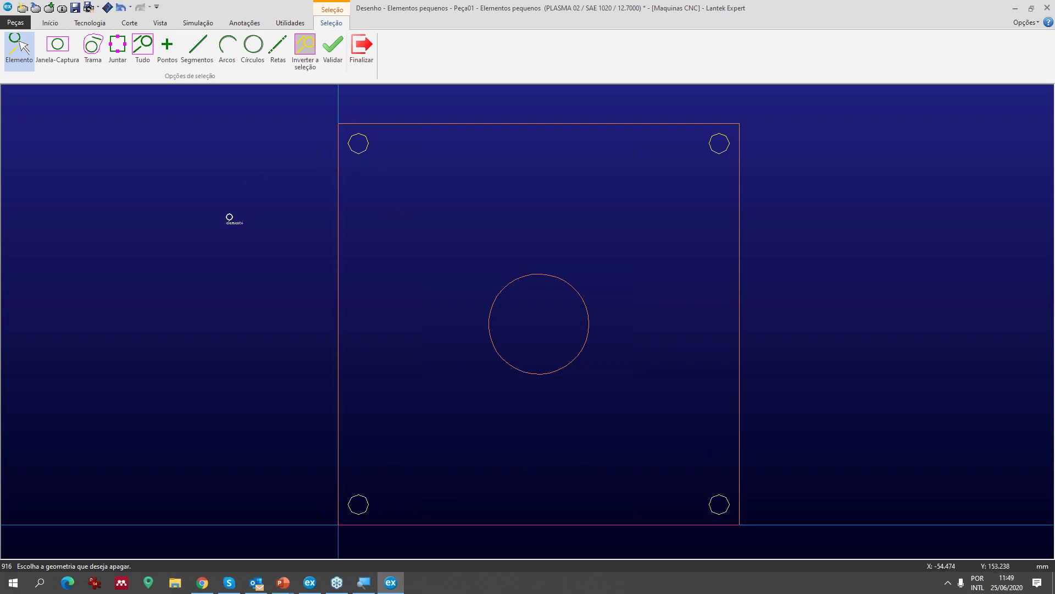
# - Save Peça01, accepting the part check and the contour order of Horário for the exterior and Anti-horário for the interiors
pyautogui.click(76, 9)
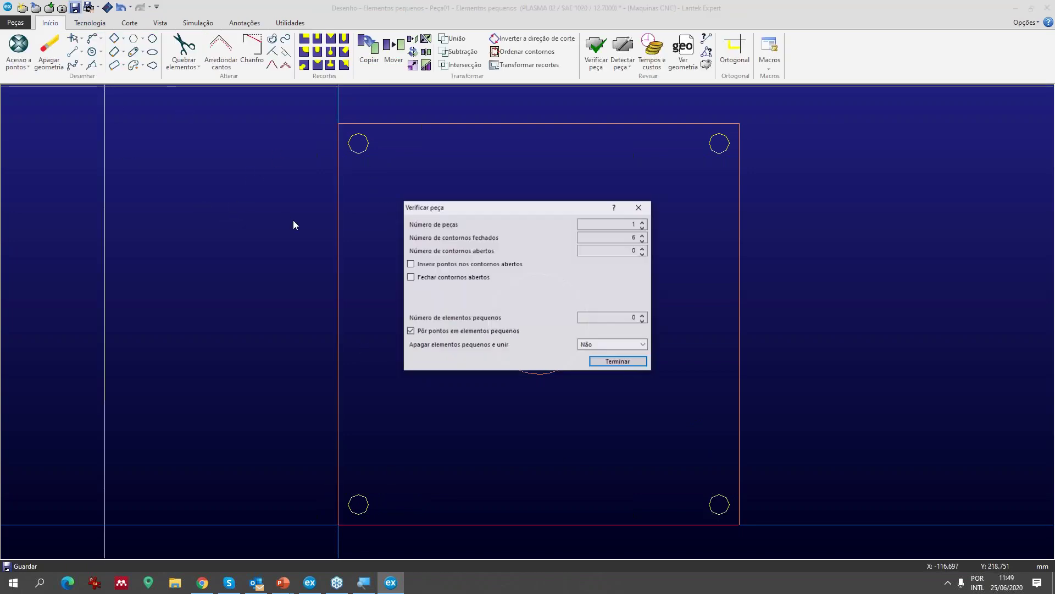
pyautogui.click(614, 363)
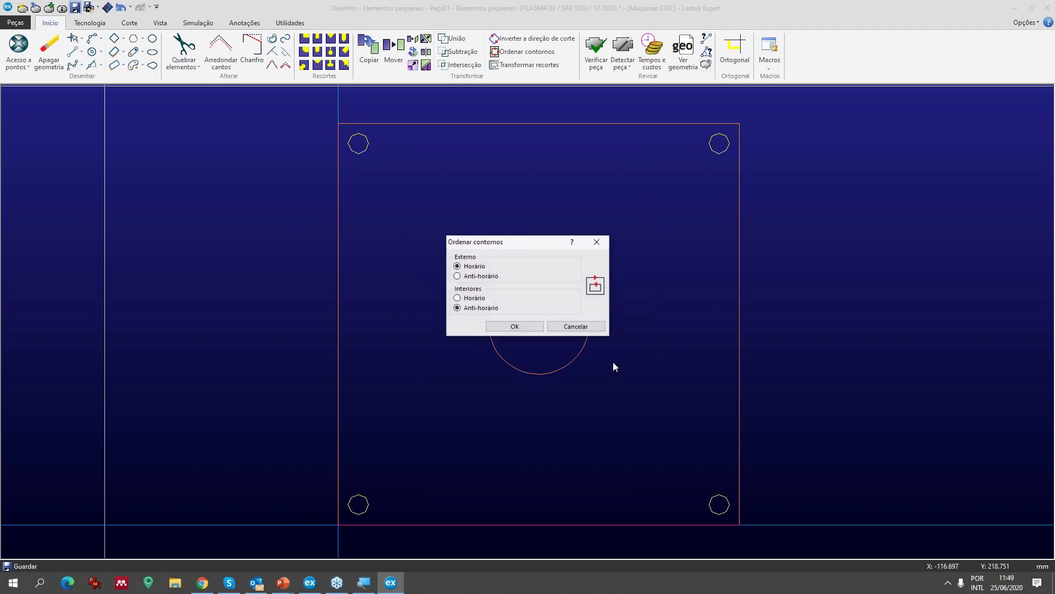
pyautogui.click(533, 326)
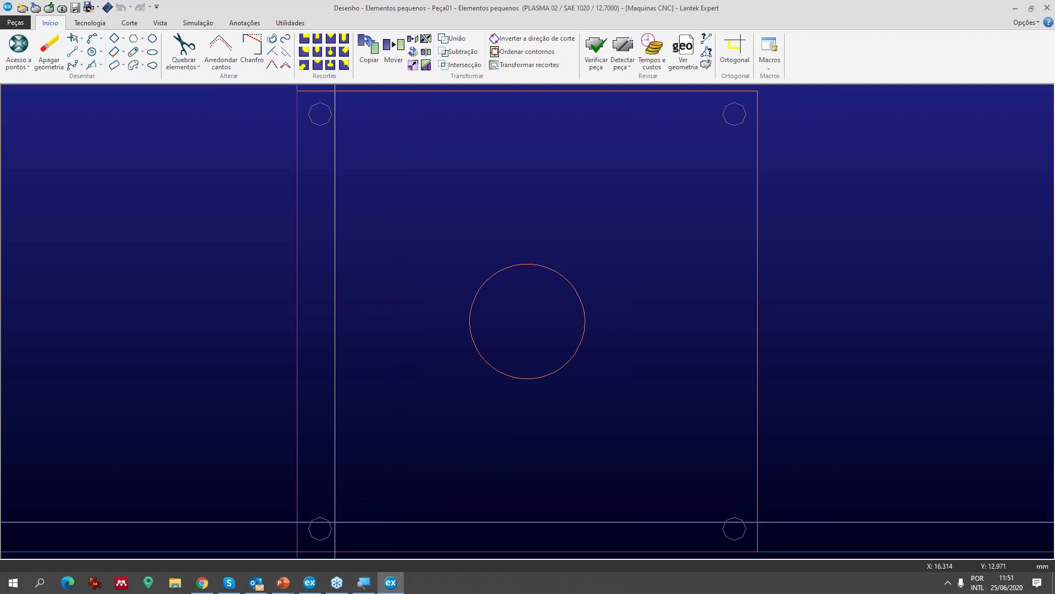
# - Close the part drawing and switch to the PowerPoint presentation
pyautogui.click(1048, 7)
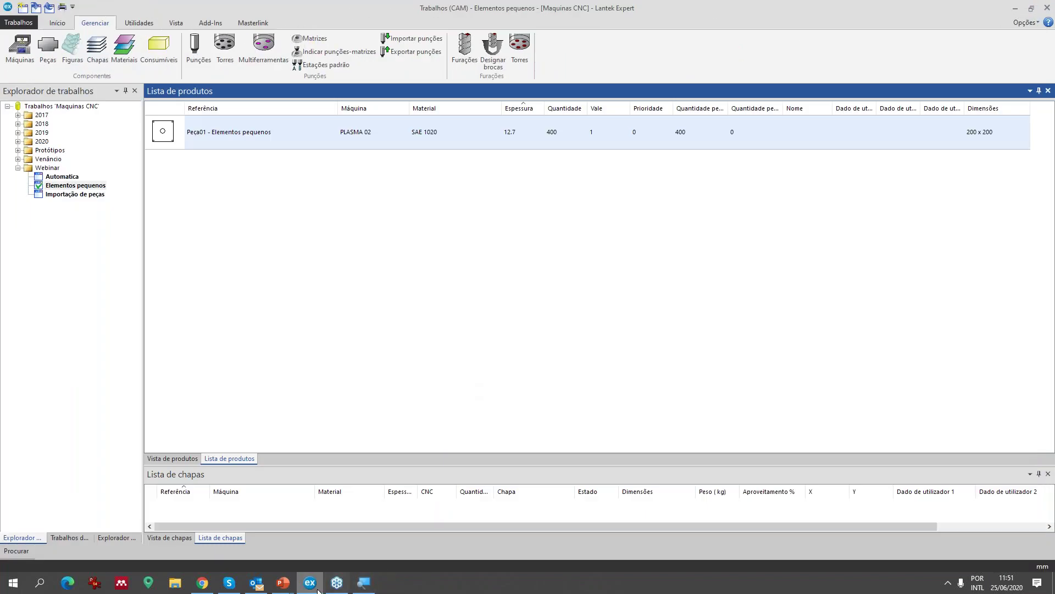
pyautogui.moveTo(284, 583)
pyautogui.click(341, 531)
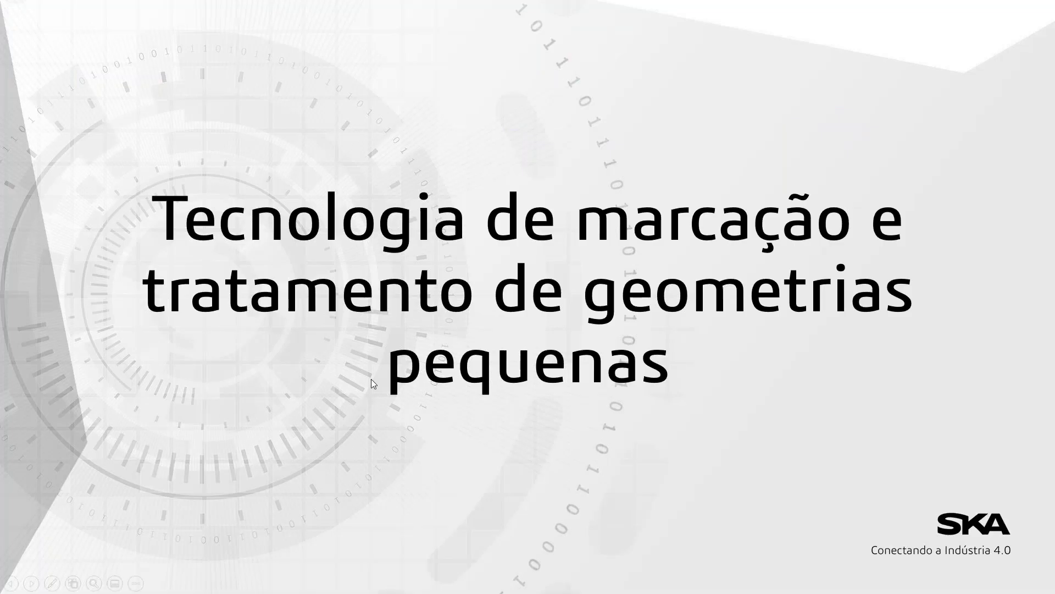
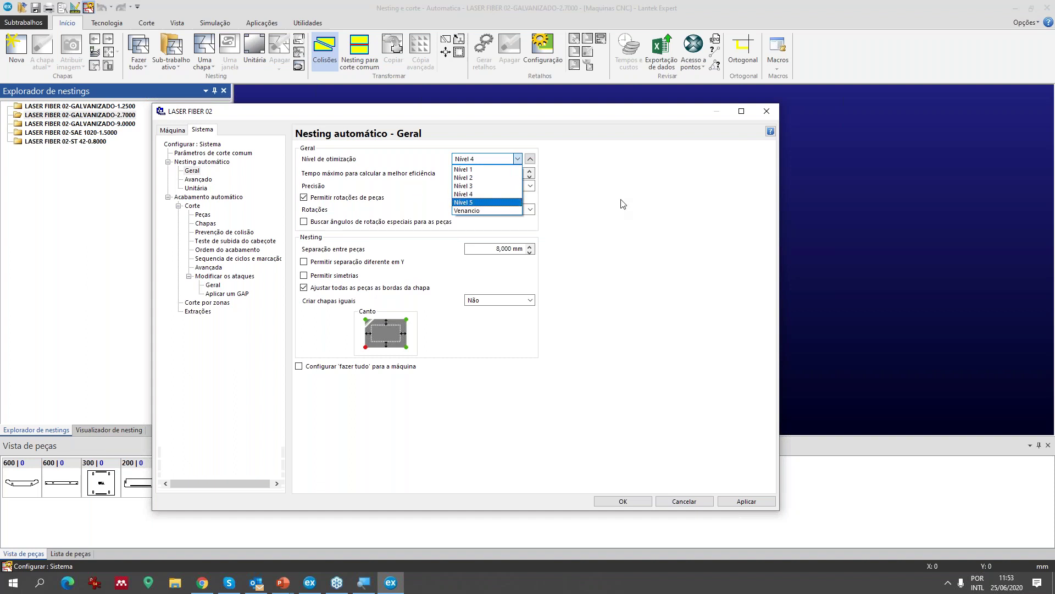
# - Set the LASER FIBER 02 nesting optimisation level to Nível 1 and bring up the precision options
pyautogui.click(492, 159)
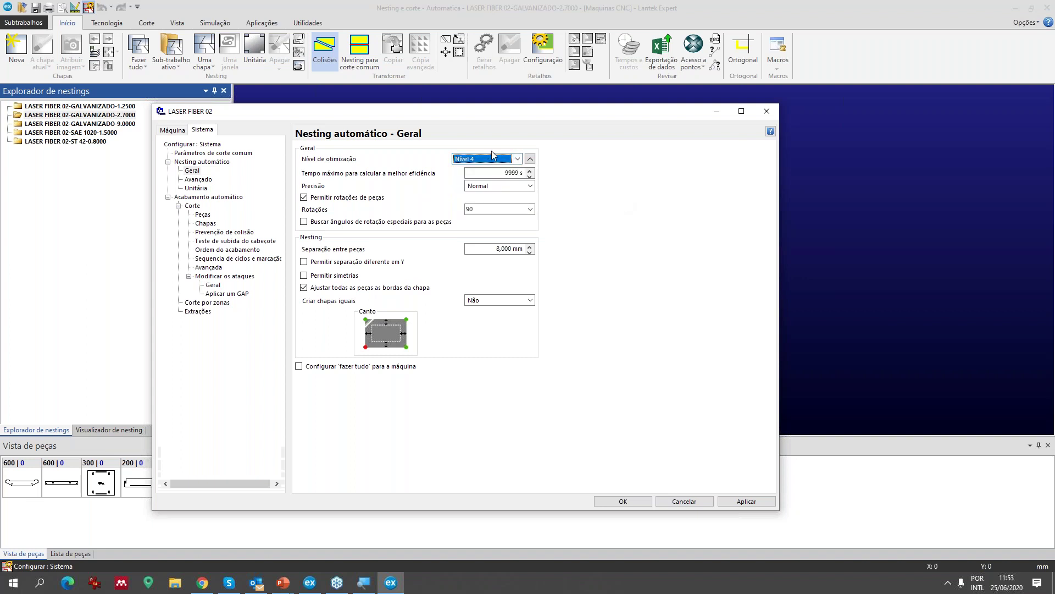
pyautogui.click(502, 159)
pyautogui.click(506, 171)
pyautogui.click(502, 187)
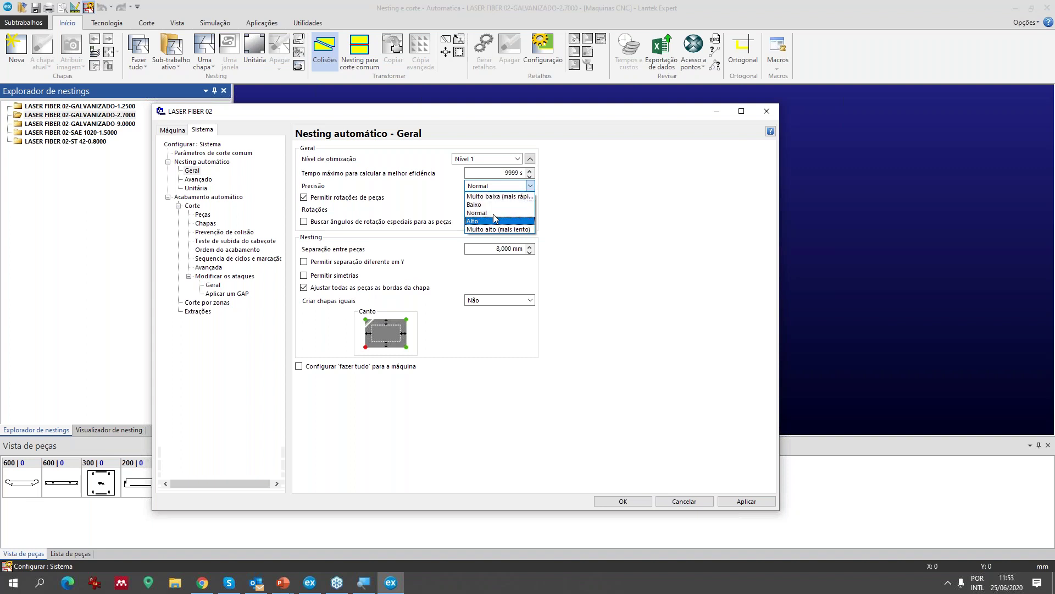
# - Set the LASER FIBER 02 nesting to optimisation level Nível 5, precision Muito alto (mais lento) and rotations of 90
pyautogui.click(517, 159)
pyautogui.click(517, 159)
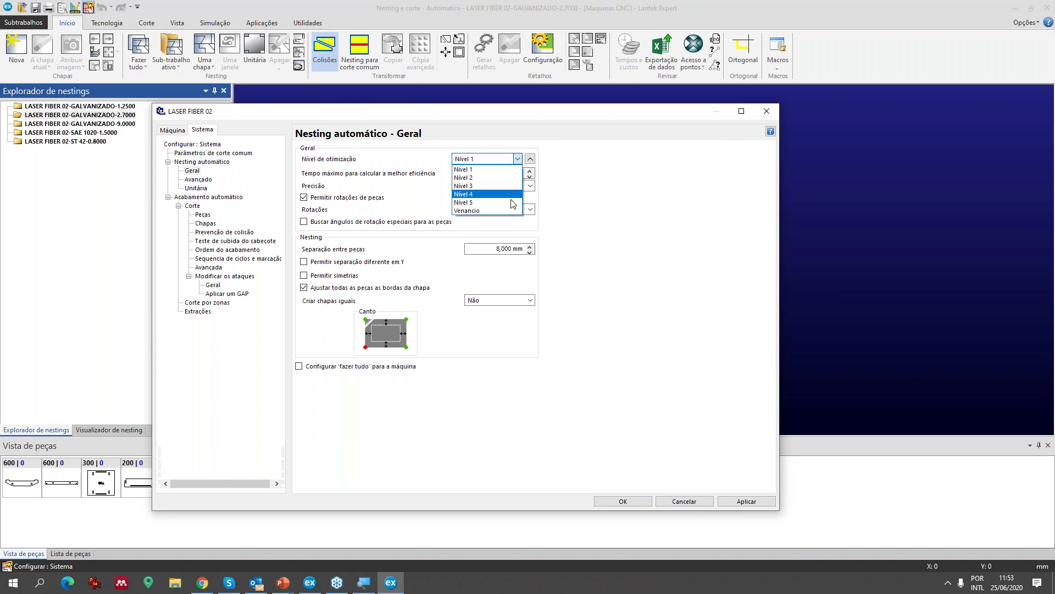
pyautogui.click(489, 202)
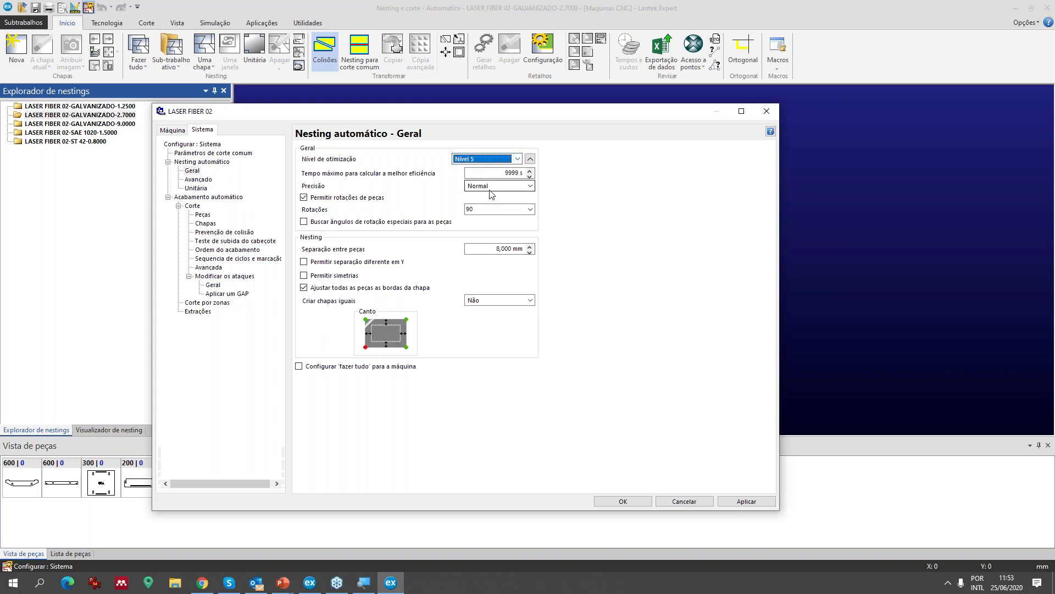
pyautogui.click(491, 189)
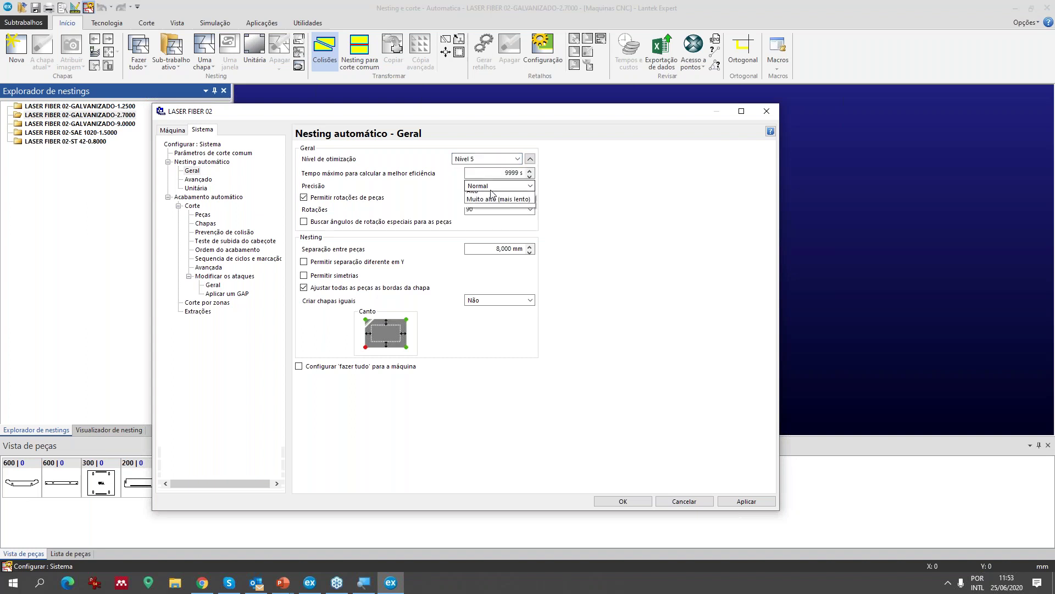
pyautogui.click(497, 230)
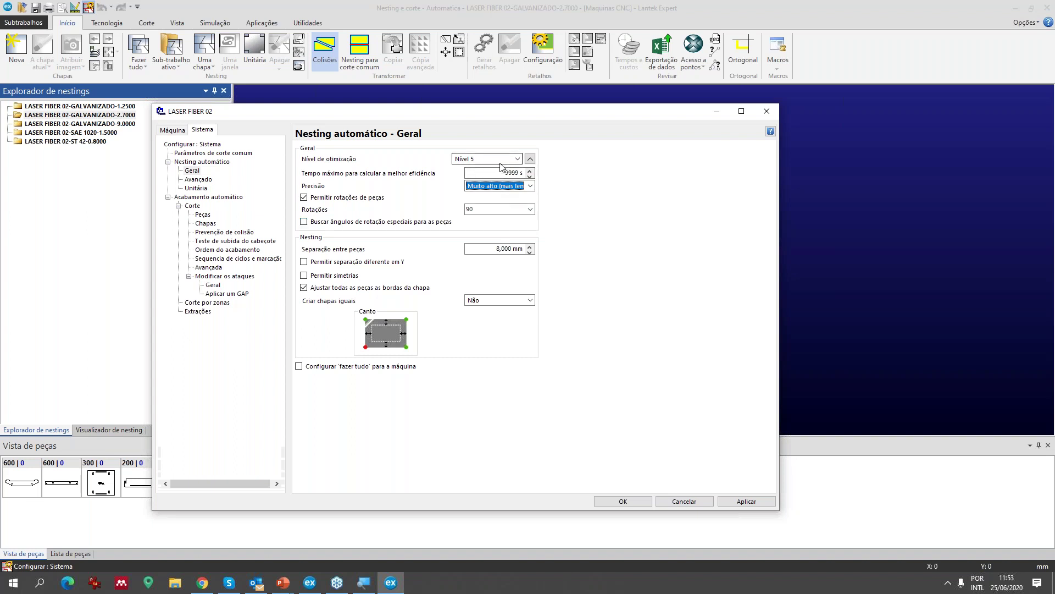
pyautogui.click(531, 210)
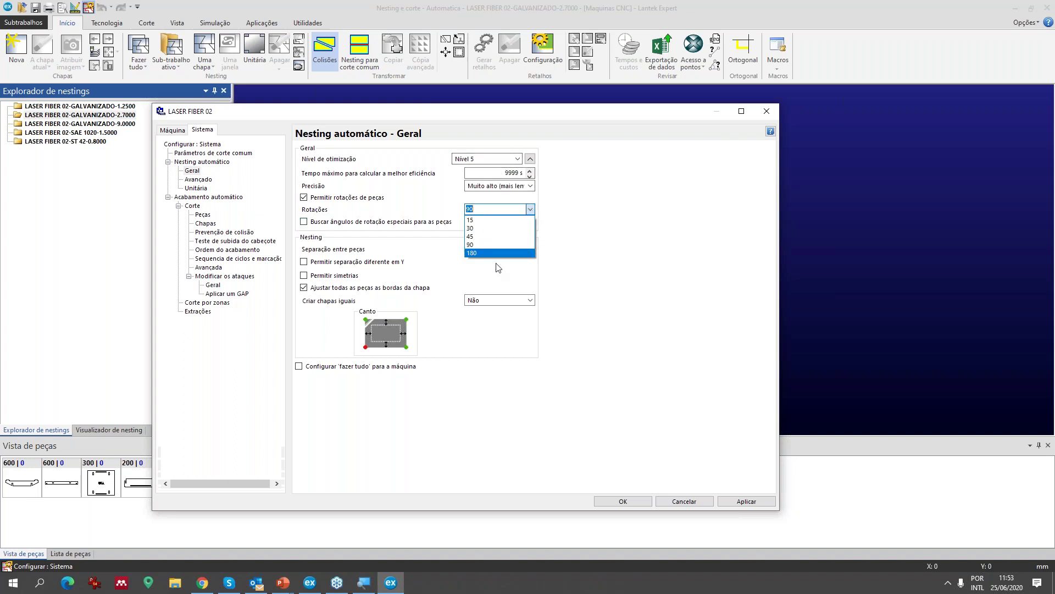
pyautogui.click(484, 244)
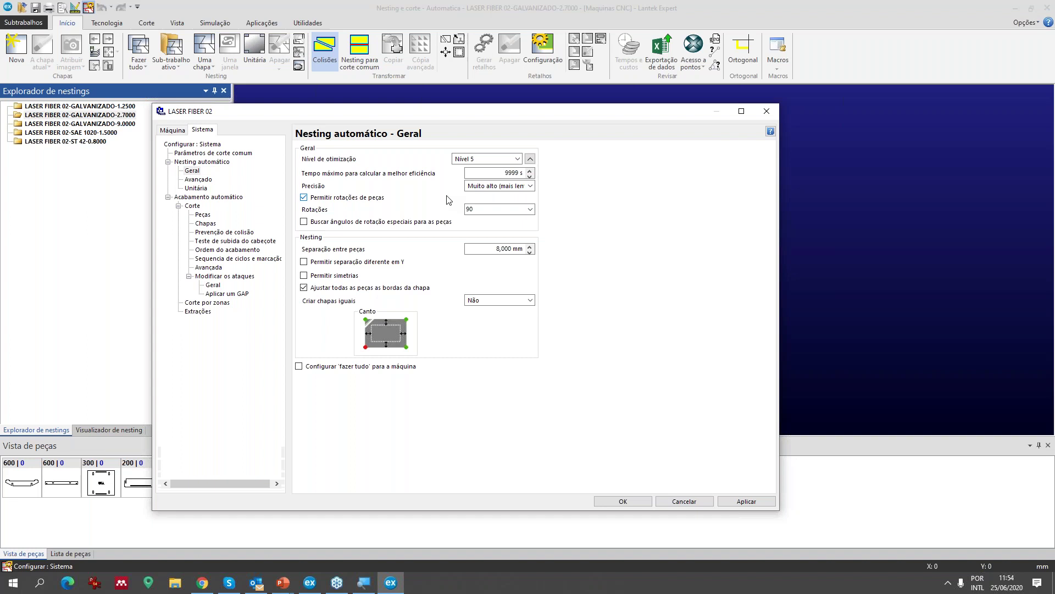
# - Set the machine's nesting to Nível 1 with precision Muito baixa (mais rápido), then apply and accept the configuration
pyautogui.click(517, 158)
pyautogui.click(483, 167)
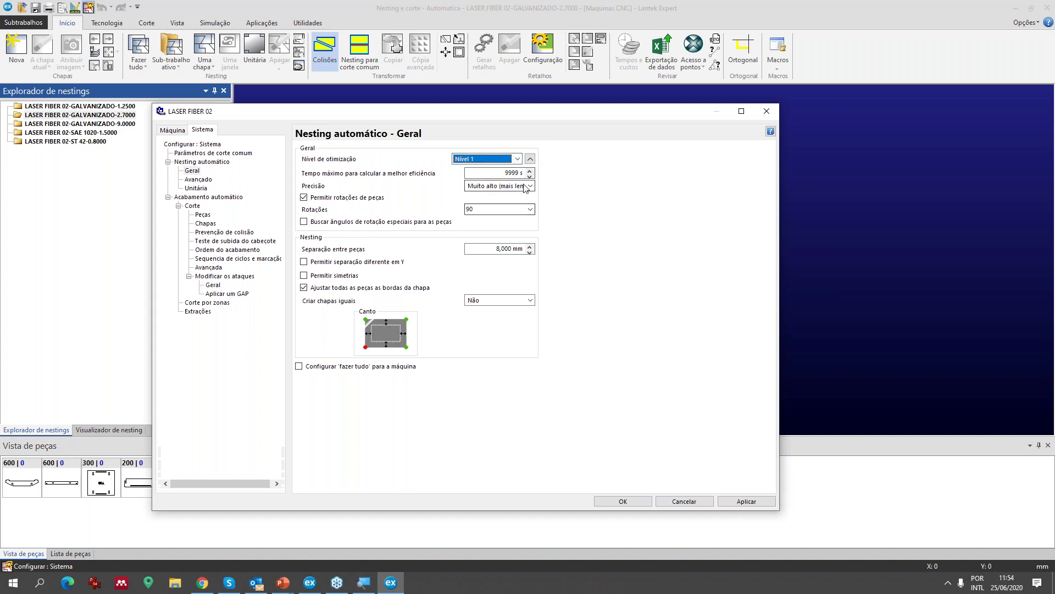
pyautogui.click(483, 187)
pyautogui.click(501, 196)
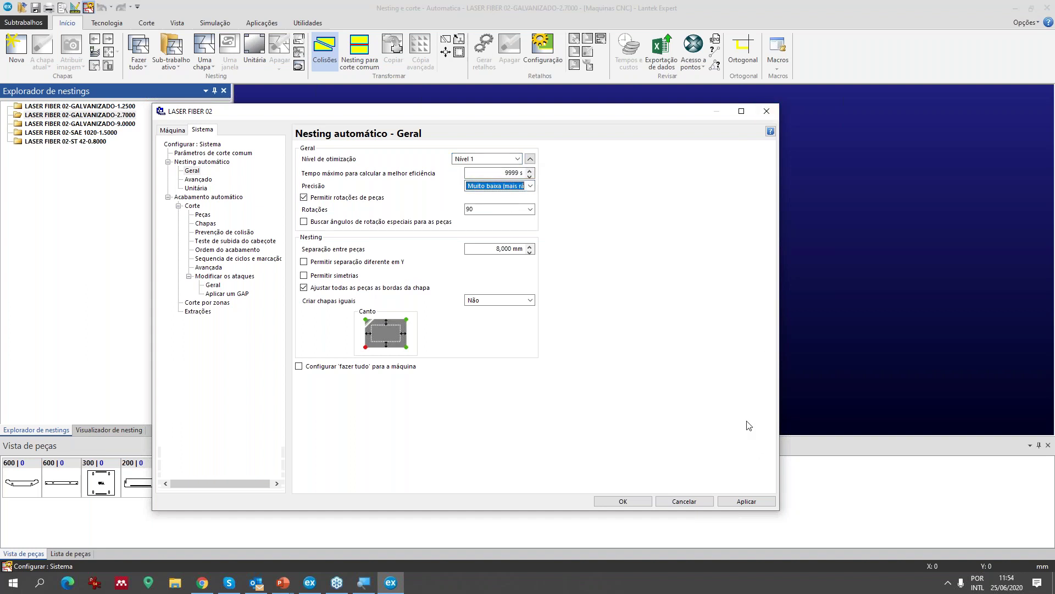
pyautogui.click(746, 499)
pyautogui.click(628, 501)
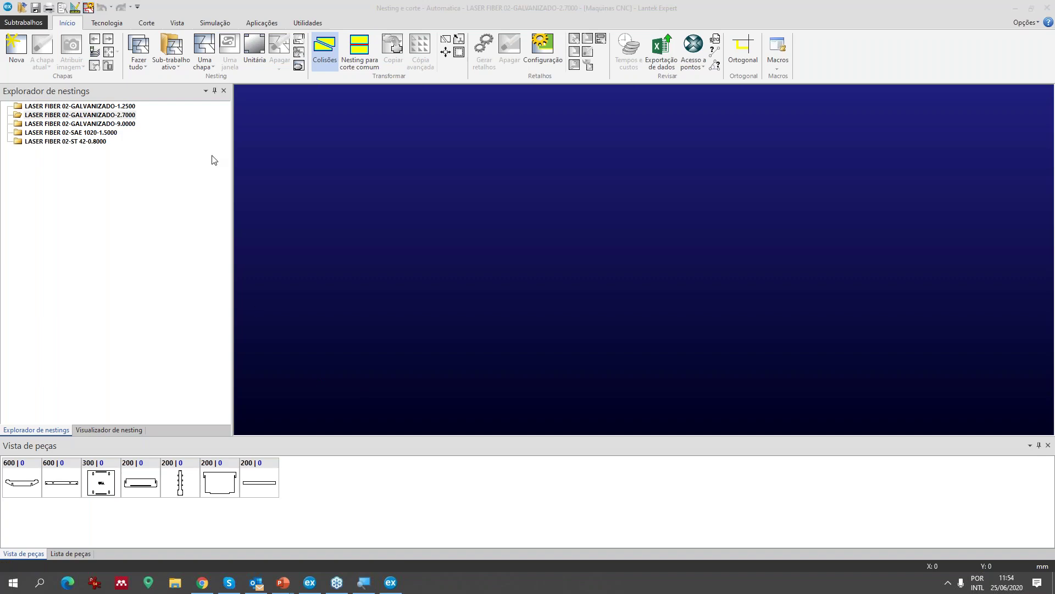
# - Run automatic nesting on the active GALVANIZADO-2.7000 subjob and highlight the count of nested subjob pieces
pyautogui.click(175, 55)
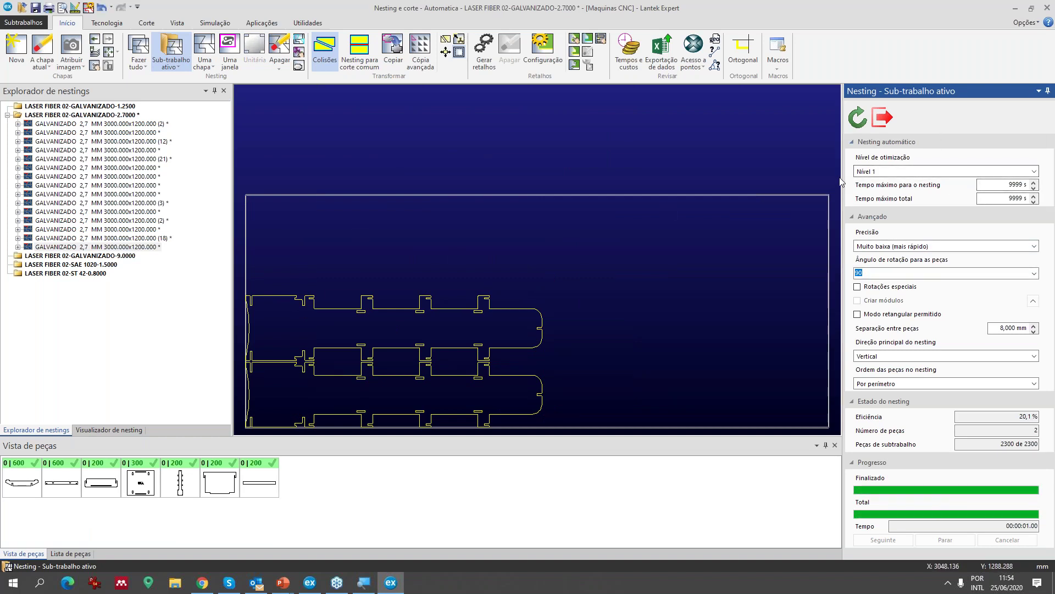
pyautogui.moveTo(844, 183); pyautogui.dragTo(820, 183)
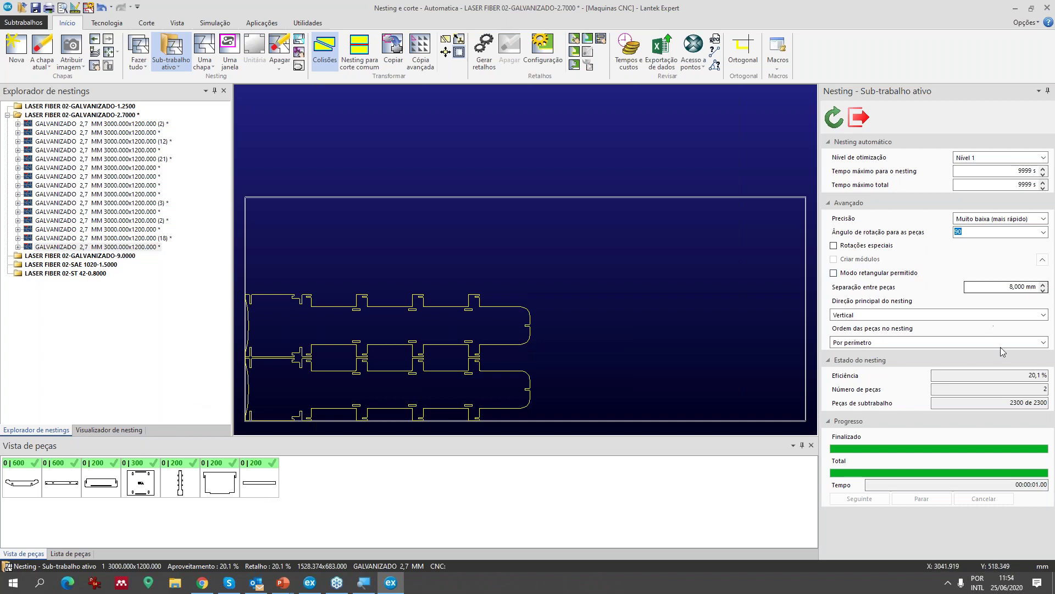
pyautogui.moveTo(1009, 405); pyautogui.dragTo(1046, 404)
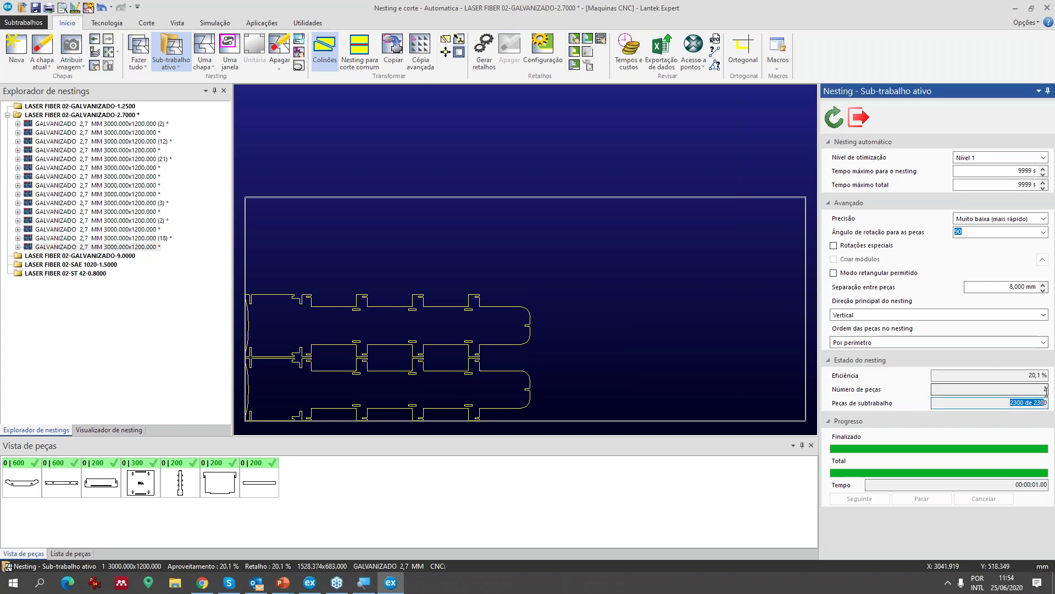
pyautogui.moveTo(1010, 403); pyautogui.dragTo(1054, 405)
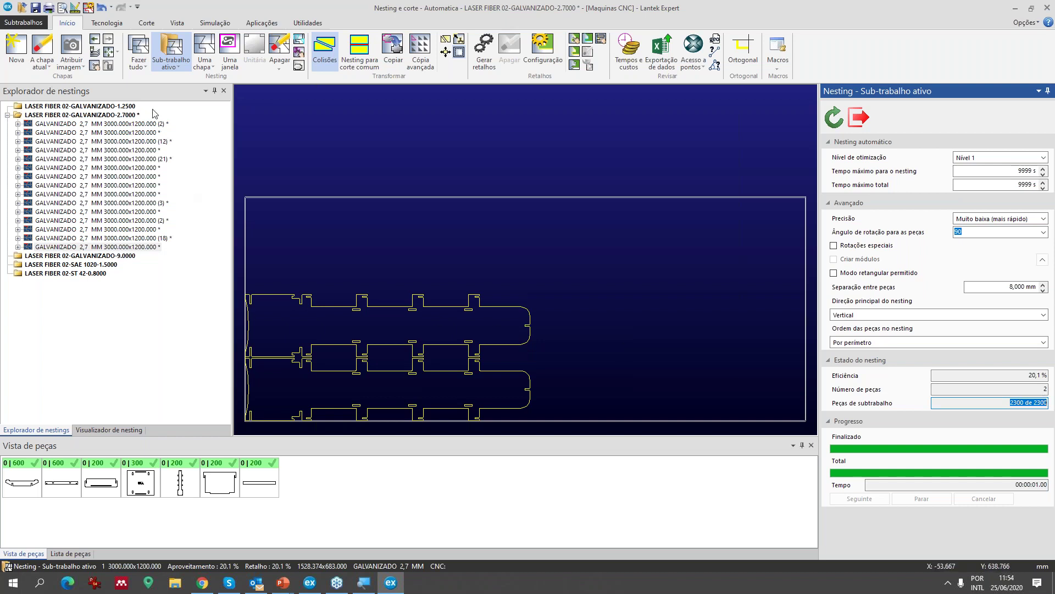
# - Check the system performance report of the nesting for sheet count and efficiency, and close it
pyautogui.click(146, 23)
pyautogui.click(638, 39)
pyautogui.press('Tab')
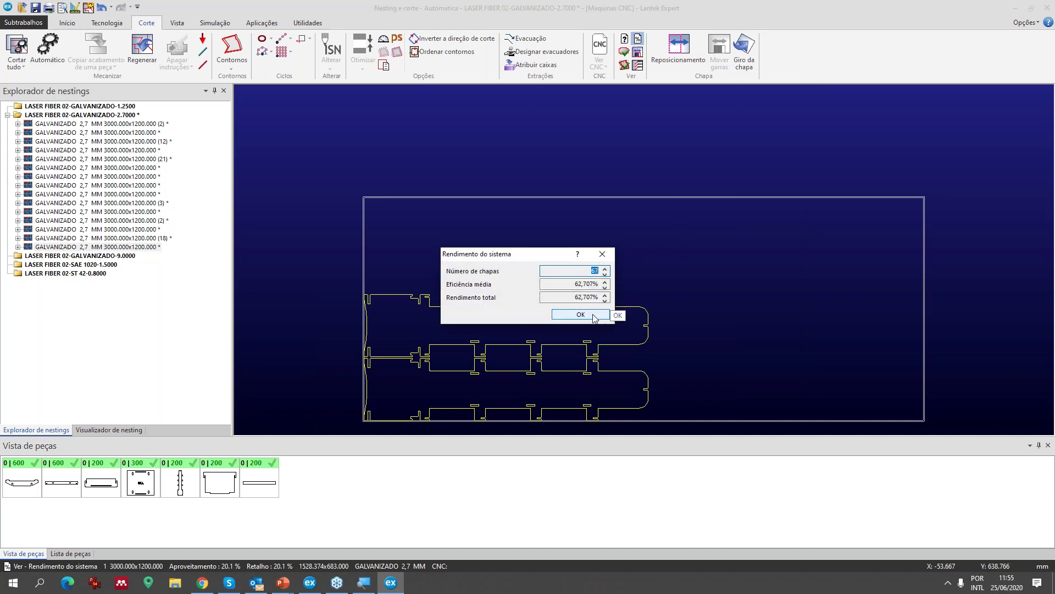
pyautogui.click(591, 318)
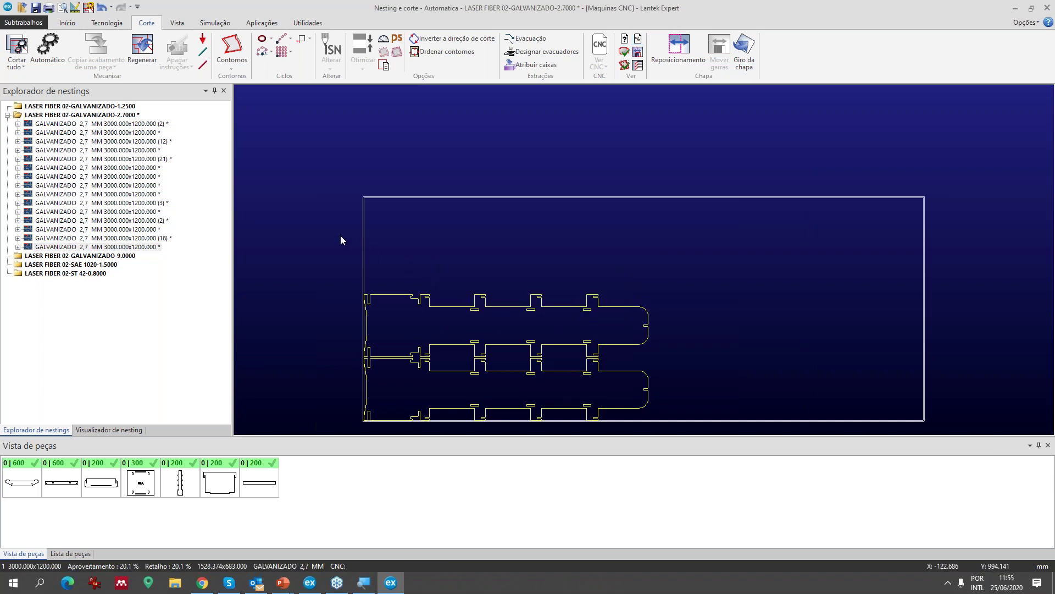
# - Review the nested GALVANIZADO 2,7 MM sheets one by one, up to the first sheet and back down to the last
pyautogui.click(122, 238)
pyautogui.press('Up')
pyautogui.press('Up')
pyautogui.press('Up')
pyautogui.press('Up')
pyautogui.press('Up')
pyautogui.press('Up')
pyautogui.press('Up')
pyautogui.press('Up')
pyautogui.press('Up')
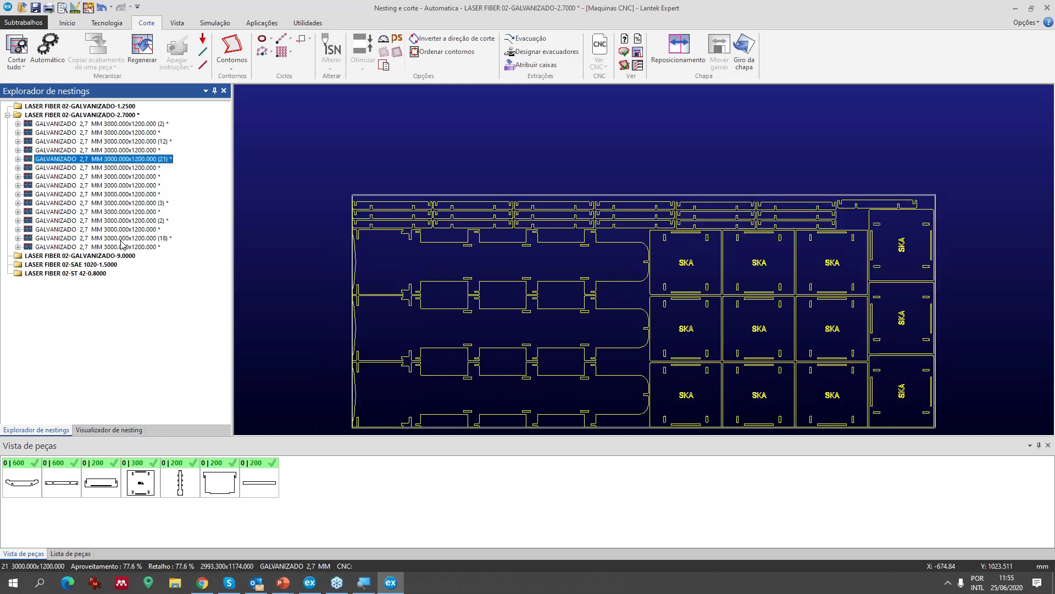
pyautogui.press('Up')
pyautogui.press('Up')
pyautogui.press('Up')
pyautogui.press('Up')
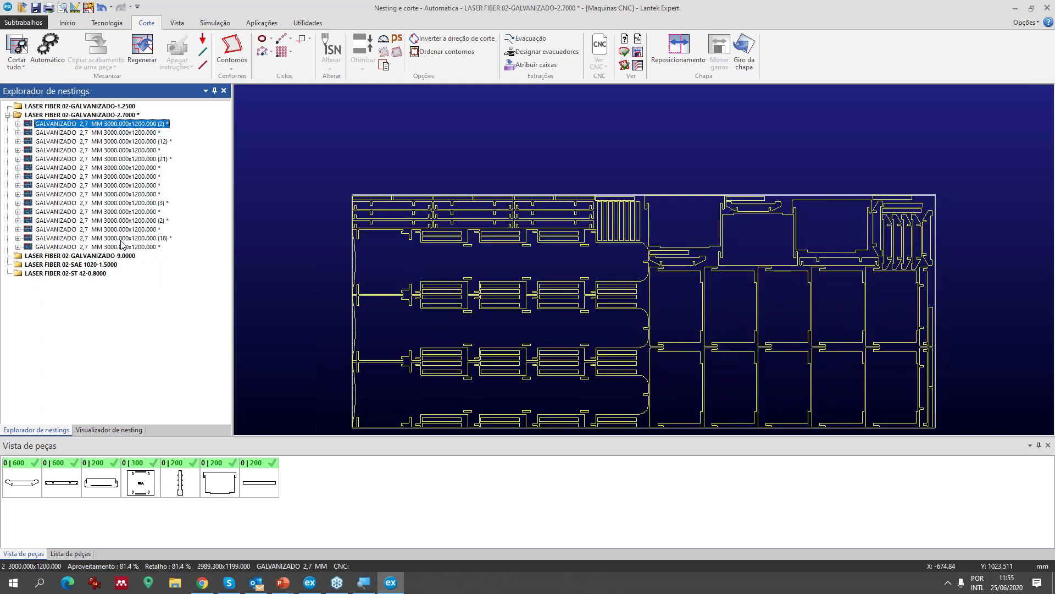
pyautogui.press('Down')
pyautogui.press('Down')
pyautogui.press('Down')
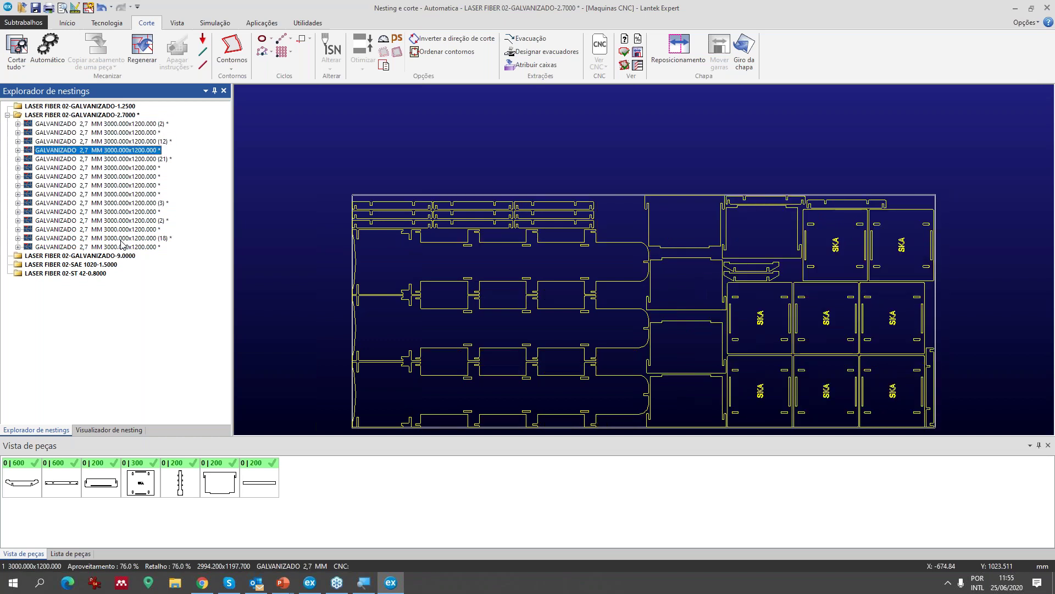
pyautogui.press('Up')
pyautogui.press('Up')
pyautogui.press('Up')
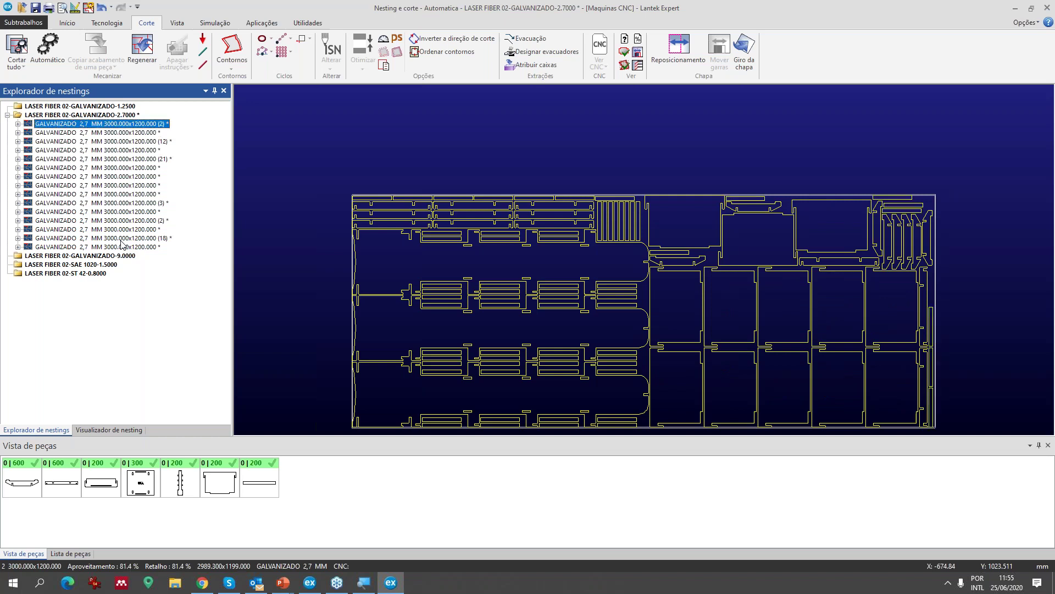
pyautogui.press('Down')
pyautogui.press('Down')
pyautogui.press('Down')
pyautogui.press('Down')
pyautogui.press('Down')
pyautogui.press('Down')
pyautogui.press('Down')
pyautogui.press('Down')
pyautogui.press('Down')
pyautogui.press('Down')
pyautogui.press('Down')
pyautogui.press('Down')
pyautogui.press('Down')
pyautogui.press('Down')
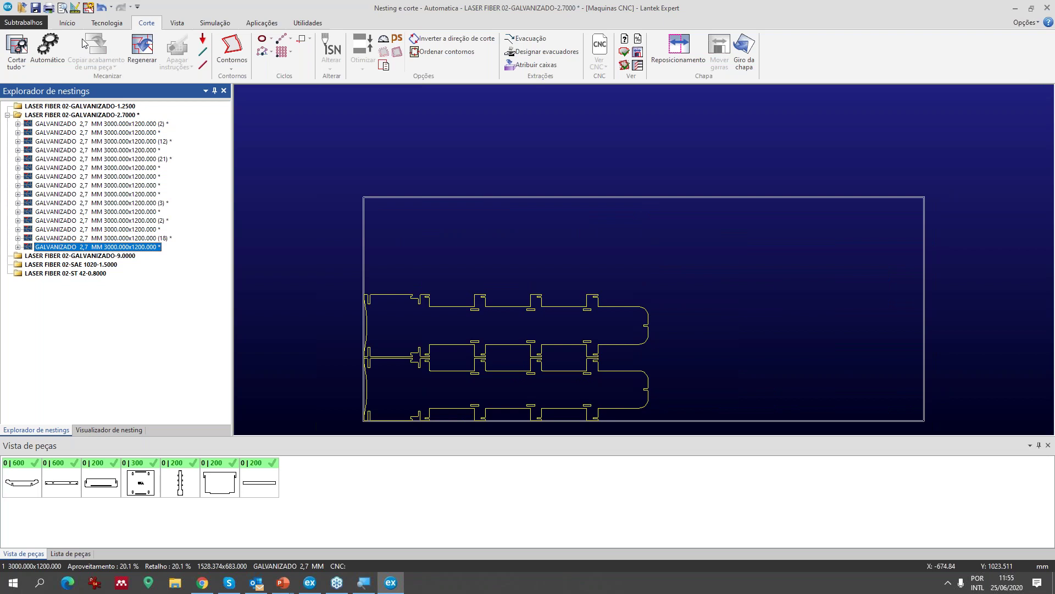
# - Reopen the automatic nesting settings of the active subjob and look over the optimisation levels, keeping Nível 1
pyautogui.click(68, 24)
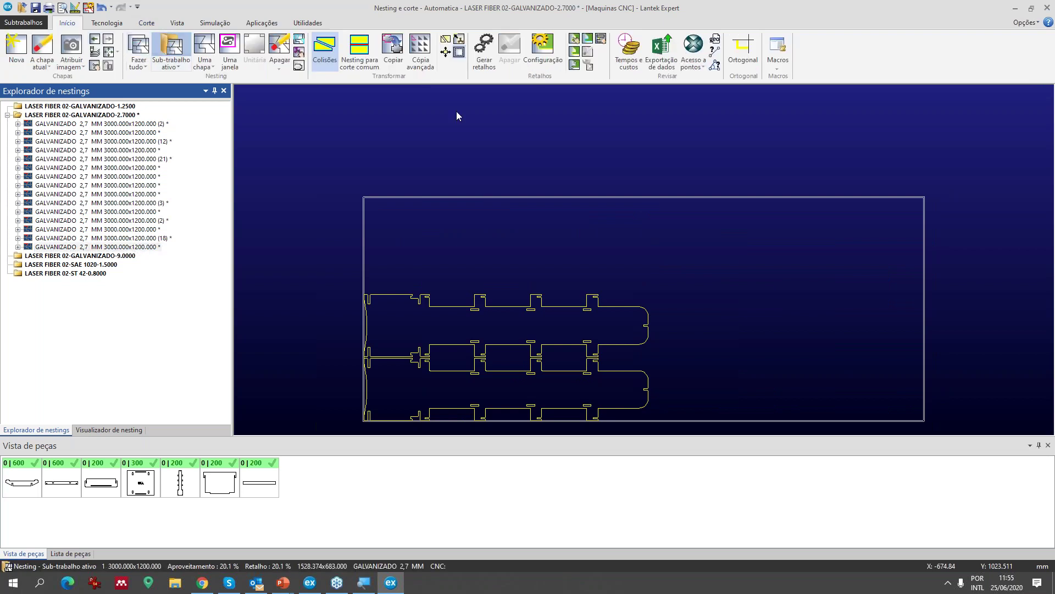
pyautogui.click(989, 157)
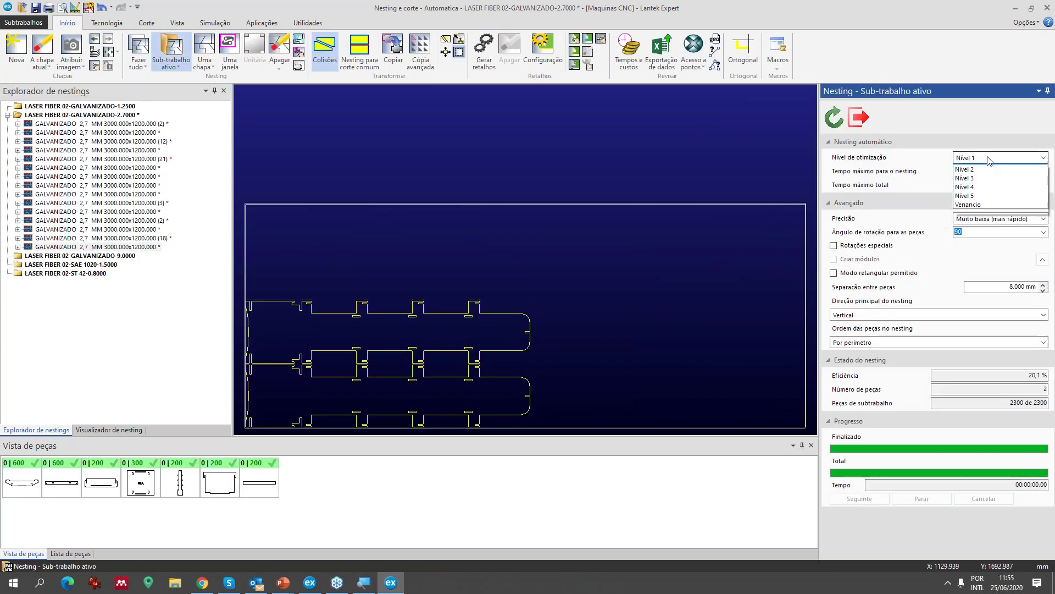
pyautogui.click(941, 187)
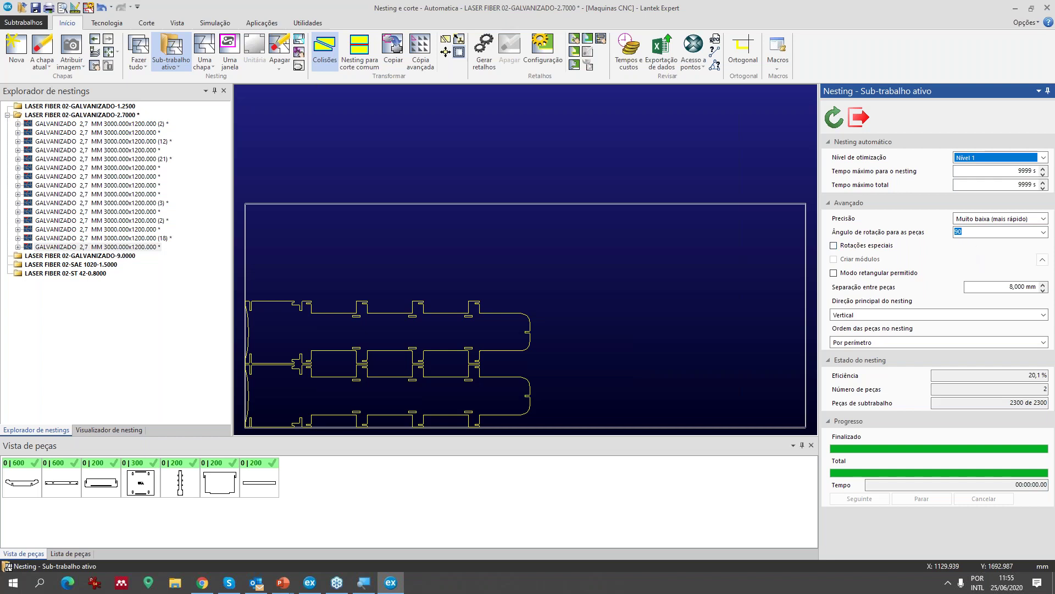
# - Try the precision settings Normal and Muito alto (mais lento) for the active subjob's nesting
pyautogui.click(995, 222)
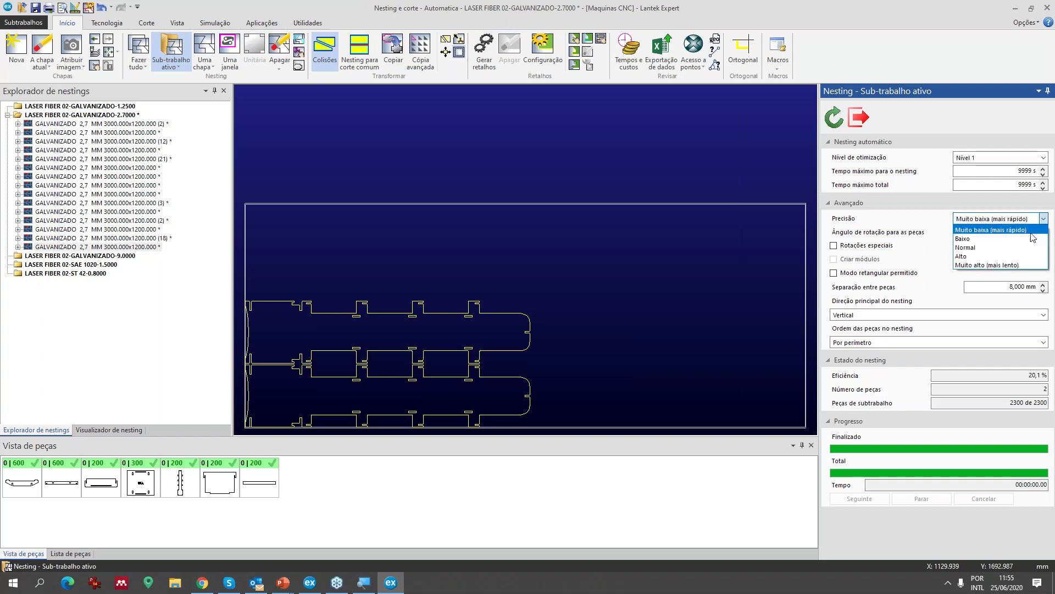
pyautogui.click(971, 248)
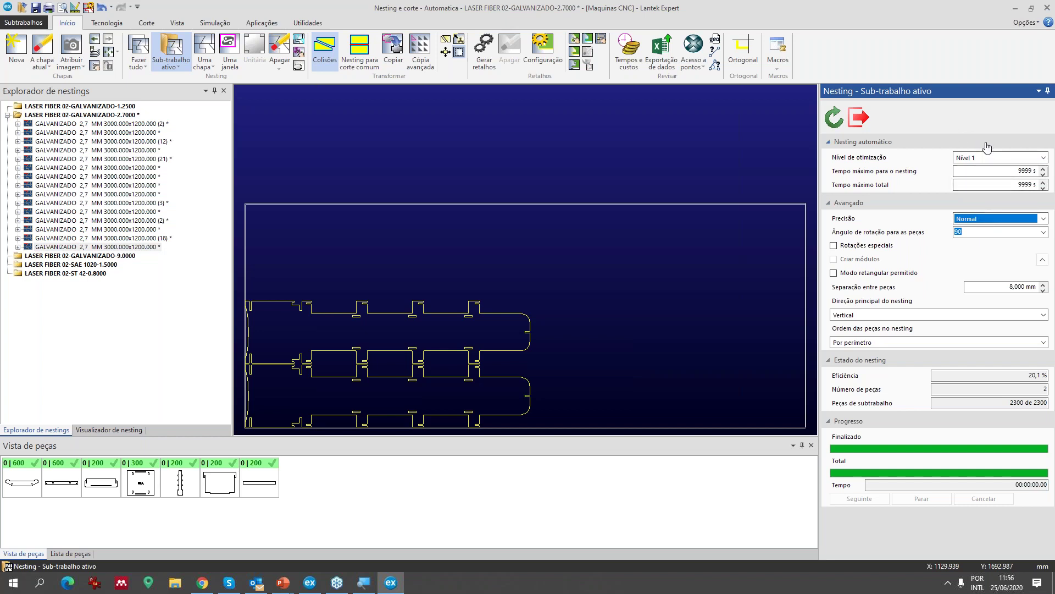
pyautogui.click(981, 218)
pyautogui.click(978, 265)
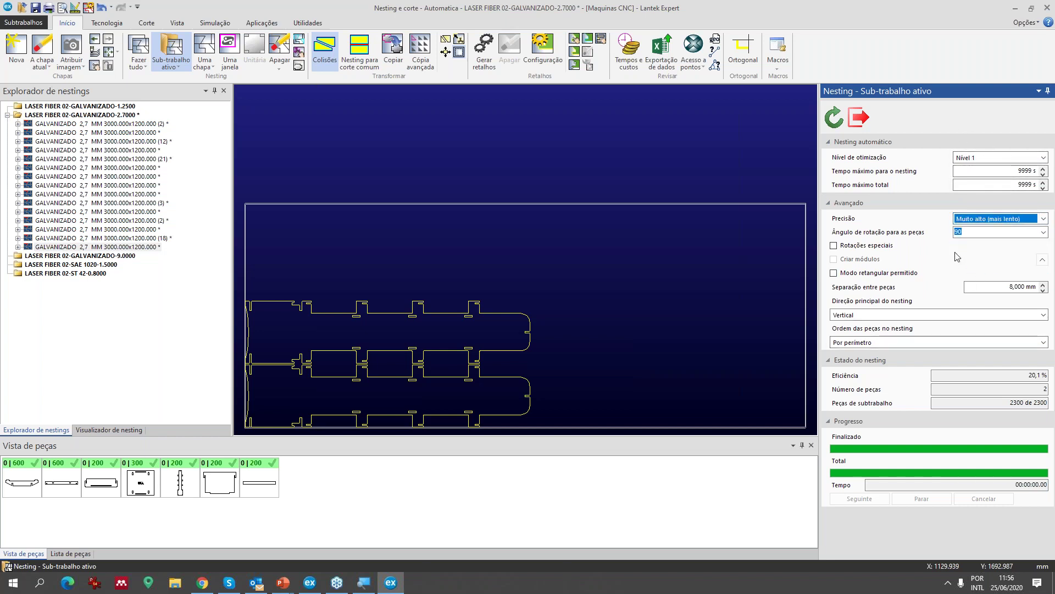
# - Set the active subjob's nesting to optimisation level Nível 5 with precision Muito baixa (mais rápido)
pyautogui.click(974, 159)
pyautogui.click(977, 217)
pyautogui.click(976, 220)
pyautogui.click(976, 227)
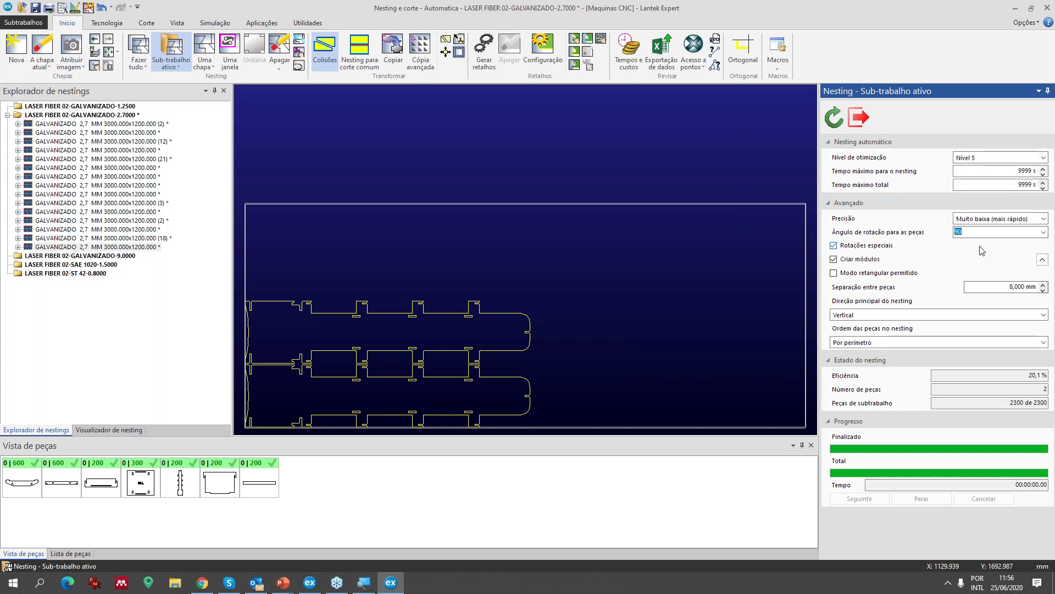
# - Set the active subjob's optimisation level to Nível 2 and precision to Normal, and rerun the automatic nesting
pyautogui.click(992, 158)
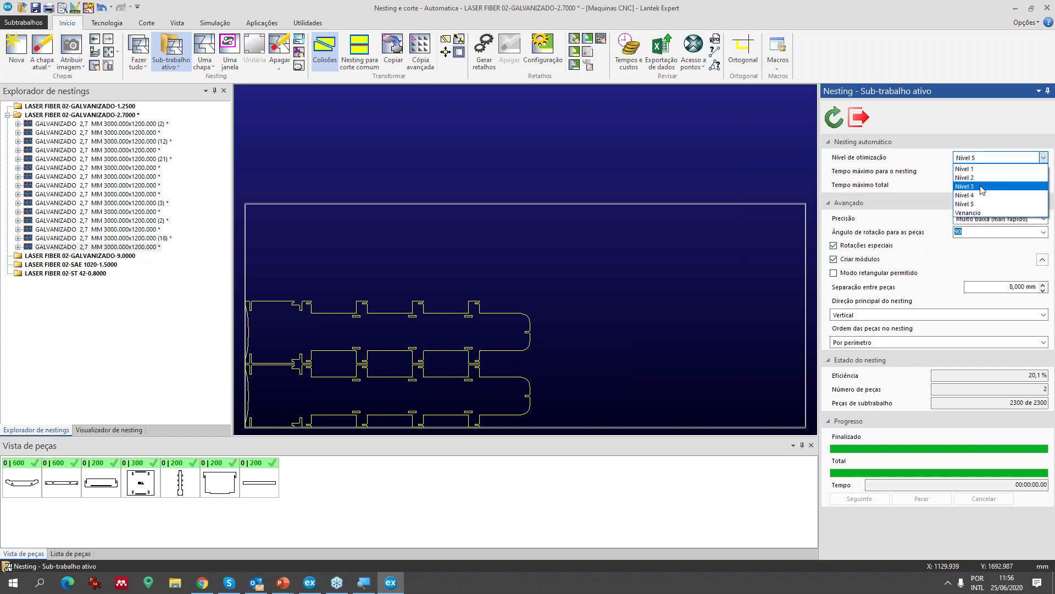
pyautogui.click(972, 177)
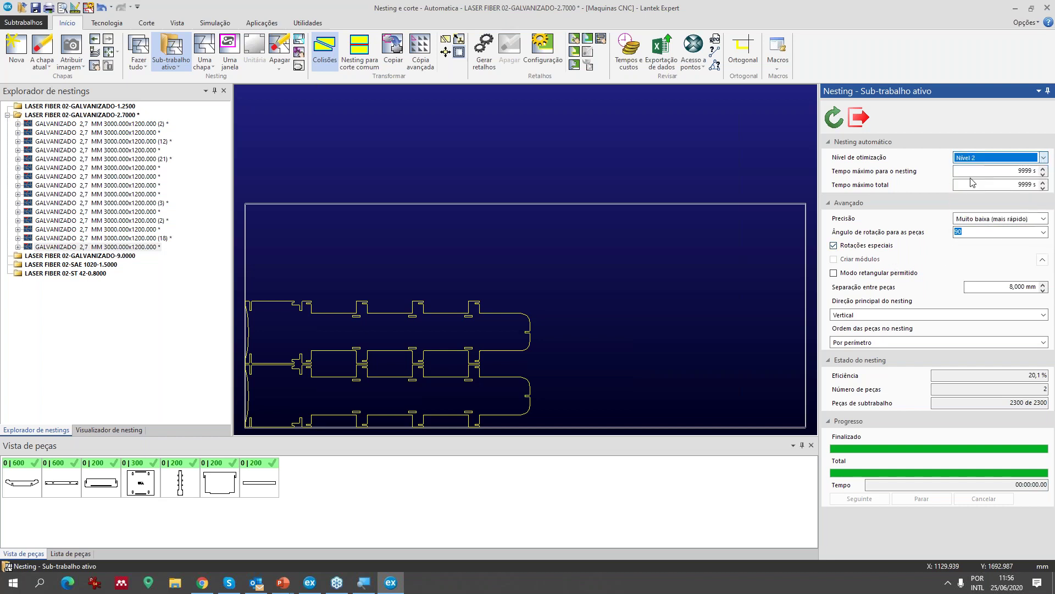
pyautogui.click(970, 218)
pyautogui.click(974, 246)
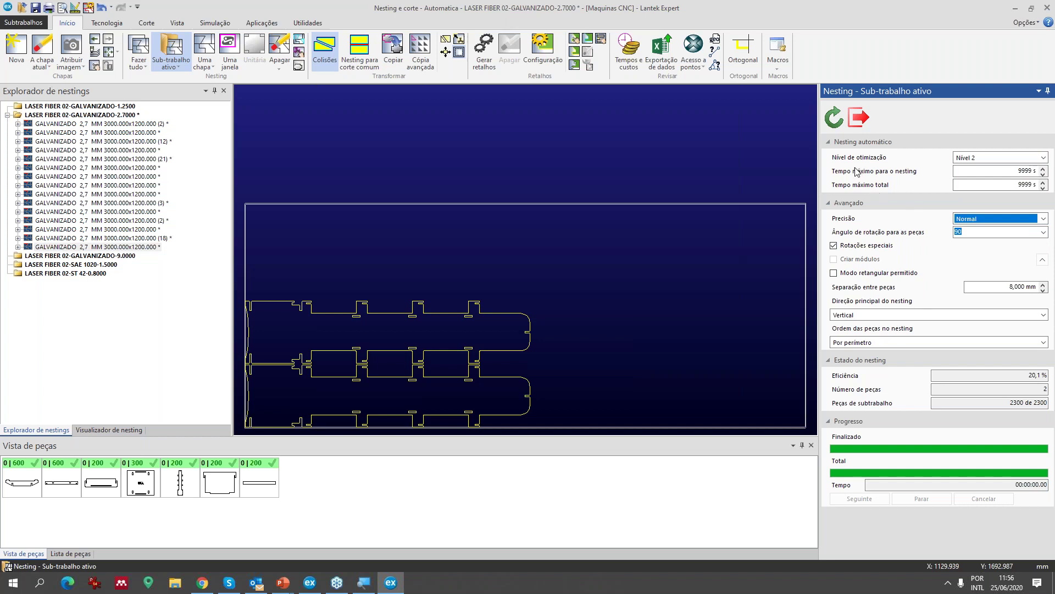
pyautogui.click(835, 119)
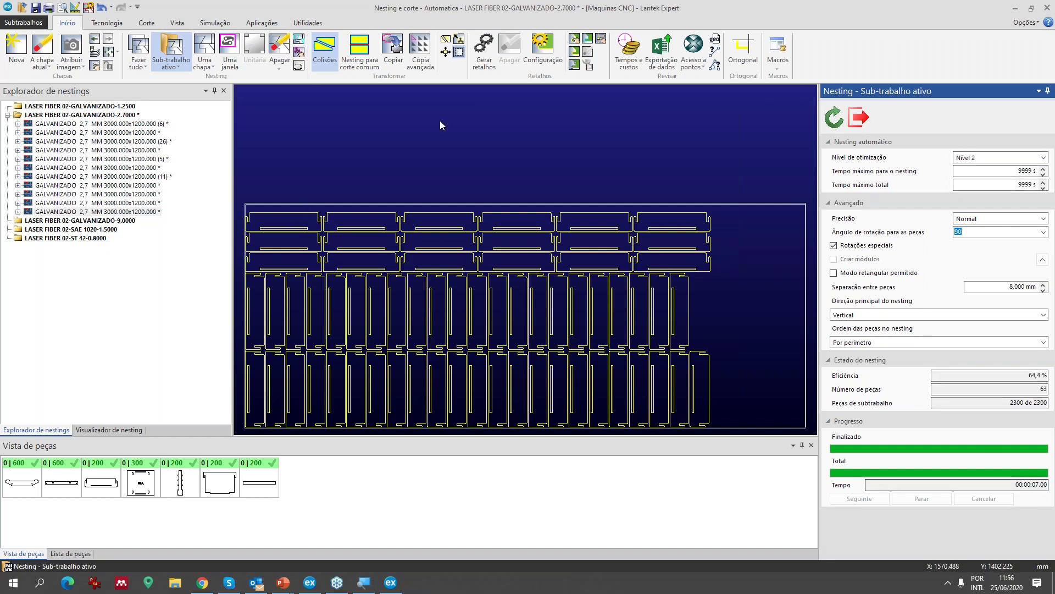
# - Display the system performance report for the new nesting to compare sheet count and efficiency
pyautogui.click(147, 24)
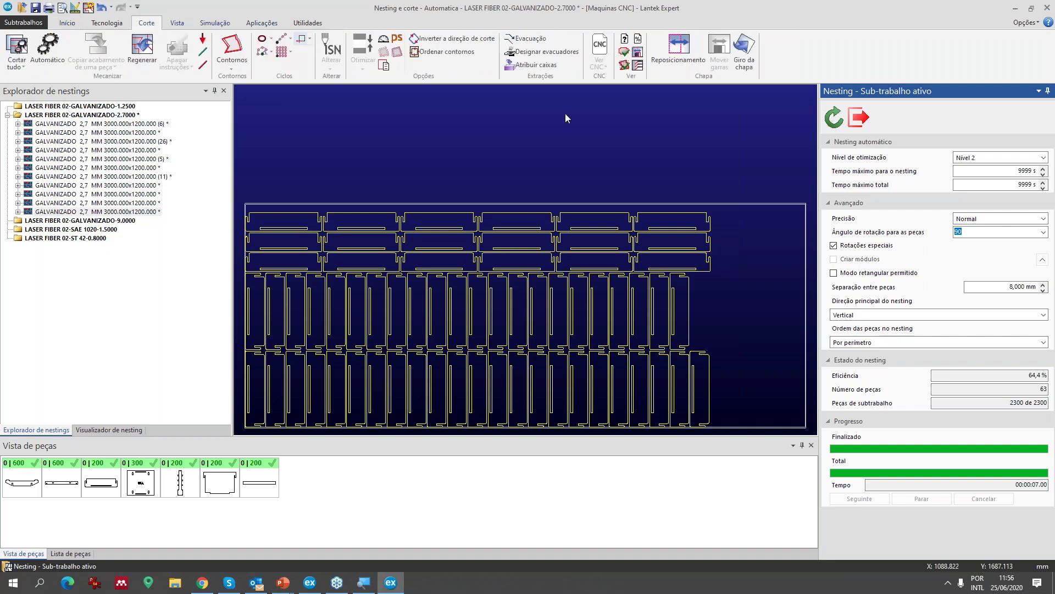
pyautogui.click(638, 38)
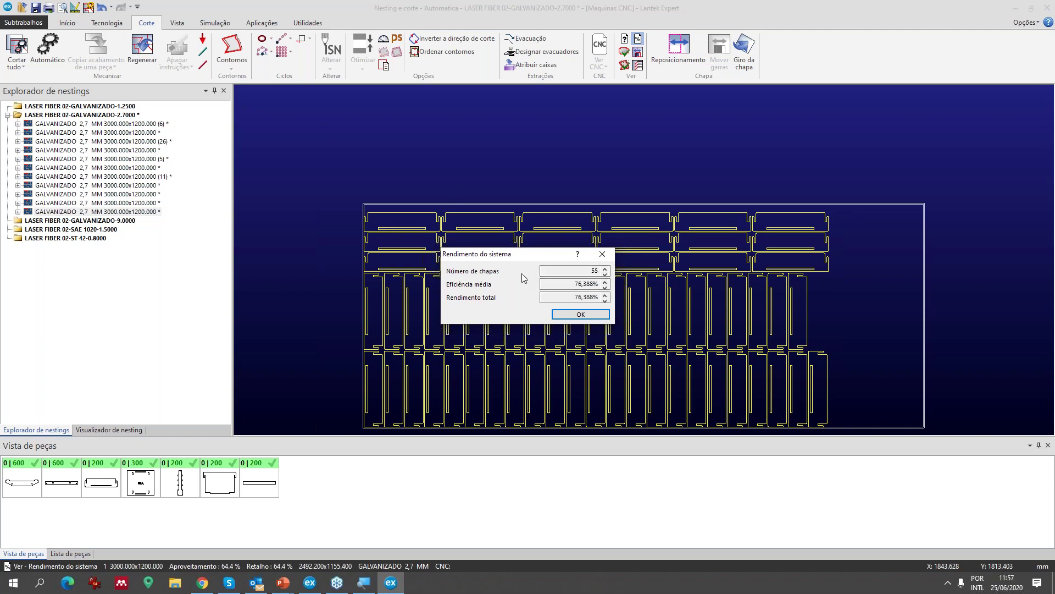
# - Set the active subjob's optimisation level to Nível 3 and rerun the automatic nesting with Normal precision
pyautogui.press('Return')
pyautogui.scroll(2, 117, 38)
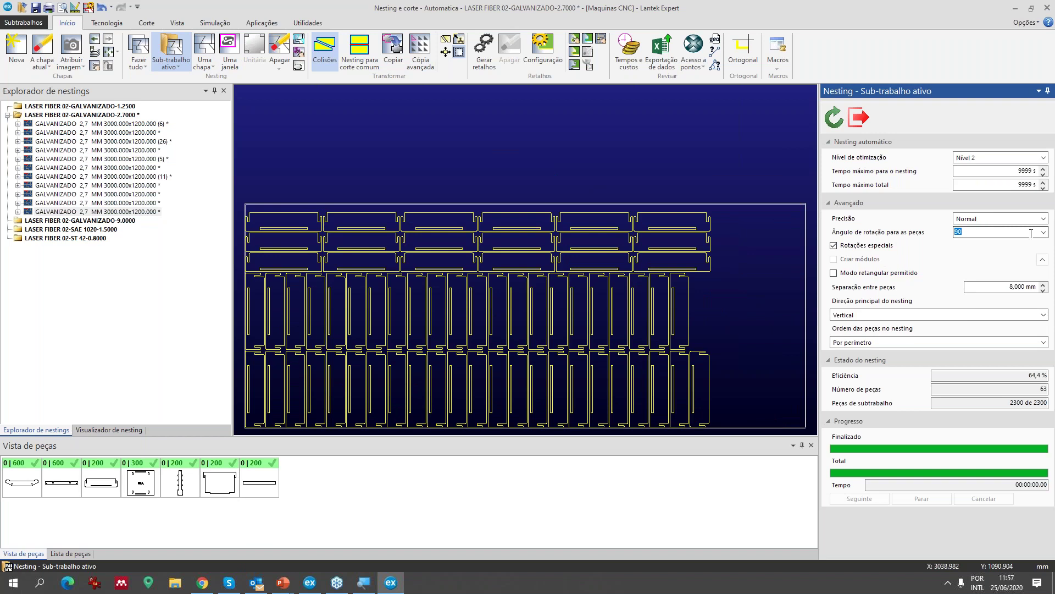
pyautogui.click(1042, 158)
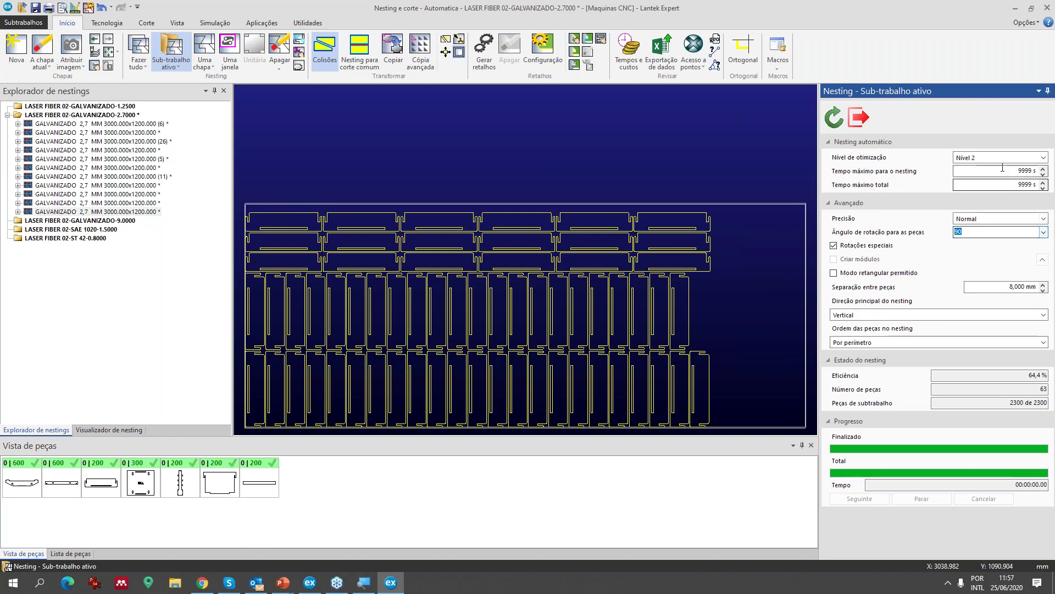
pyautogui.click(990, 187)
pyautogui.click(834, 117)
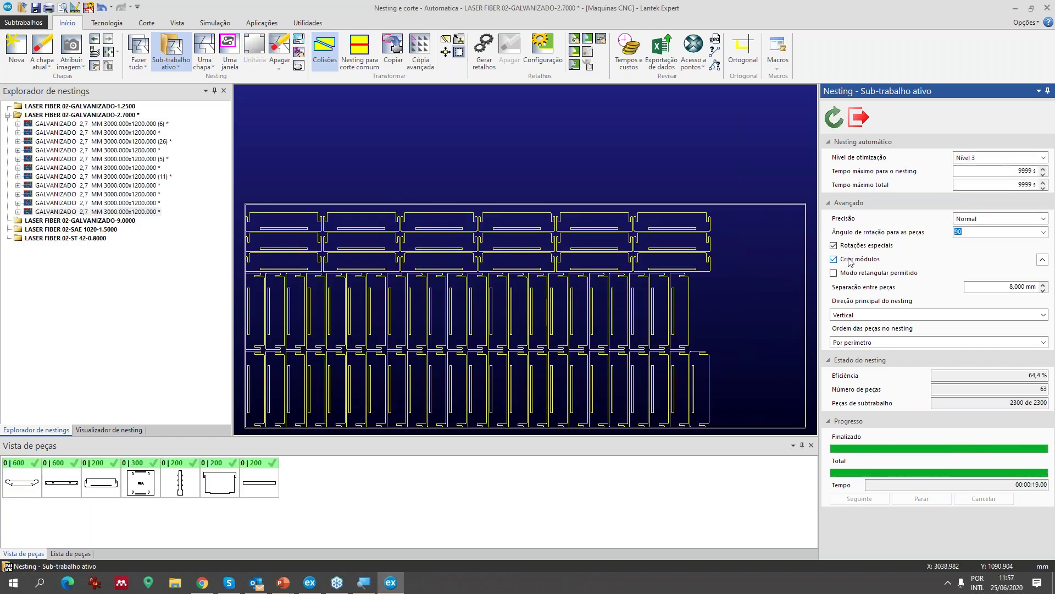
pyautogui.click(860, 125)
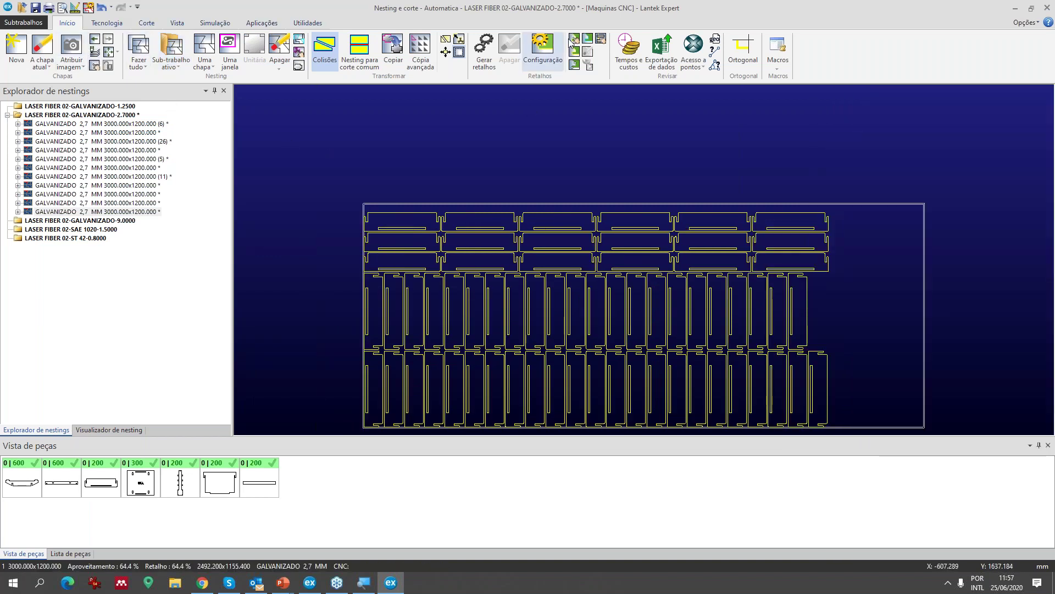
# - Display the system performance report for the Nível 3 nesting to check sheet count and average efficiency
pyautogui.click(146, 22)
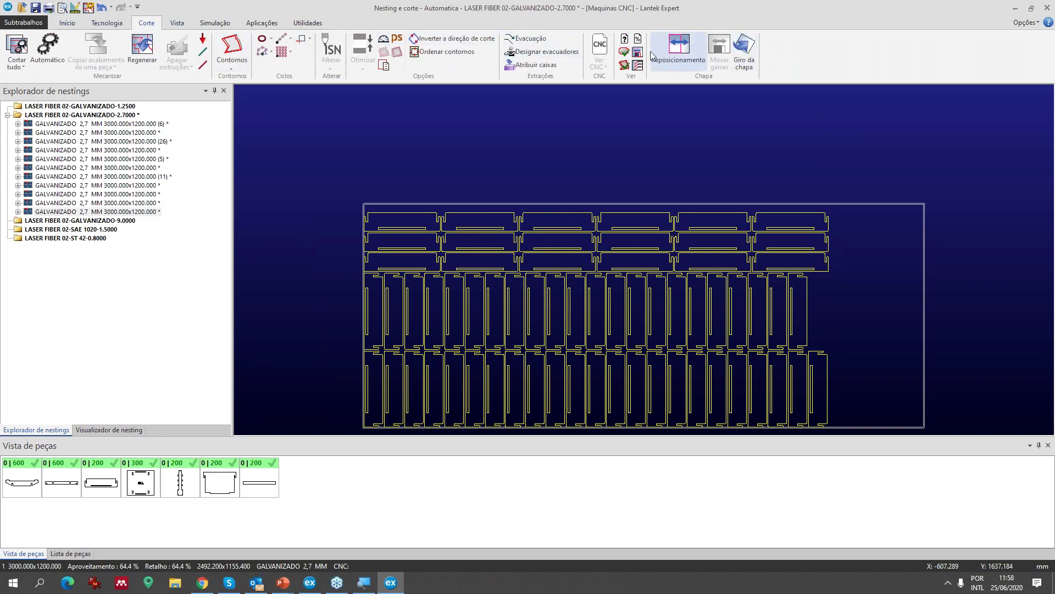
pyautogui.click(638, 39)
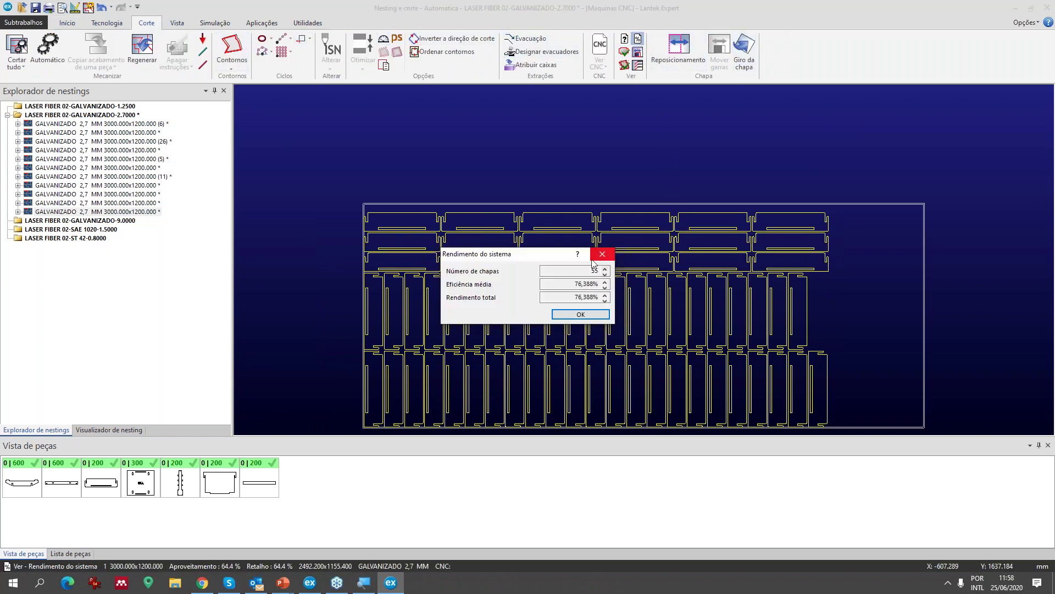
pyautogui.doubleClick(588, 284)
pyautogui.click(603, 253)
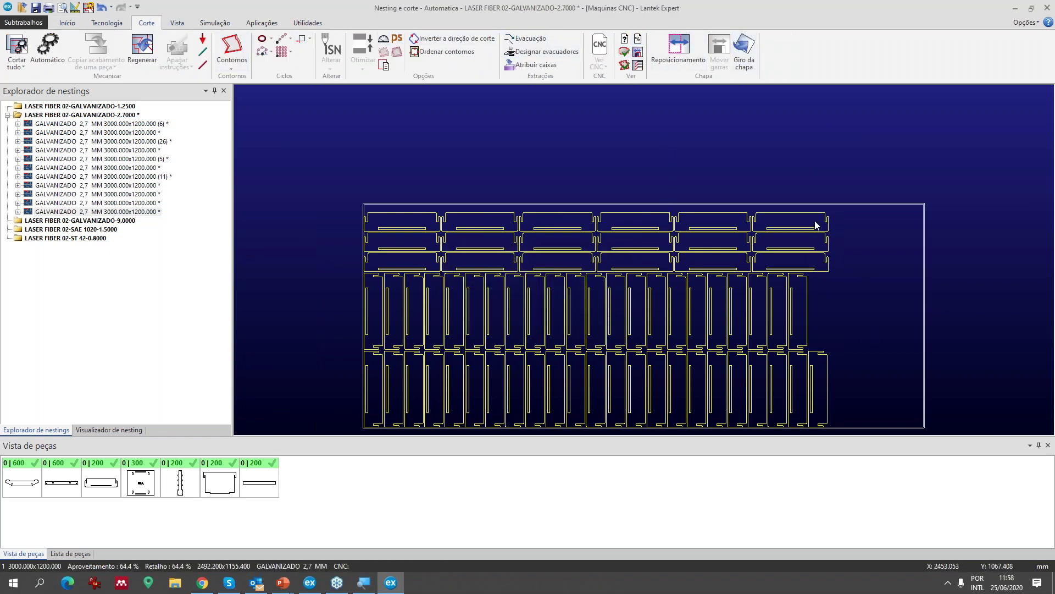
# - Set the active subjob's part order to Por área with optimisation level Nível 3, and rerun the automatic nesting
pyautogui.click(67, 22)
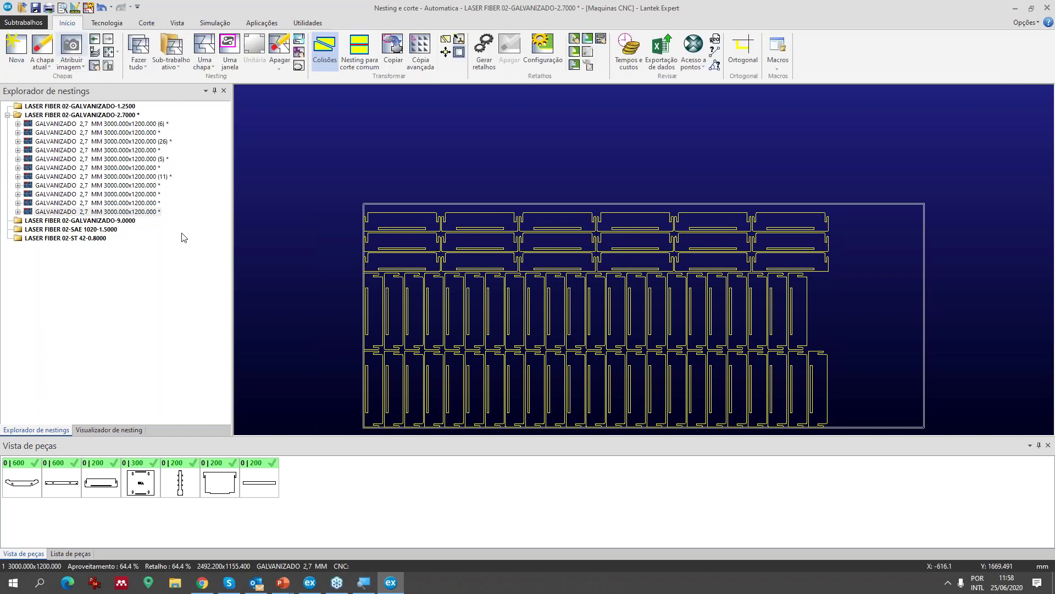
pyautogui.click(171, 46)
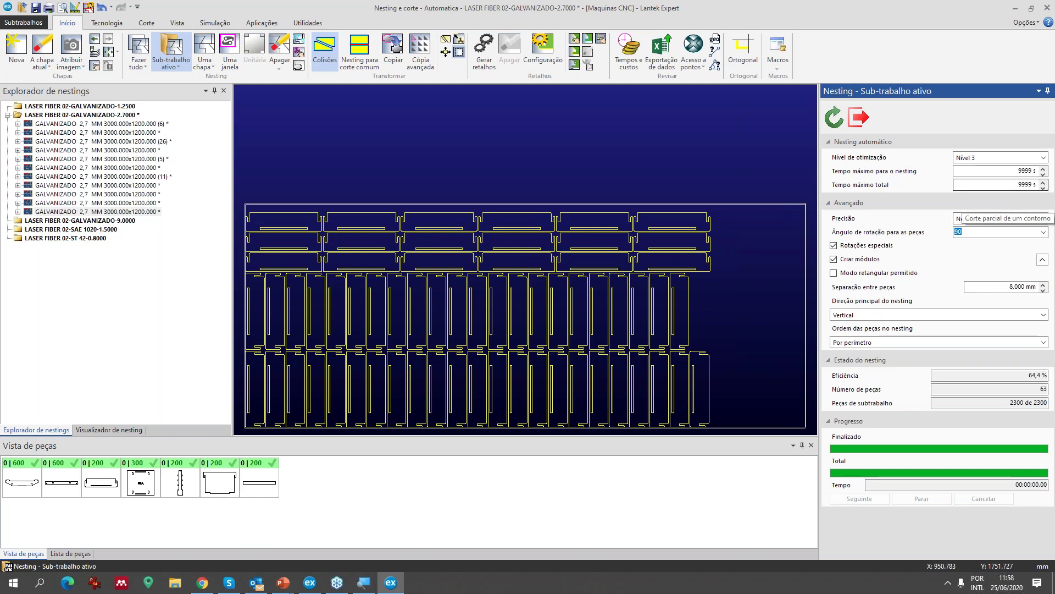
pyautogui.click(992, 158)
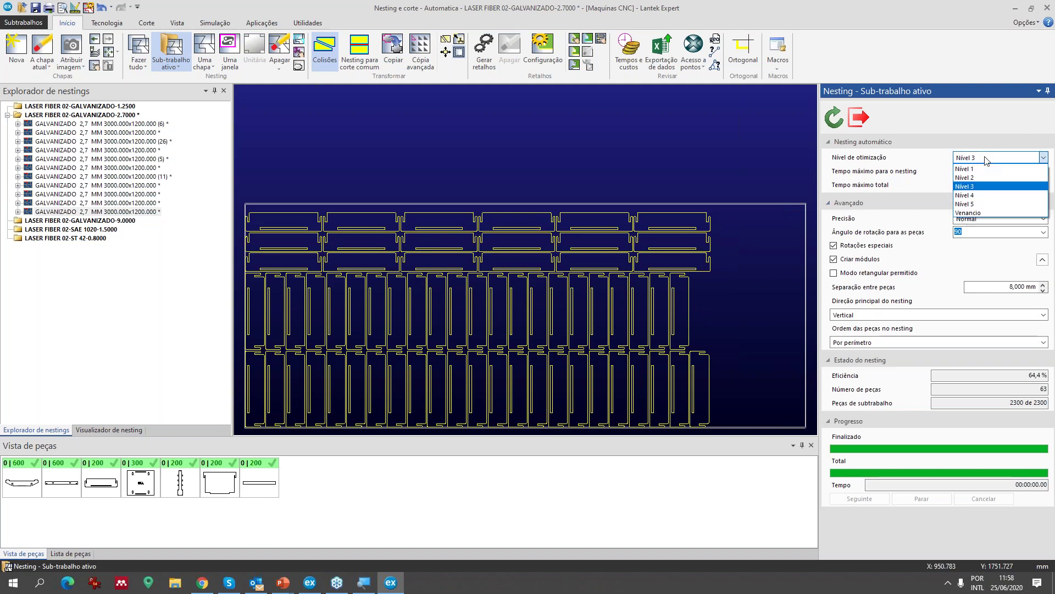
pyautogui.click(977, 196)
pyautogui.click(900, 341)
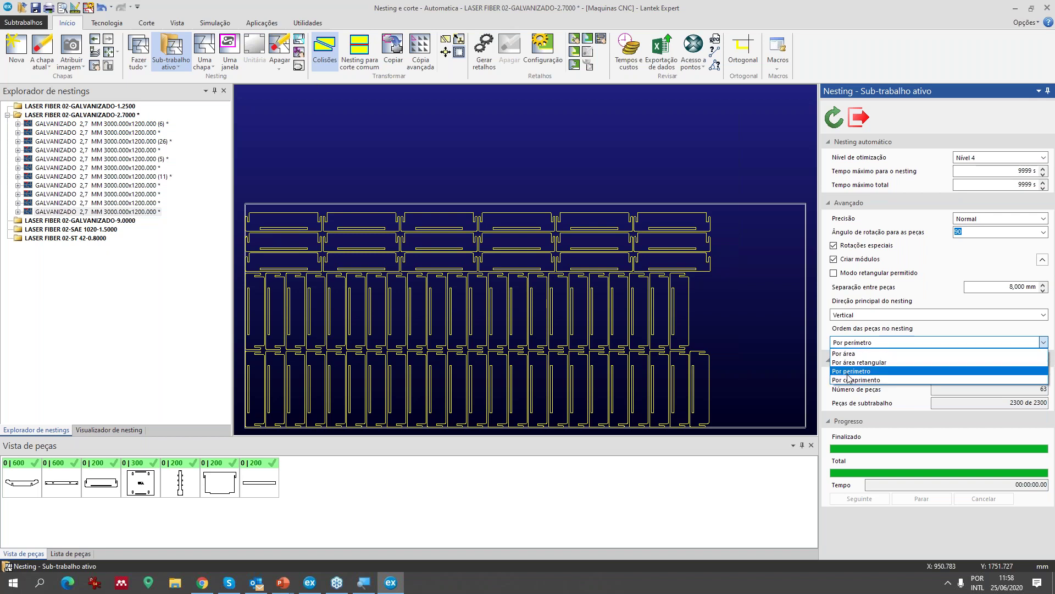
pyautogui.click(849, 354)
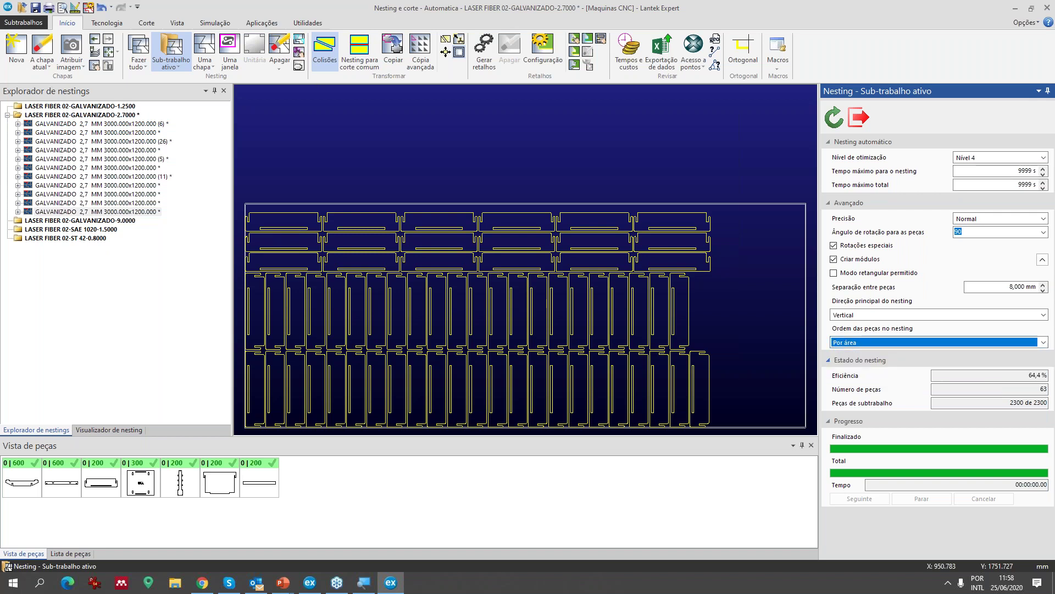
pyautogui.click(979, 159)
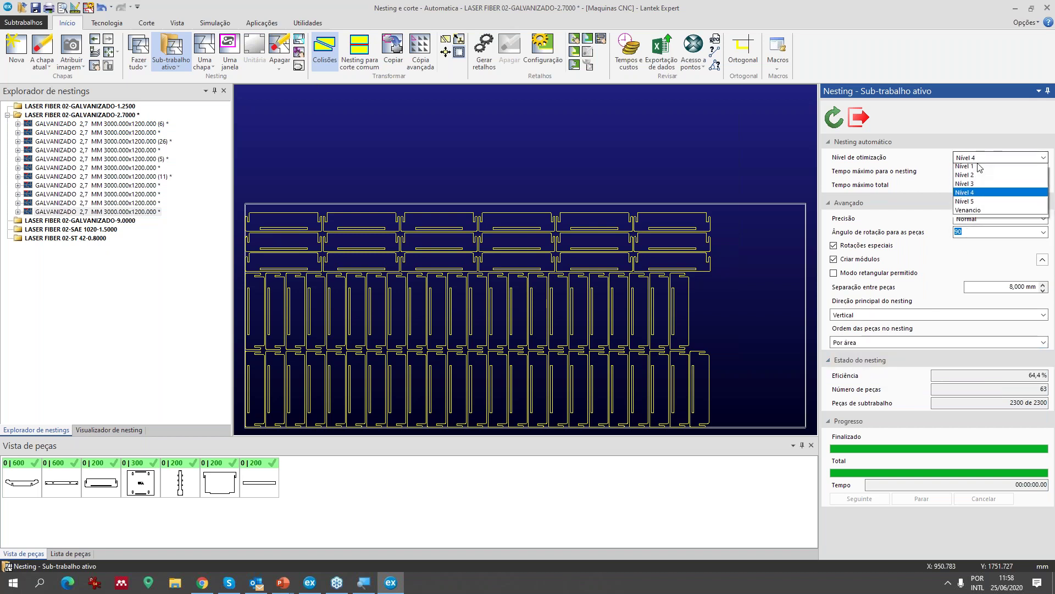
pyautogui.click(974, 173)
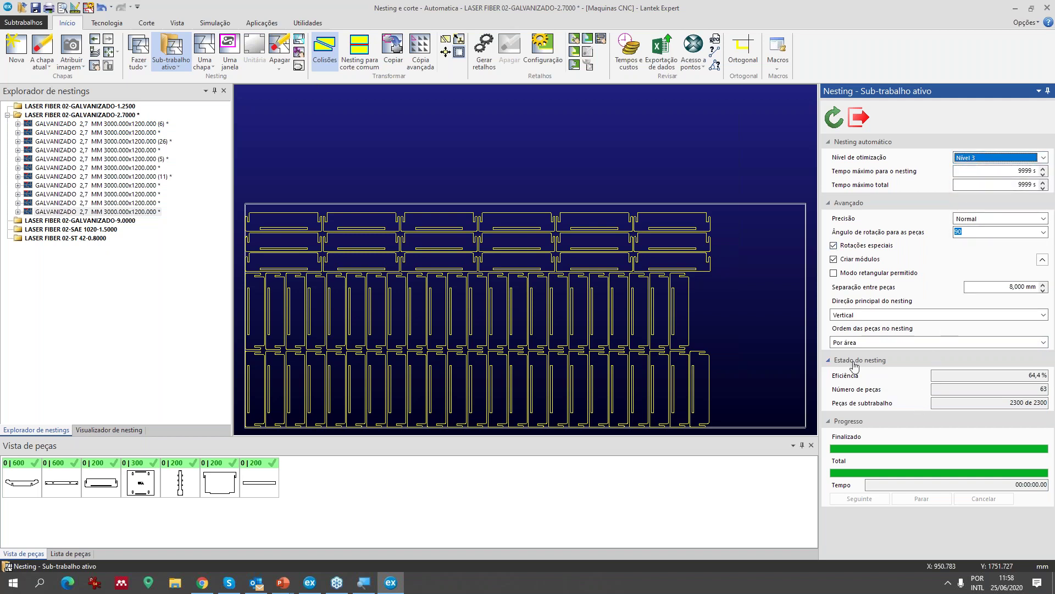
pyautogui.click(840, 118)
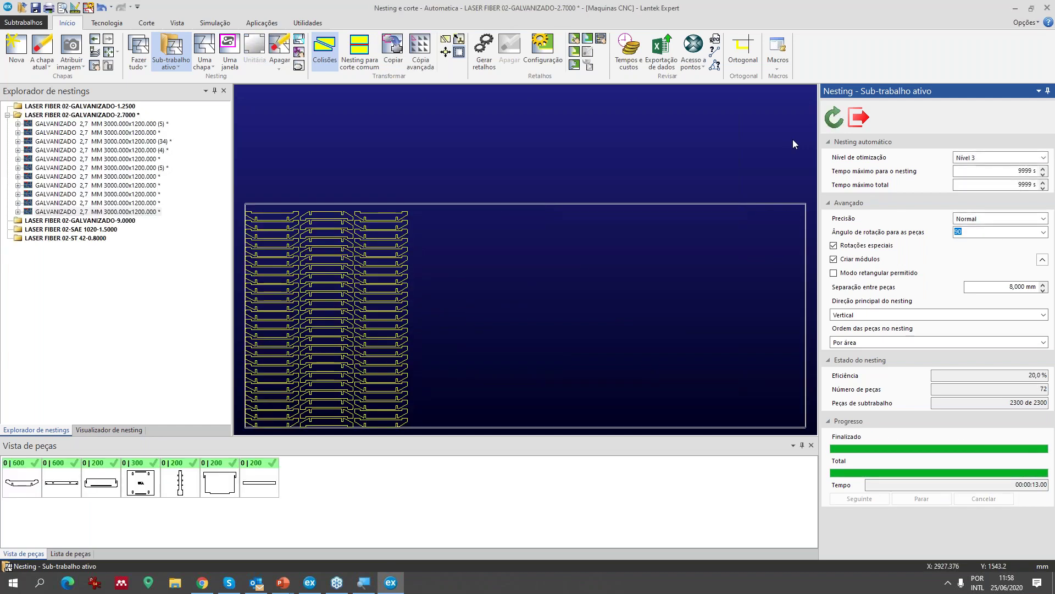
pyautogui.click(858, 123)
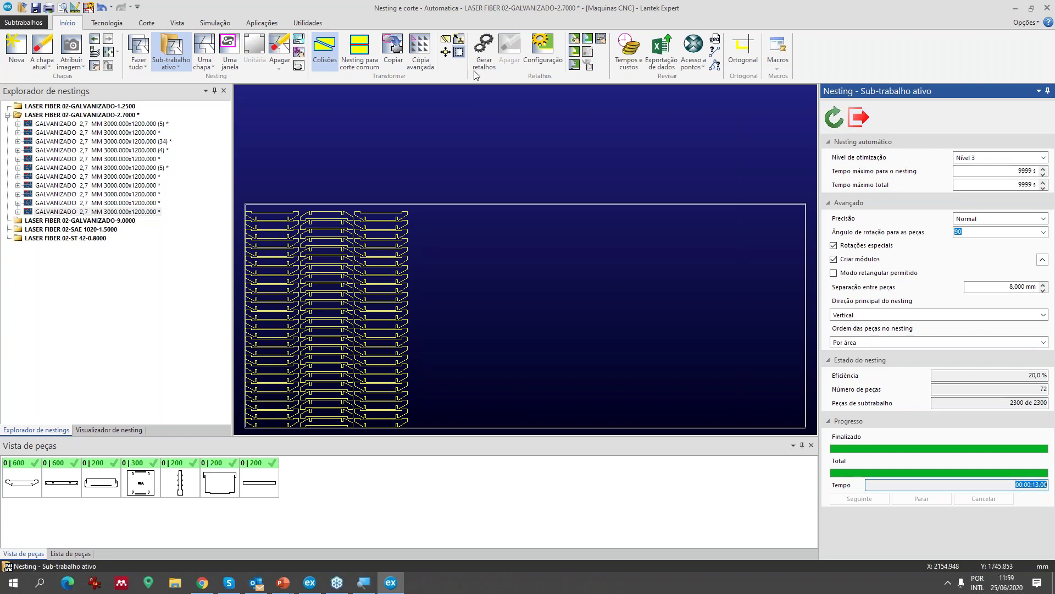
# - Display the system performance report for the nesting ordered by area to compare sheet count and efficiency
pyautogui.click(147, 23)
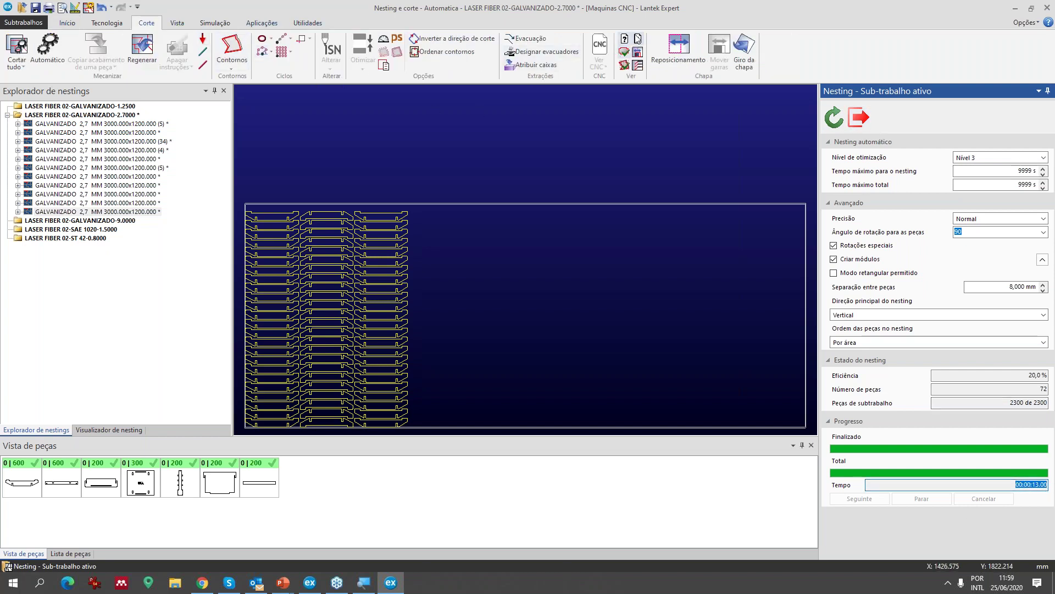
pyautogui.click(638, 39)
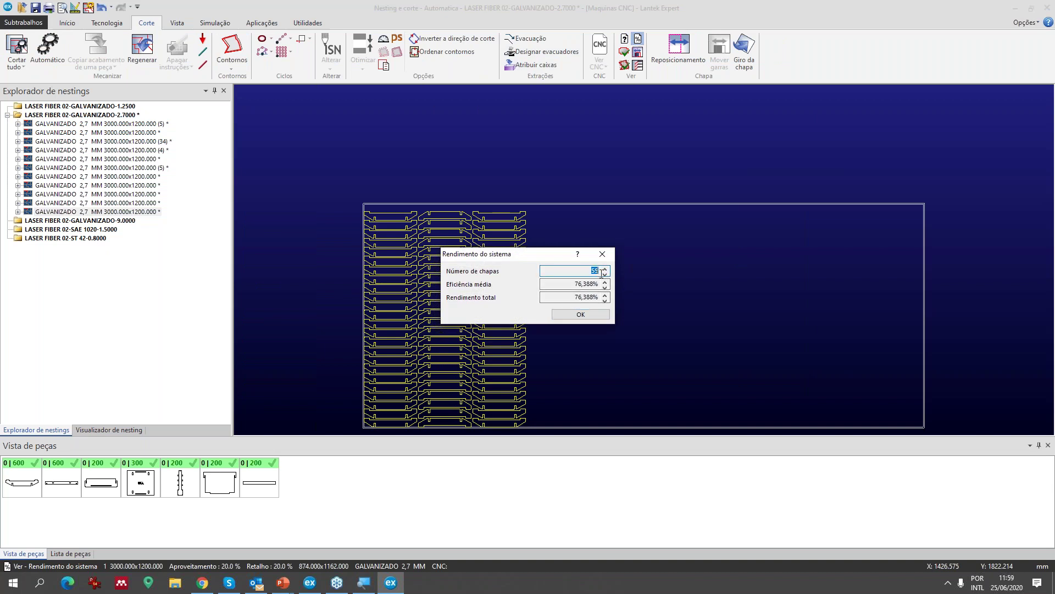
pyautogui.click(603, 254)
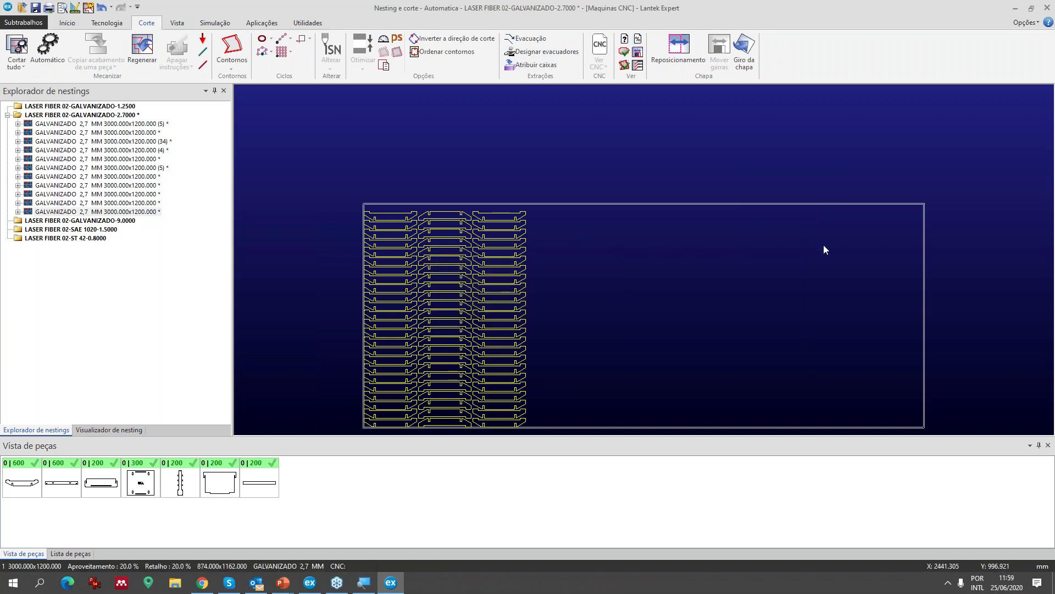
# - Examine the part-order options for the active subjob's nesting, keeping Por área selected
pyautogui.click(67, 23)
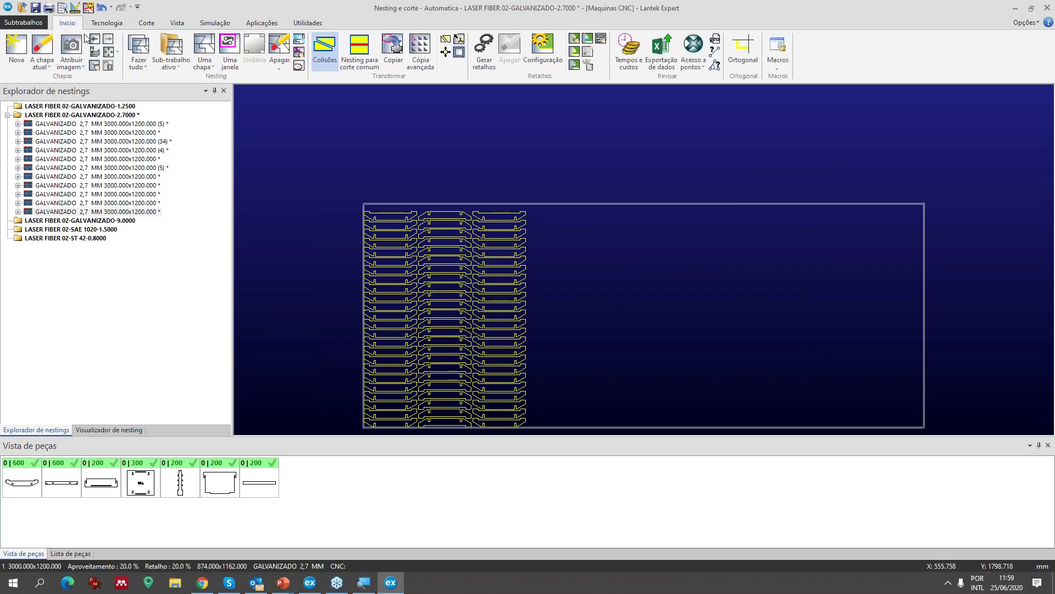
pyautogui.click(171, 52)
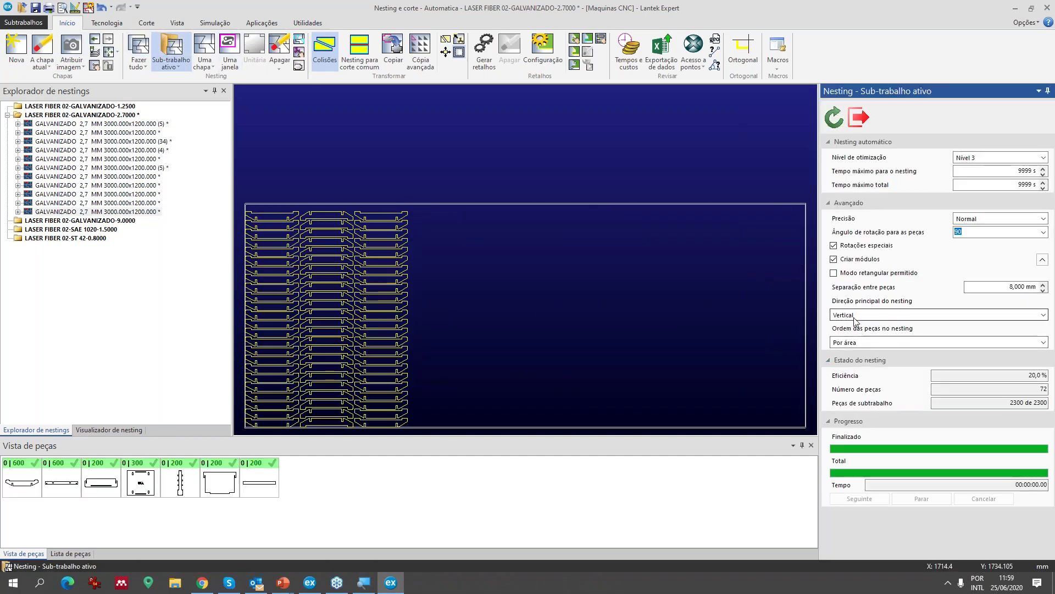
pyautogui.click(897, 342)
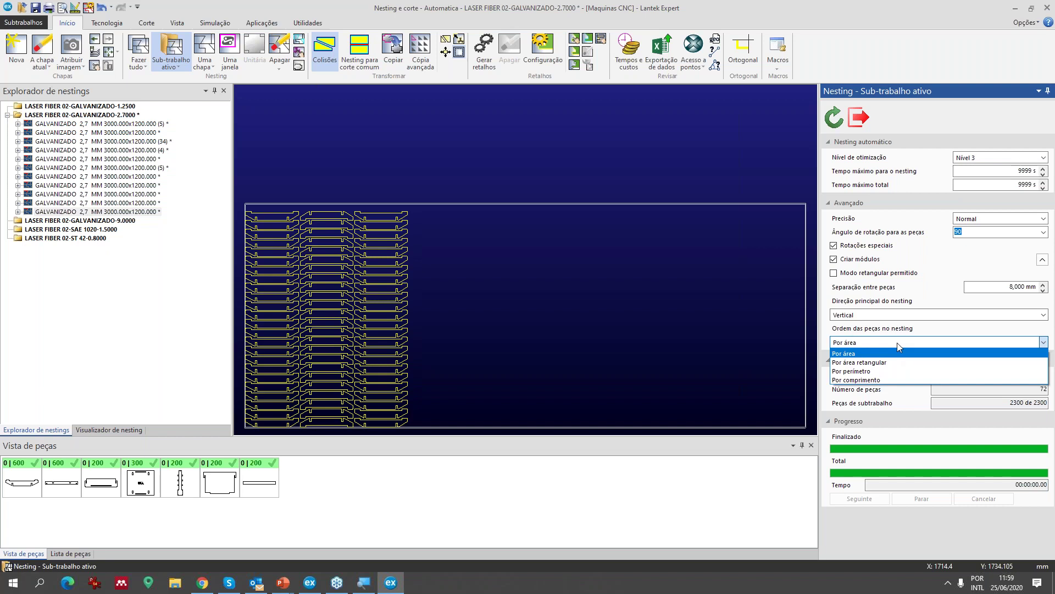
pyautogui.click(897, 342)
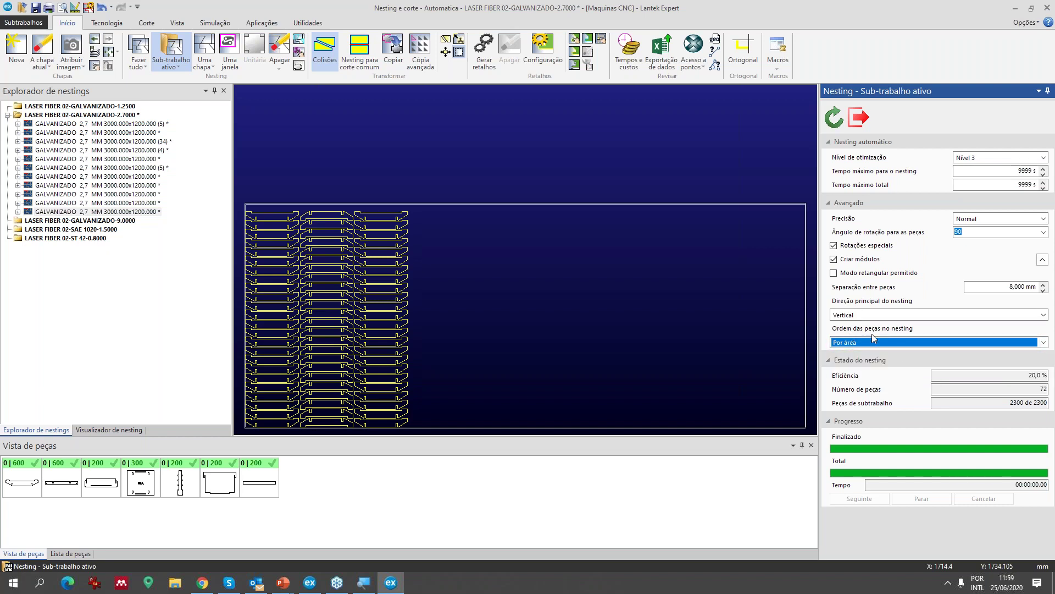
pyautogui.click(875, 342)
pyautogui.click(875, 342)
pyautogui.click(874, 342)
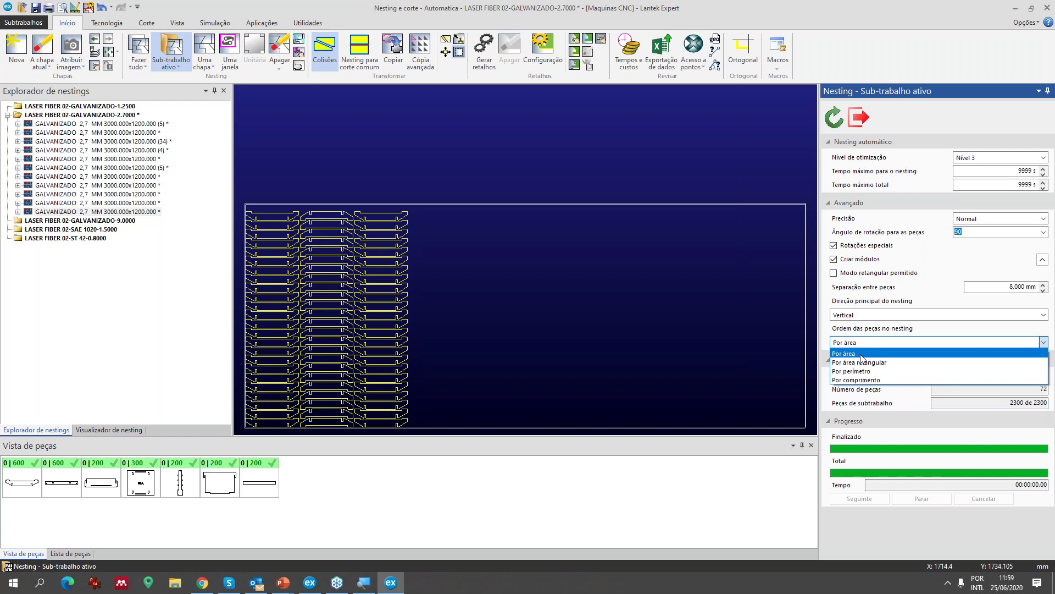
pyautogui.click(861, 354)
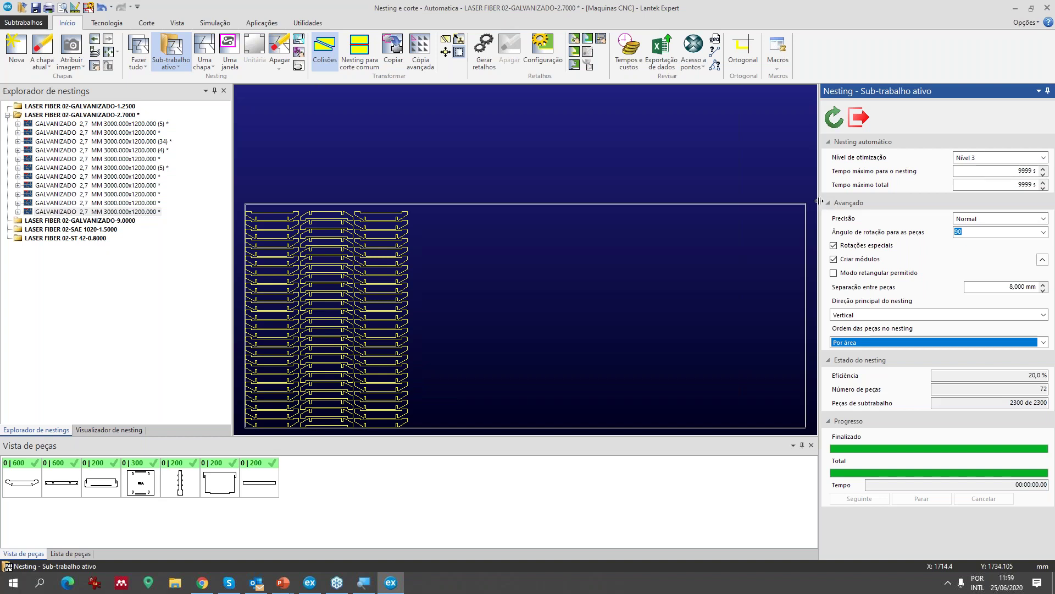
# - Set the active subjob's nesting precision to Alto and rerun the automatic nesting at Nível 3
pyautogui.click(979, 219)
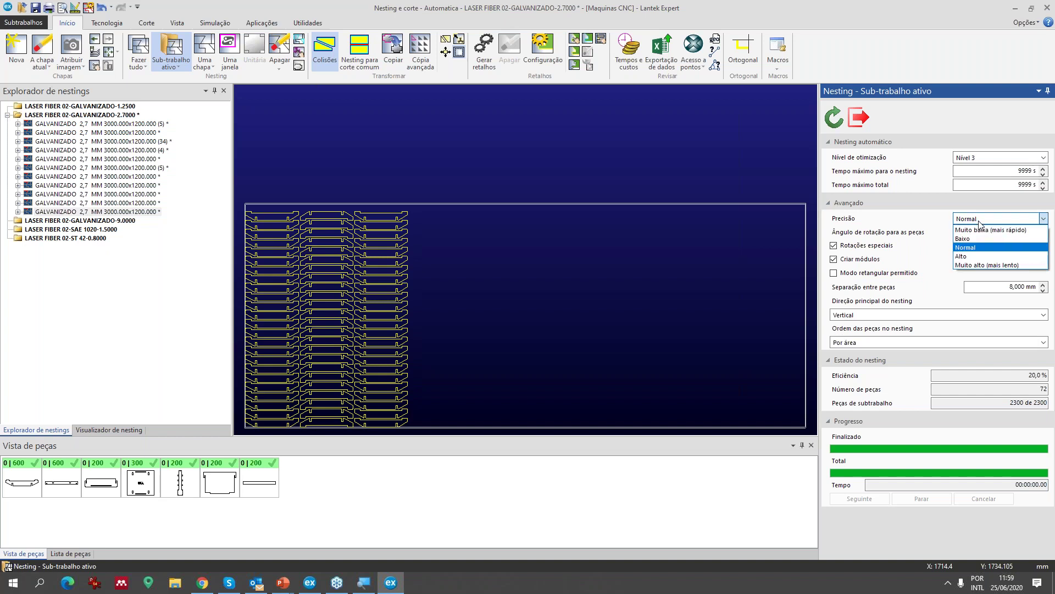
pyautogui.click(987, 256)
pyautogui.click(832, 119)
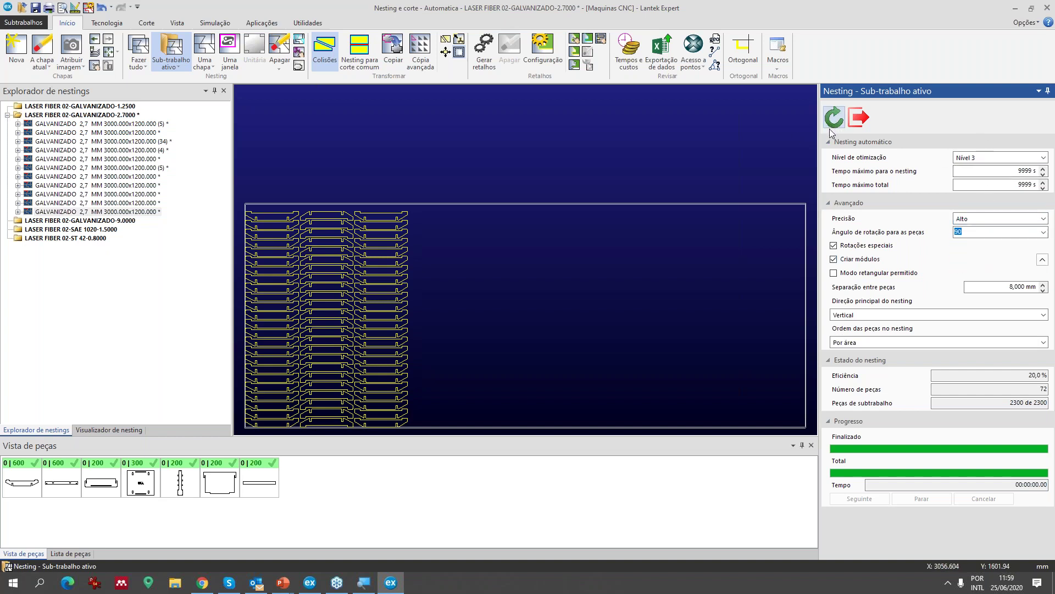
pyautogui.click(836, 122)
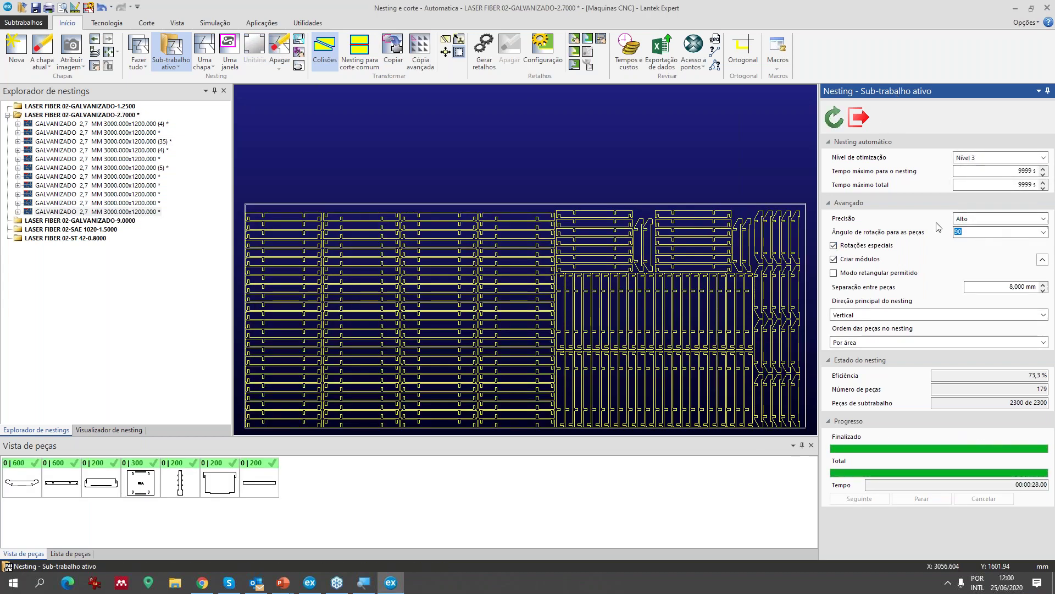
pyautogui.click(859, 117)
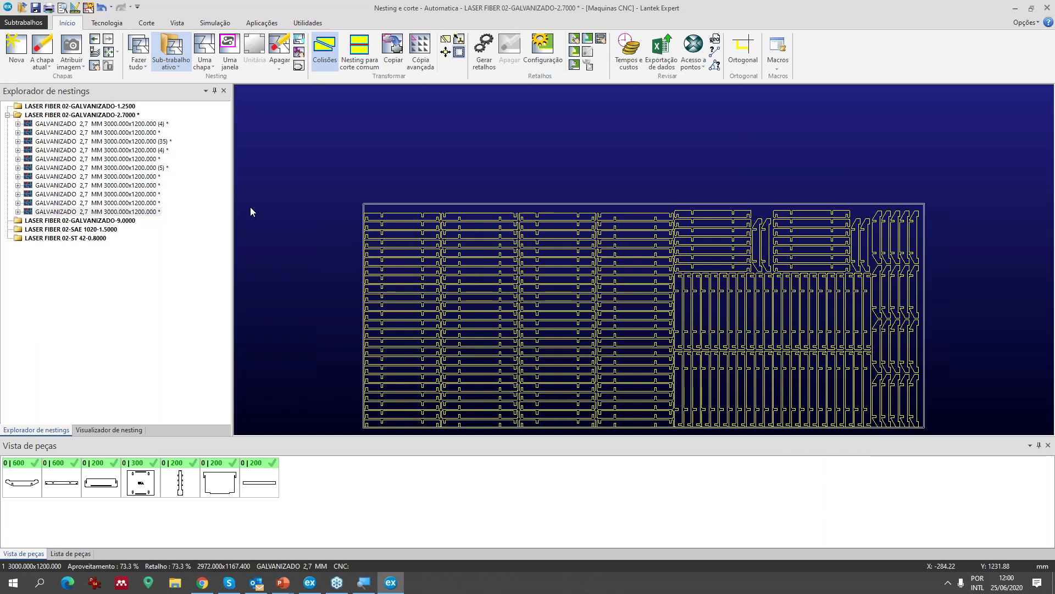
# - Check the system performance report for the Alto precision nesting and view the last two nested GALVANIZADO sheets
pyautogui.click(146, 22)
pyautogui.click(637, 38)
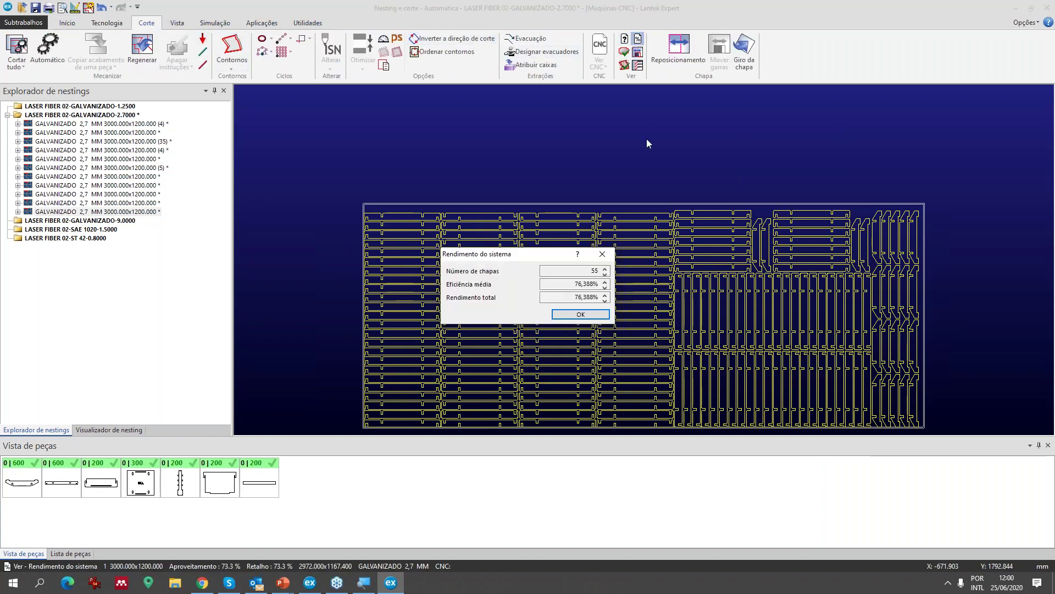
pyautogui.click(603, 254)
pyautogui.click(144, 211)
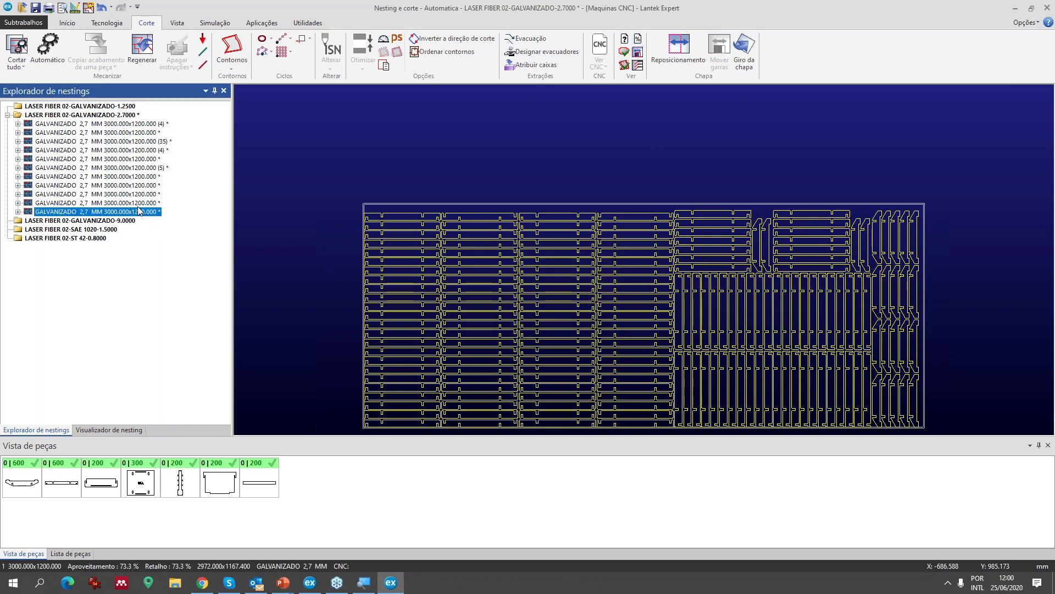
pyautogui.click(134, 205)
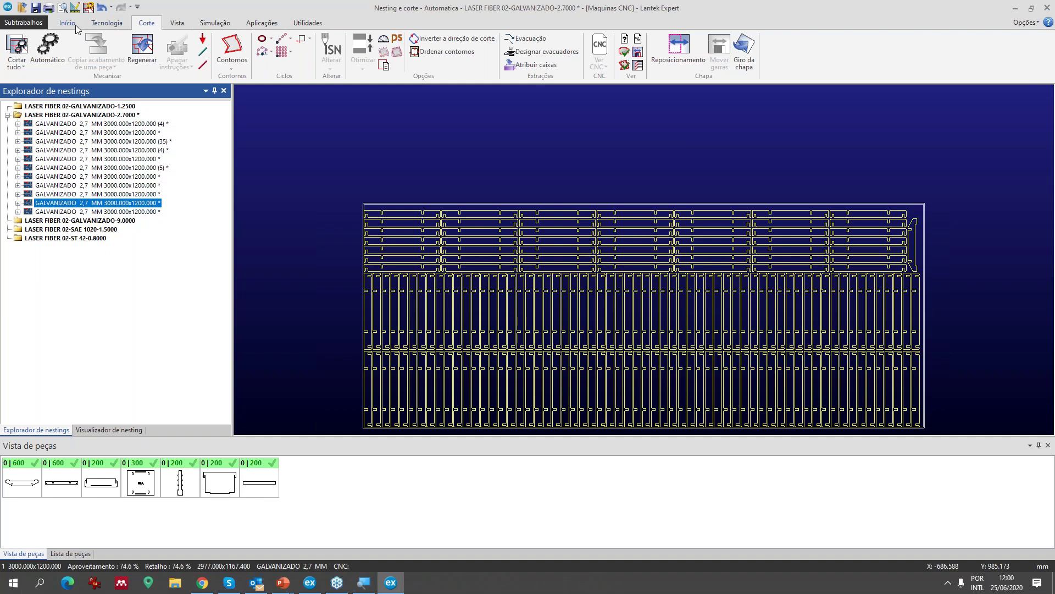
# - Set the active subjob's optimisation level to Nível 4 and rerun the automatic nesting with Alto precision
pyautogui.click(75, 25)
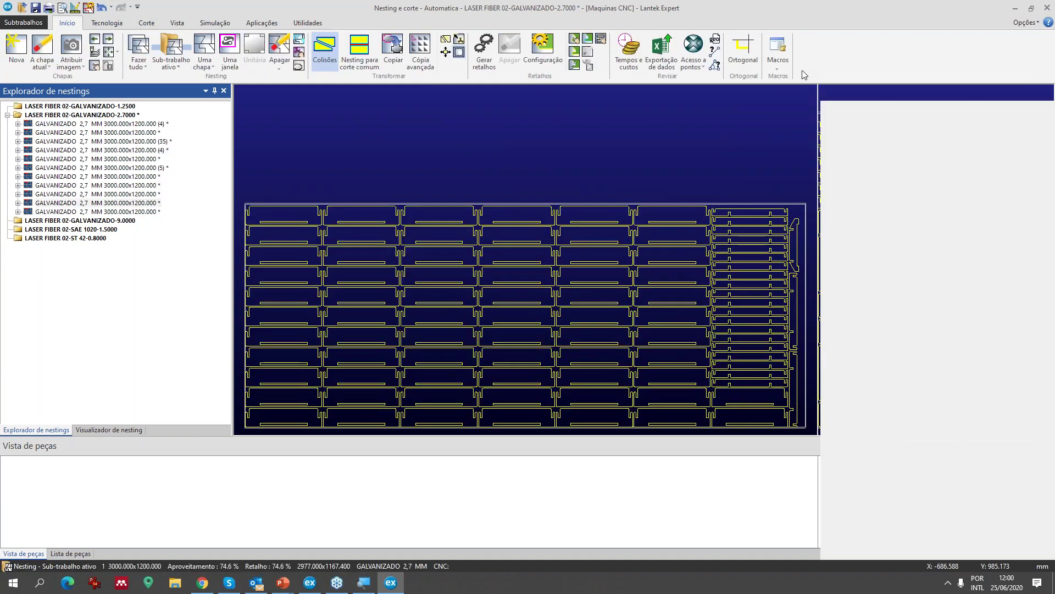
pyautogui.click(974, 158)
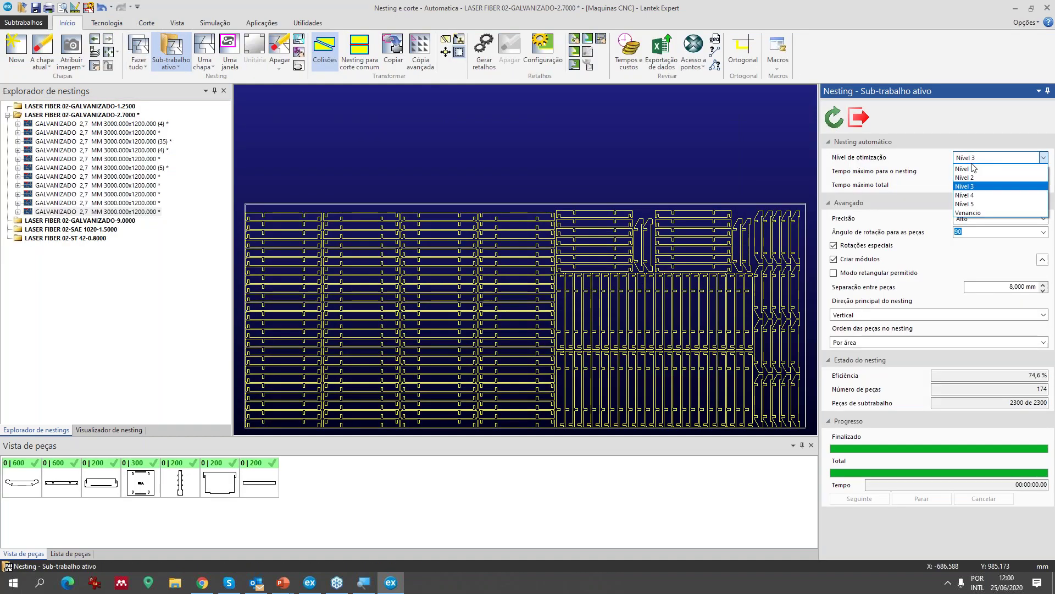
pyautogui.click(969, 195)
pyautogui.click(834, 117)
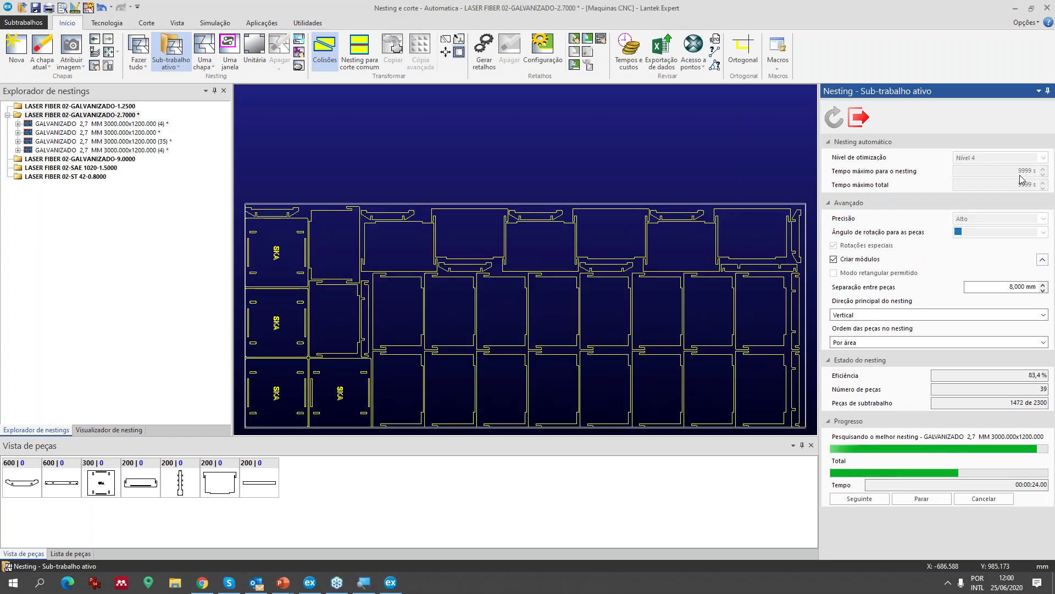
pyautogui.moveTo(895, 156); pyautogui.dragTo(818, 161)
pyautogui.moveTo(863, 220); pyautogui.dragTo(826, 218)
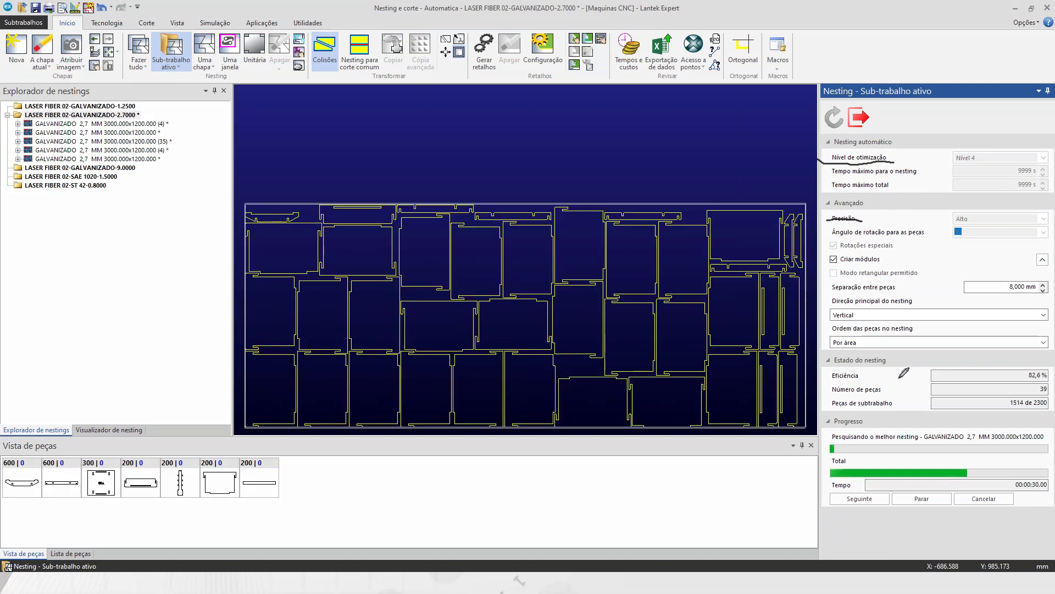
pyautogui.moveTo(826, 327)
pyautogui.mouseDown()
pyautogui.moveTo(877, 358)
pyautogui.moveTo(915, 351)
pyautogui.moveTo(919, 336)
pyautogui.moveTo(916, 320)
pyautogui.moveTo(891, 315)
pyautogui.moveTo(832, 318)
pyautogui.mouseUp()
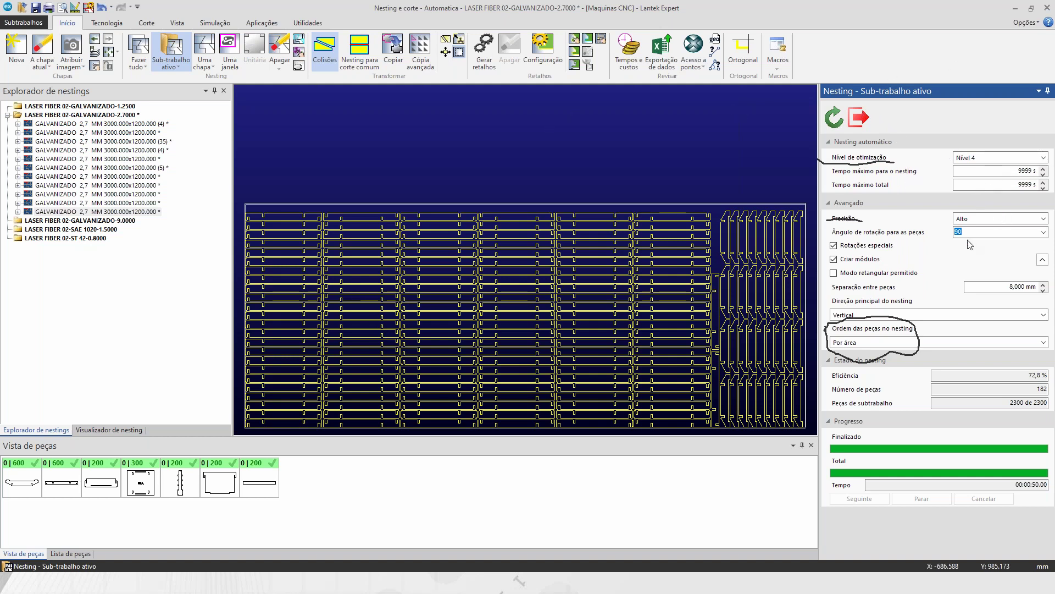
pyautogui.press('Escape')
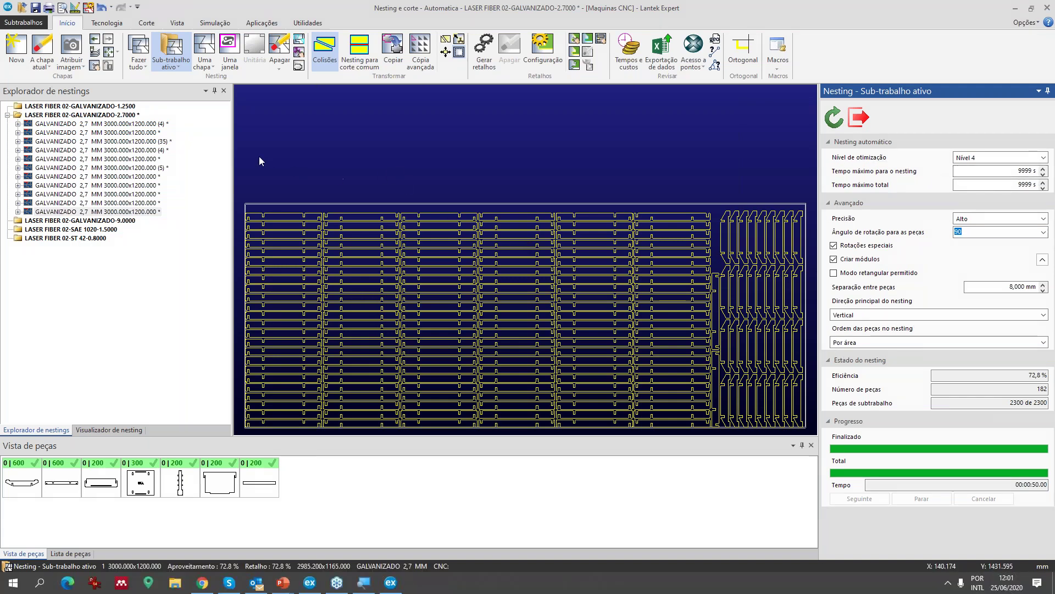
# - Check the system performance report for the Nível 4, Alto precision nesting and close it
pyautogui.click(146, 23)
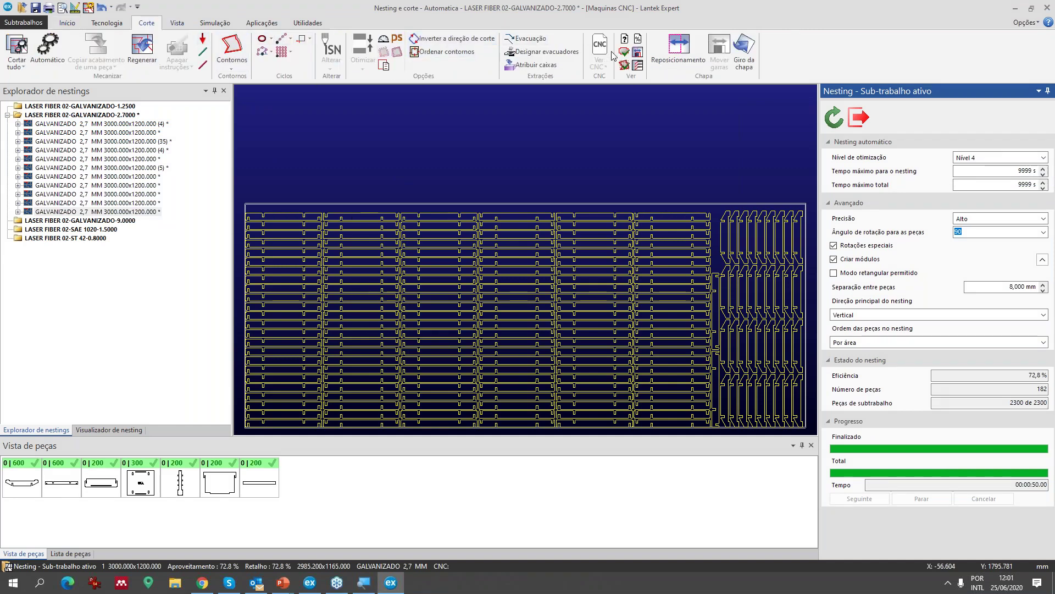
pyautogui.click(638, 38)
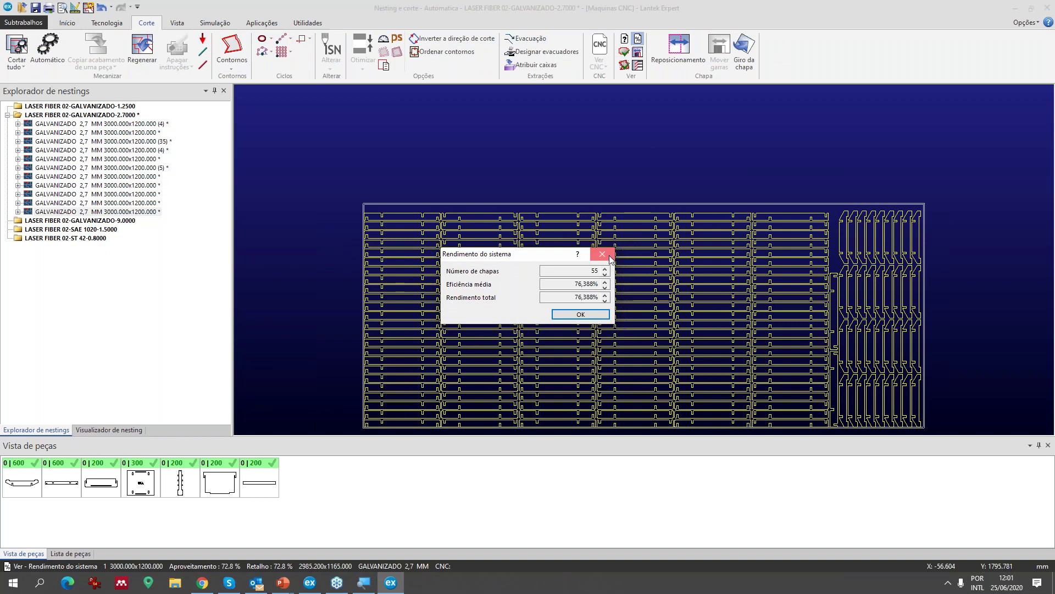
pyautogui.click(602, 254)
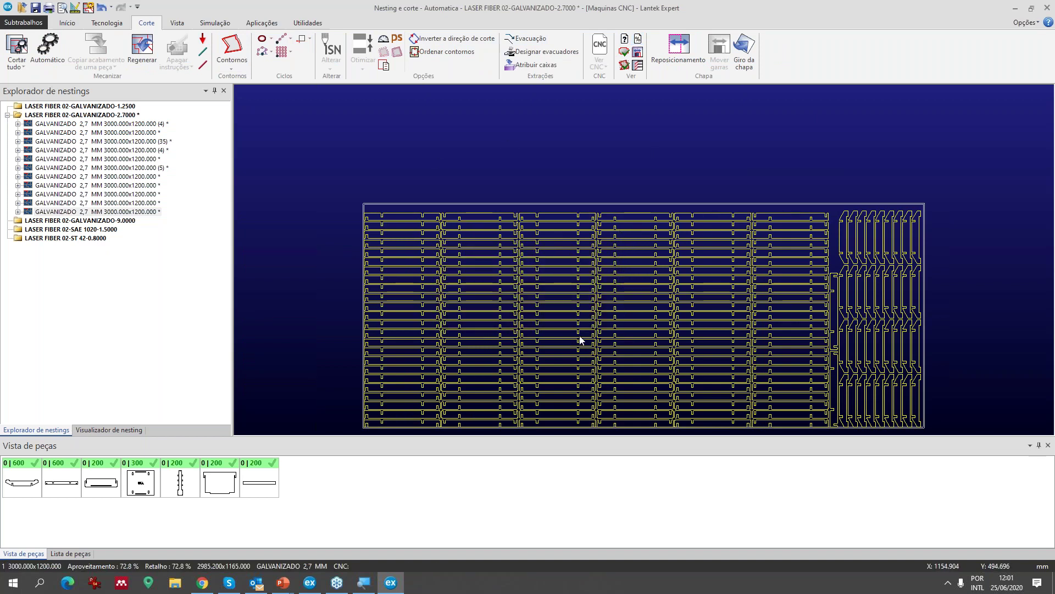
pyautogui.moveTo(580, 340); pyautogui.dragTo(515, 252, button='middle')
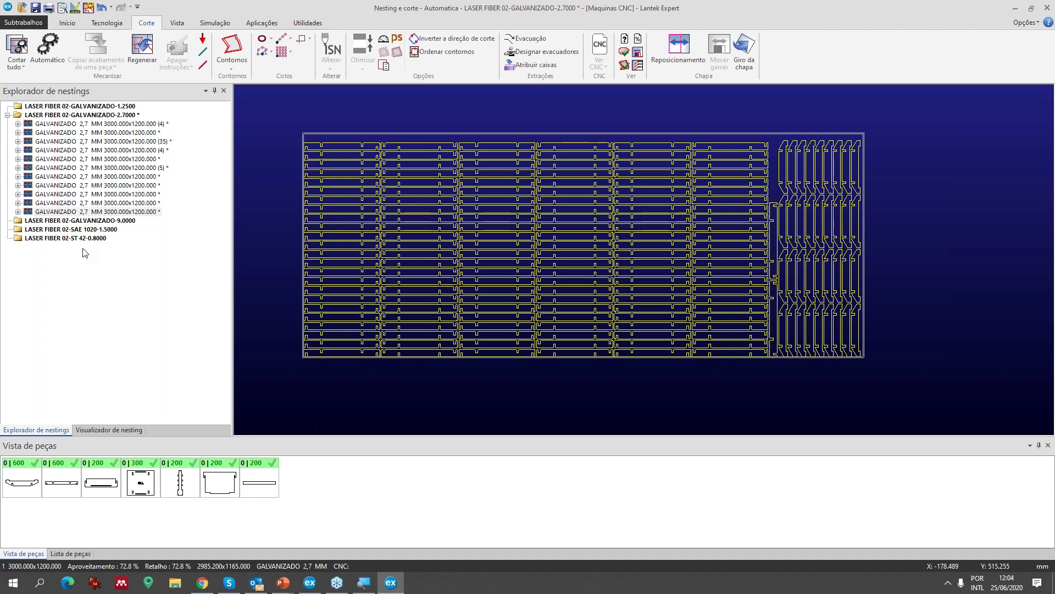
# - Try to move one of the upright bracket parts, rotated 90°, into the free strip along the last sheet's upper edge
pyautogui.moveTo(801, 177)
pyautogui.mouseDown(button='middle')
pyautogui.moveTo(718, 176)
pyautogui.moveTo(725, 198)
pyautogui.mouseUp(button='middle')
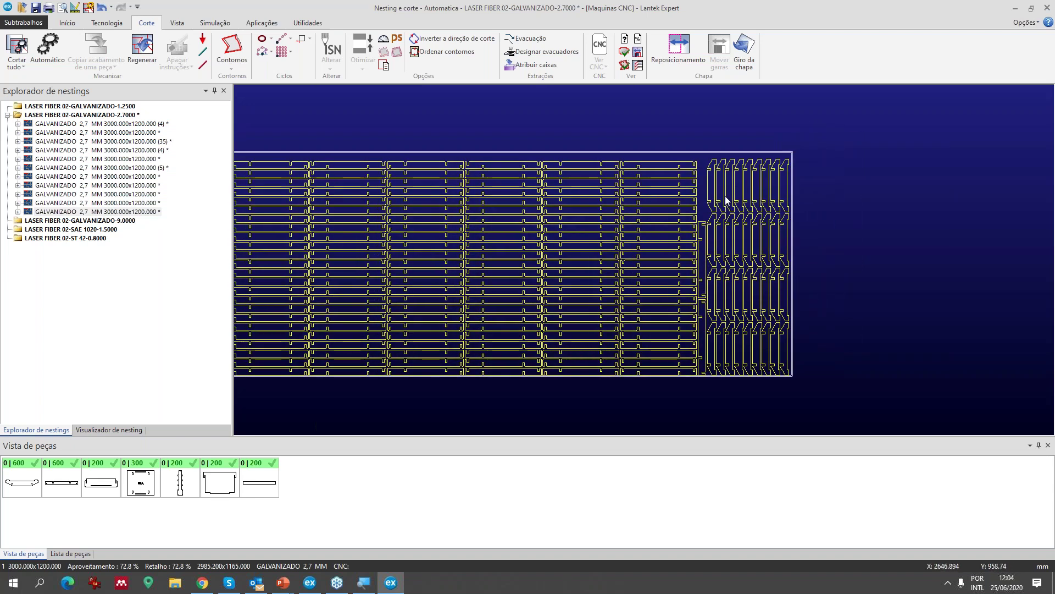
pyautogui.scroll(5, 644, 259)
pyautogui.moveTo(644, 260)
pyautogui.mouseDown()
pyautogui.moveTo(556, 184)
pyautogui.moveTo(404, 173)
pyautogui.moveTo(646, 254)
pyautogui.mouseUp()
pyautogui.hotkey('ctrl', '9')
pyautogui.scroll(4, 644, 259)
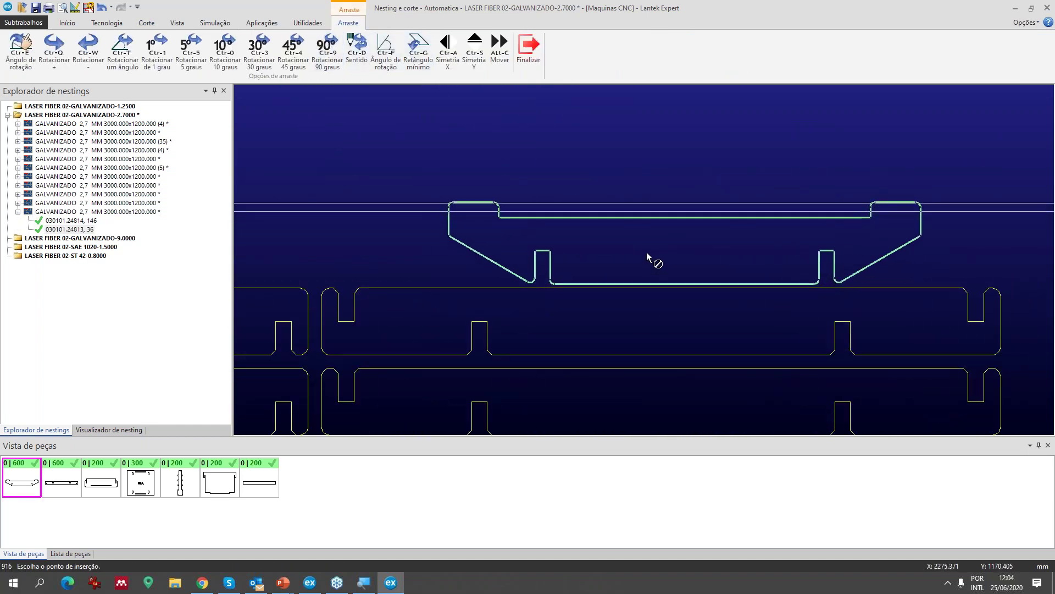
pyautogui.scroll(-3, 645, 258)
pyautogui.scroll(6, 644, 259)
pyautogui.scroll(-4, 644, 259)
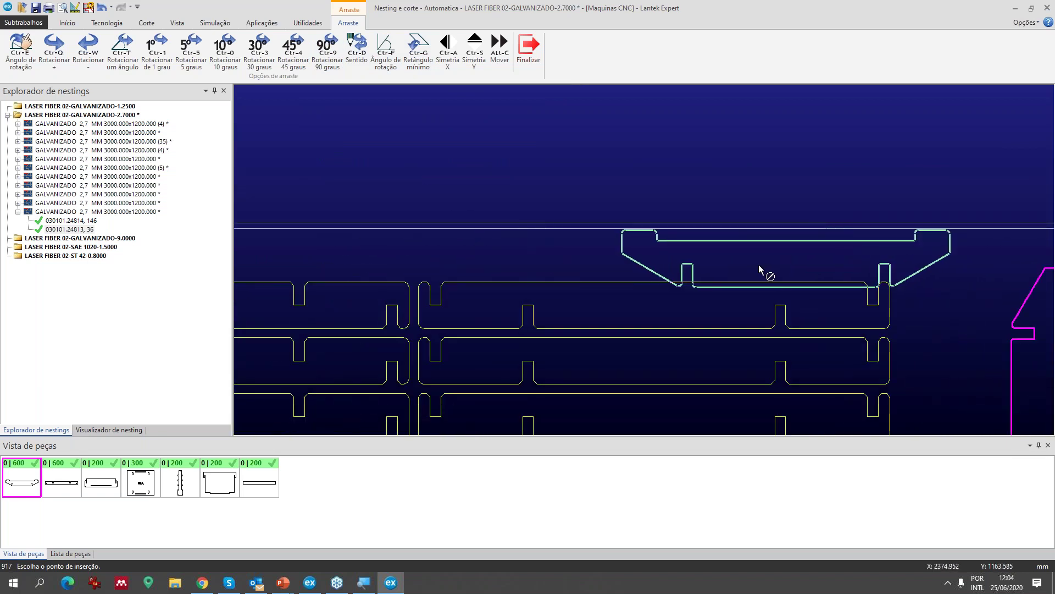
pyautogui.scroll(-2, 801, 263)
pyautogui.scroll(2, 636, 318)
pyautogui.scroll(4, 590, 283)
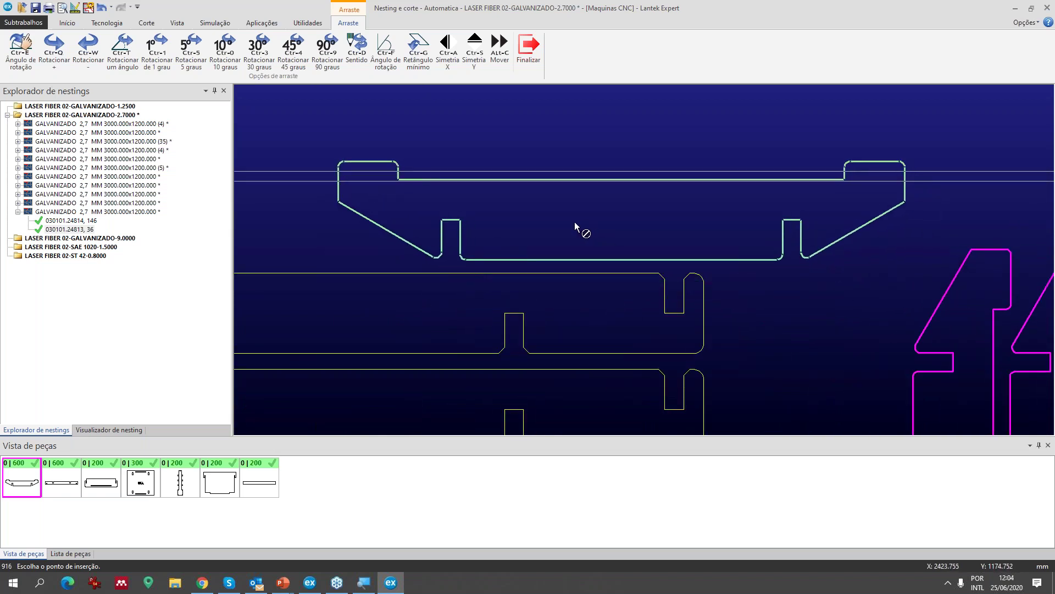
pyautogui.scroll(-5, 574, 239)
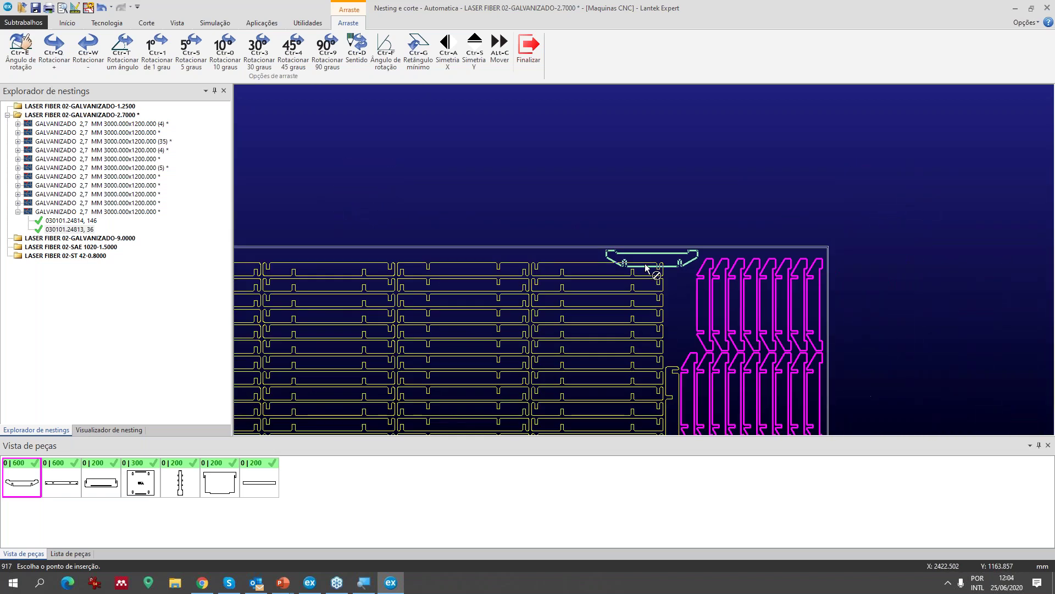
pyautogui.scroll(-1, 646, 268)
pyautogui.scroll(-3, 494, 308)
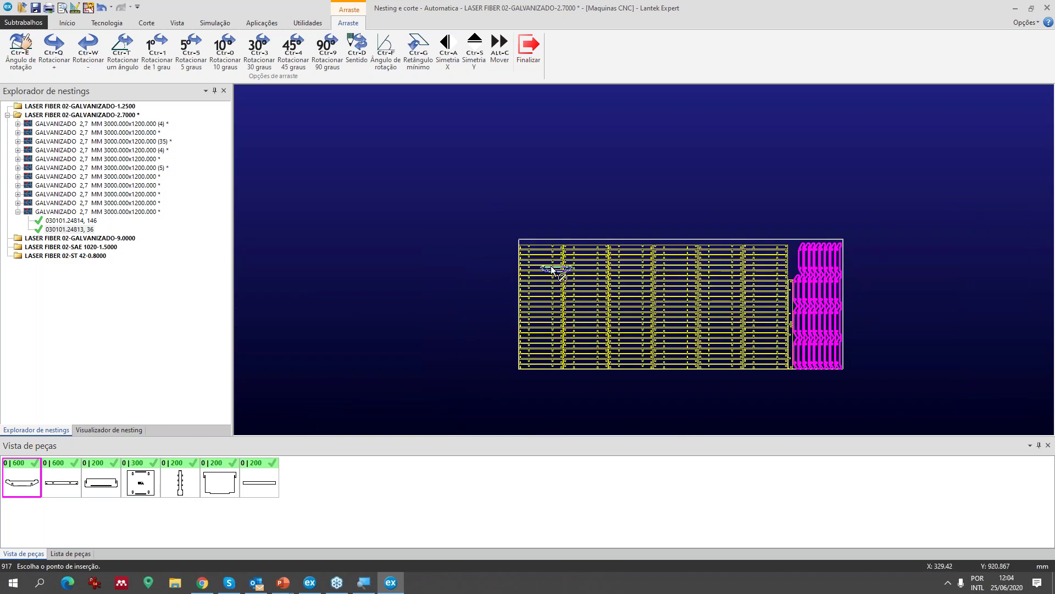
pyautogui.scroll(3, 553, 270)
pyautogui.click(622, 226)
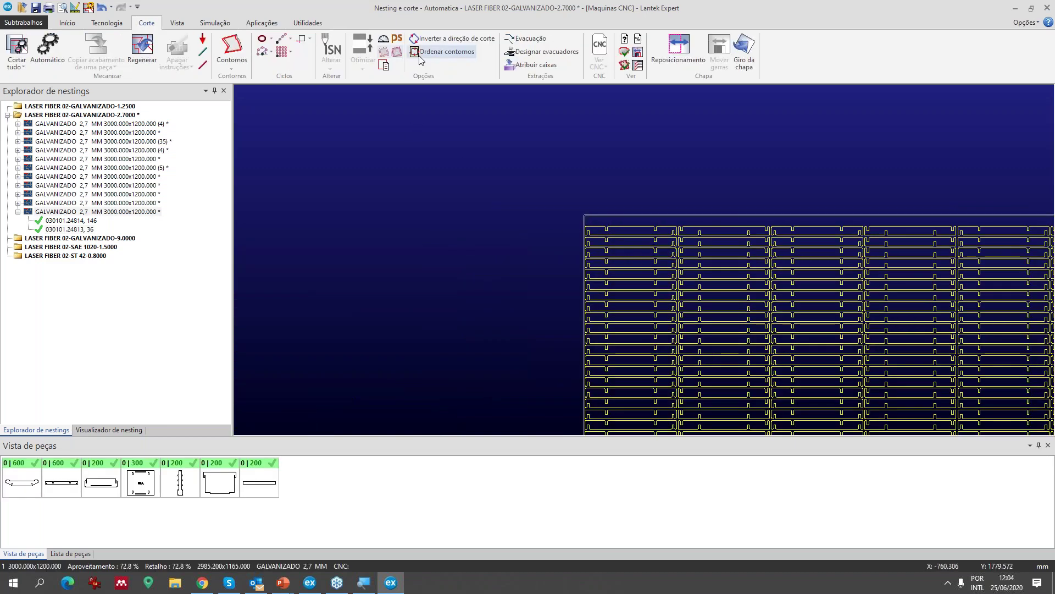
# - Turn off collision detection and place an upright bracket part, rotated 90°, in the free strip at the sheet's upper-left corner
pyautogui.scroll(2, 124, 36)
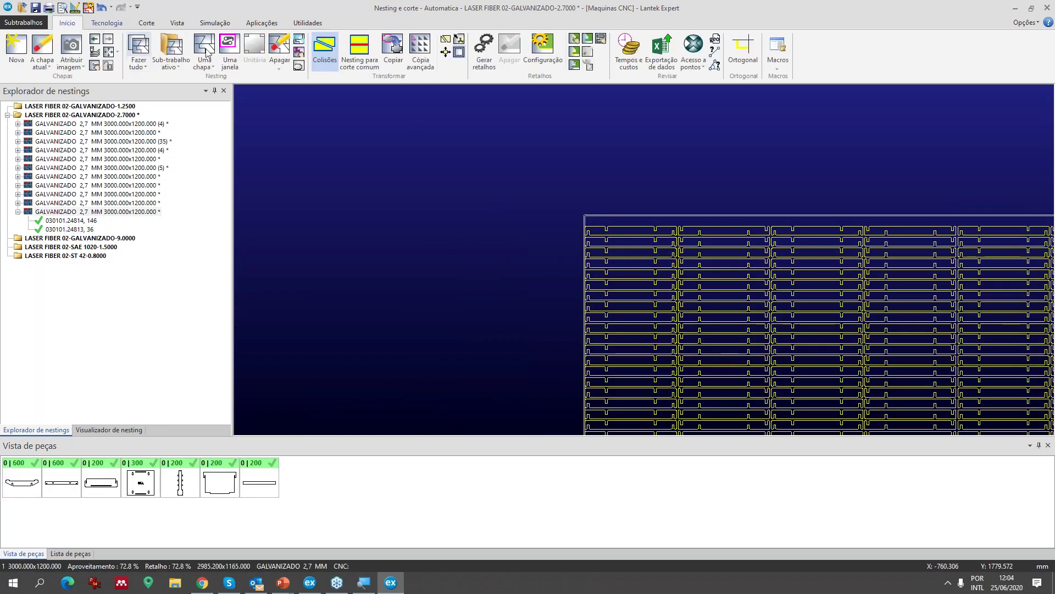
pyautogui.scroll(-2, 692, 273)
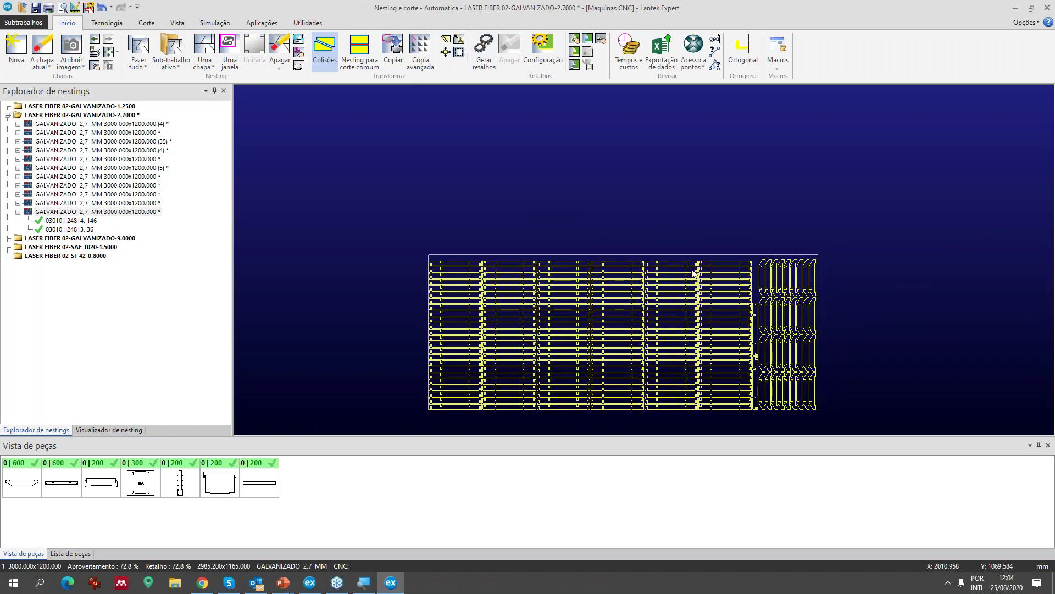
pyautogui.click(763, 285)
pyautogui.click(333, 54)
pyautogui.scroll(5, 657, 273)
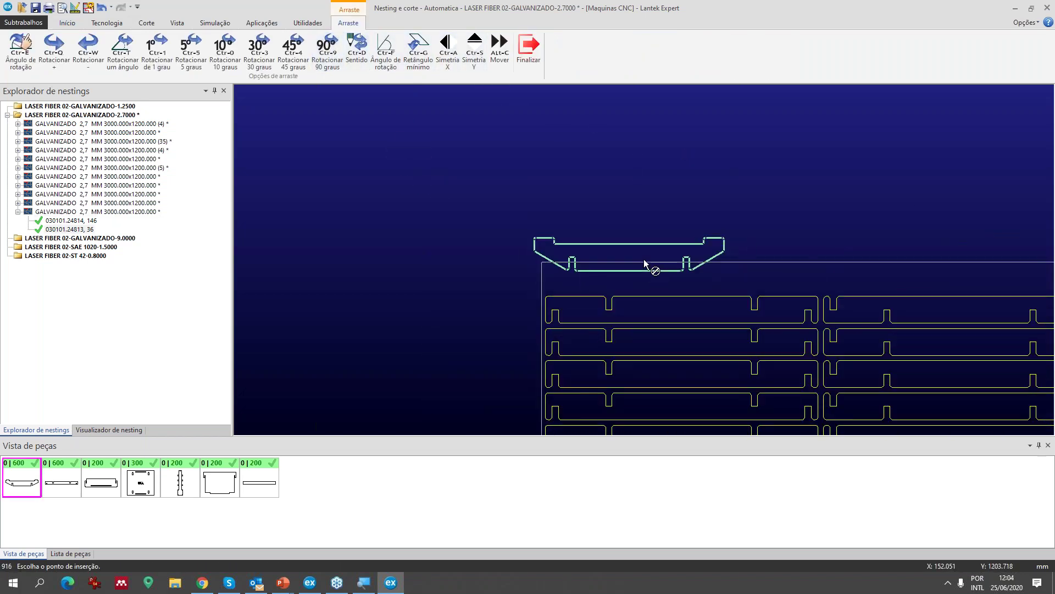
pyautogui.scroll(2, 645, 264)
pyautogui.click(67, 22)
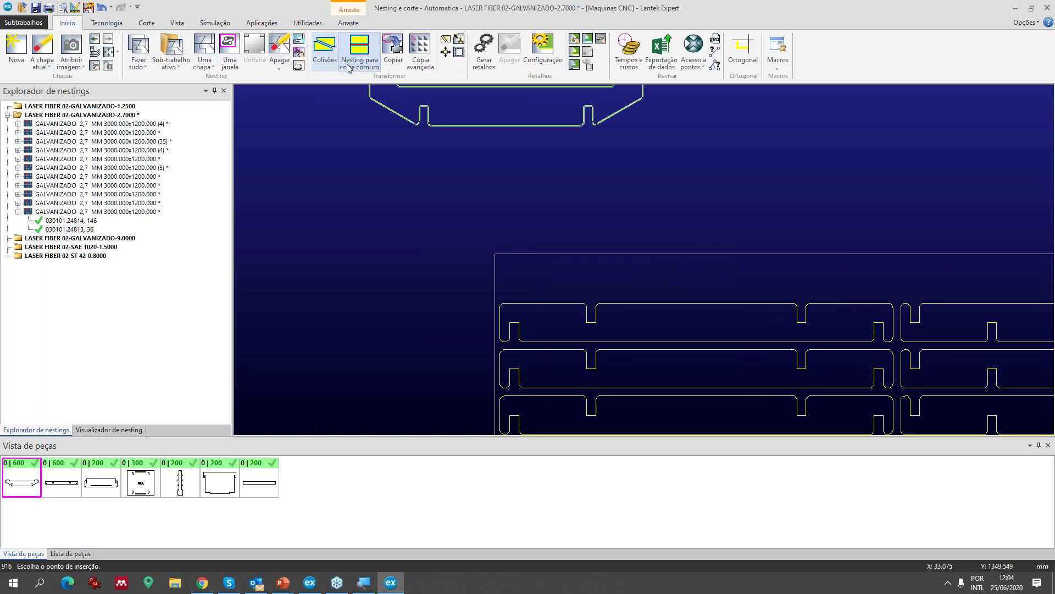
pyautogui.scroll(2, 643, 235)
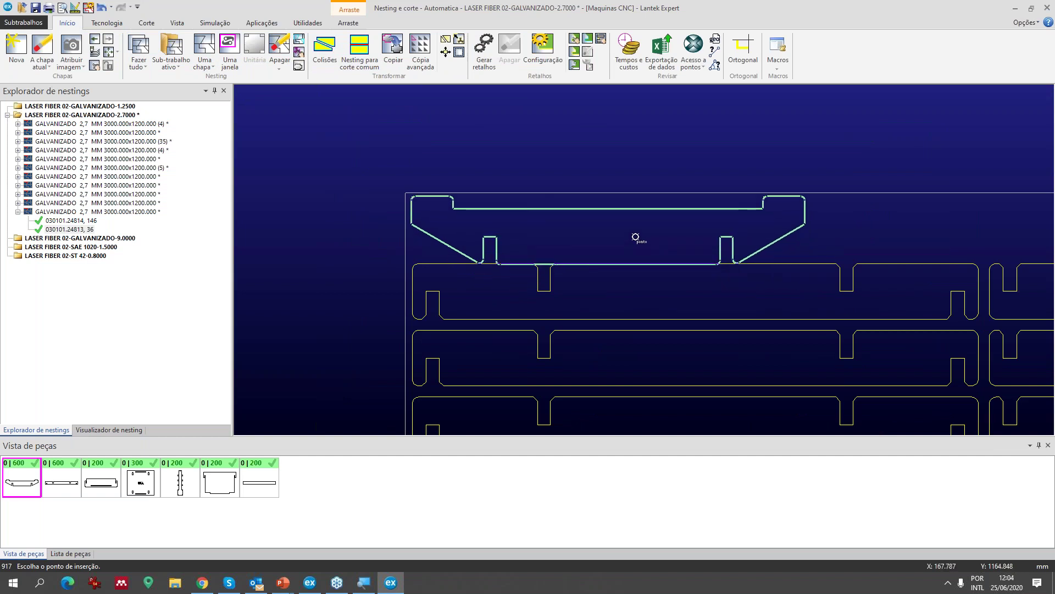
pyautogui.click(641, 237)
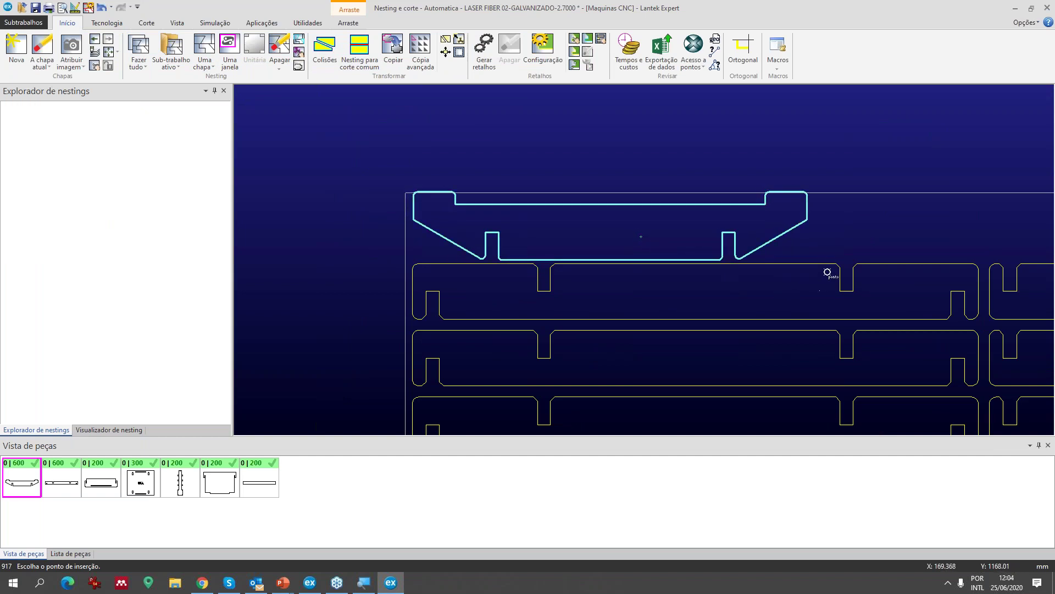
pyautogui.scroll(-4, 644, 264)
pyautogui.scroll(2, 607, 301)
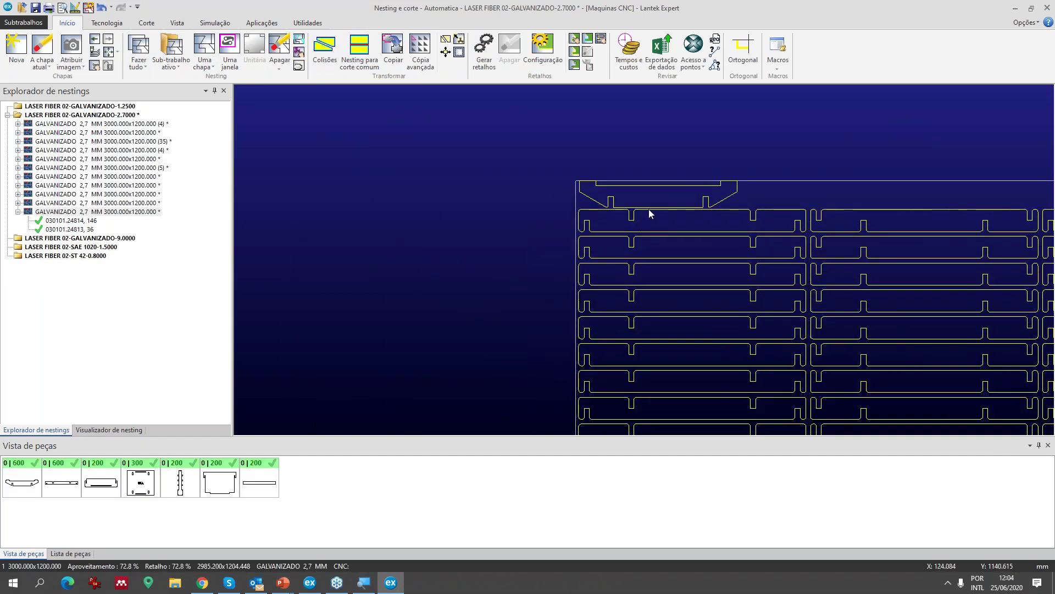
pyautogui.moveTo(754, 235); pyautogui.dragTo(482, 189, button='middle')
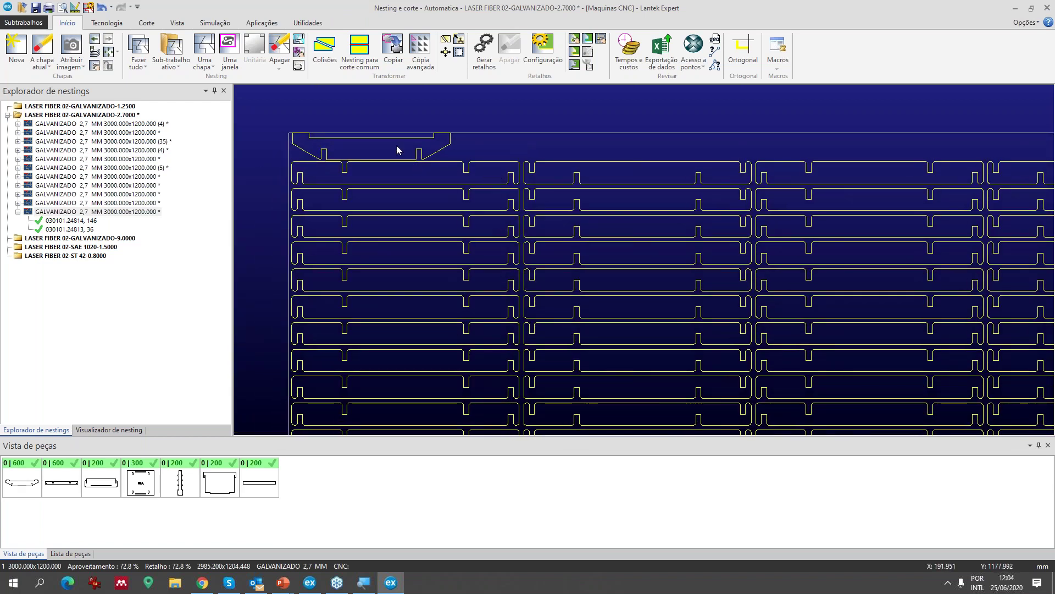
# - Undo the bracket part's placement, bring the whole sheet into view and dismiss the Outlook notification
pyautogui.hotkey('ctrl', 'z')
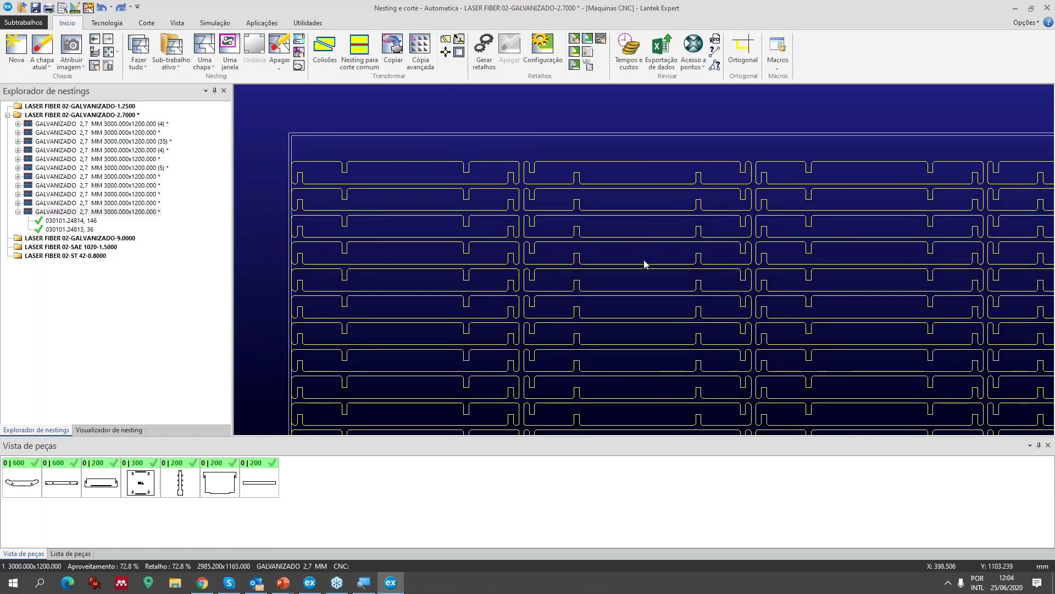
pyautogui.scroll(-3, 643, 260)
pyautogui.moveTo(759, 282); pyautogui.dragTo(500, 172, button='middle')
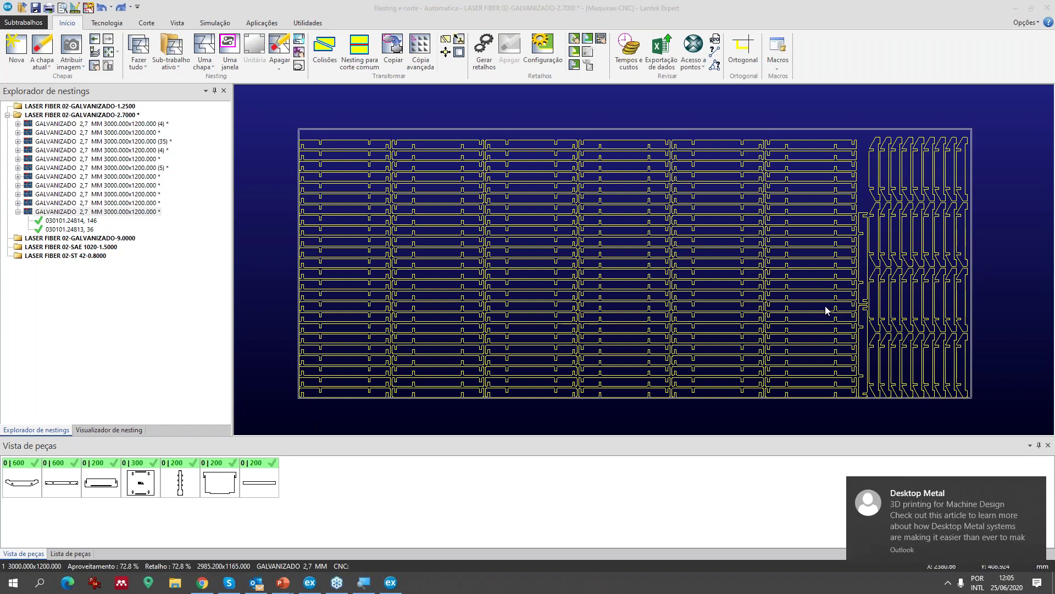
pyautogui.click(1036, 488)
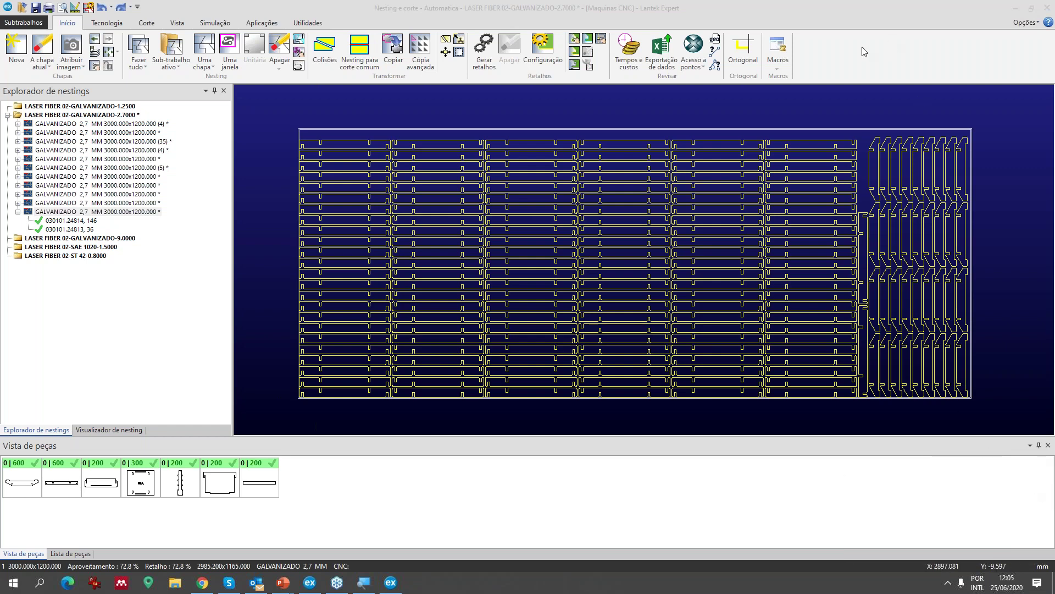
# - Switch from the slide show back to the Lantek Expert nesting window and recheck the system performance report
pyautogui.moveTo(309, 588)
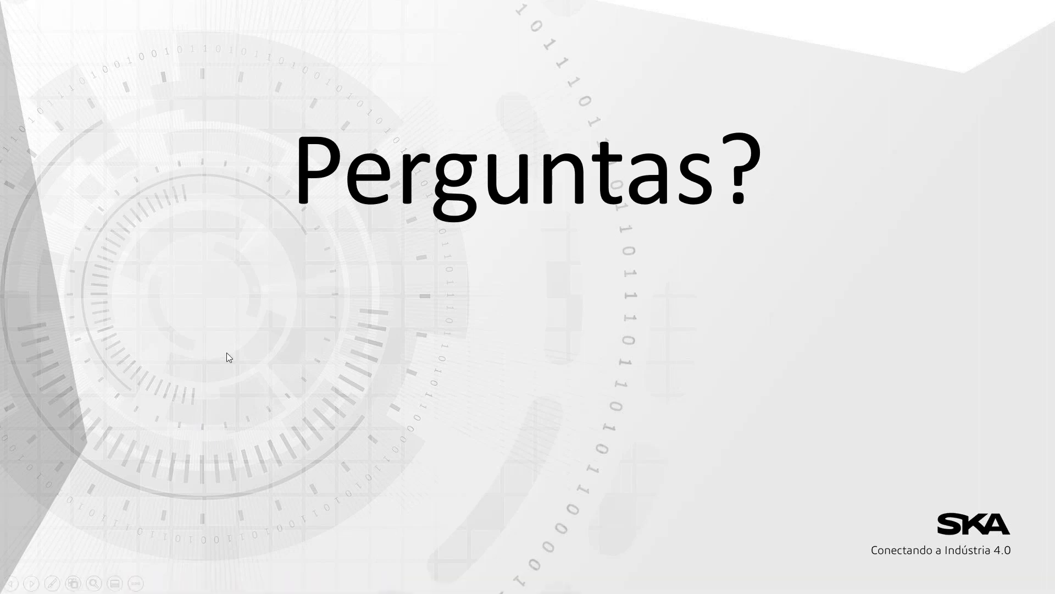
pyautogui.press('super+d')
pyautogui.click(390, 582)
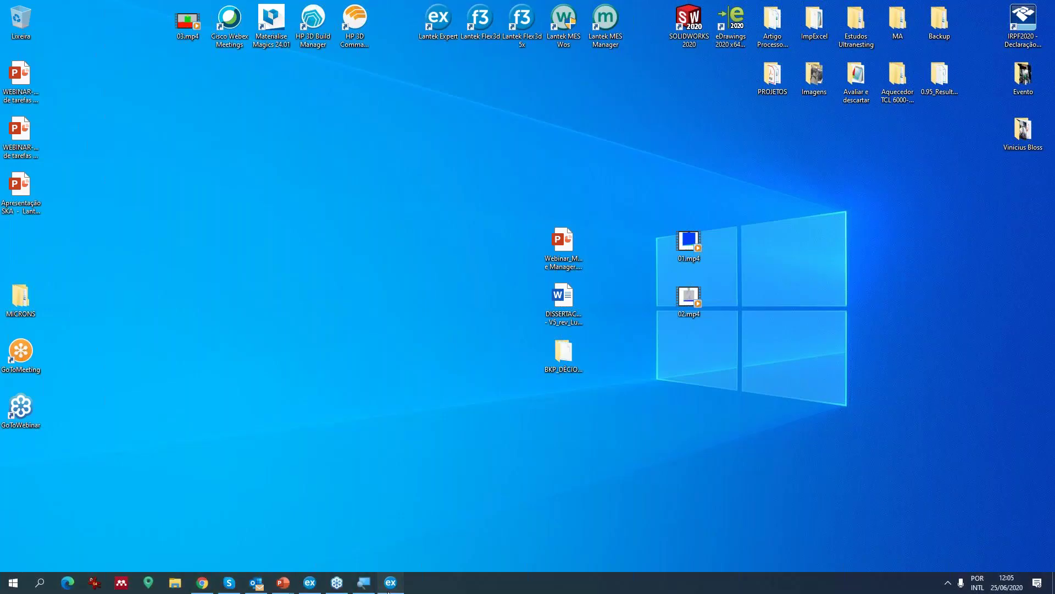
pyautogui.moveTo(383, 230); pyautogui.dragTo(342, 242, button='middle')
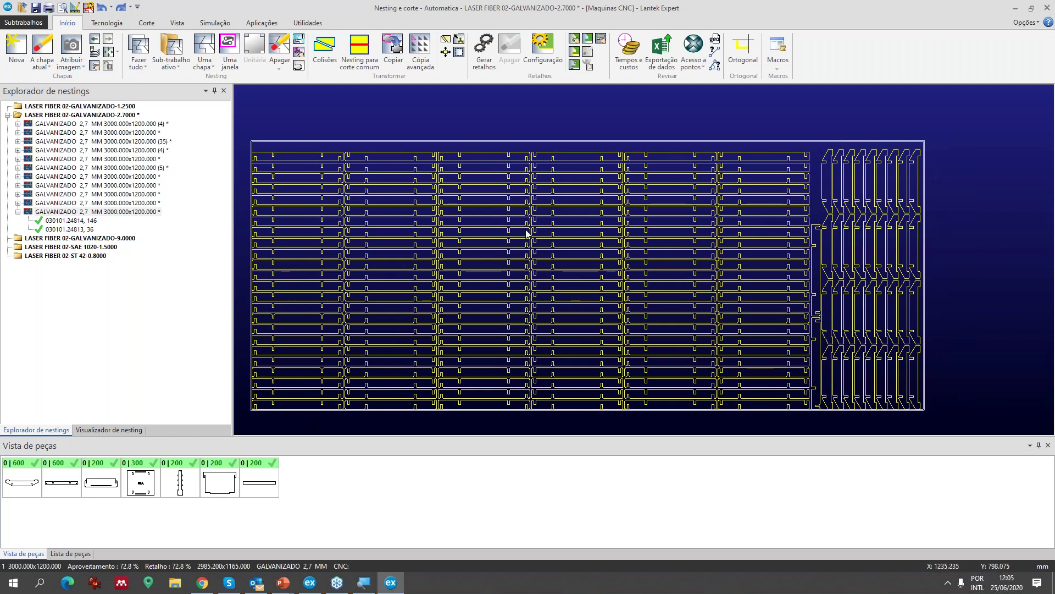
pyautogui.click(146, 22)
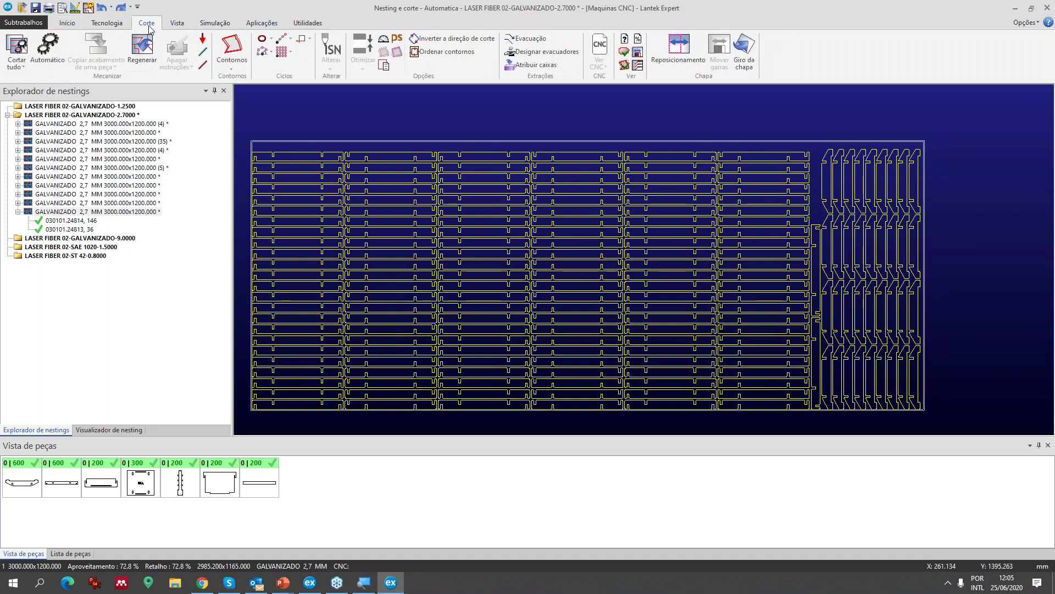
pyautogui.click(637, 65)
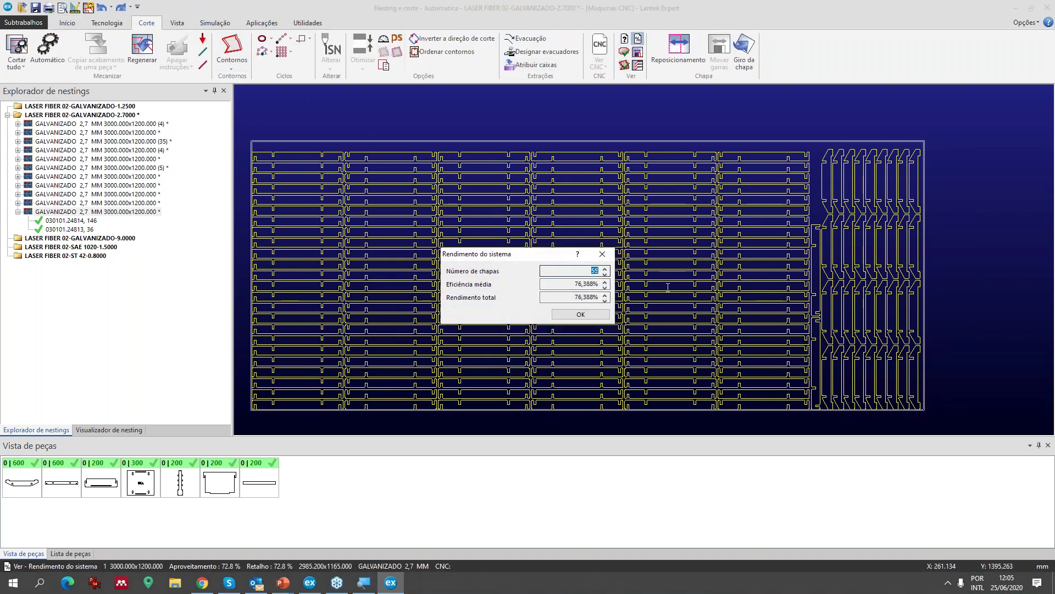
pyautogui.click(581, 314)
# - Close the nesting and cutting window of the GALVANIZADO-2.7000 subjob without saving the latest changes
pyautogui.scroll(-2, 650, 253)
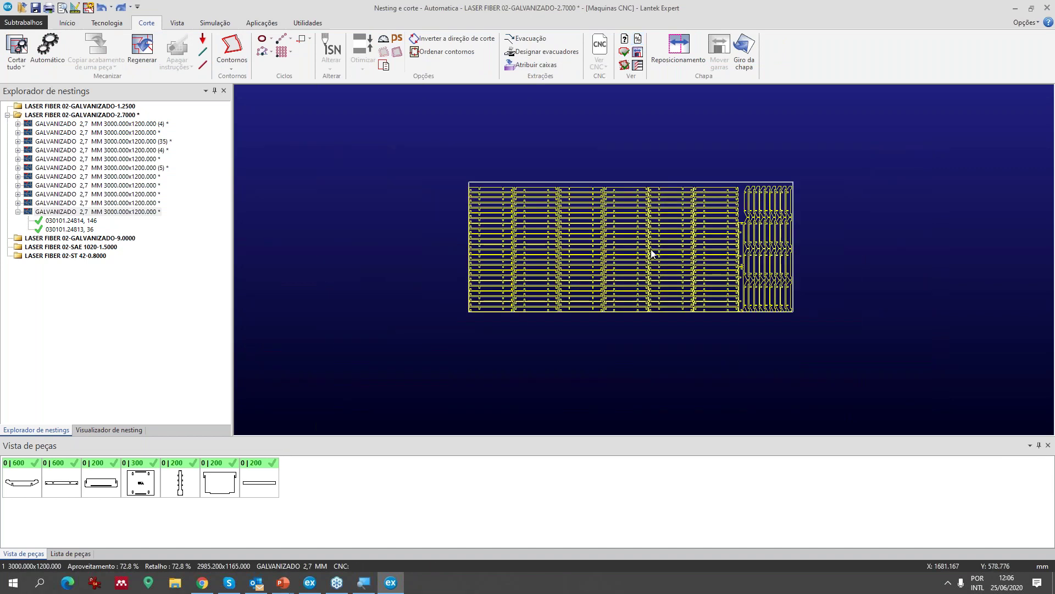
pyautogui.click(1048, 8)
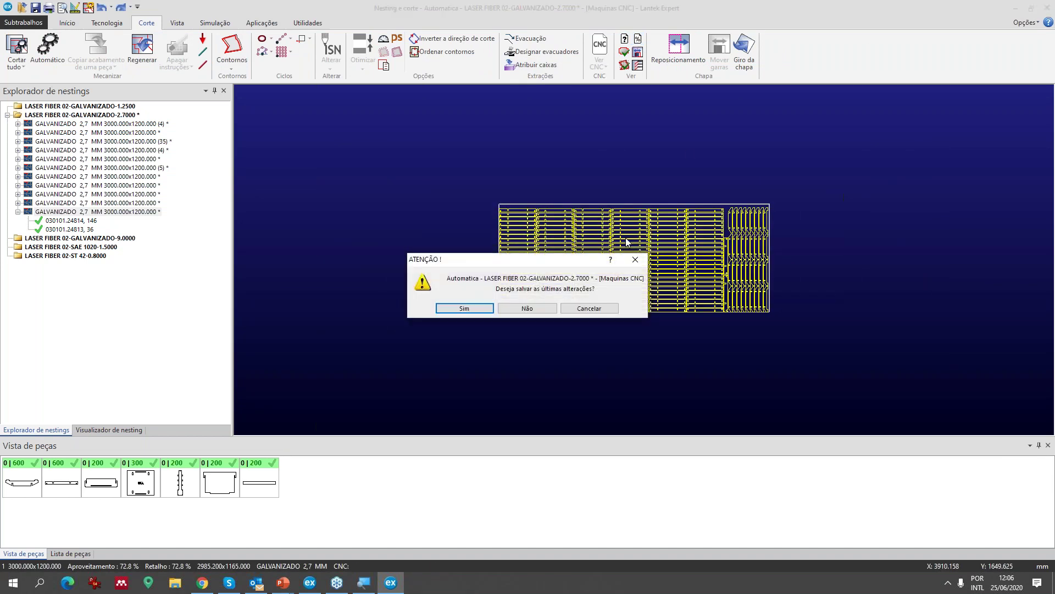
pyautogui.click(532, 312)
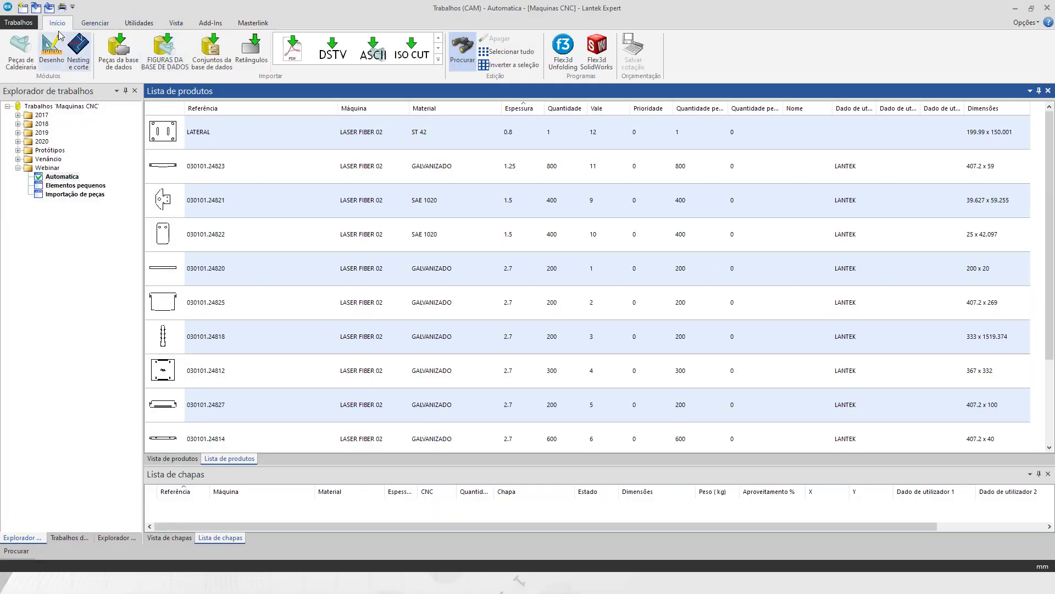
# - Make sure Ativar UltraNesting (NOS) is enabled in the Desenho e nesting configuration options and accept the settings
pyautogui.click(19, 23)
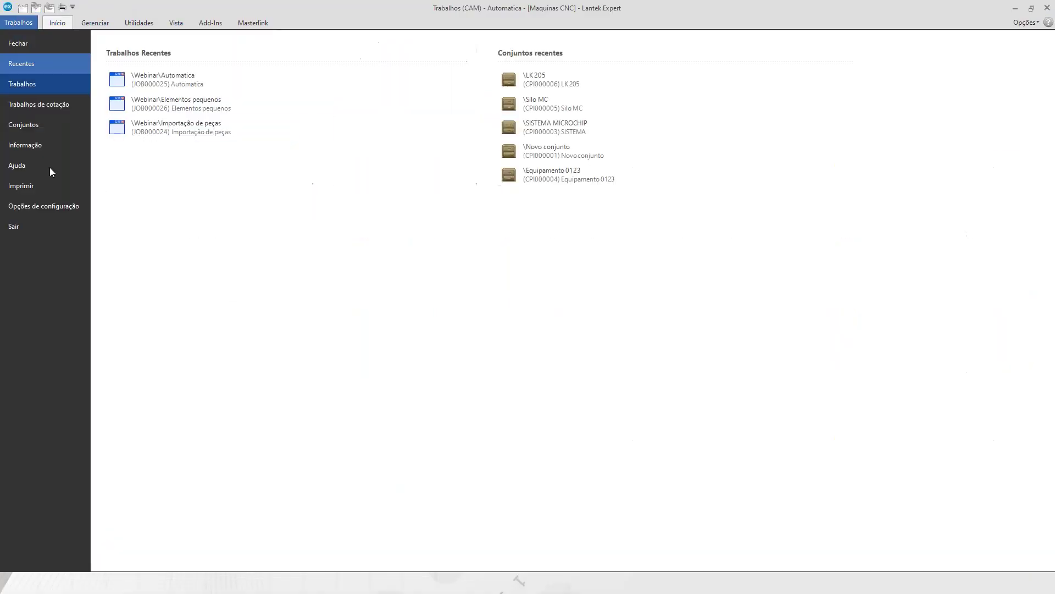
pyautogui.click(24, 204)
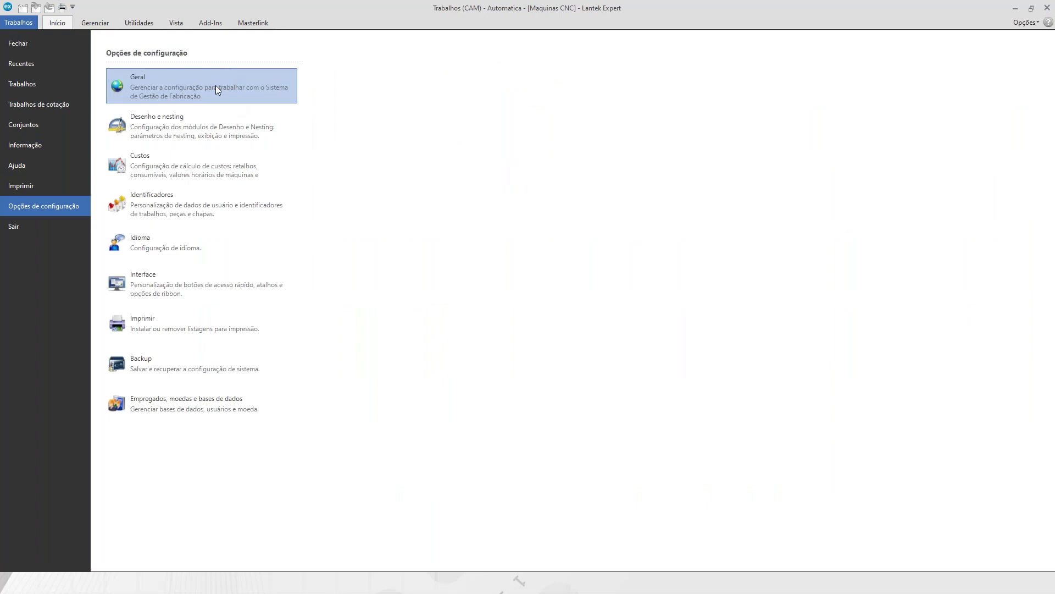
pyautogui.click(194, 135)
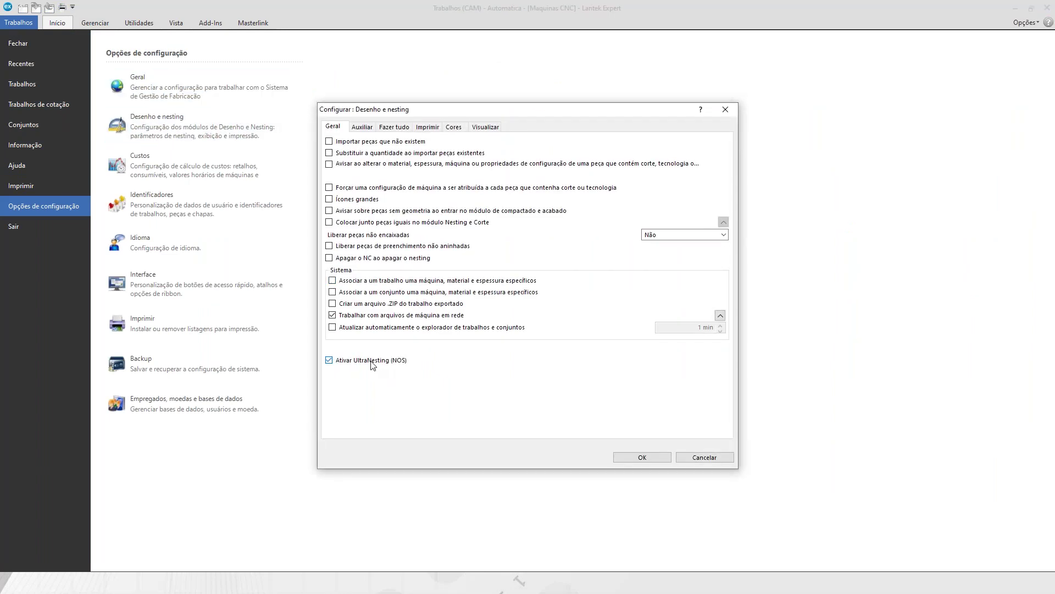
pyautogui.click(642, 458)
# - Open the nesting and cutting module for the Automatica job and activate the LASER FIBER 02-GALVANIZADO-2.7000 subjob
pyautogui.click(62, 28)
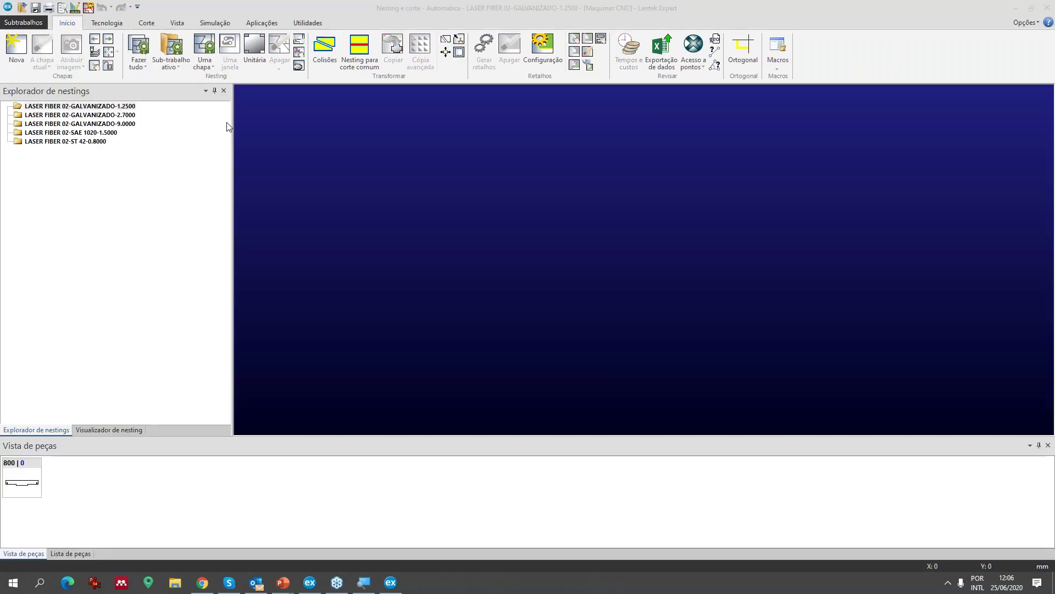
pyautogui.click(107, 115)
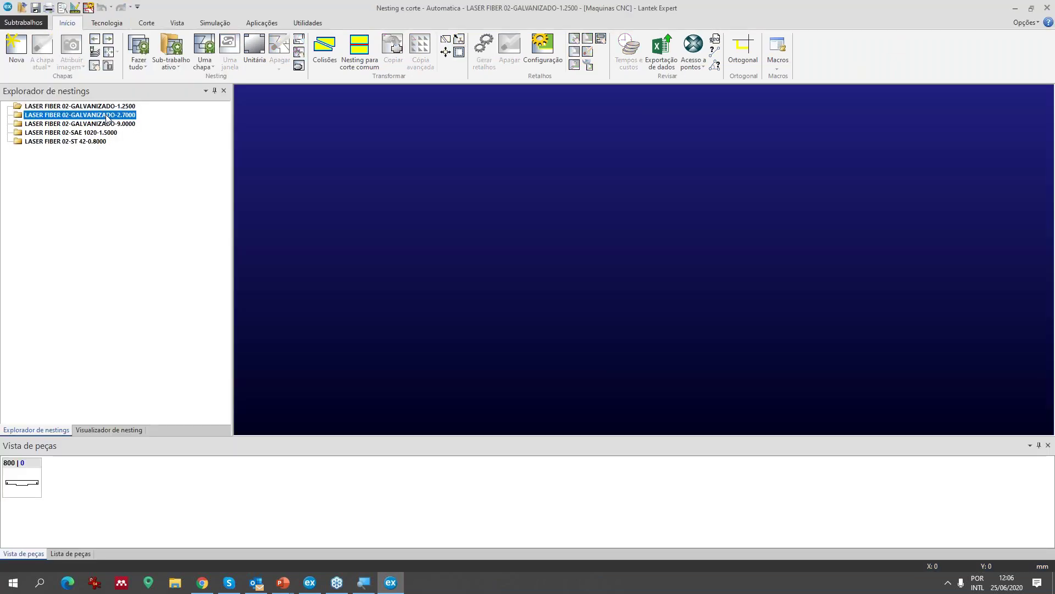
pyautogui.doubleClick(107, 116)
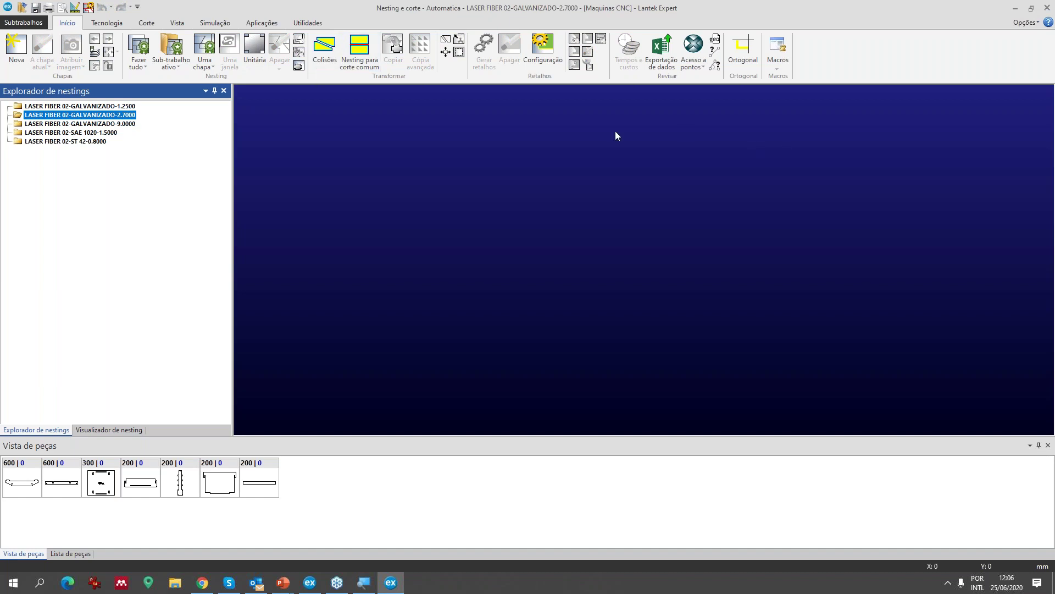
# - Start automatic nesting of the active GALVANIZADO-2.7000 subjob and inspect the number of parts and sheets while it runs
pyautogui.click(177, 47)
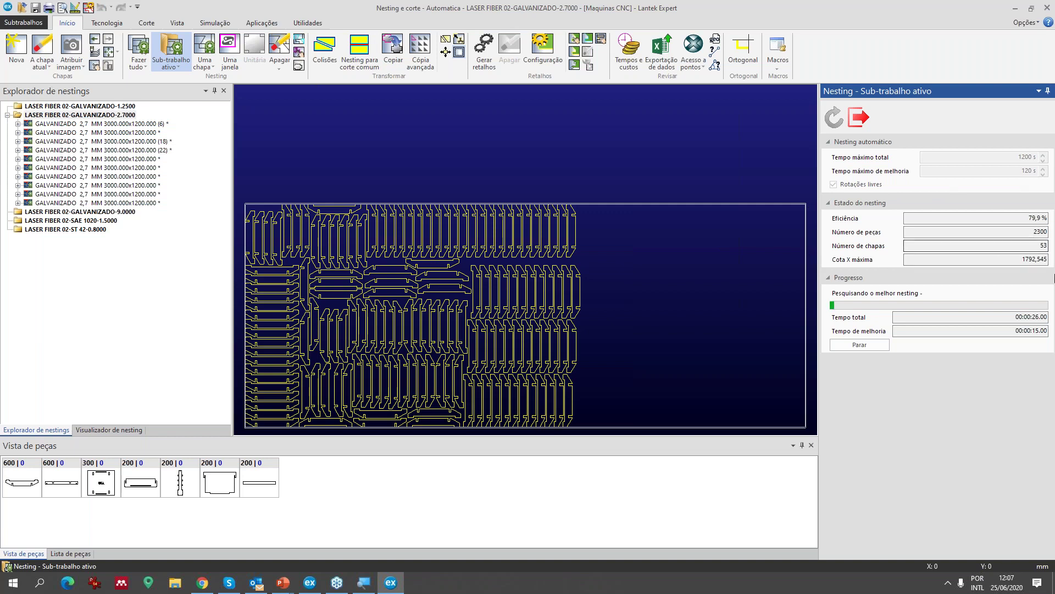
pyautogui.doubleClick(1050, 231)
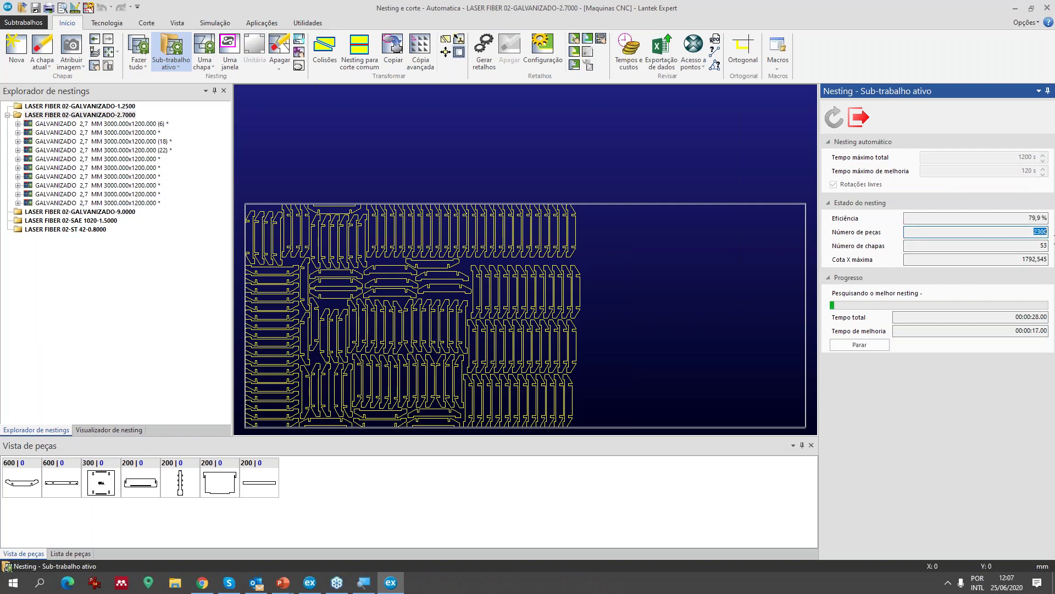
pyautogui.doubleClick(1047, 245)
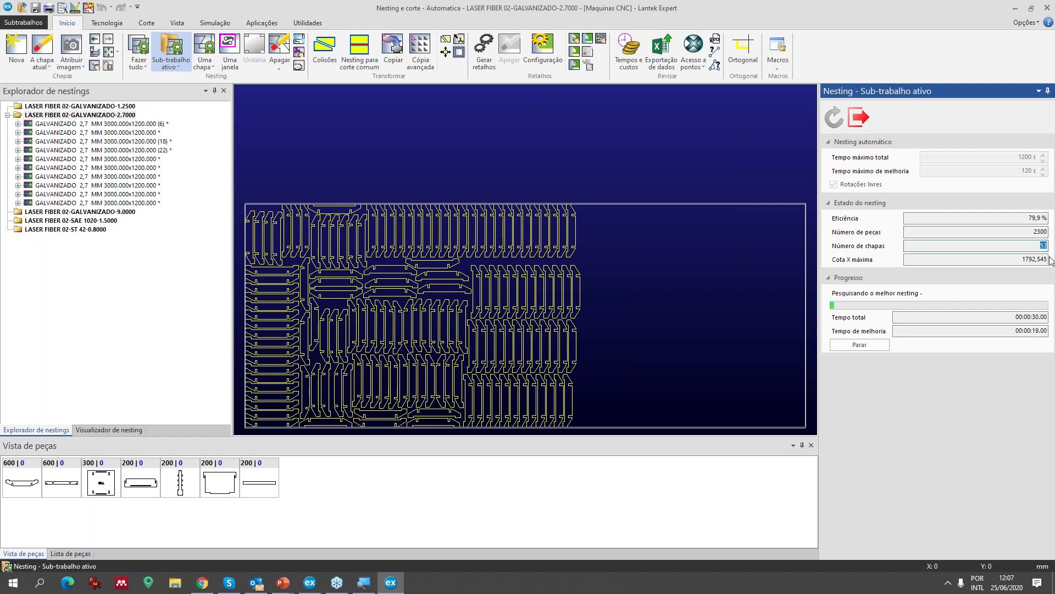